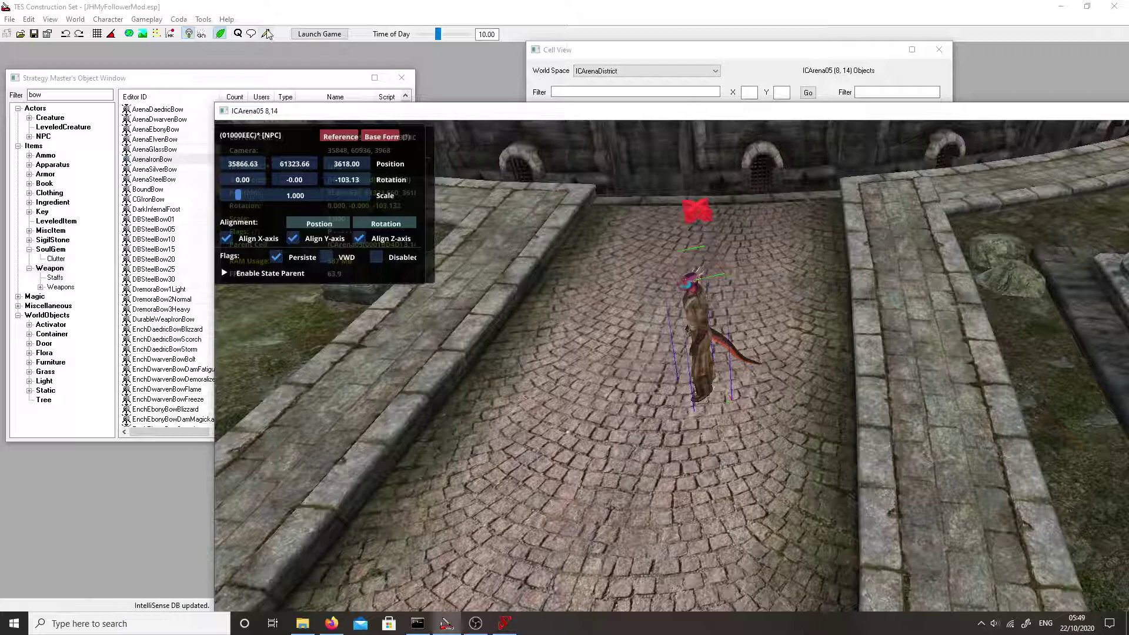
# Step: Create a new script in the script editor and name it with the line "scn JHFollowerScript"
pyautogui.click(266, 32)
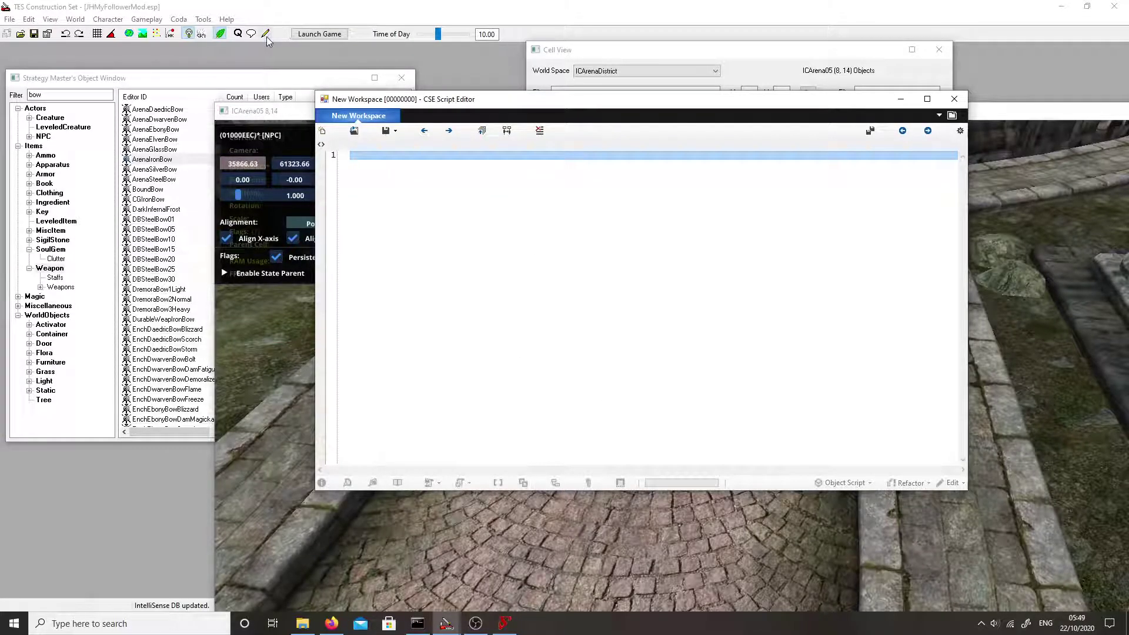
pyautogui.click(322, 132)
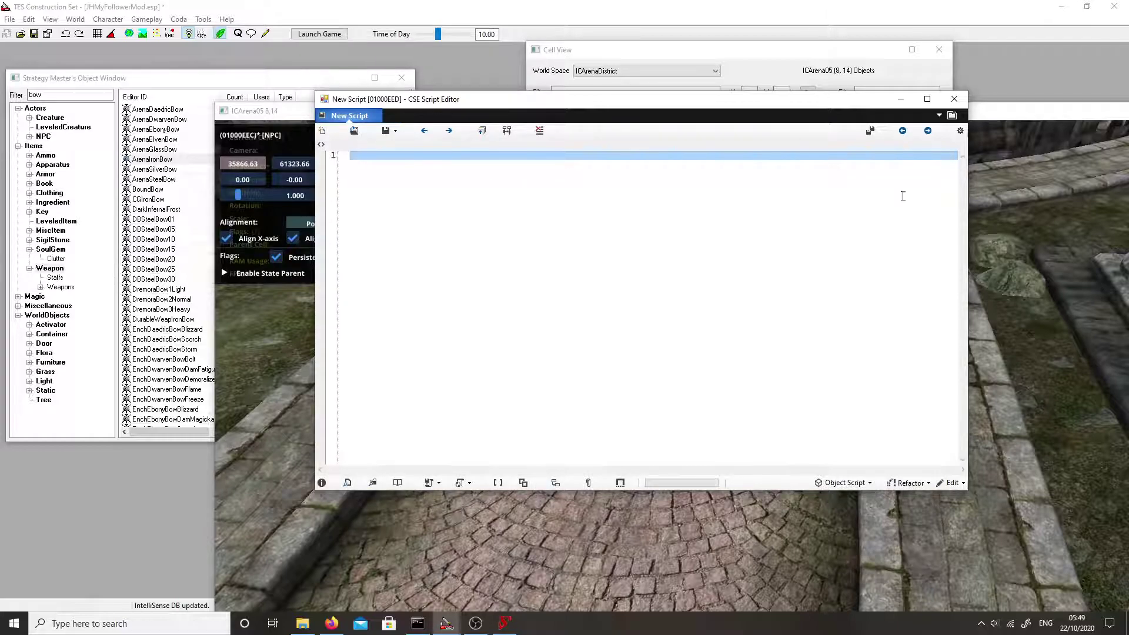
pyautogui.click(926, 99)
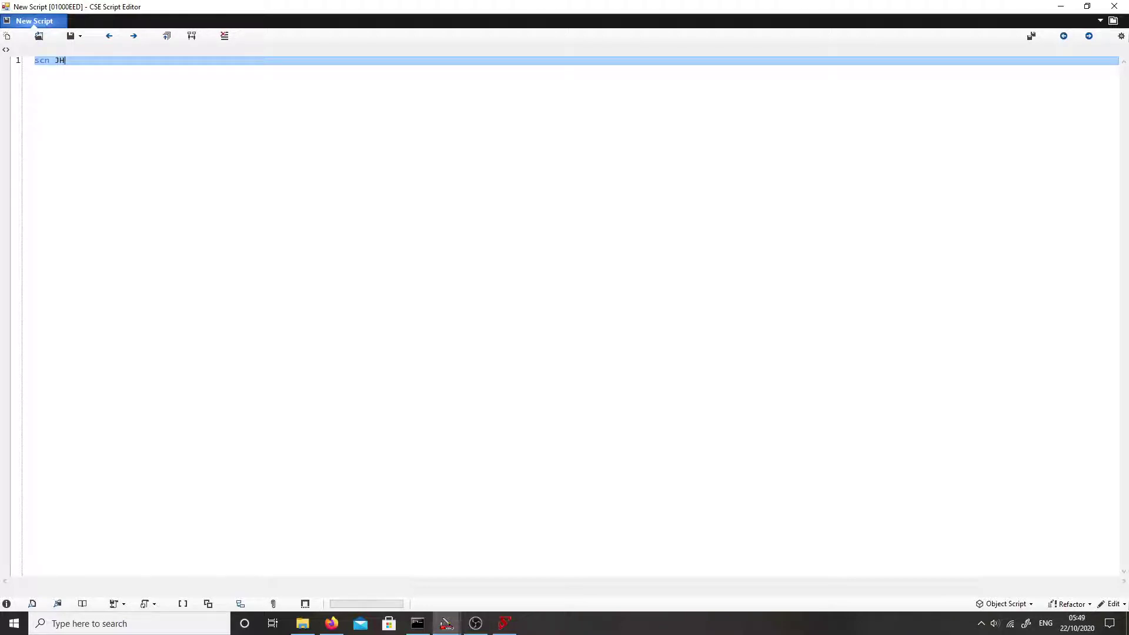
pyautogui.write('FollowerScript')
pyautogui.press('Return')
pyautogui.press('Return')
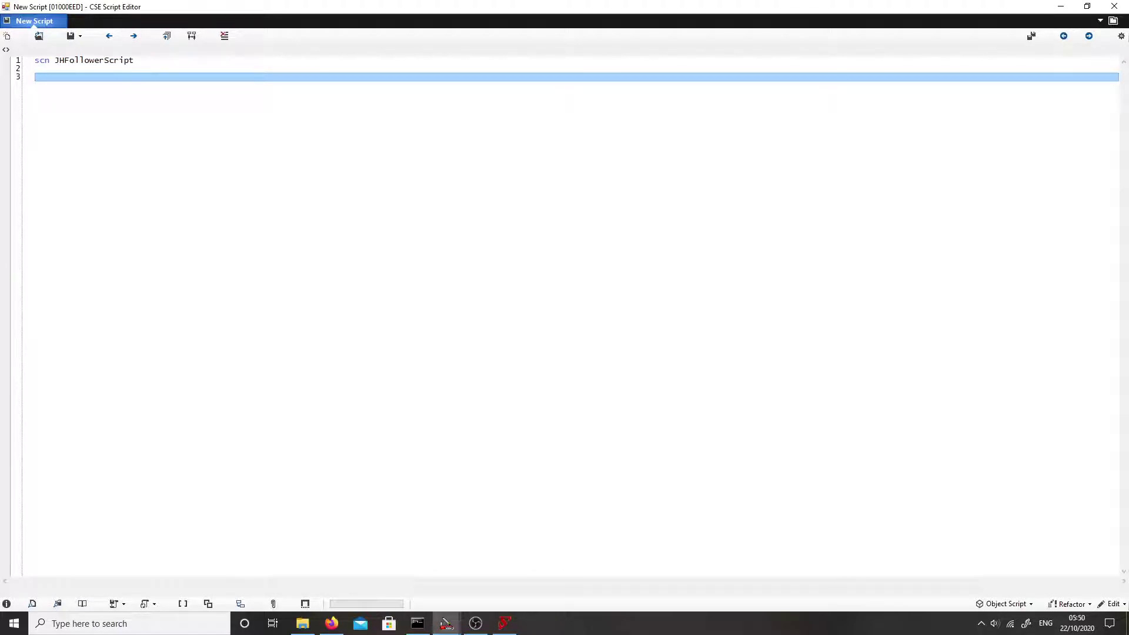
# Step: Add an empty "Begin Gamemode" block closed by "End" below the script name
pyautogui.press('Return')
pyautogui.press('Return')
pyautogui.write('Begi')
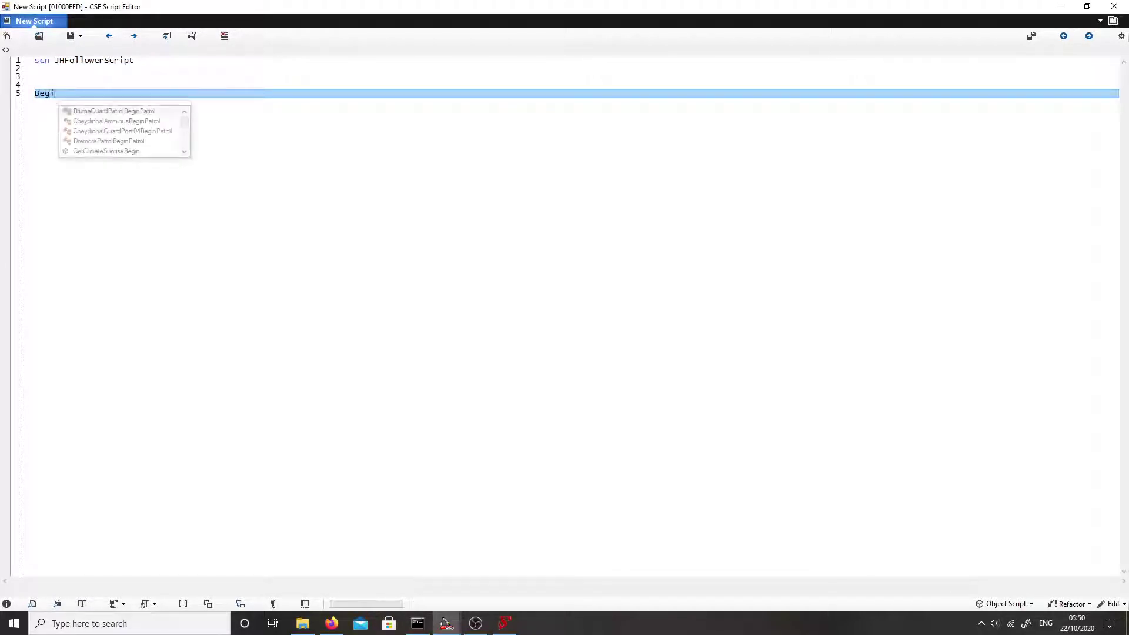
pyautogui.write('n ')
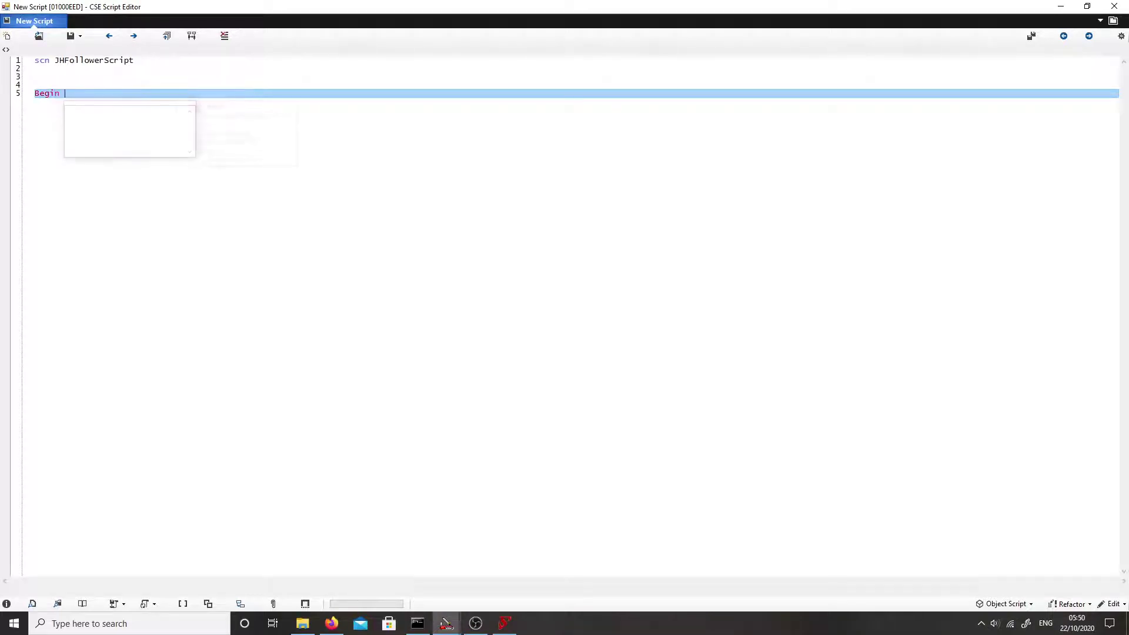
pyautogui.write('Gamemode')
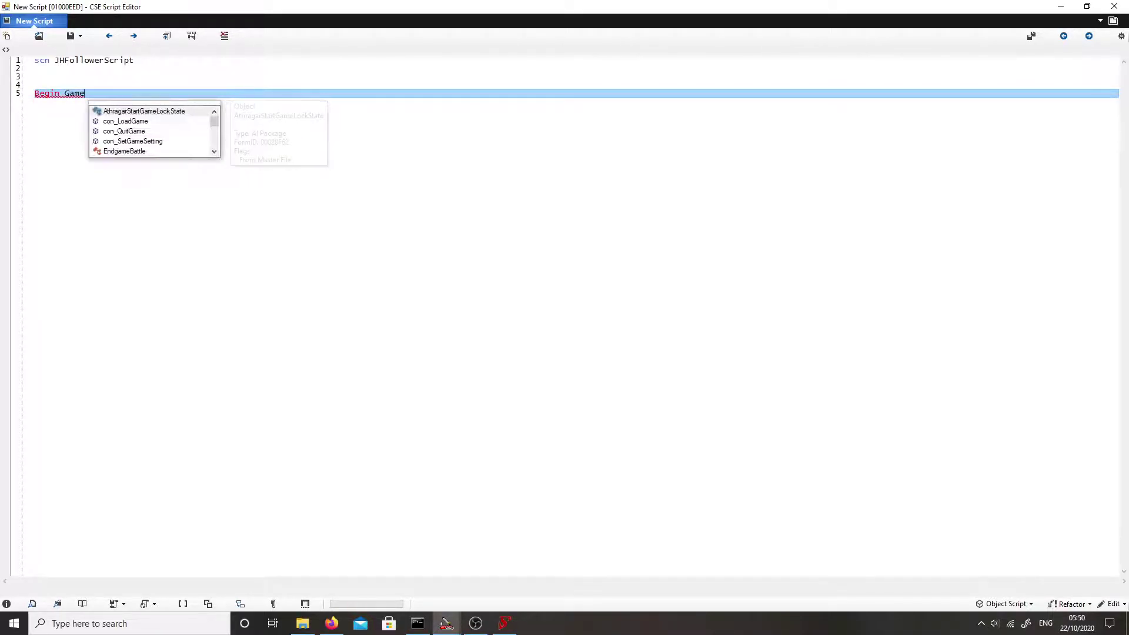
pyautogui.press('Return')
pyautogui.press('Return')
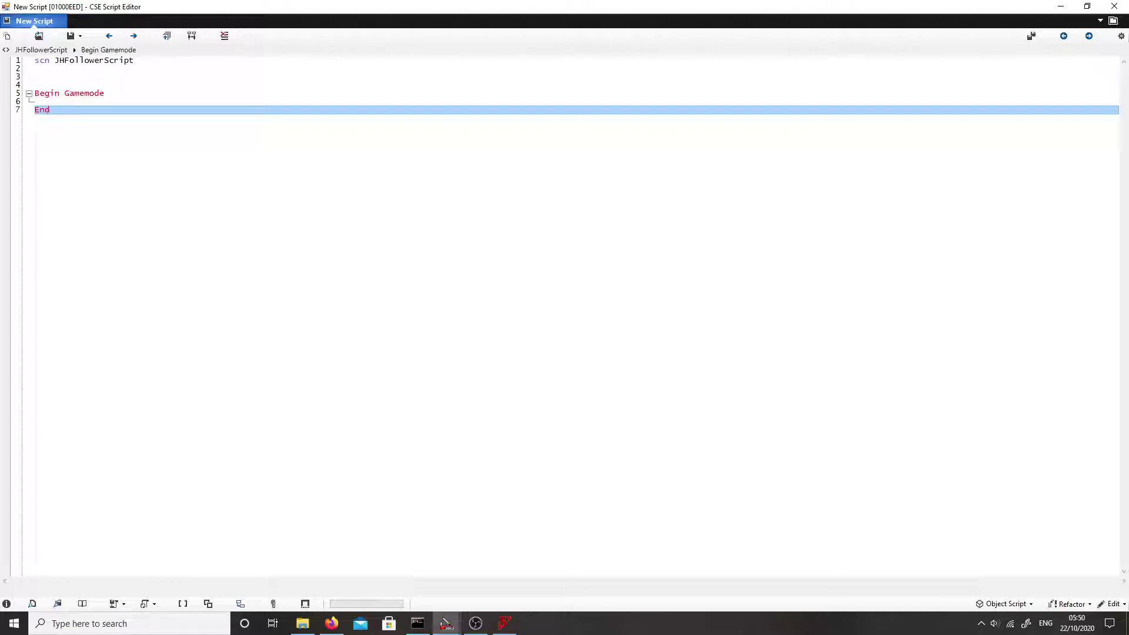
pyautogui.press('Up')
# Step: Save JHFollowerScript, change its type to Quest, and close the script editor with the changes saved
pyautogui.click(73, 70)
pyautogui.click(64, 75)
pyautogui.click(71, 36)
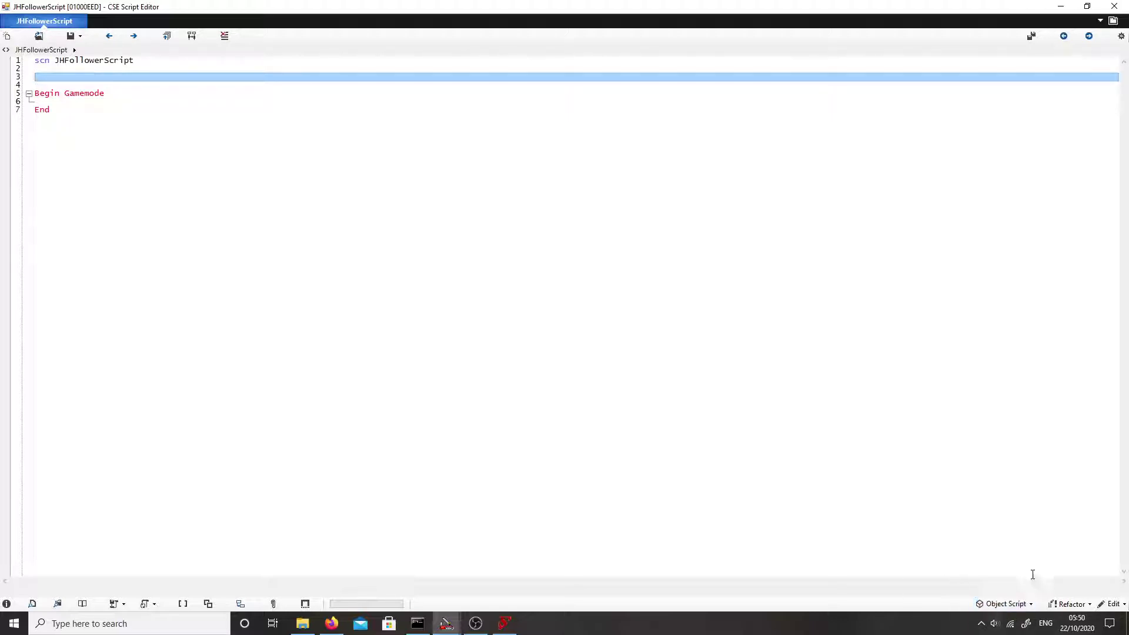
pyautogui.click(1000, 604)
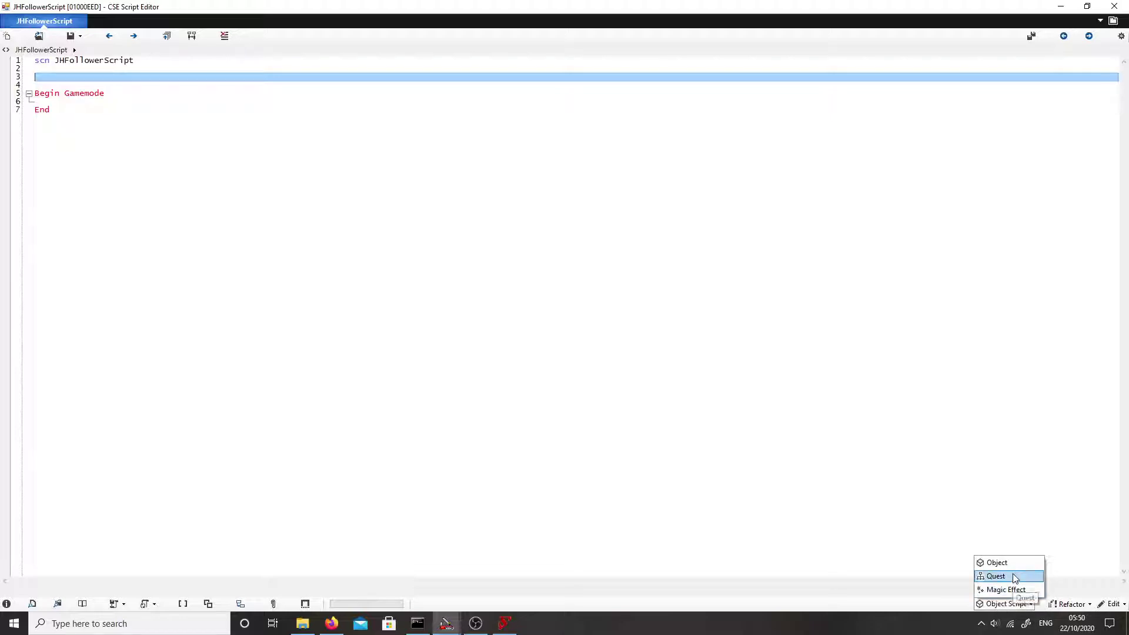
pyautogui.click(993, 576)
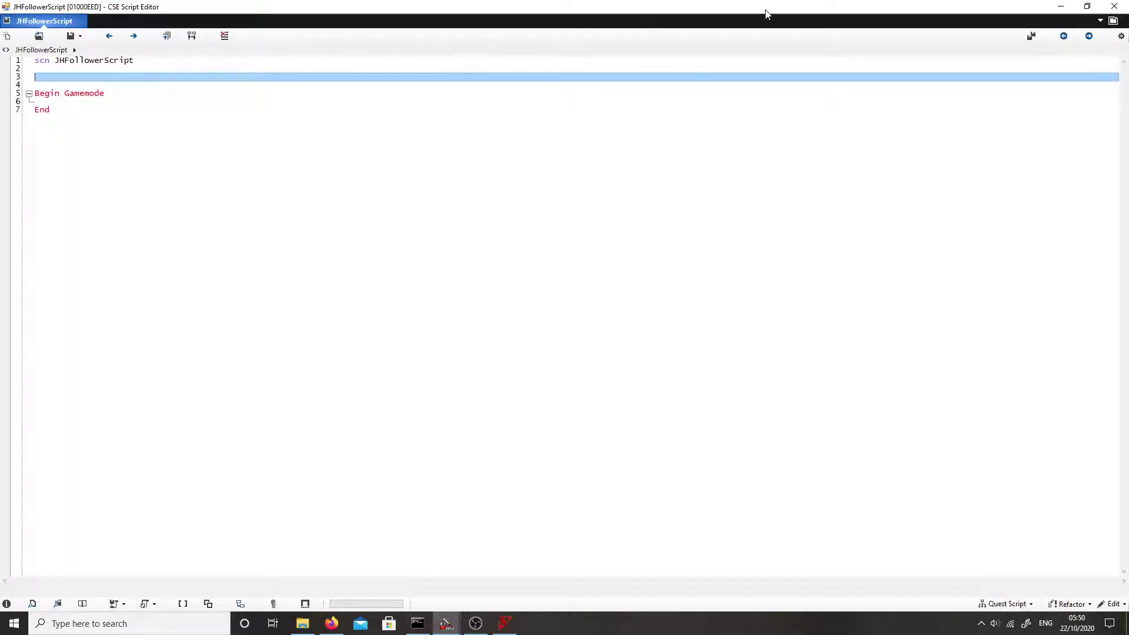
pyautogui.click(1114, 6)
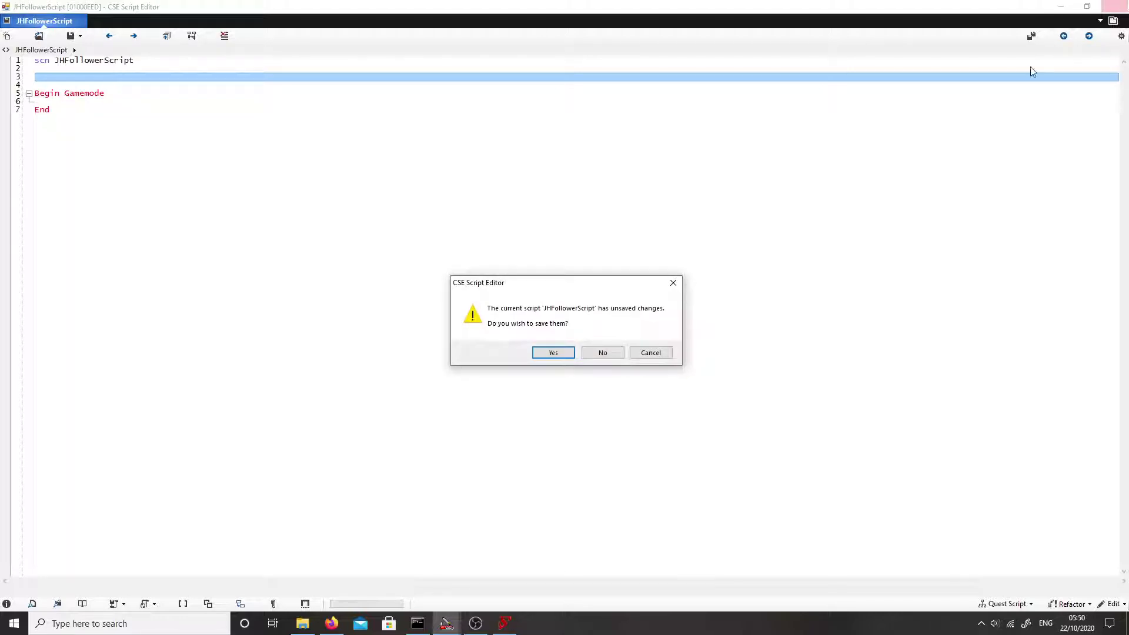
pyautogui.click(555, 355)
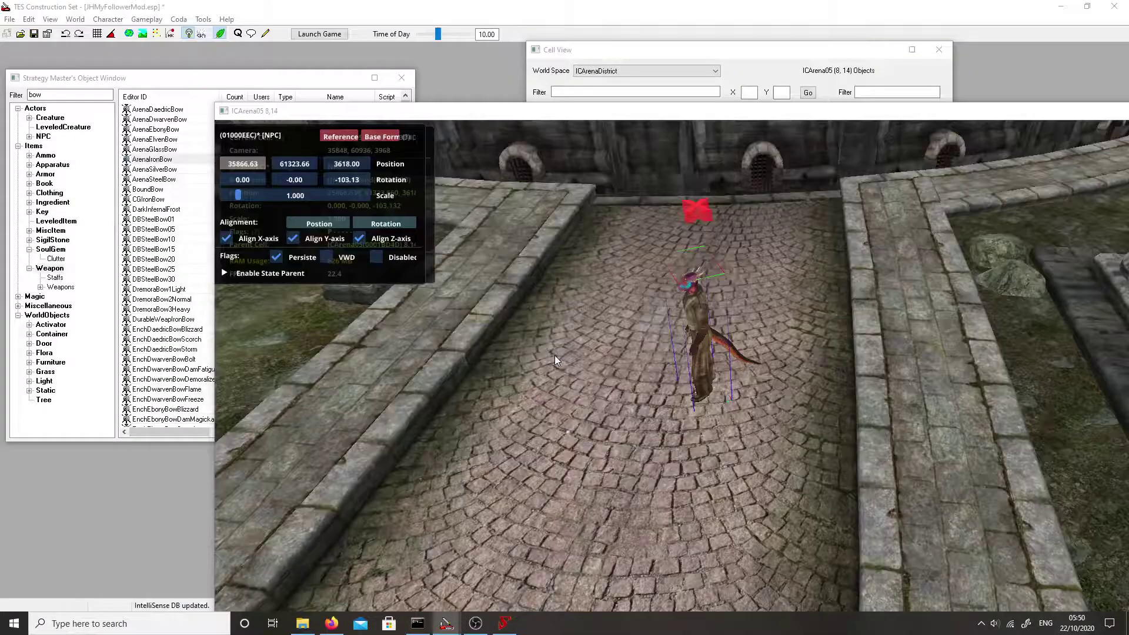
# Step: Create a new quest with the editor ID JHFollowerQuest
pyautogui.click(251, 34)
pyautogui.rightClick(346, 120)
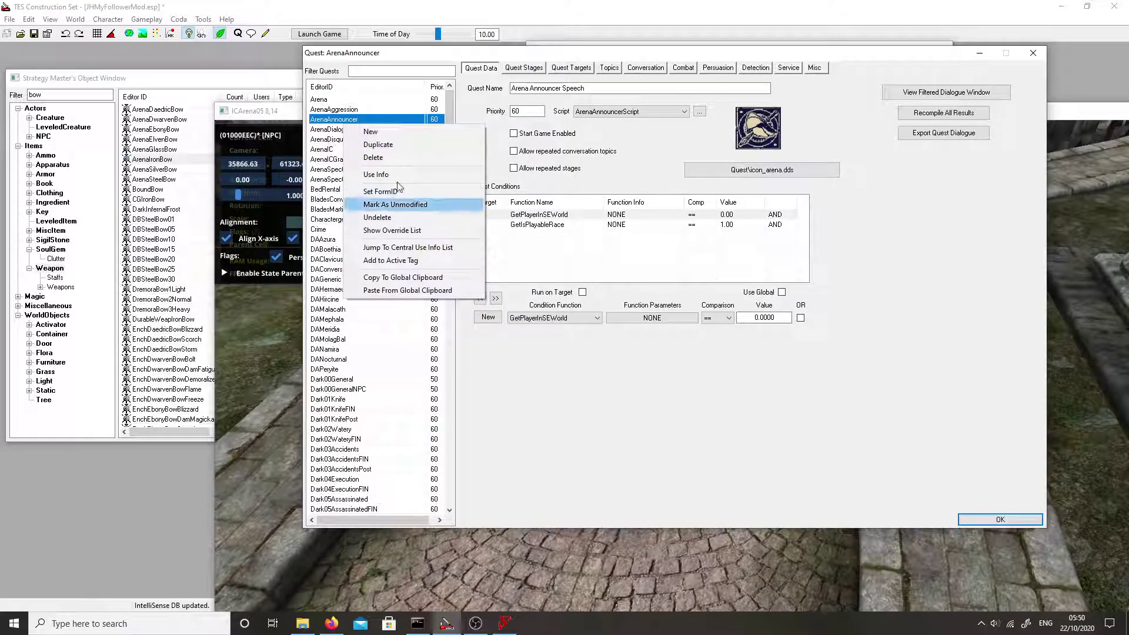
pyautogui.click(377, 134)
pyautogui.write('JHFollow')
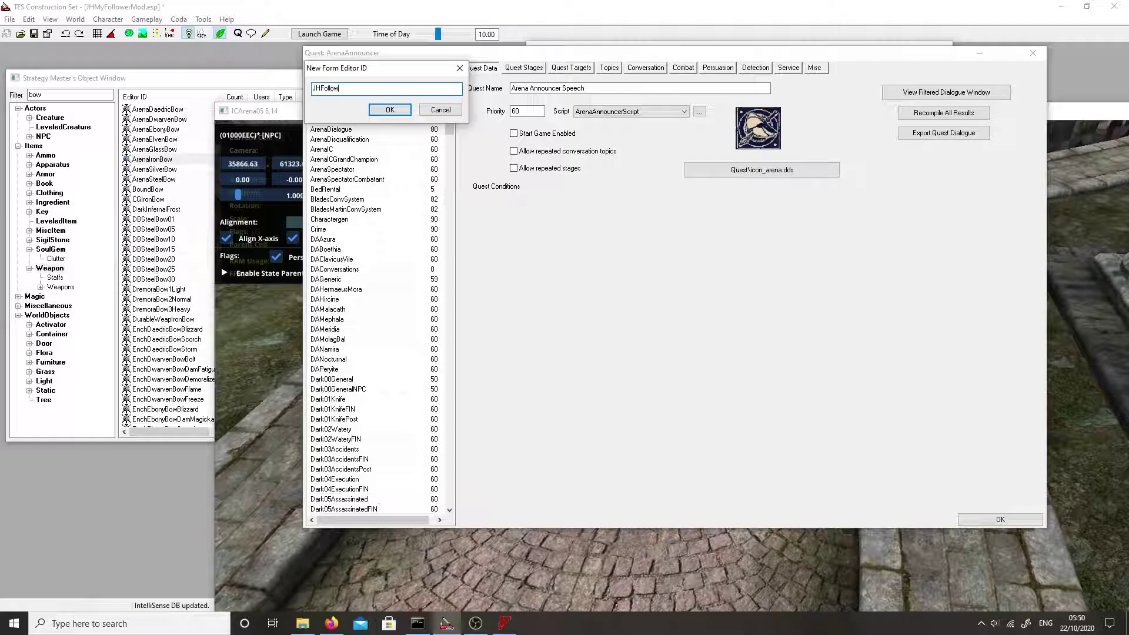
pyautogui.write('erQuest')
pyautogui.press('Return')
# Step: Name the new quest "Followers" and set its priority to 50
pyautogui.click(591, 89)
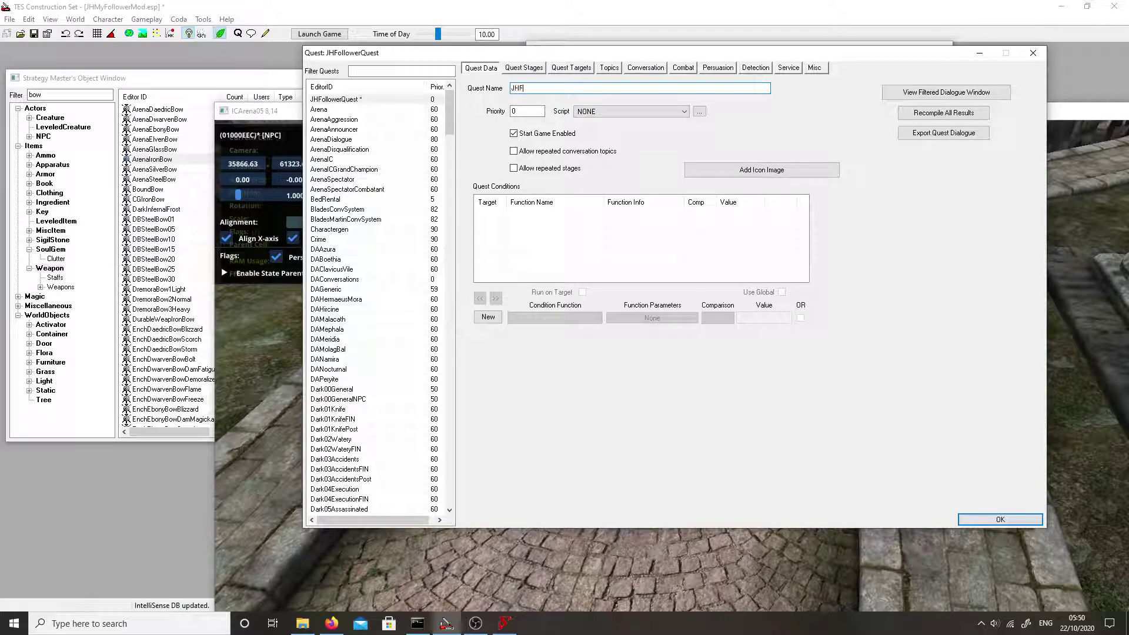
pyautogui.write('JHF')
pyautogui.press('BackSpace')
pyautogui.press('BackSpace')
pyautogui.doubleClick(526, 112)
pyautogui.write('50')
# Step: Assign JHFollowerScript as the quest's script
pyautogui.click(606, 113)
pyautogui.click(606, 118)
pyautogui.click(600, 113)
pyautogui.write('j')
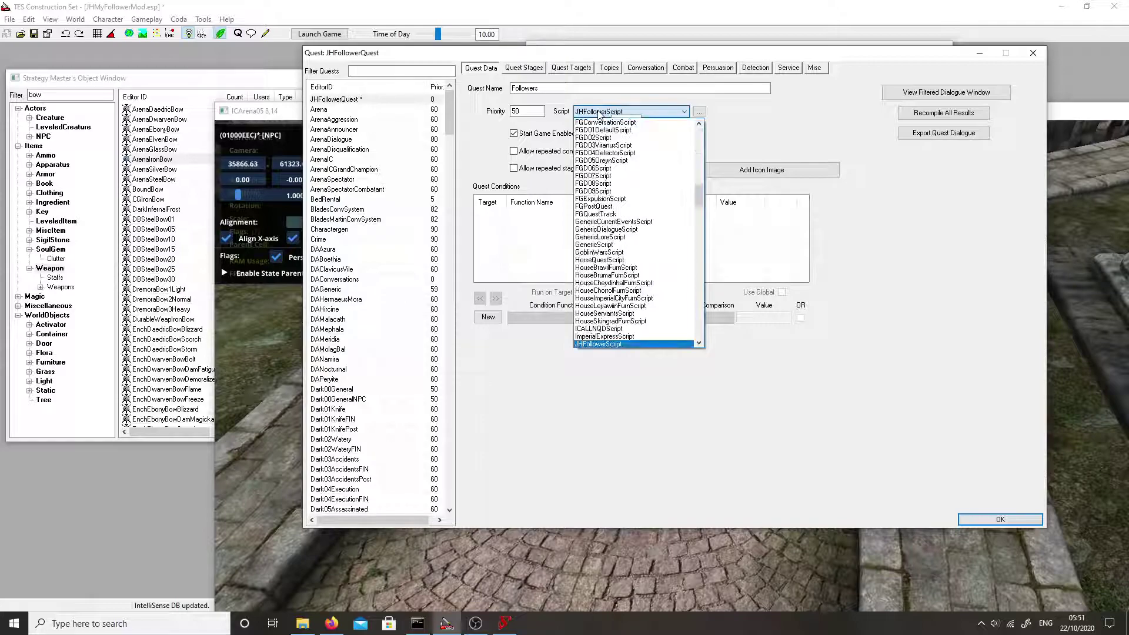
pyautogui.scroll(-2, 612, 294)
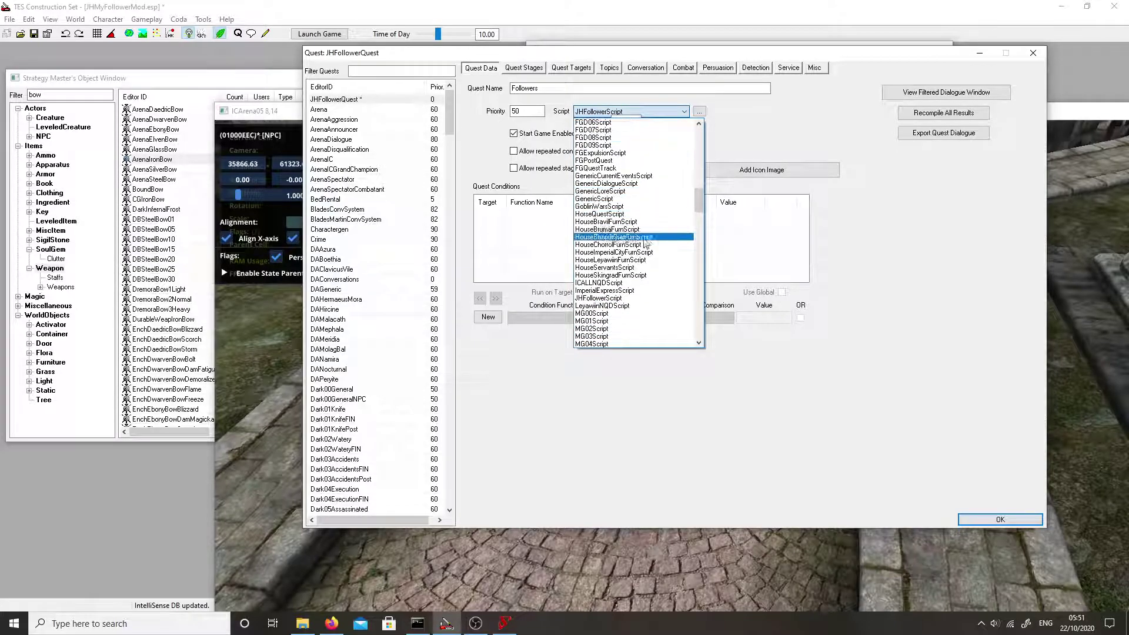
pyautogui.click(611, 299)
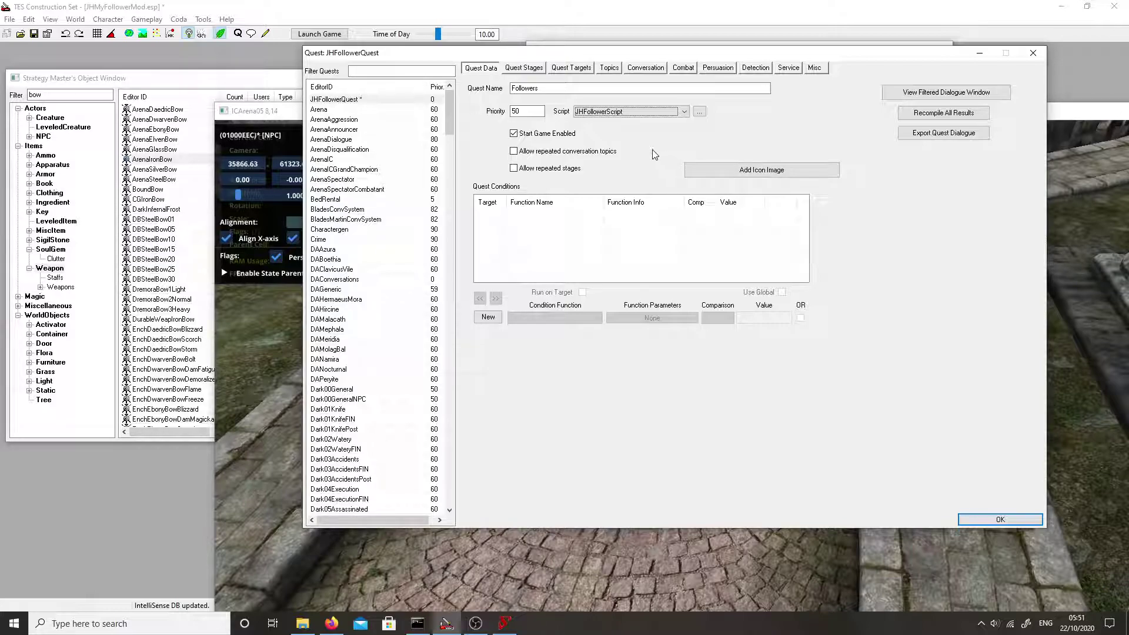
# Step: Accept the quest's settings and save the plugin
pyautogui.click(524, 68)
pyautogui.click(481, 68)
pyautogui.click(1000, 520)
pyautogui.click(33, 34)
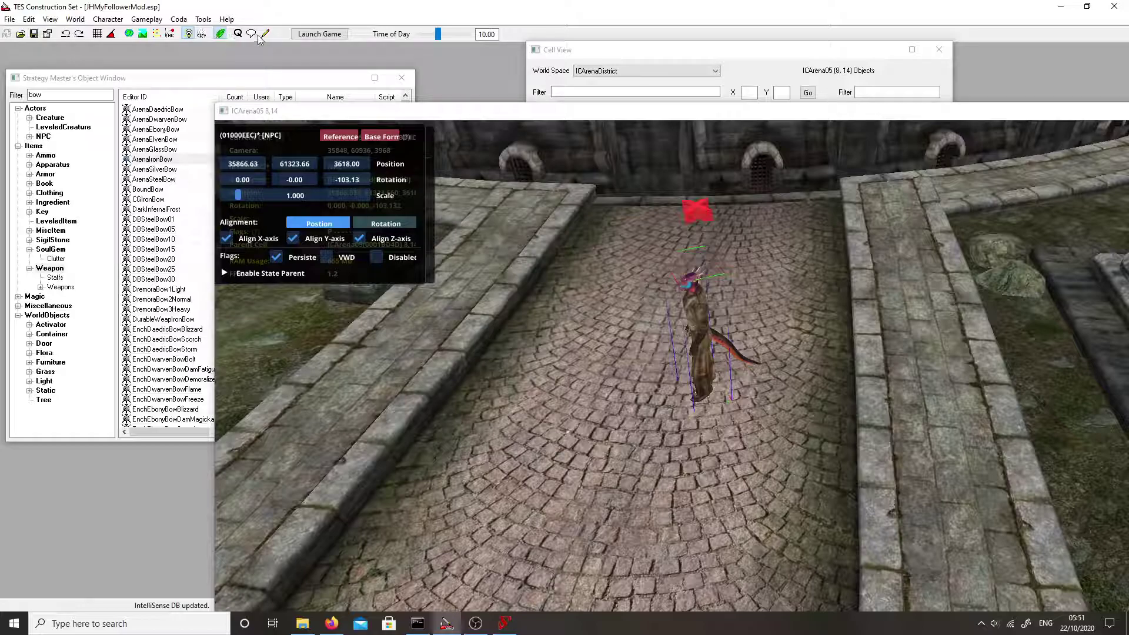
# Step: Reopen JHFollowerQuest and add quest stages with indexes 0 and 10
pyautogui.click(267, 33)
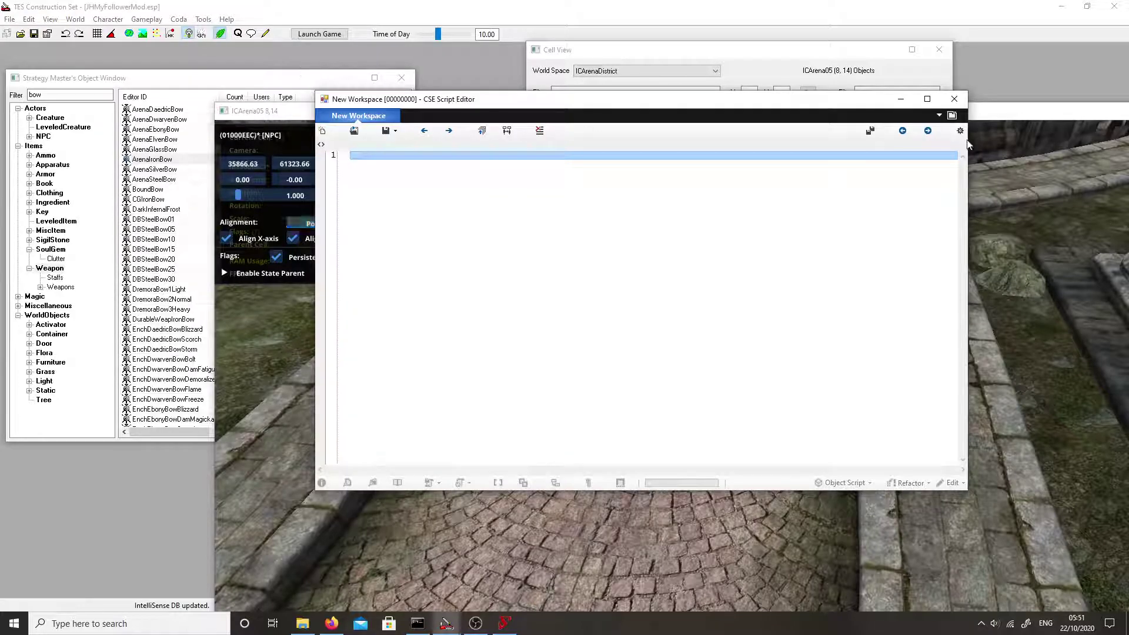
pyautogui.click(954, 98)
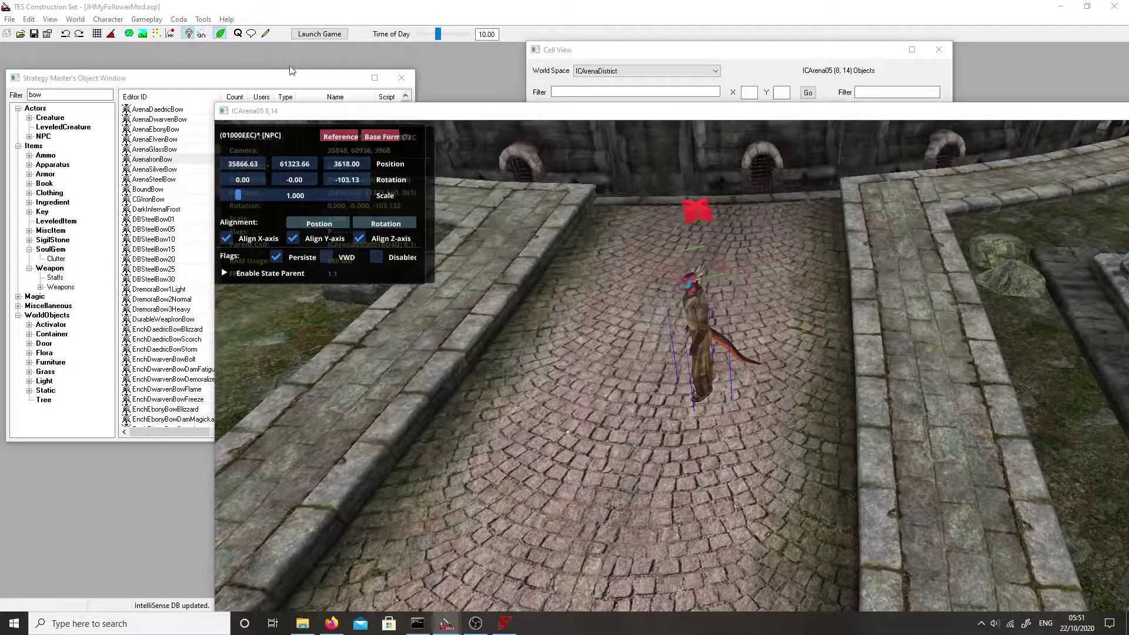
pyautogui.click(238, 35)
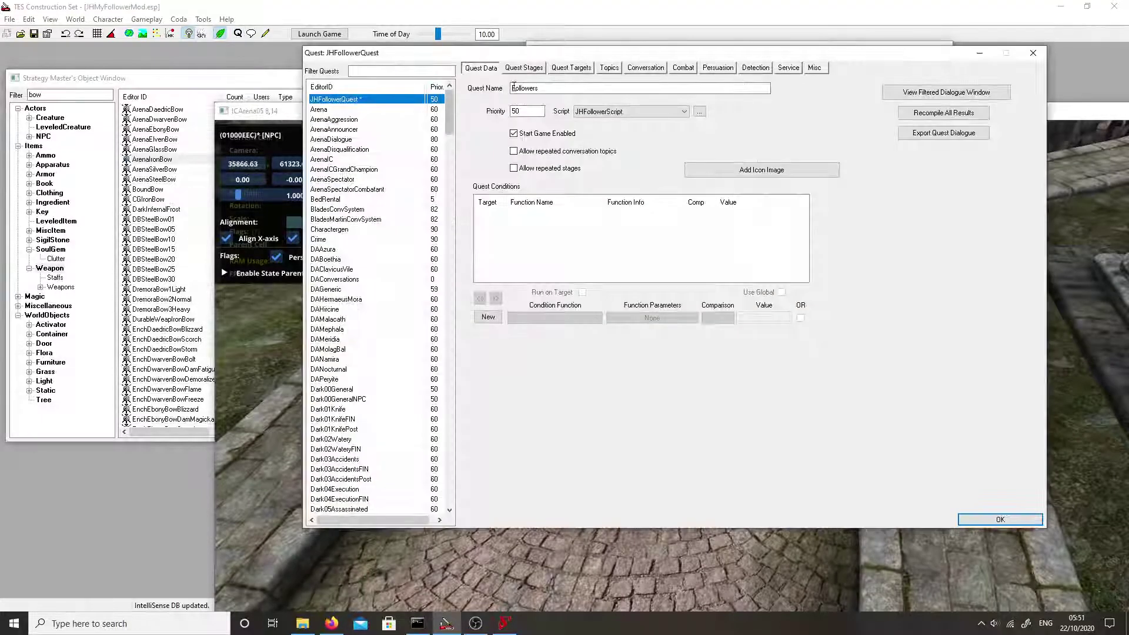
pyautogui.click(523, 68)
pyautogui.rightClick(493, 126)
pyautogui.click(507, 133)
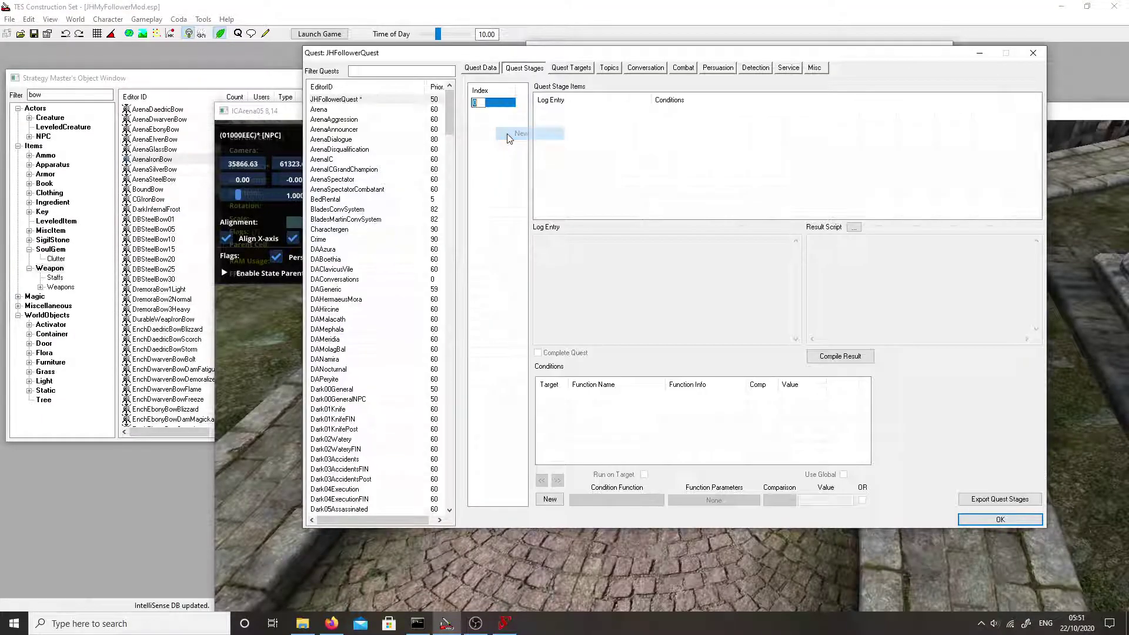
pyautogui.rightClick(509, 137)
pyautogui.click(531, 142)
pyautogui.click(473, 218)
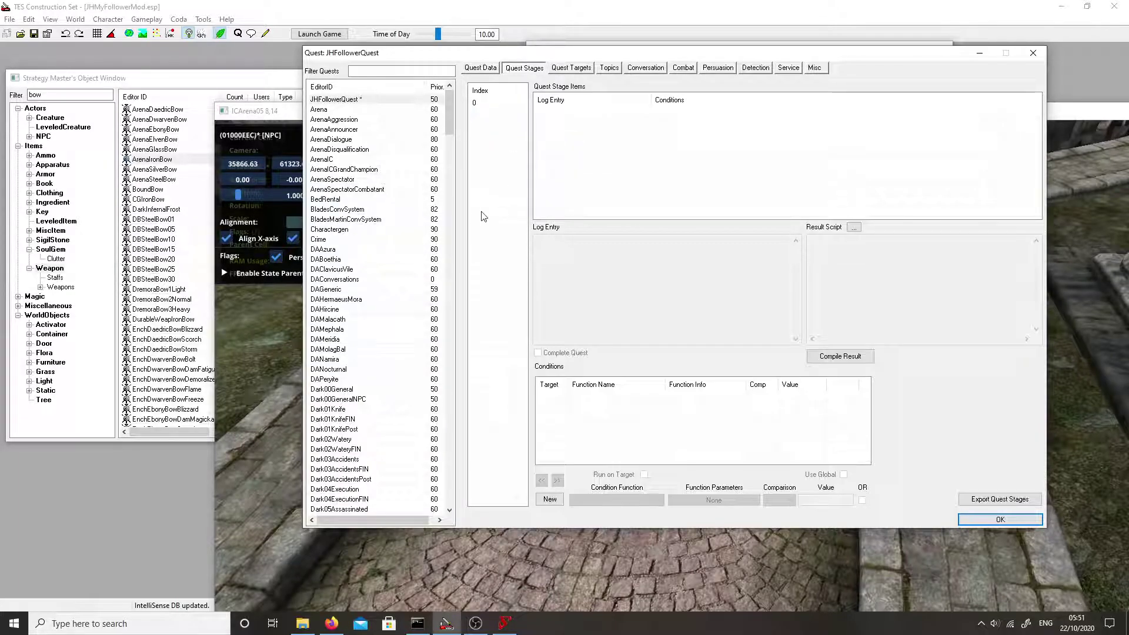
pyautogui.write('0')
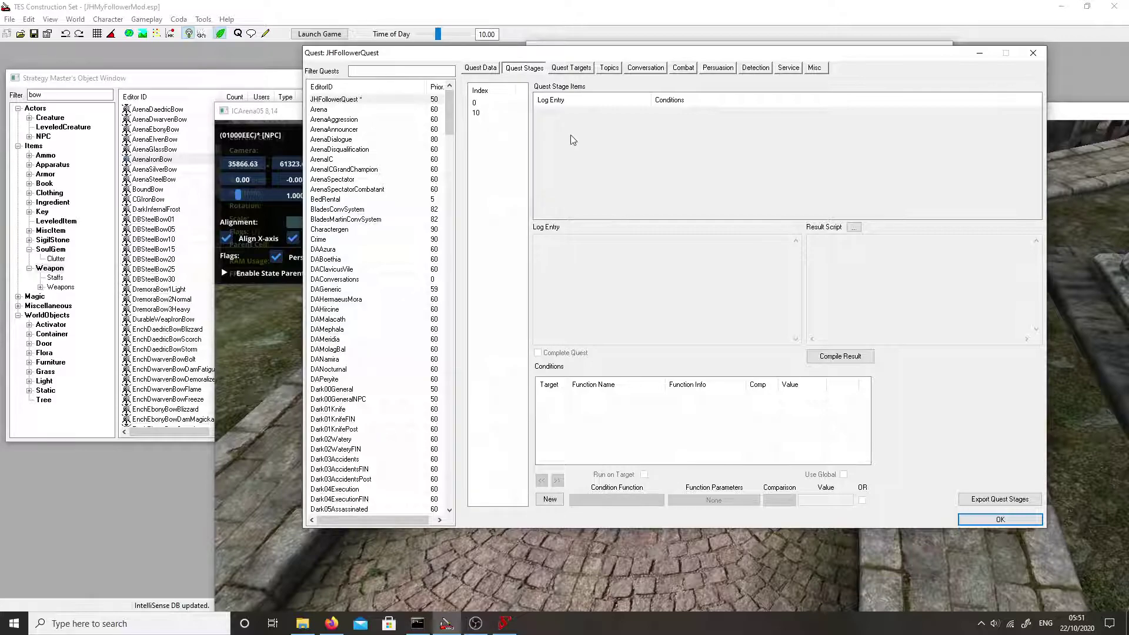
# Step: Add a stage item to quest stage 10 with the log entry "Follower Quest started."
pyautogui.click(491, 104)
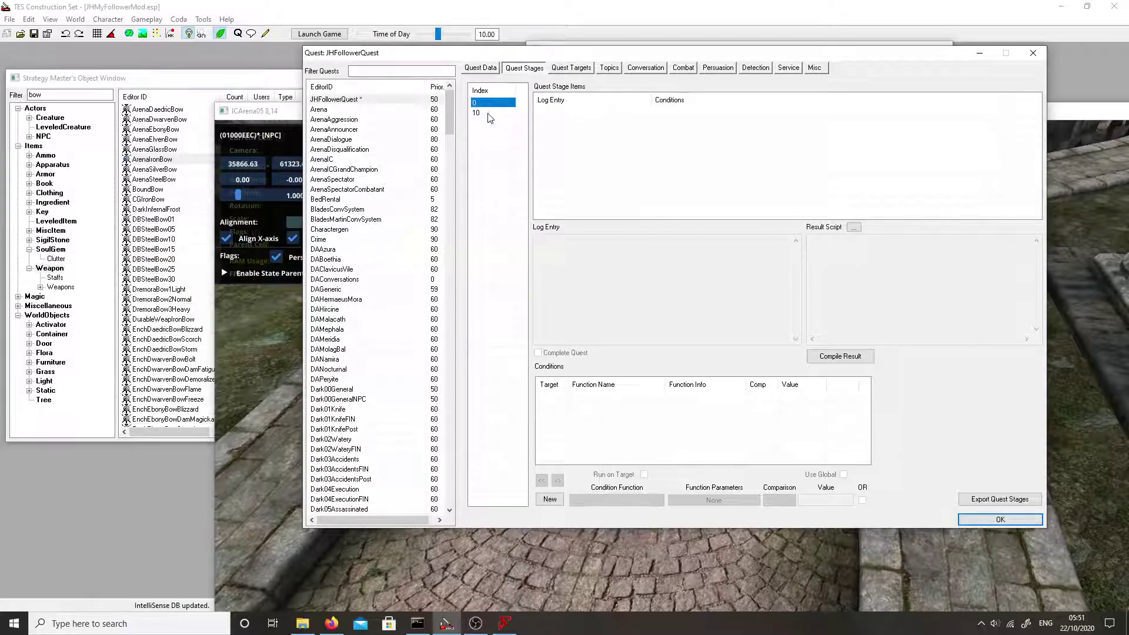
pyautogui.rightClick(660, 141)
pyautogui.click(688, 147)
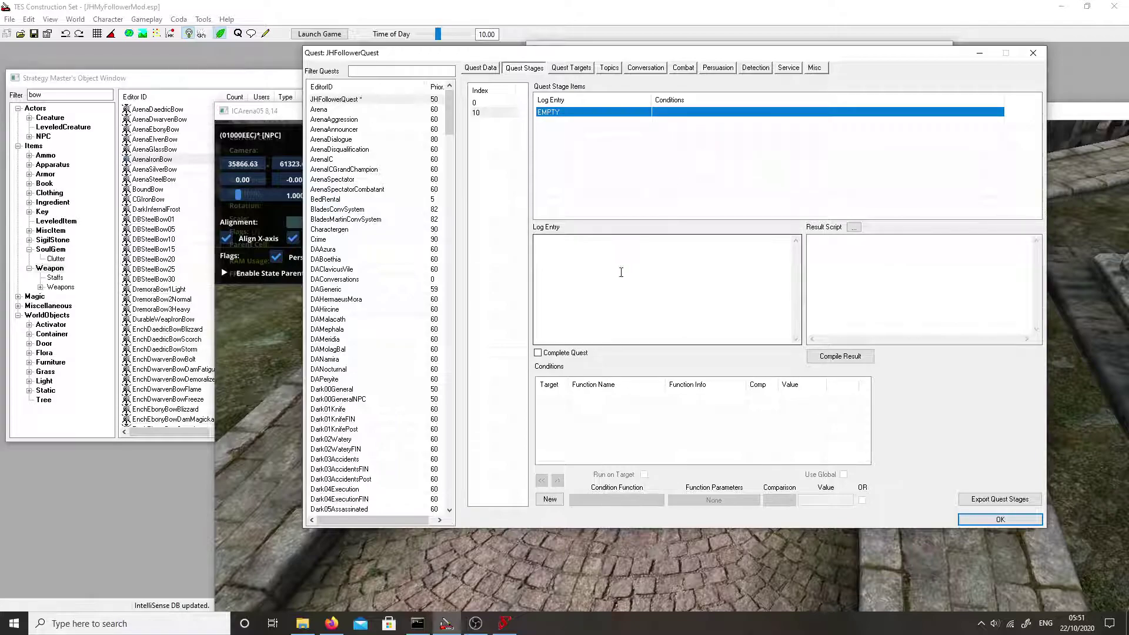
pyautogui.click(624, 267)
pyautogui.write('Follow')
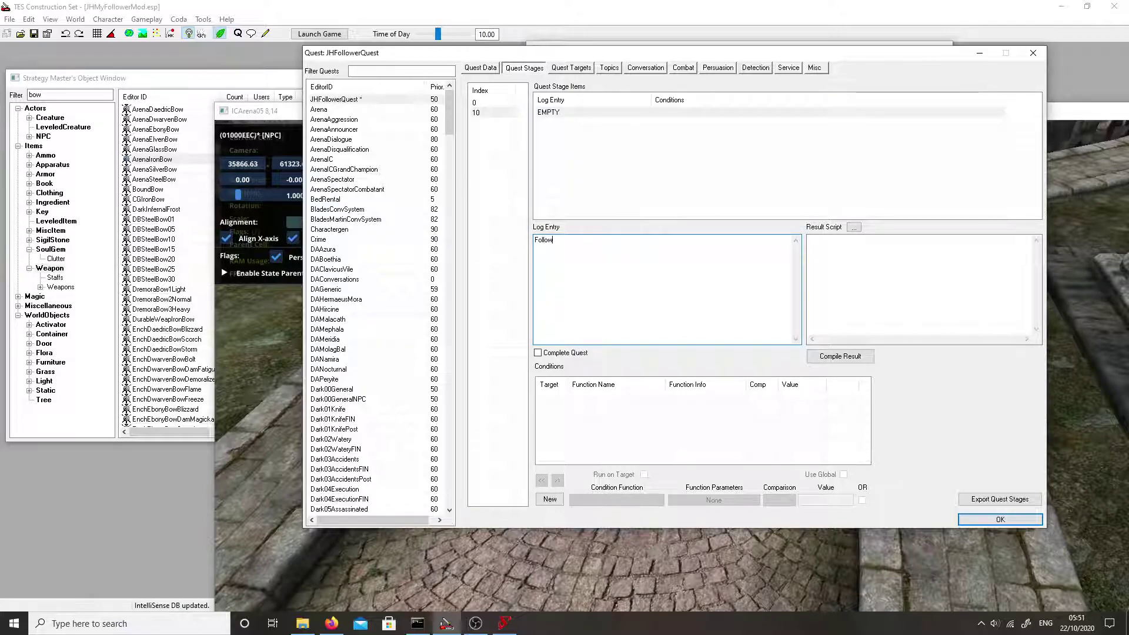
pyautogui.write('er Quest started.')
# Step: Create a new dialogue topic with the editor ID JHFollow and add it to the quest's topics
pyautogui.click(608, 70)
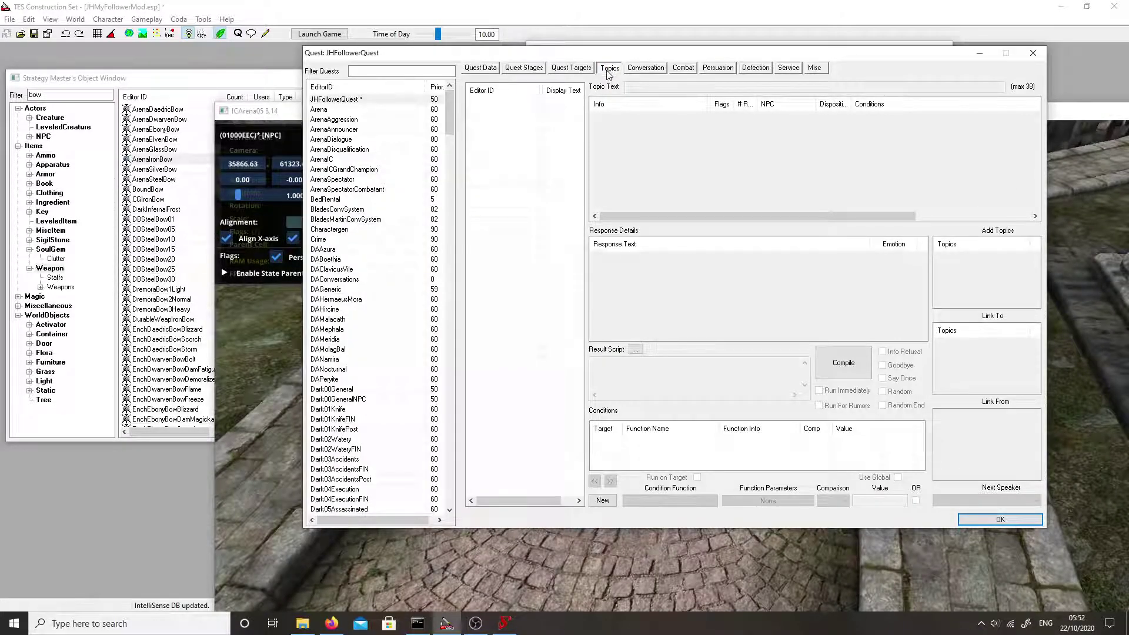
pyautogui.rightClick(560, 128)
pyautogui.click(607, 137)
pyautogui.rightClick(598, 186)
pyautogui.click(616, 191)
pyautogui.write('JH')
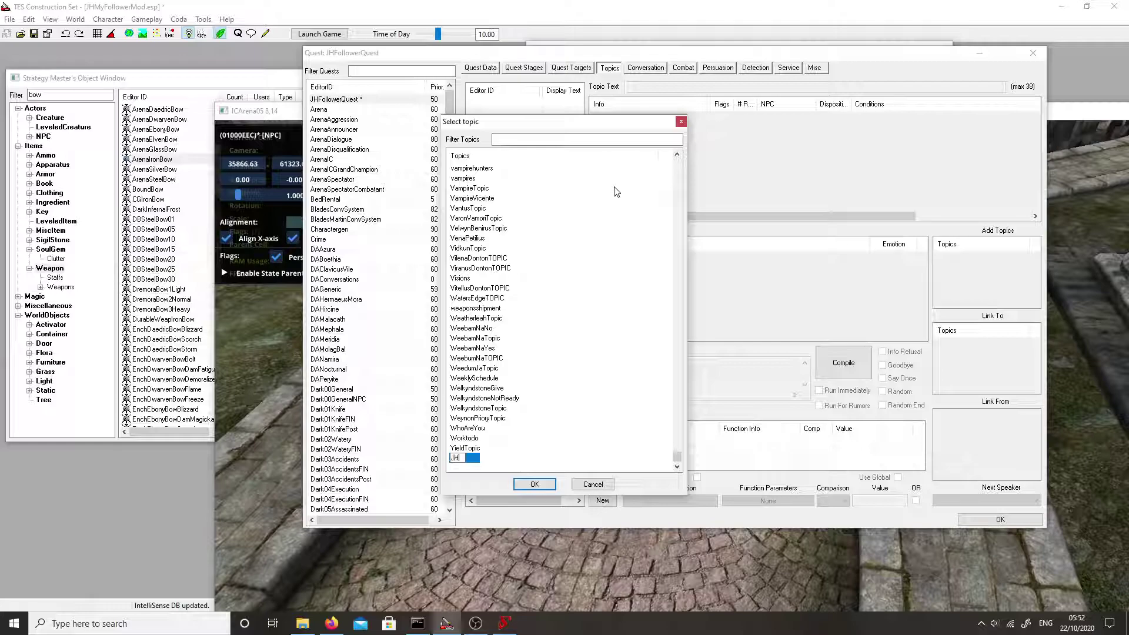
pyautogui.write('Follow')
pyautogui.press('Return')
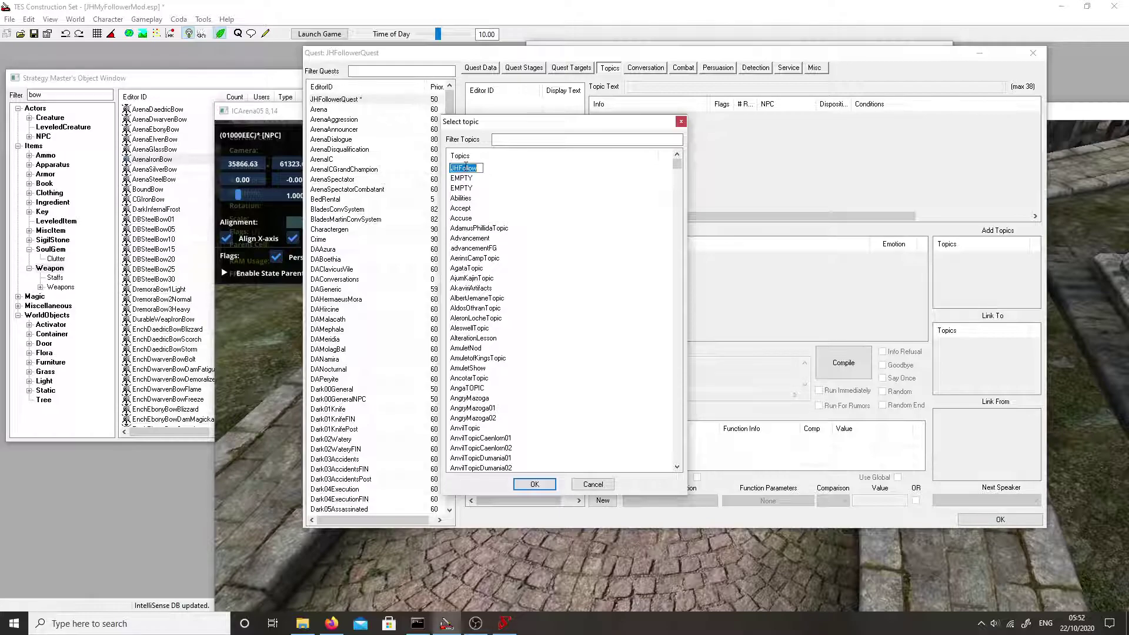
pyautogui.click(536, 485)
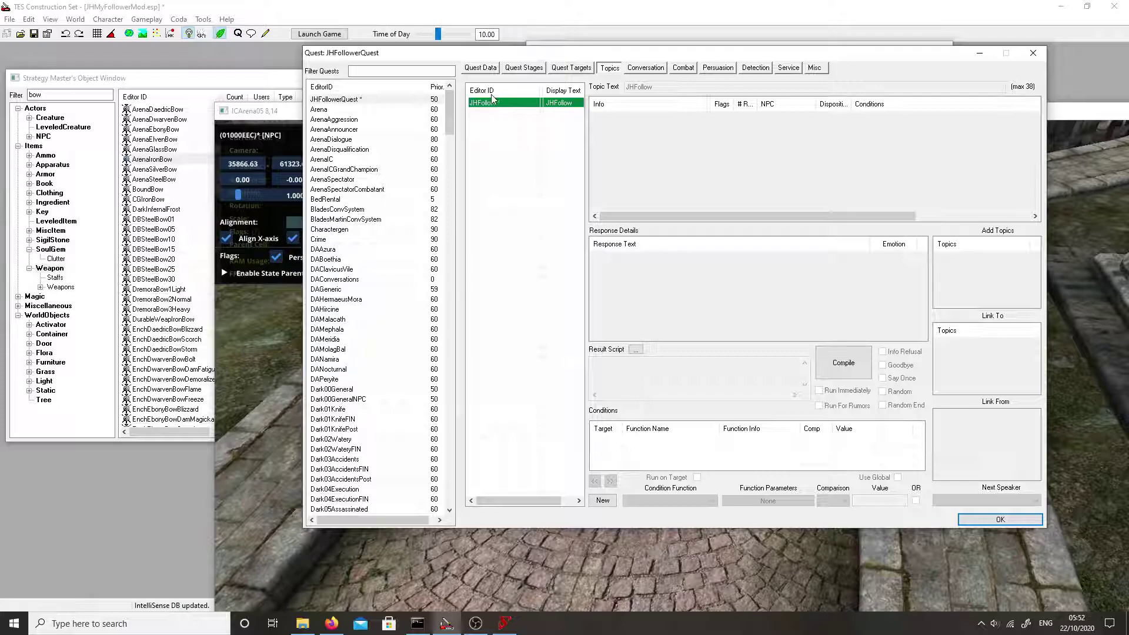
# Step: Set the JHFollow topic's text to "Follow"
pyautogui.click(487, 105)
pyautogui.rightClick(608, 131)
pyautogui.click(654, 88)
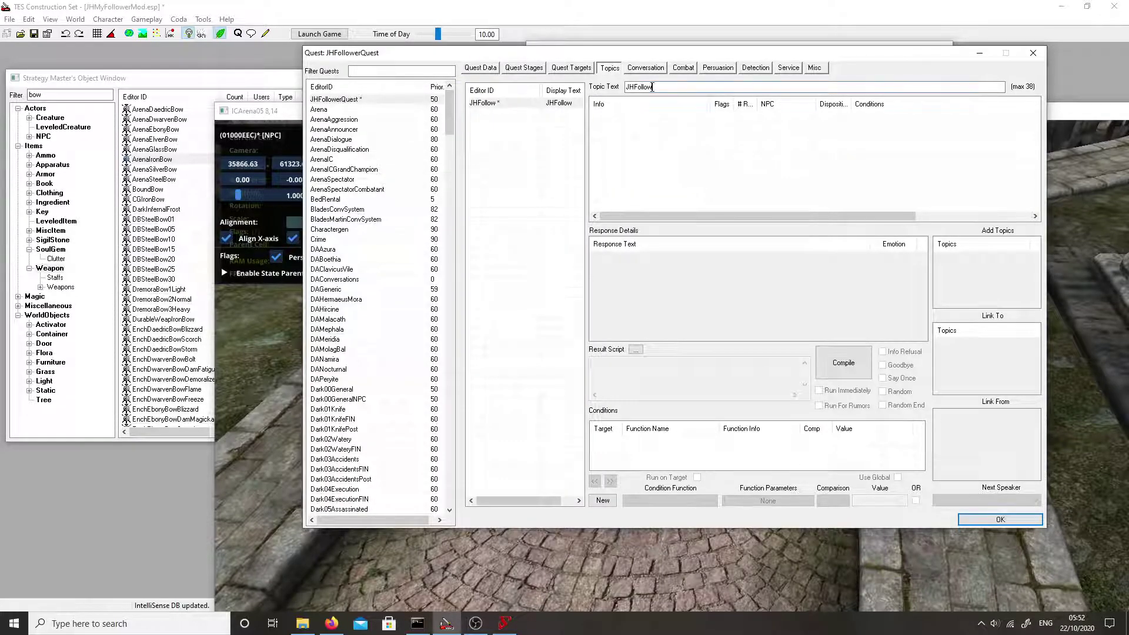
pyautogui.moveTo(655, 87); pyautogui.dragTo(590, 52)
pyautogui.write('F')
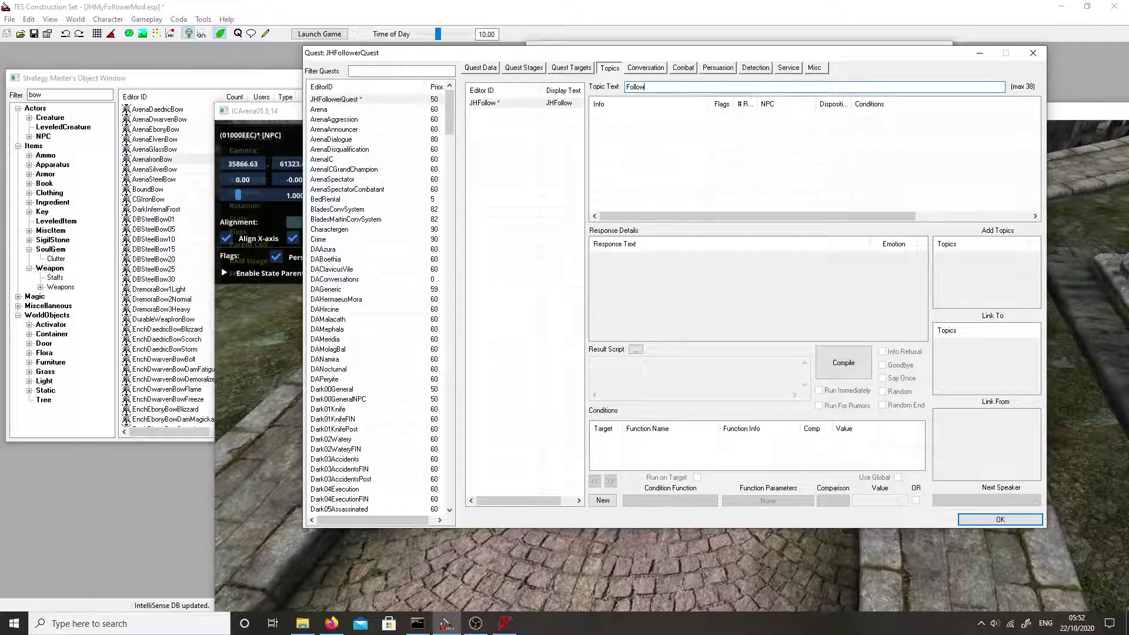
# Step: Add a response "Following!" to the JHFollow topic with emotion type Happy and emotion value 100
pyautogui.rightClick(640, 137)
pyautogui.click(648, 141)
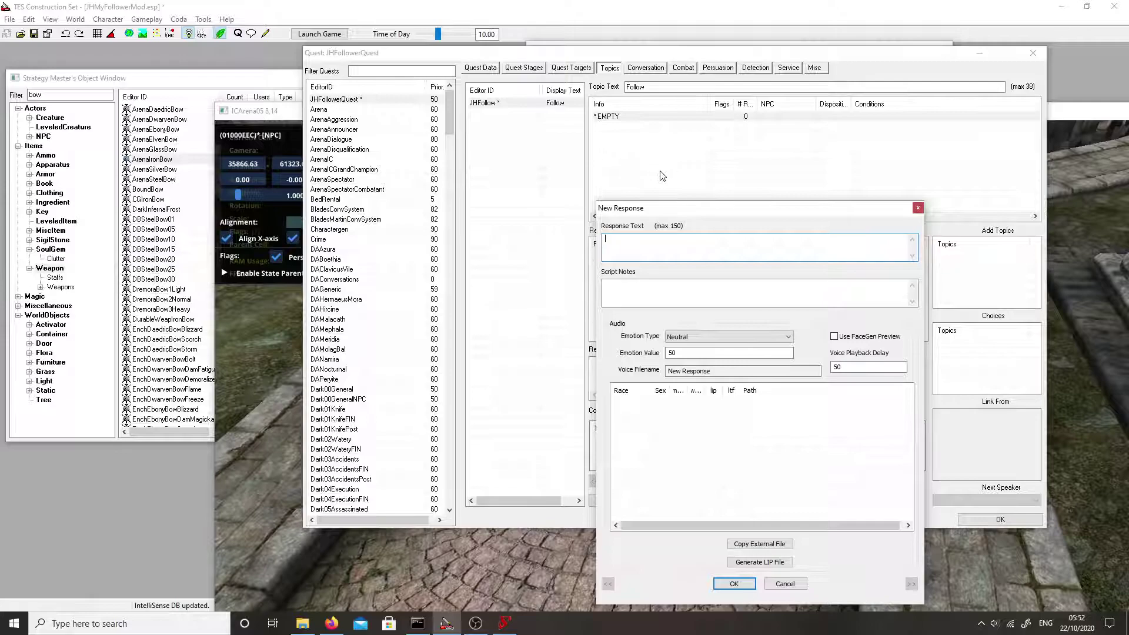
pyautogui.write('Following')
pyautogui.press('BackSpace')
pyautogui.click(711, 338)
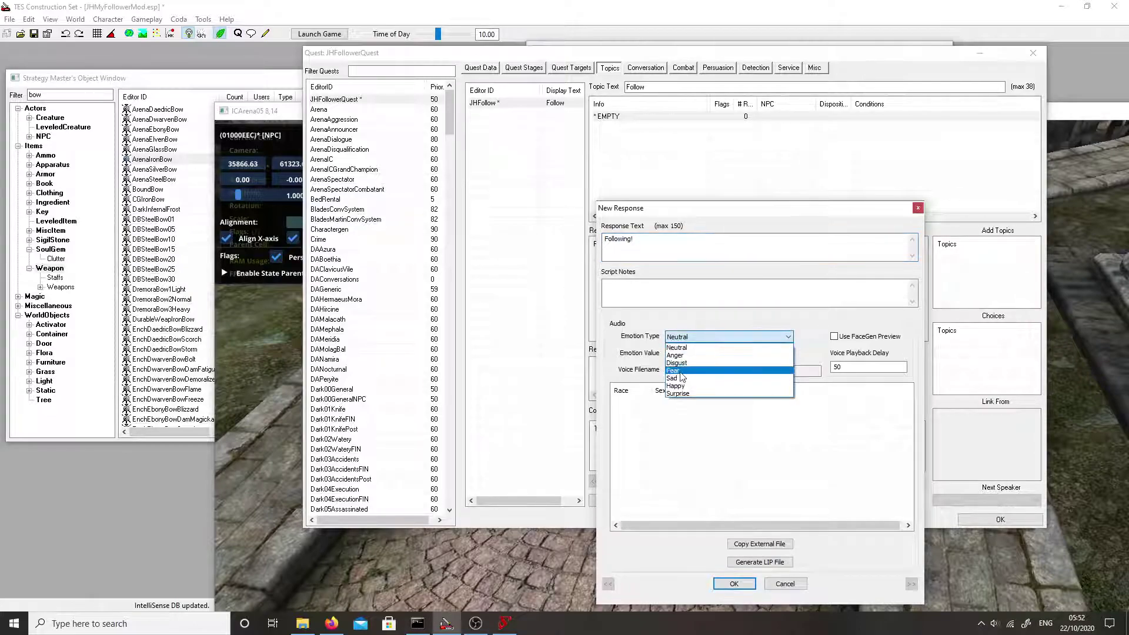
pyautogui.click(684, 387)
pyautogui.press('Tab')
pyautogui.write('100')
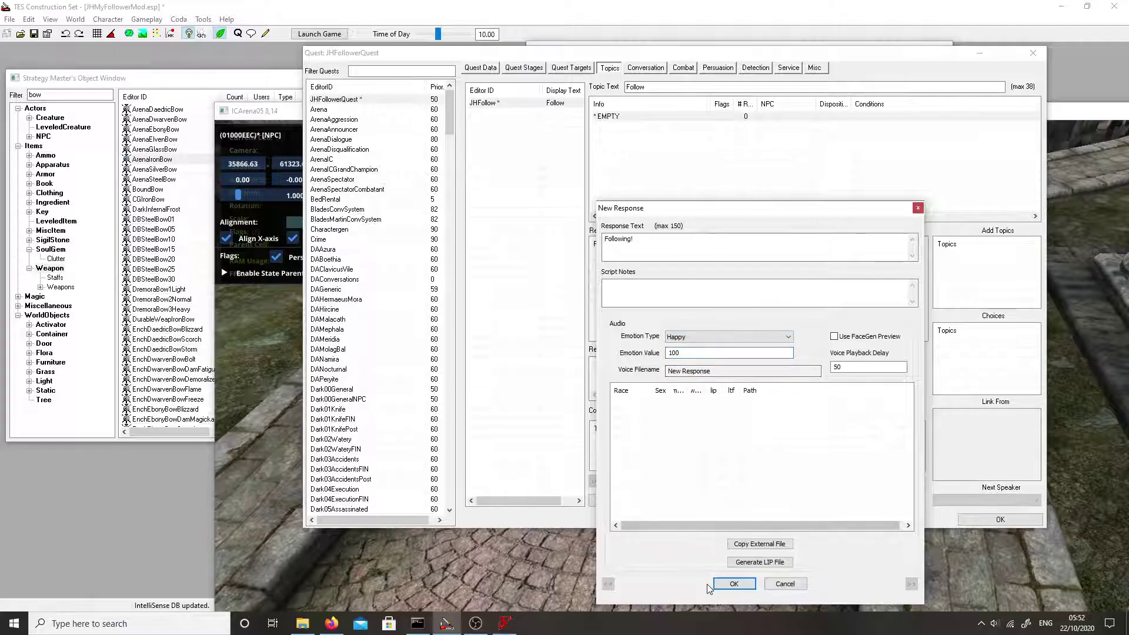
pyautogui.click(733, 583)
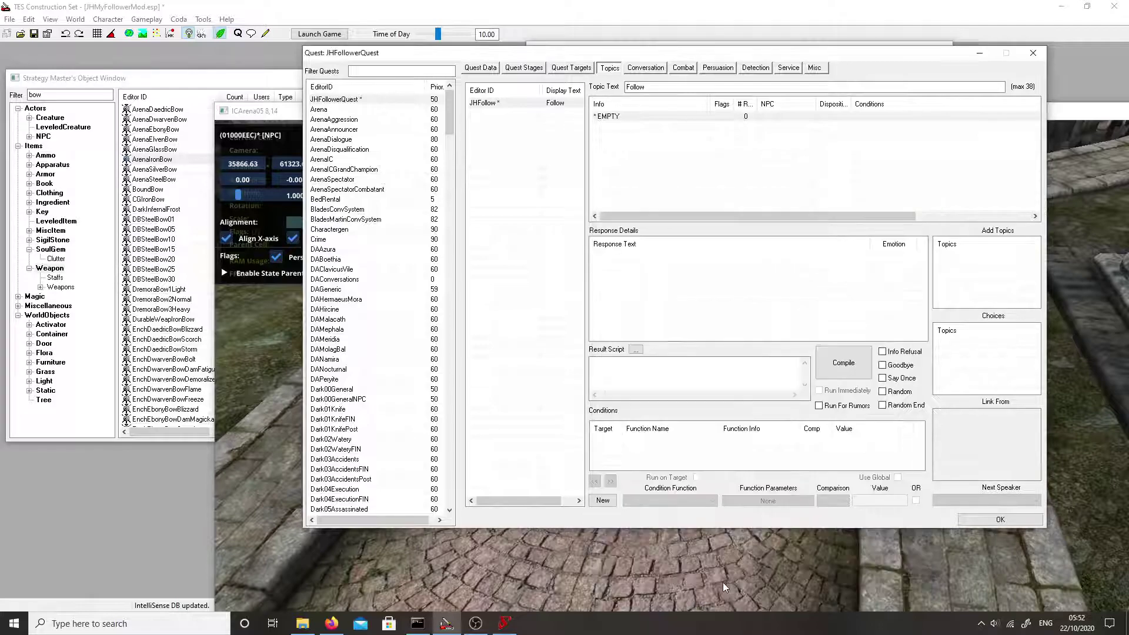
pyautogui.click(568, 161)
pyautogui.click(515, 104)
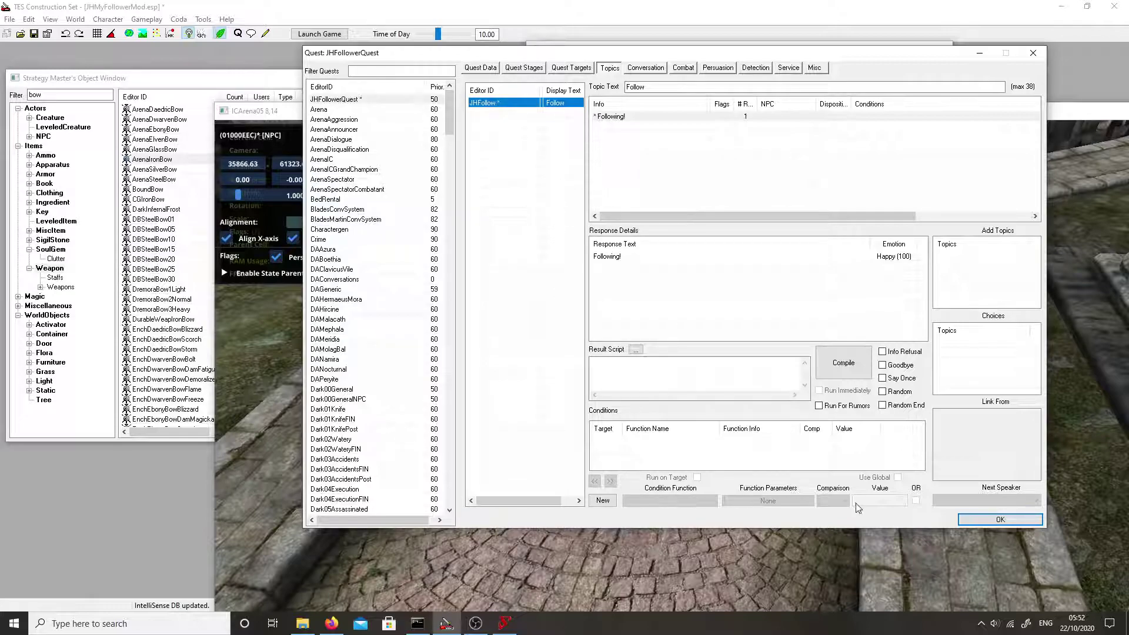
# Step: Add a GetIsID condition for the NPC JHIsMyFriend to the "Following!" response and flag the response as Goodbye
pyautogui.rightClick(734, 458)
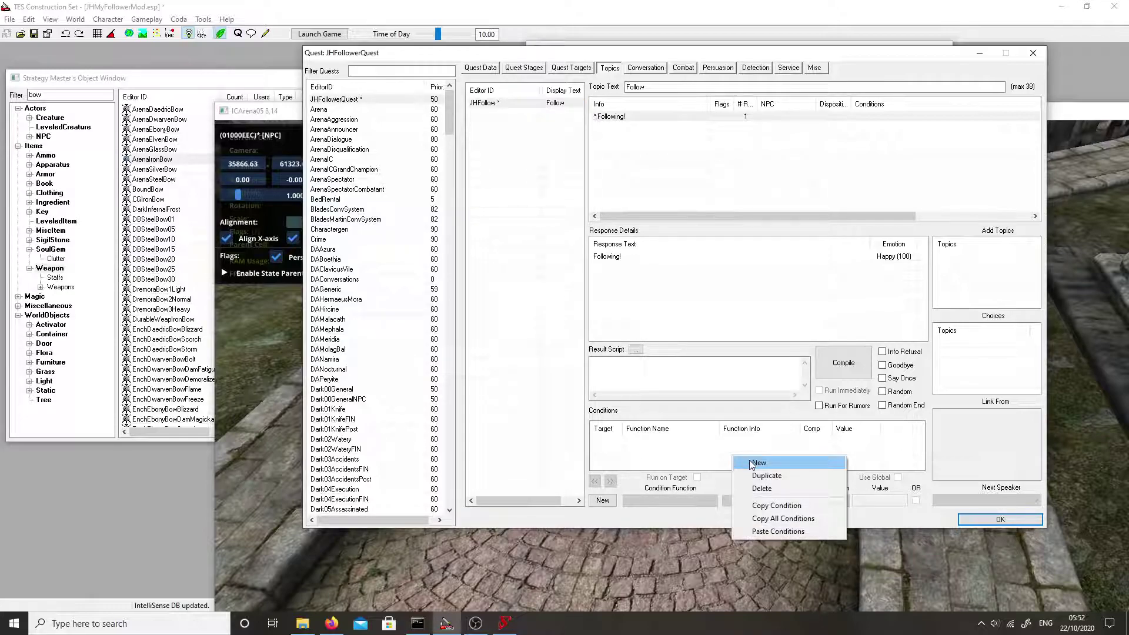
pyautogui.click(758, 462)
pyautogui.click(686, 501)
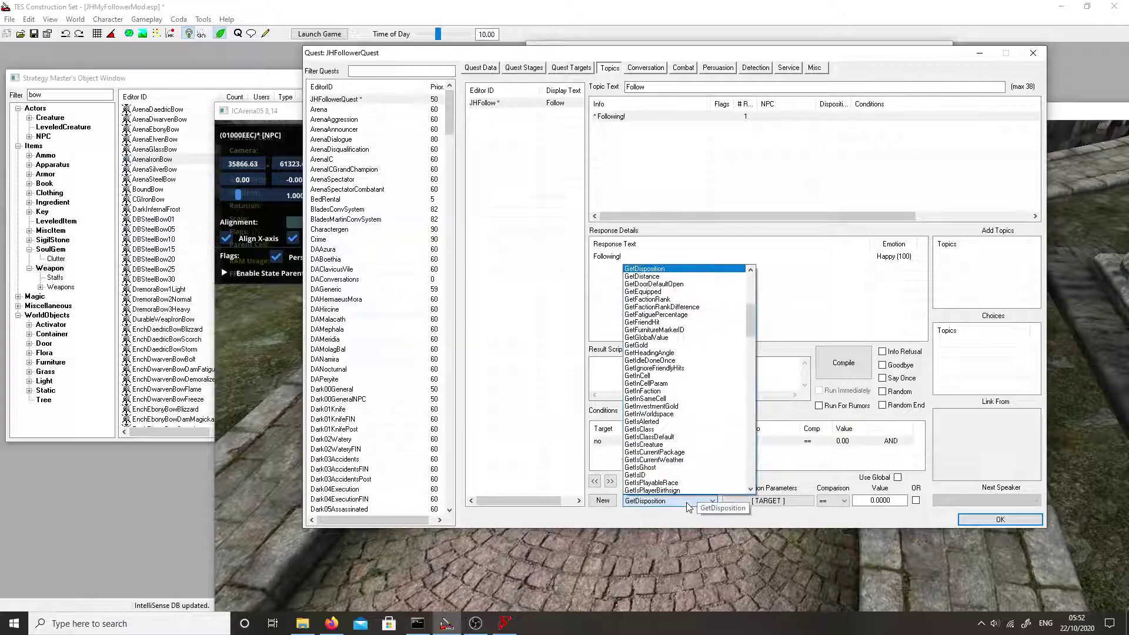
pyautogui.click(639, 474)
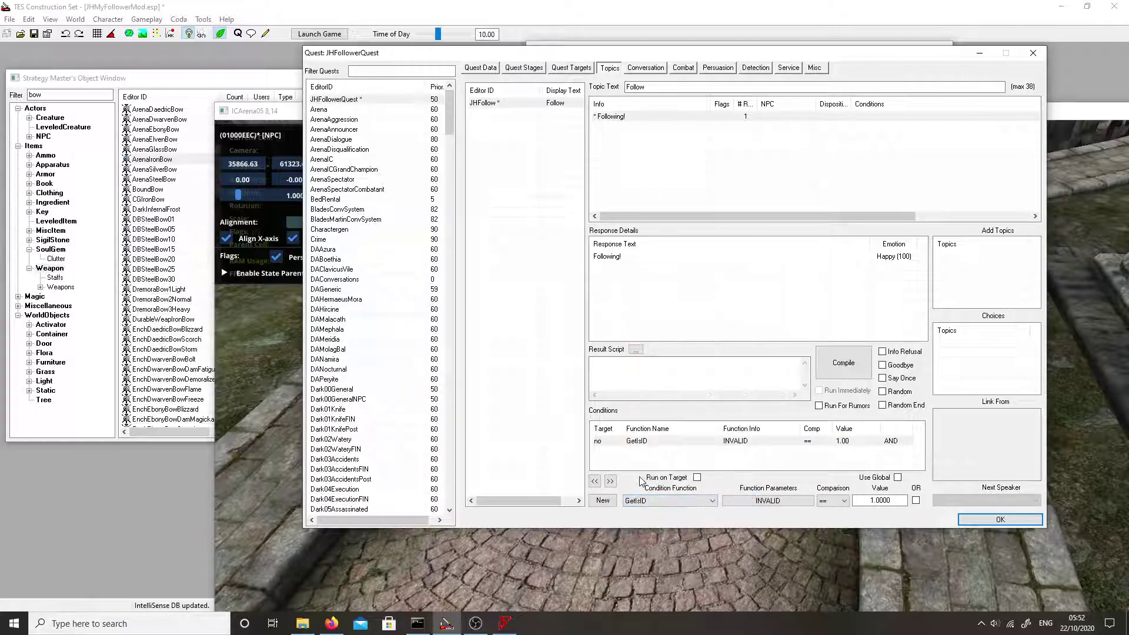
pyautogui.click(740, 501)
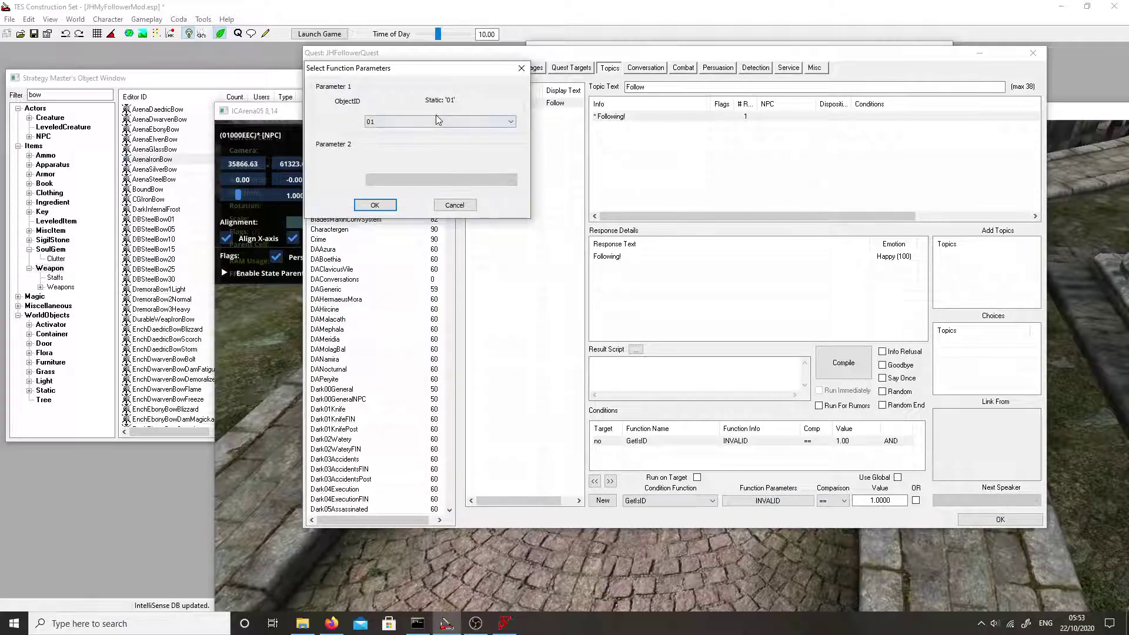
pyautogui.click(436, 120)
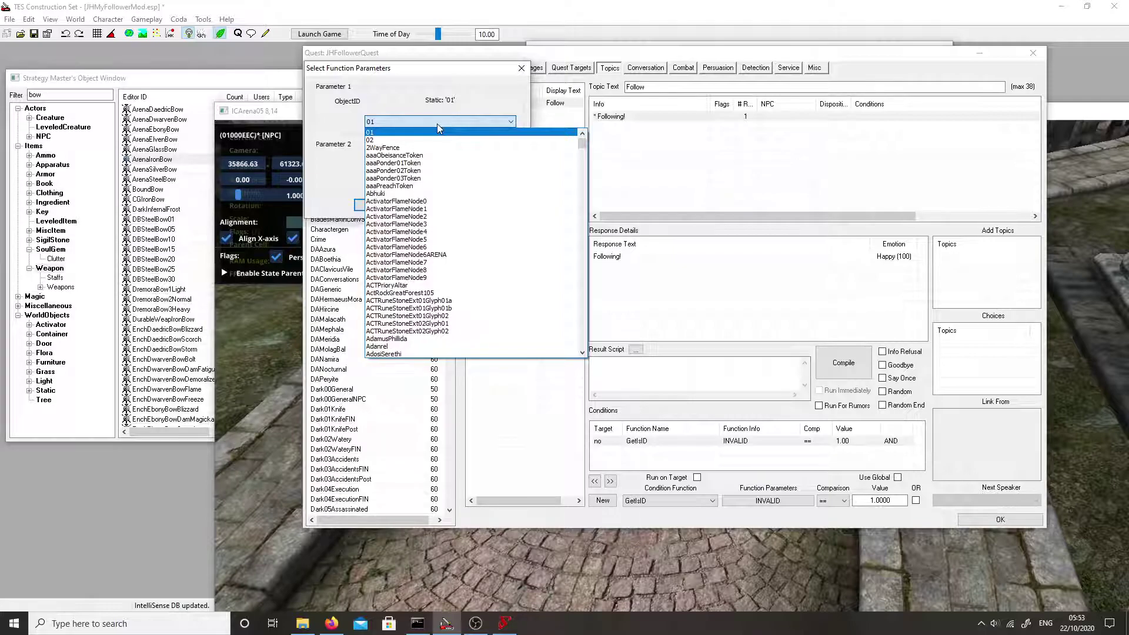
pyautogui.write('jh')
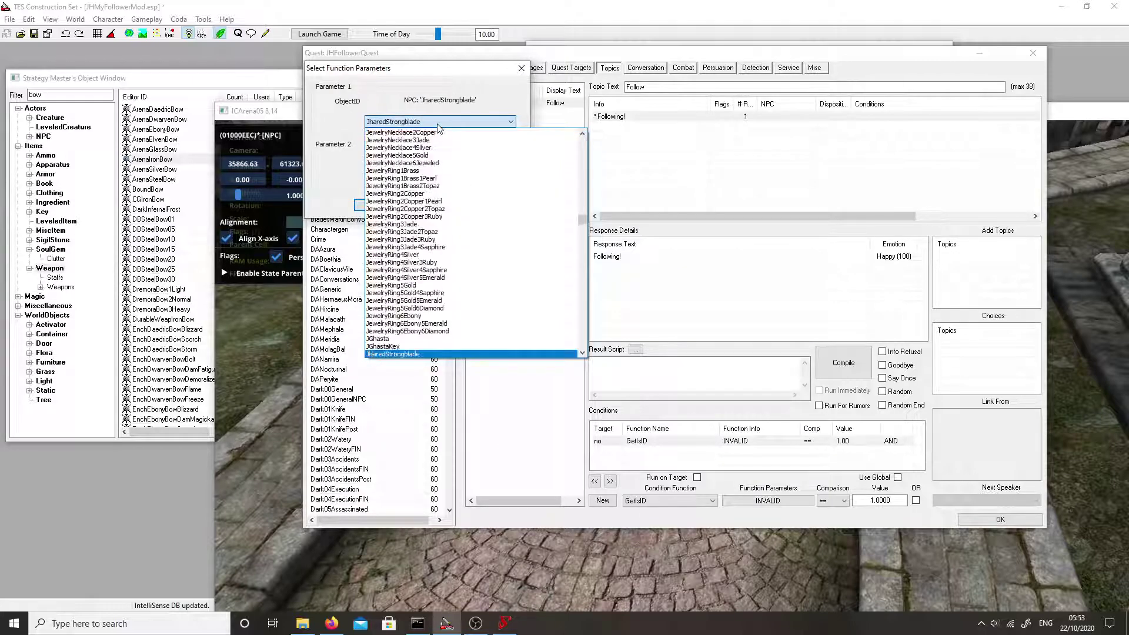
pyautogui.scroll(-3, 414, 288)
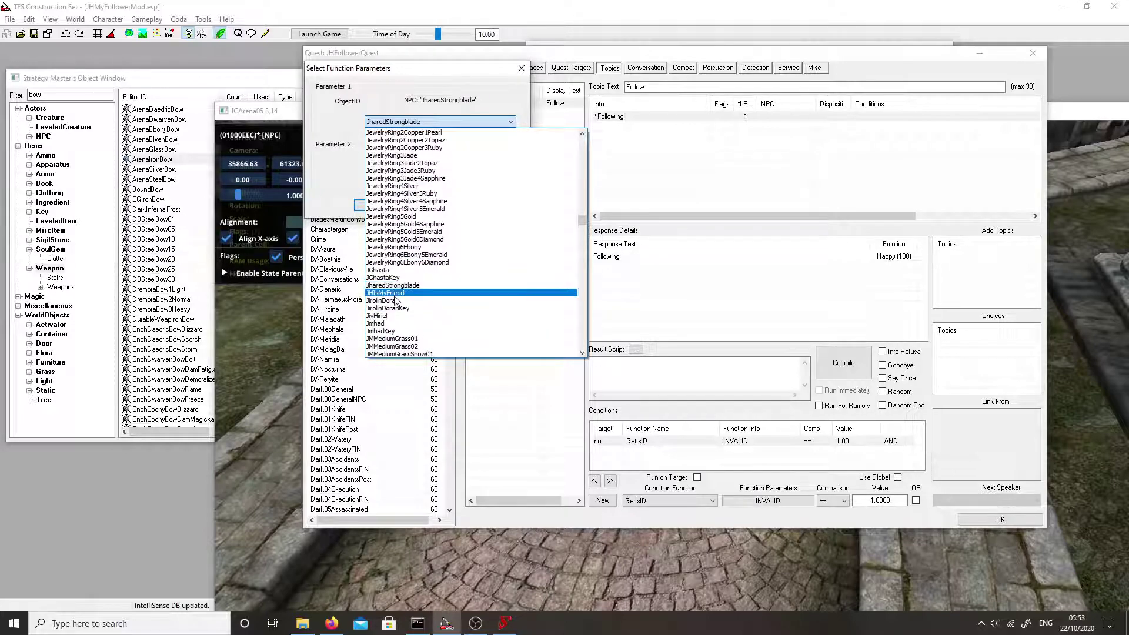
pyautogui.click(401, 293)
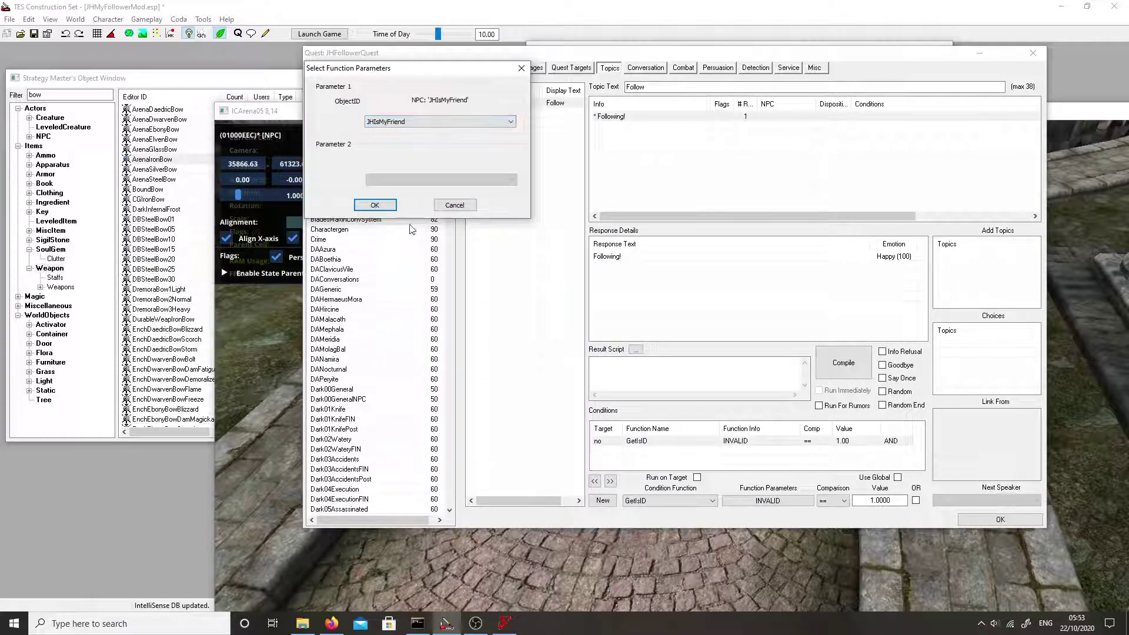
pyautogui.click(376, 205)
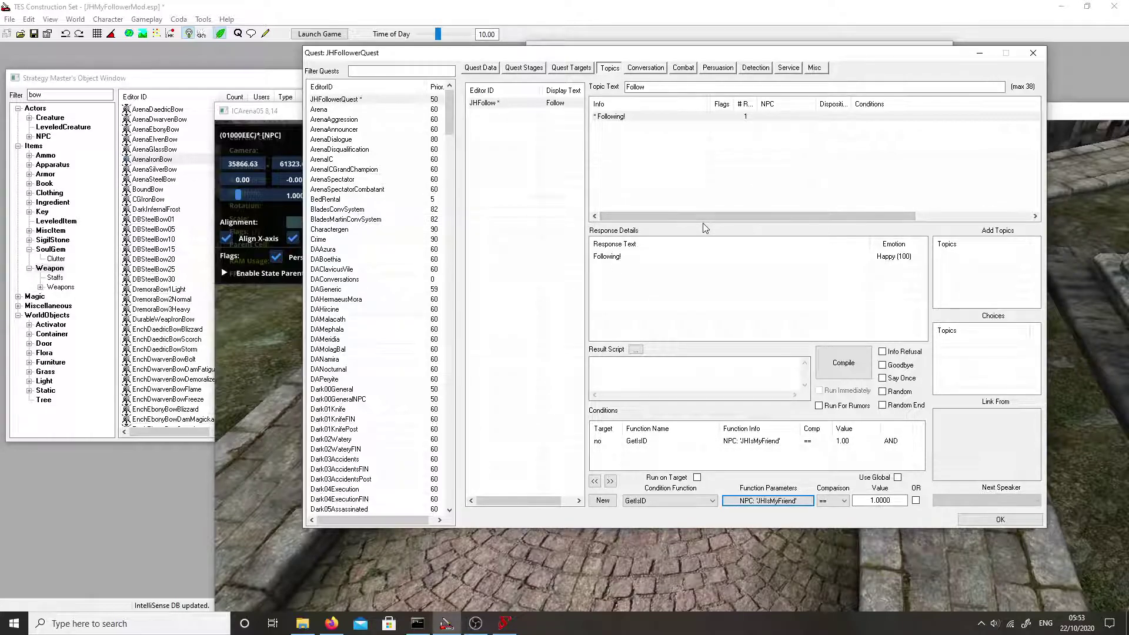
pyautogui.click(885, 367)
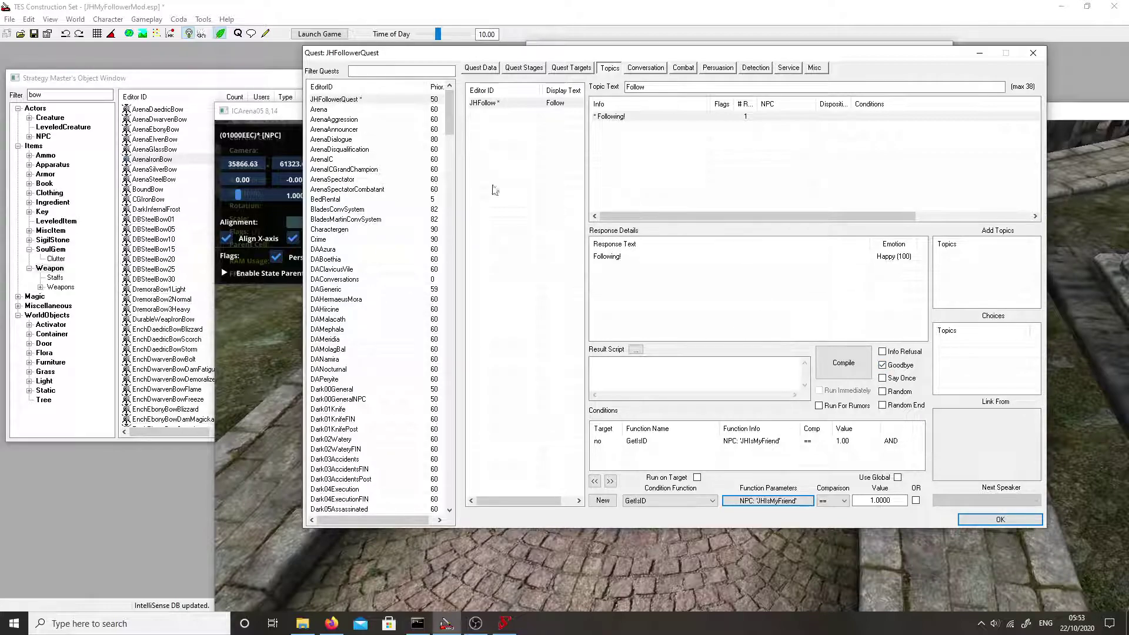
# Step: Create a new dialogue topic with the editor ID JHWait and add it to the quest's topics
pyautogui.rightClick(529, 155)
pyautogui.click(566, 161)
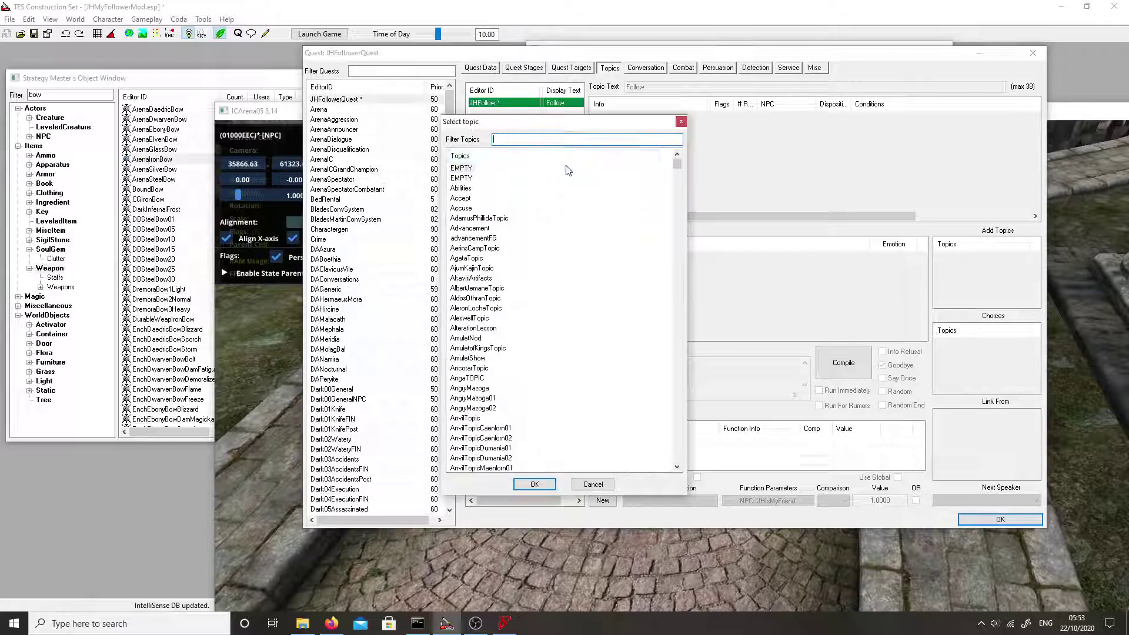
pyautogui.rightClick(585, 215)
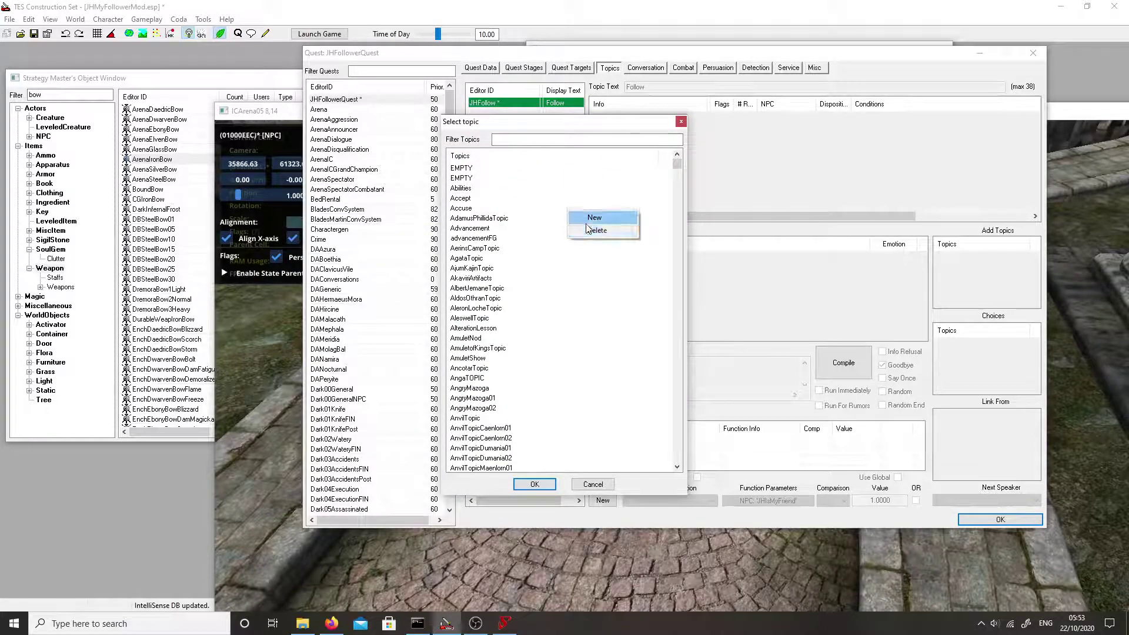
pyautogui.click(593, 219)
pyautogui.write('JHWait')
pyautogui.press('Return')
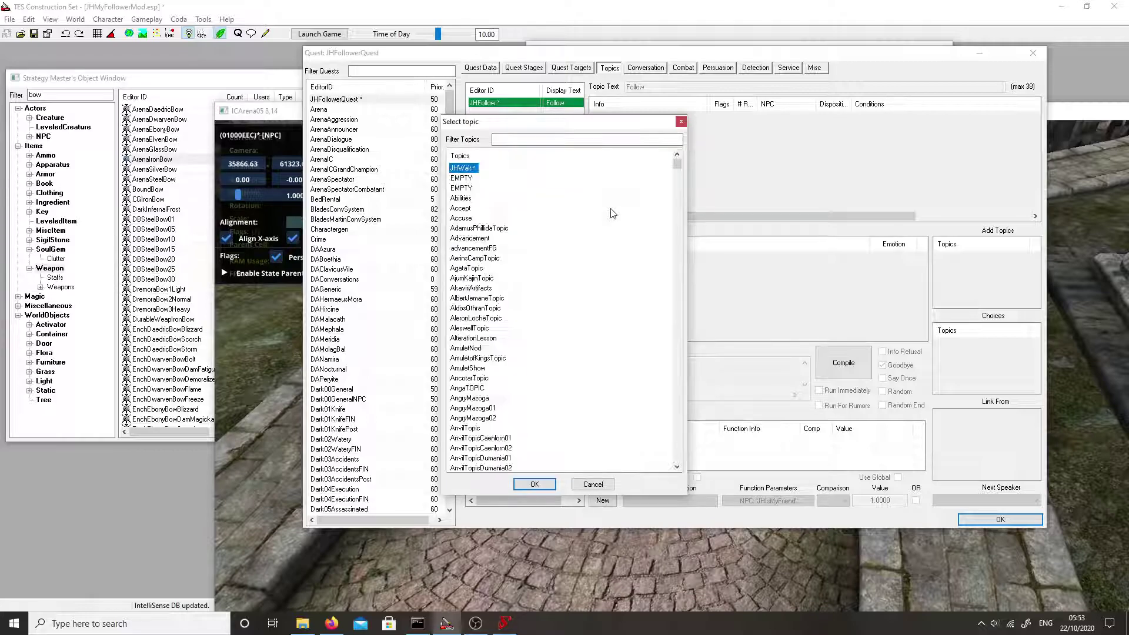
pyautogui.click(532, 483)
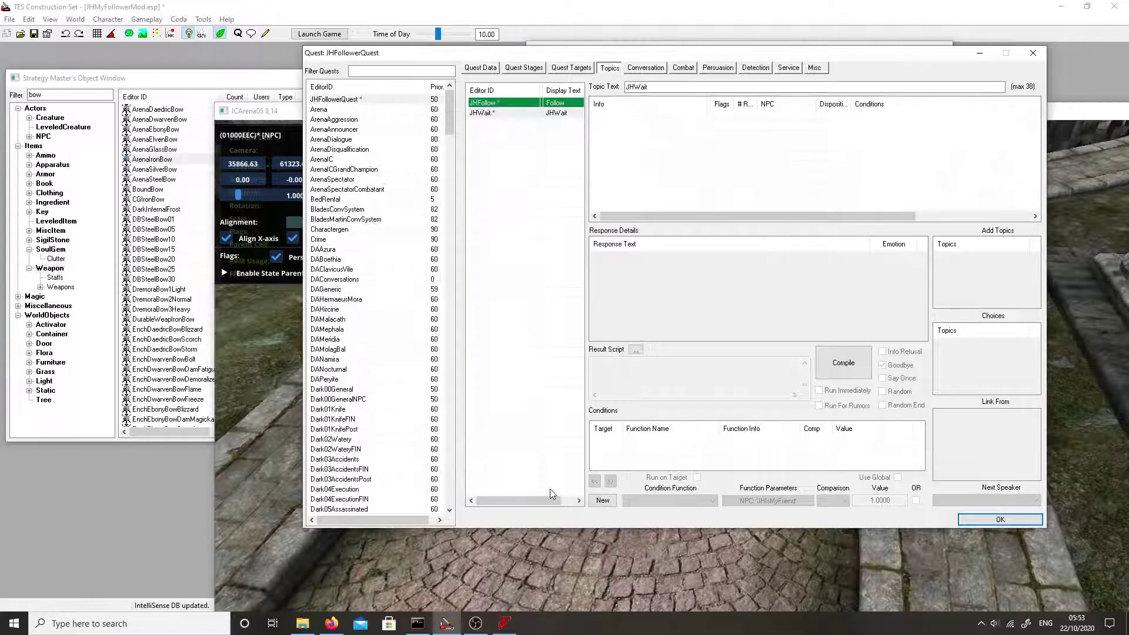
pyautogui.click(506, 116)
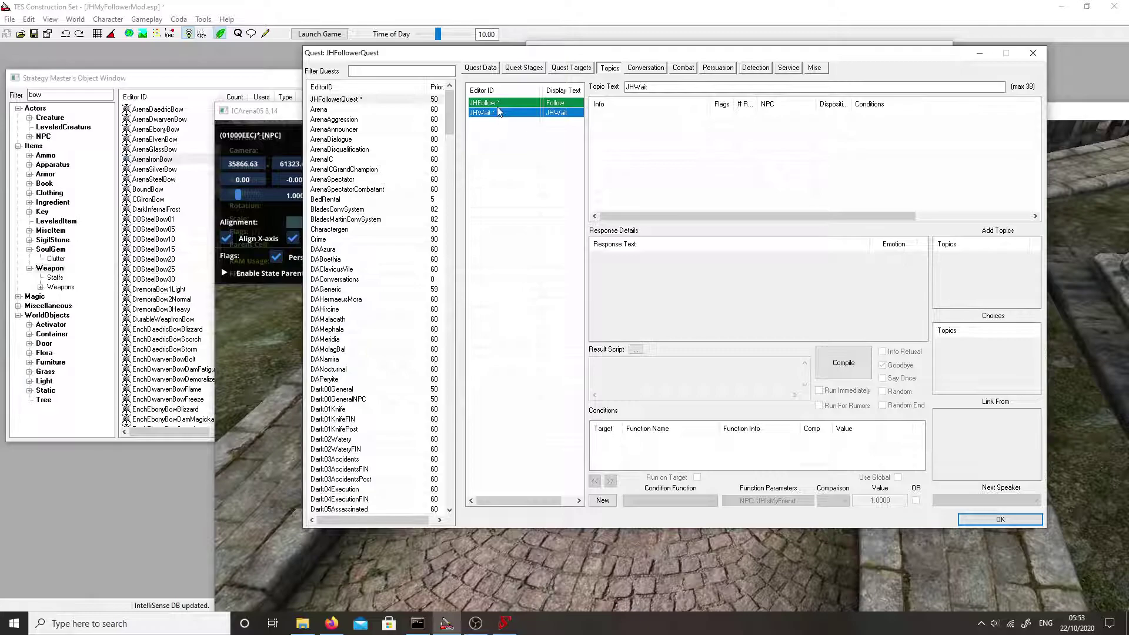
# Step: Try to copy the GetIsID condition from JHFollow into the empty JHWait topic
pyautogui.click(493, 103)
pyautogui.rightClick(664, 466)
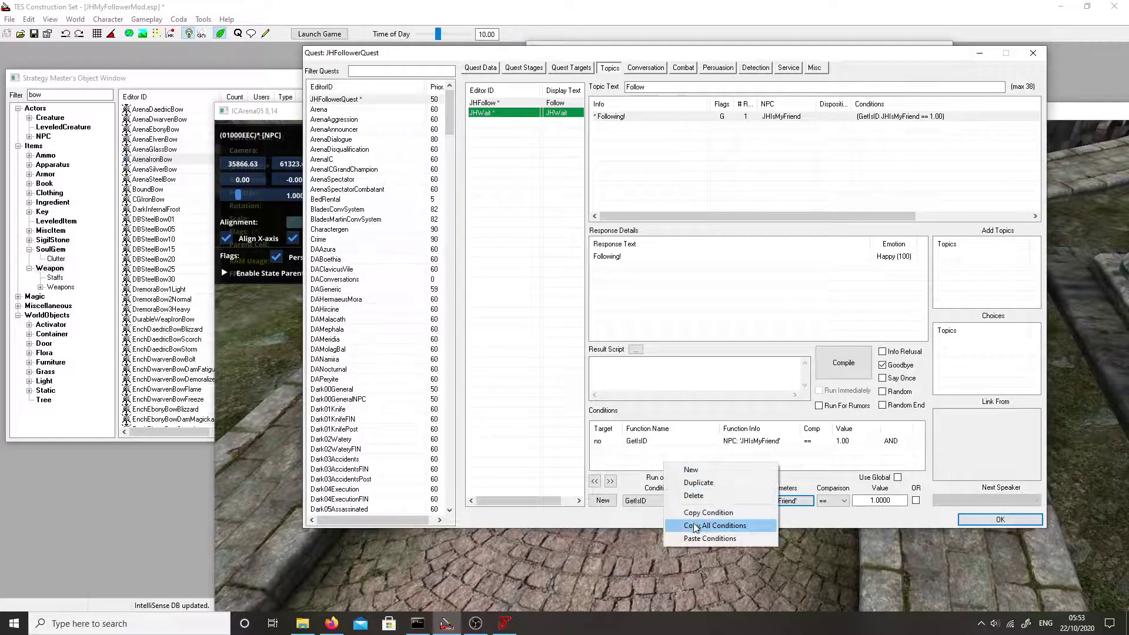
pyautogui.click(724, 515)
pyautogui.click(496, 113)
pyautogui.rightClick(674, 466)
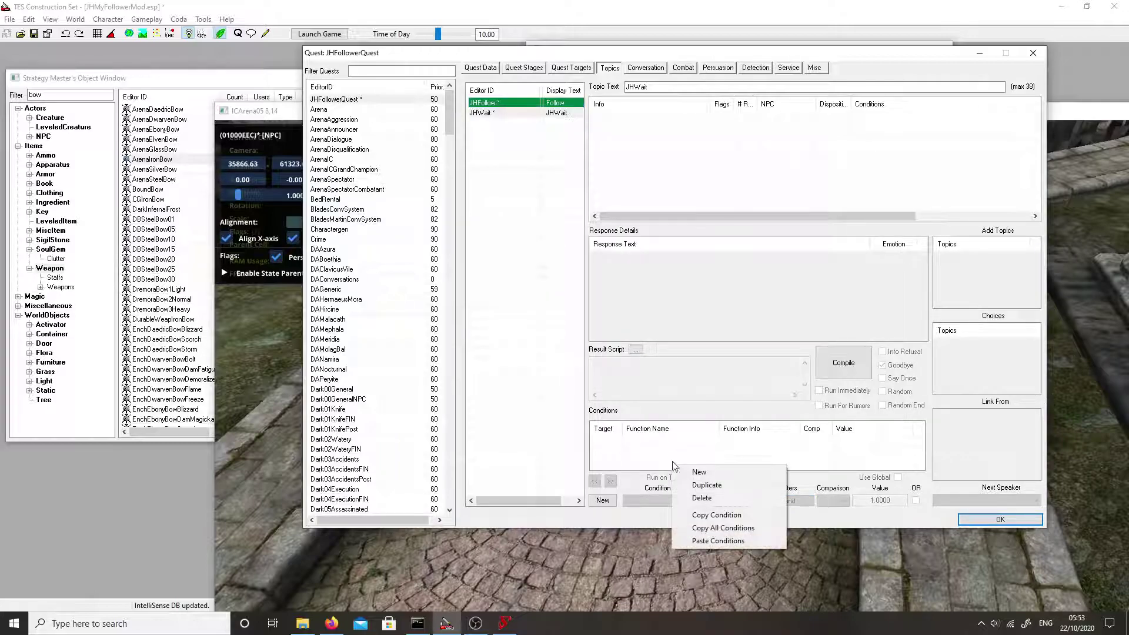
pyautogui.click(701, 541)
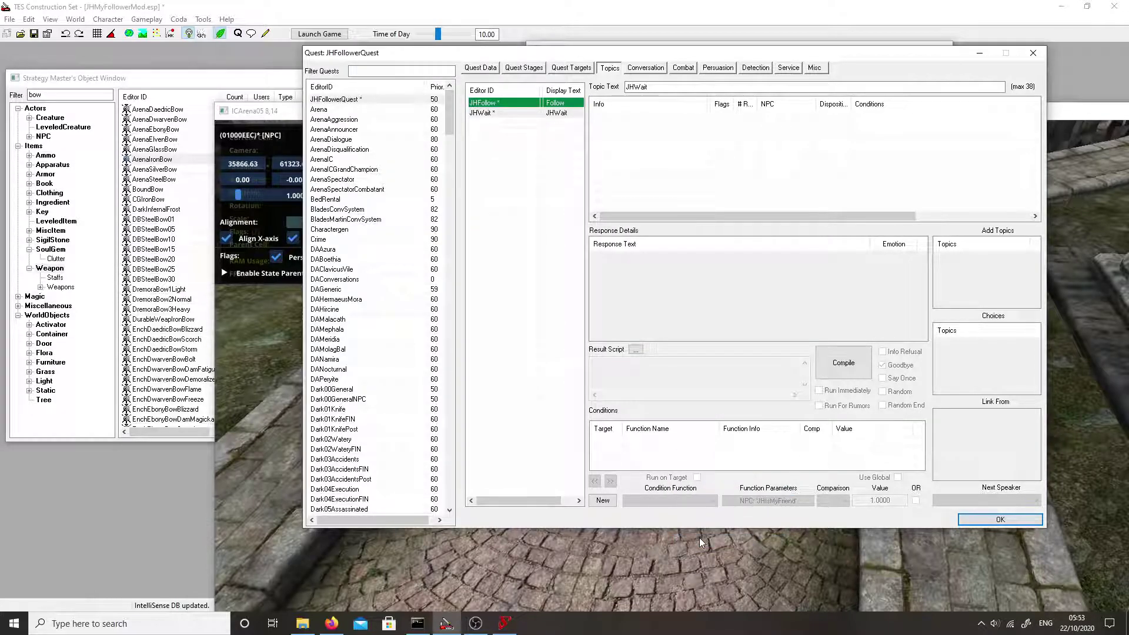
# Step: Copy the GetIsID condition of JHFollow's "Following!" response
pyautogui.click(501, 104)
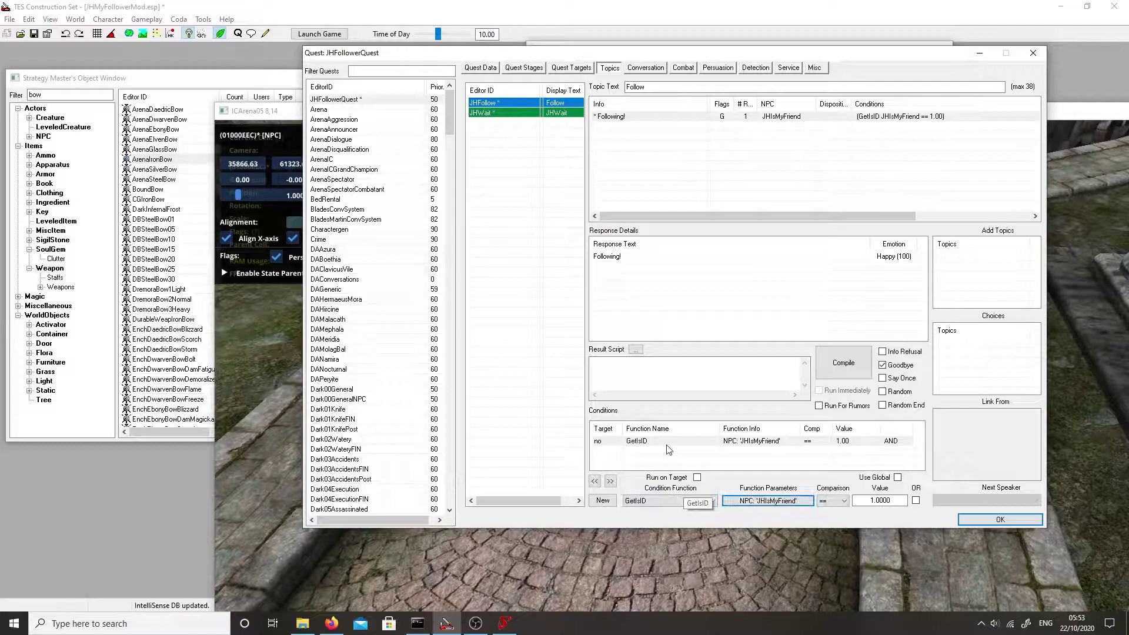
pyautogui.rightClick(751, 441)
pyautogui.click(770, 496)
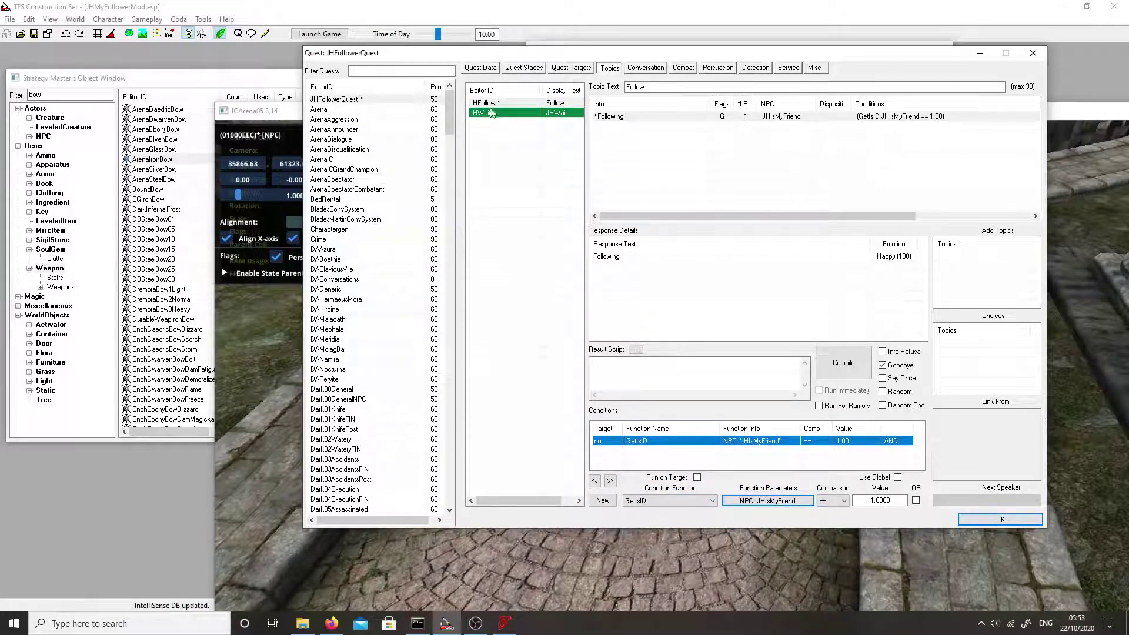
# Step: Add a response "Waiting!" to the JHWait topic with emotion type Happy and emotion value 100
pyautogui.click(491, 113)
pyautogui.rightClick(650, 116)
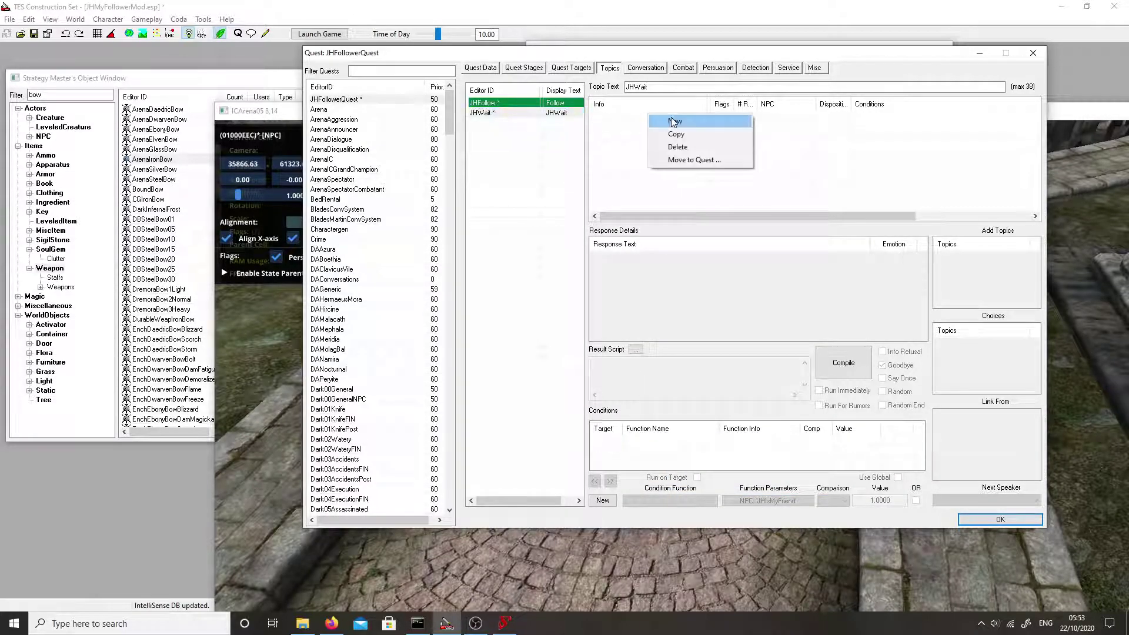
pyautogui.click(674, 121)
pyautogui.write('Waiting!')
pyautogui.click(770, 338)
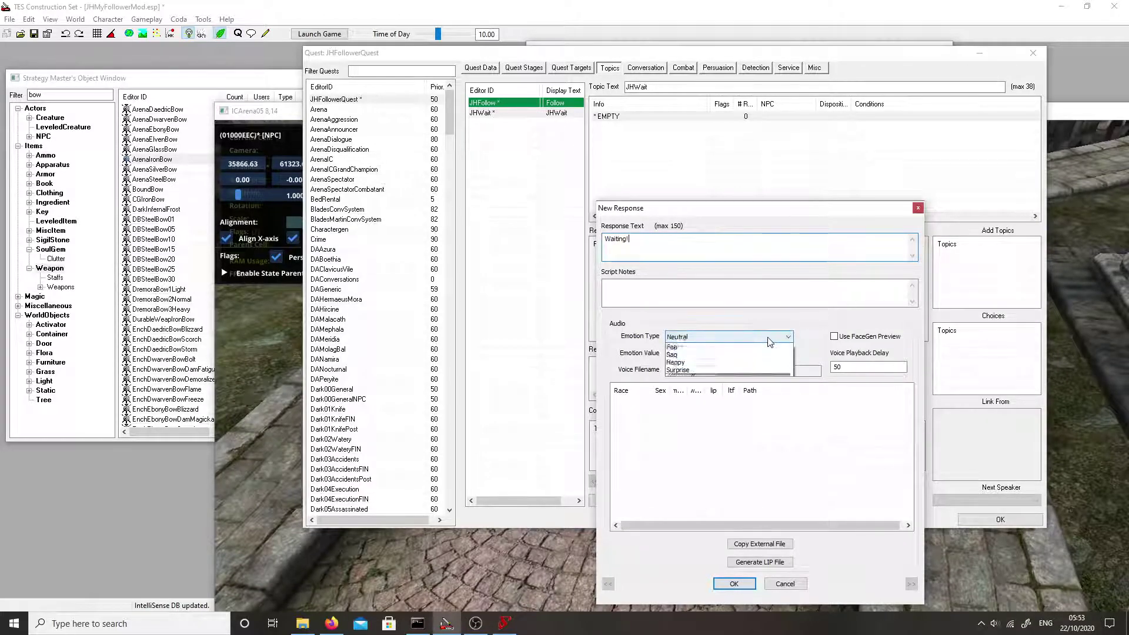
pyautogui.click(683, 388)
pyautogui.doubleClick(706, 353)
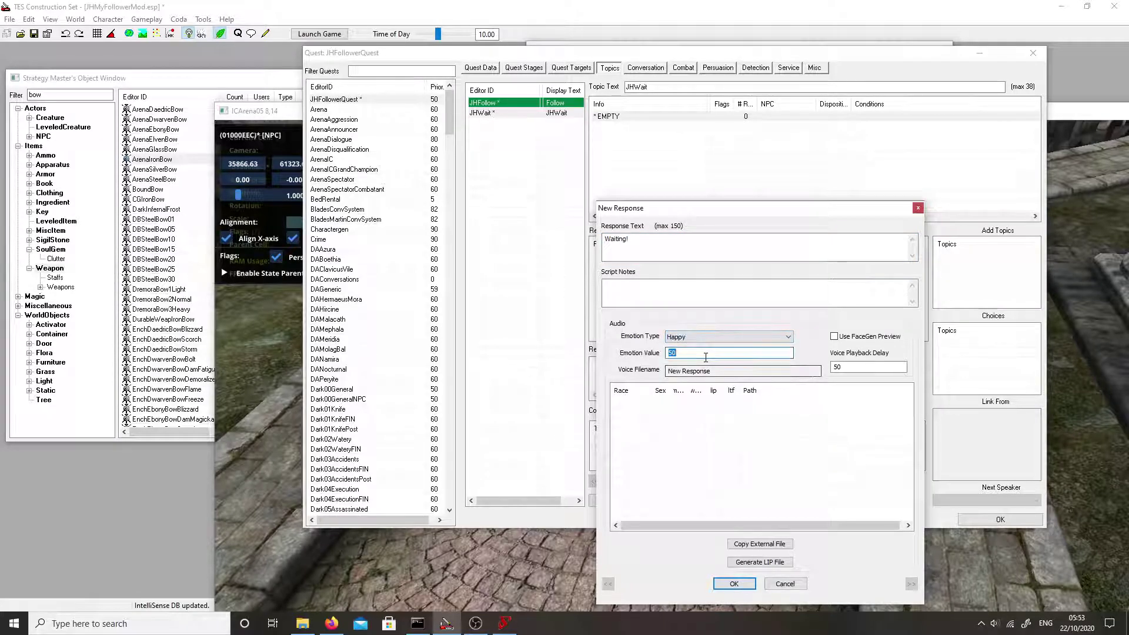
pyautogui.write('100')
pyautogui.click(733, 583)
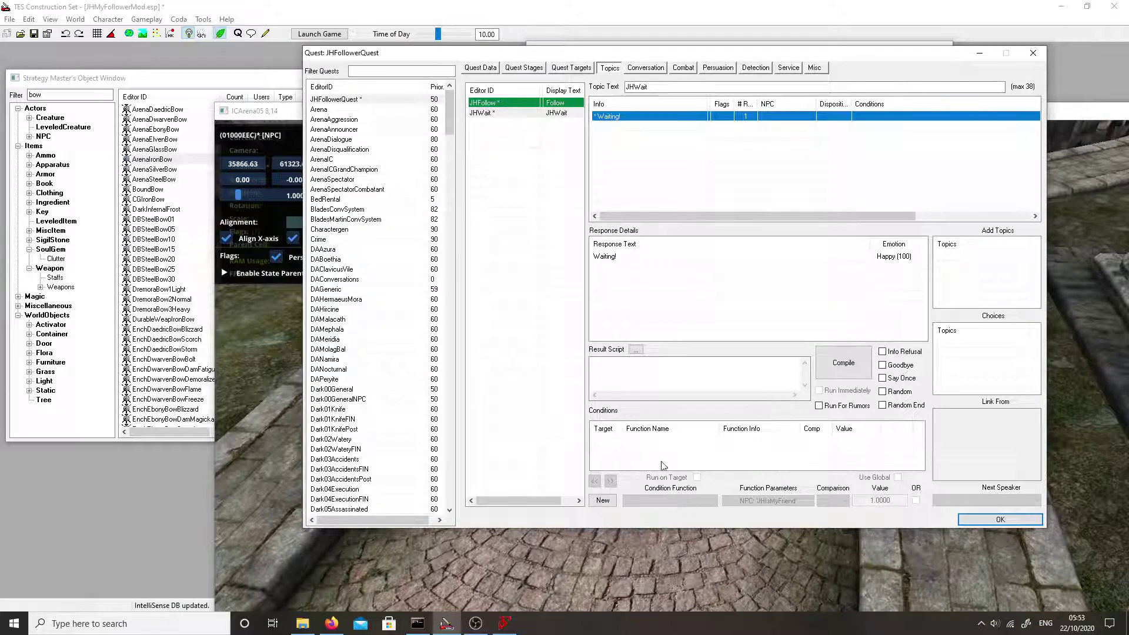
# Step: Paste the copied GetIsID condition into the "Waiting!" response and enable Run on Target for it
pyautogui.rightClick(663, 465)
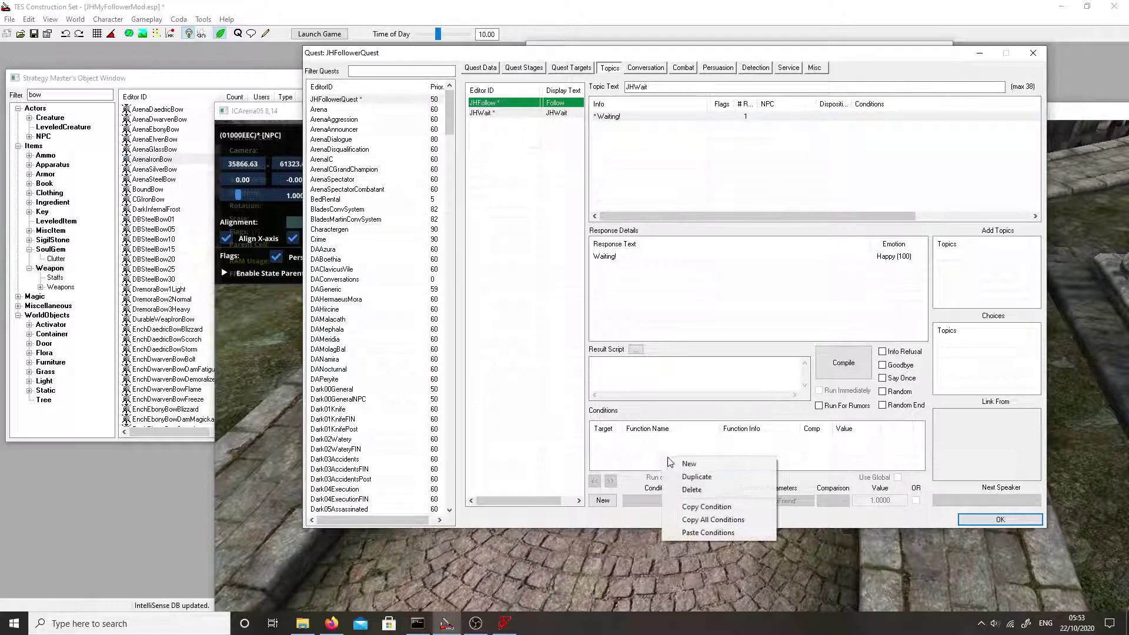
pyautogui.click(696, 533)
pyautogui.click(694, 478)
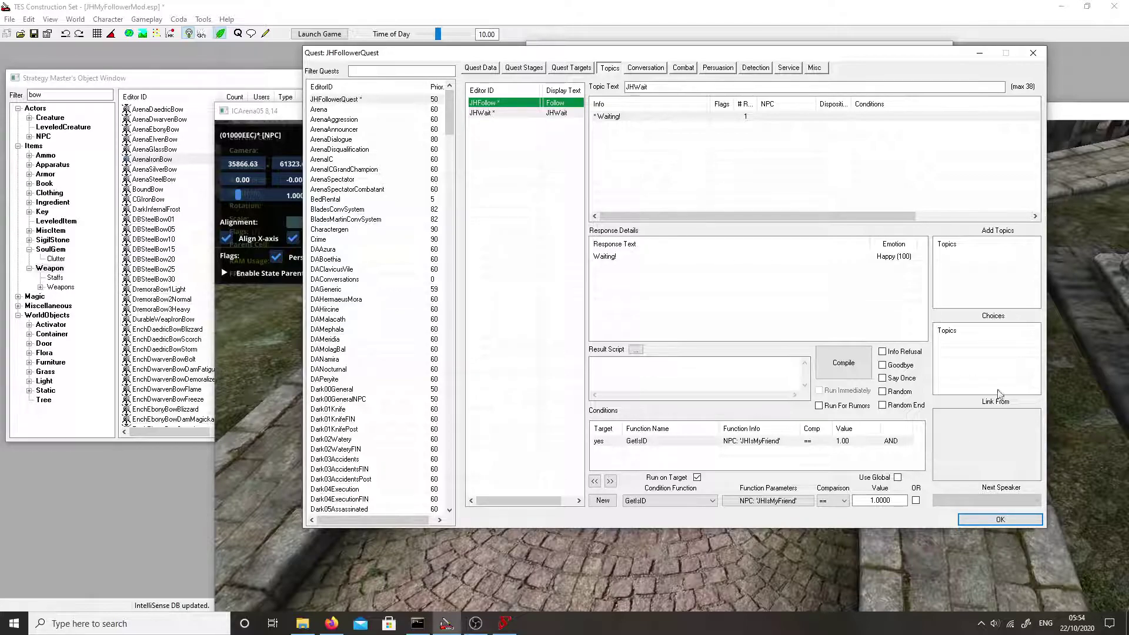
pyautogui.rightClick(528, 181)
pyautogui.click(547, 187)
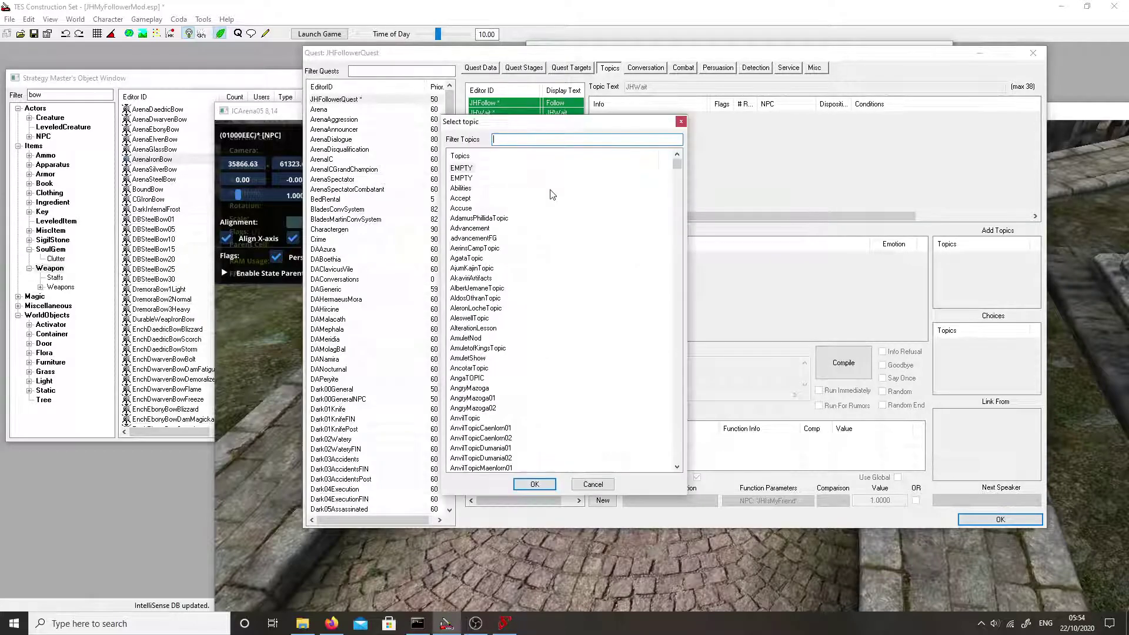
pyautogui.rightClick(553, 195)
pyautogui.click(570, 195)
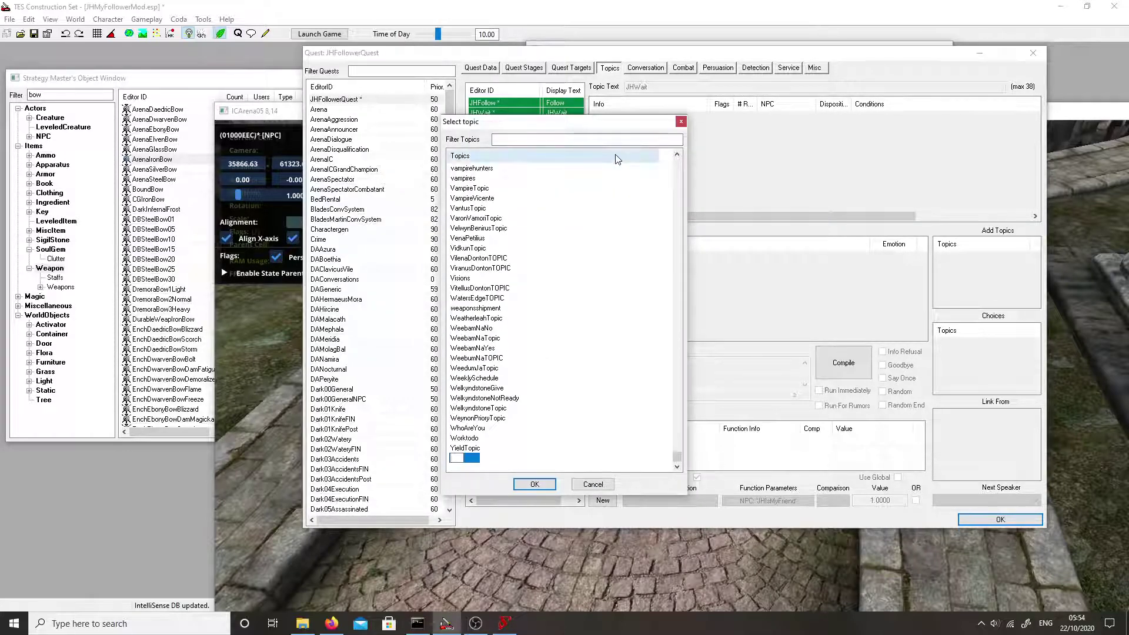
pyautogui.write('JHWait')
pyautogui.click(613, 280)
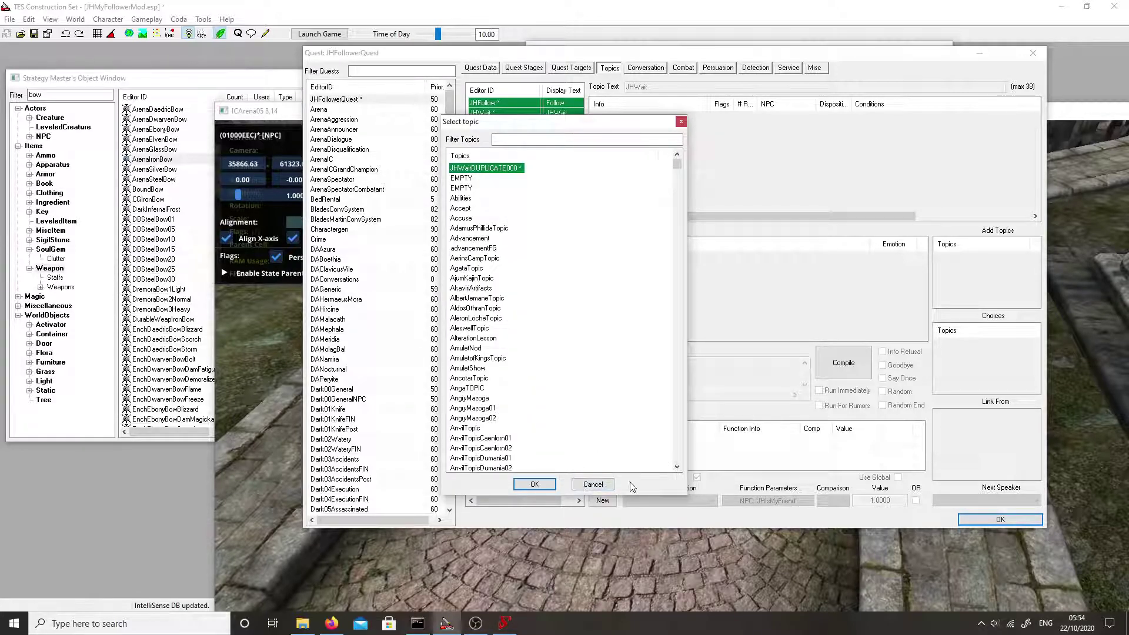
pyautogui.click(591, 485)
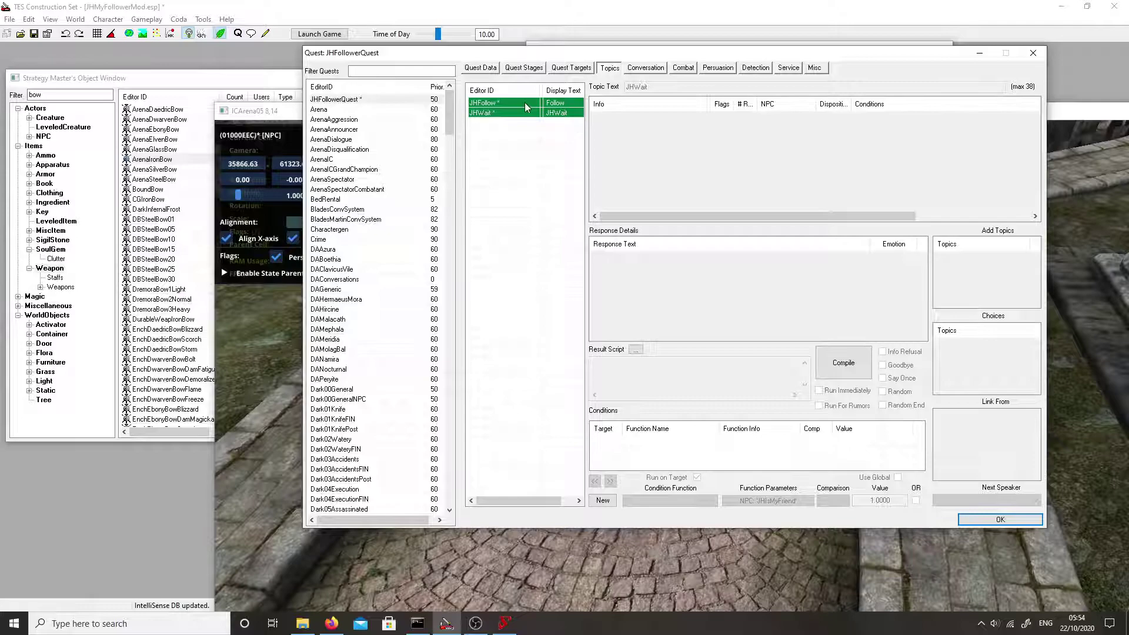
# Step: Set the JHWait topic's text to "Wait" and enable Goodbye for its "Waiting!" response
pyautogui.click(525, 102)
pyautogui.click(521, 114)
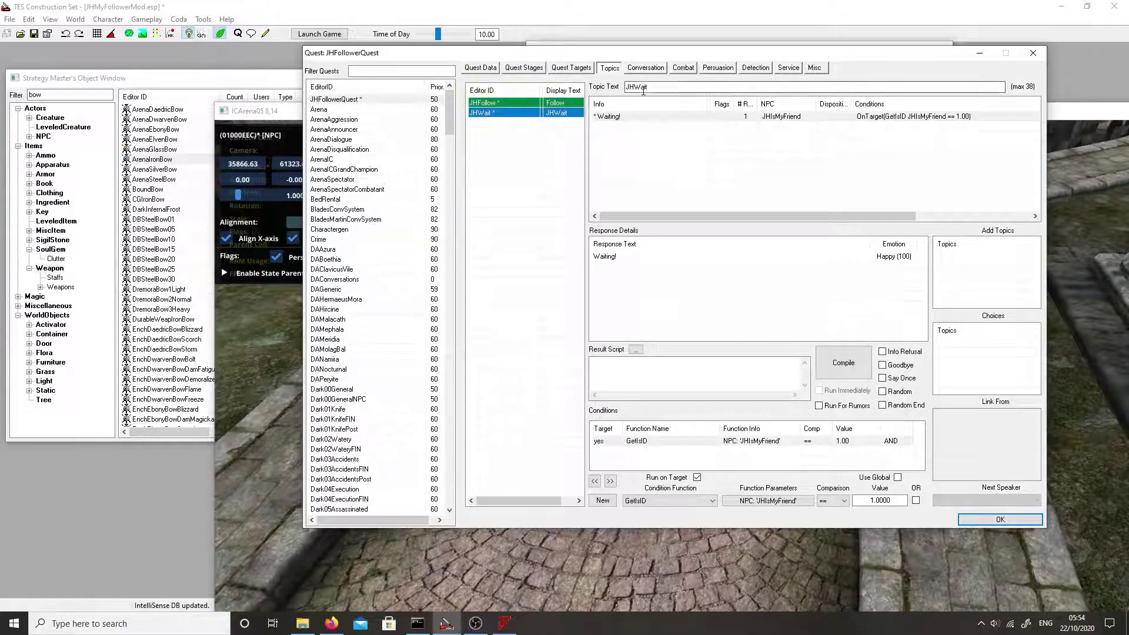
pyautogui.doubleClick(644, 88)
pyautogui.write('wA')
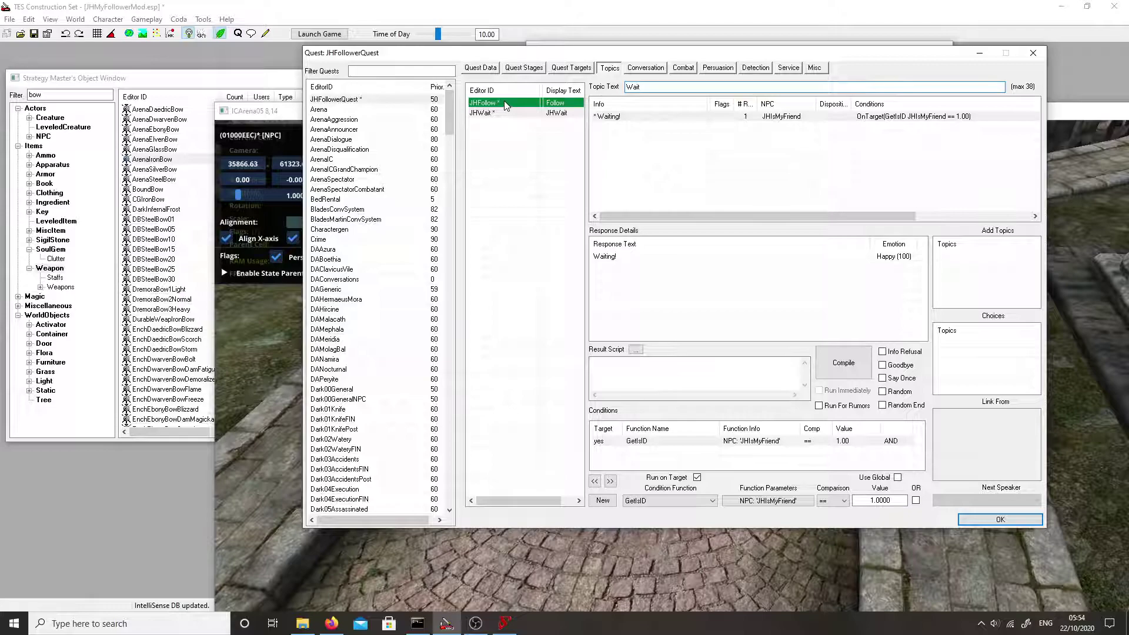
pyautogui.click(502, 115)
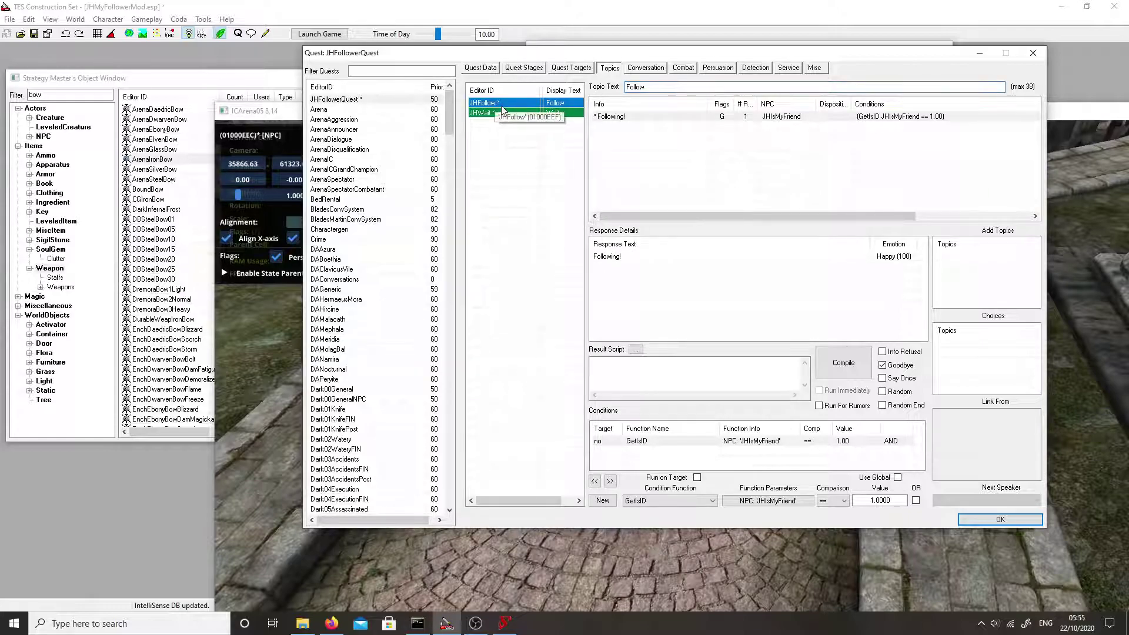
pyautogui.click(900, 367)
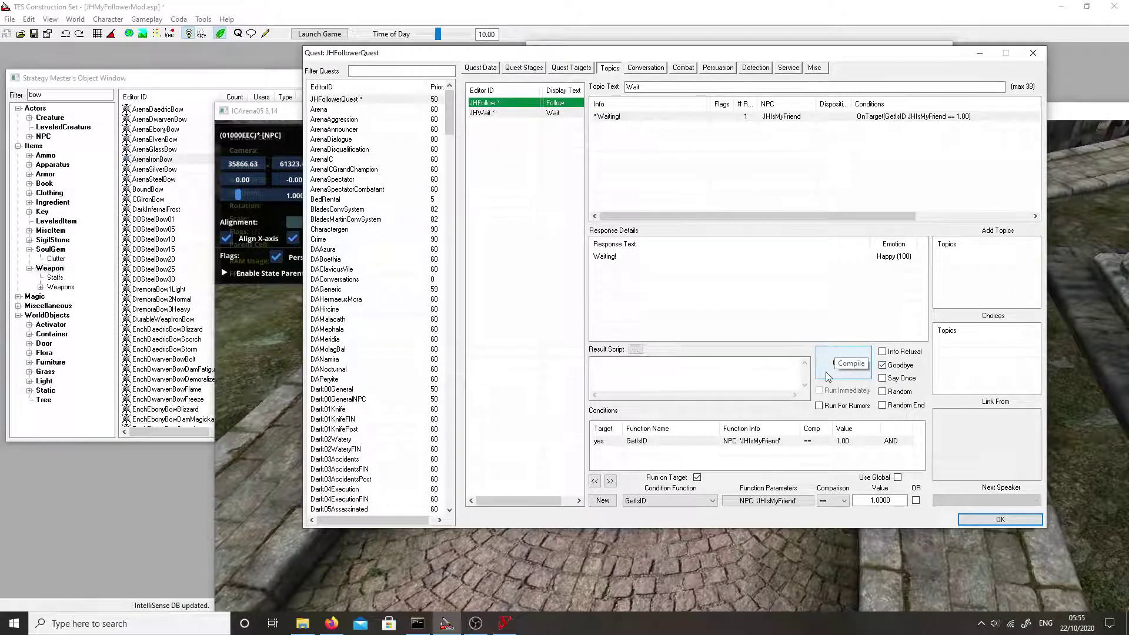
# Step: Open the quest's JHFollowerScript from the quest data in a maximized script editor
pyautogui.click(477, 68)
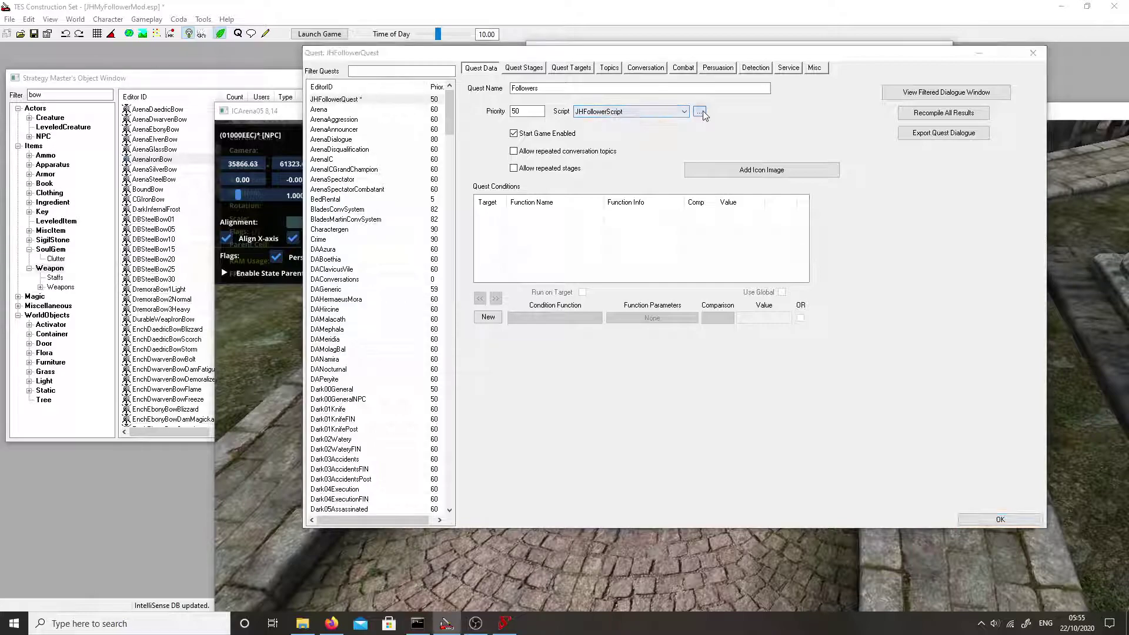
pyautogui.click(699, 112)
pyautogui.click(928, 98)
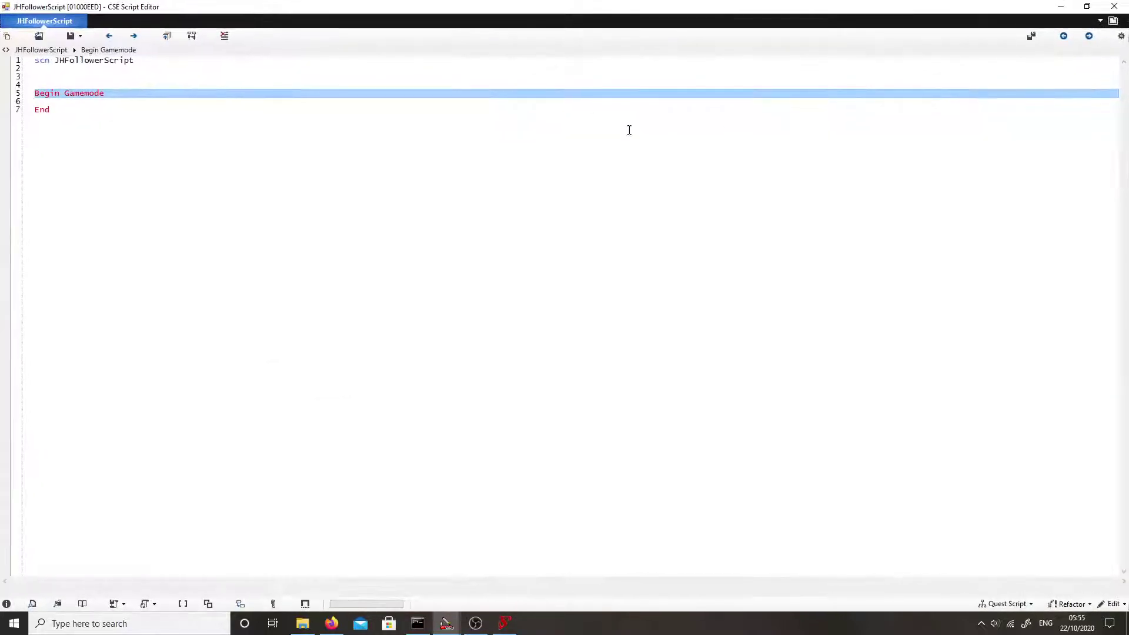
# Step: Declare a short variable named JHFollowing between the script name and the Gamemode block
pyautogui.click(453, 85)
pyautogui.click(440, 69)
pyautogui.press('Return')
pyautogui.write('sjort')
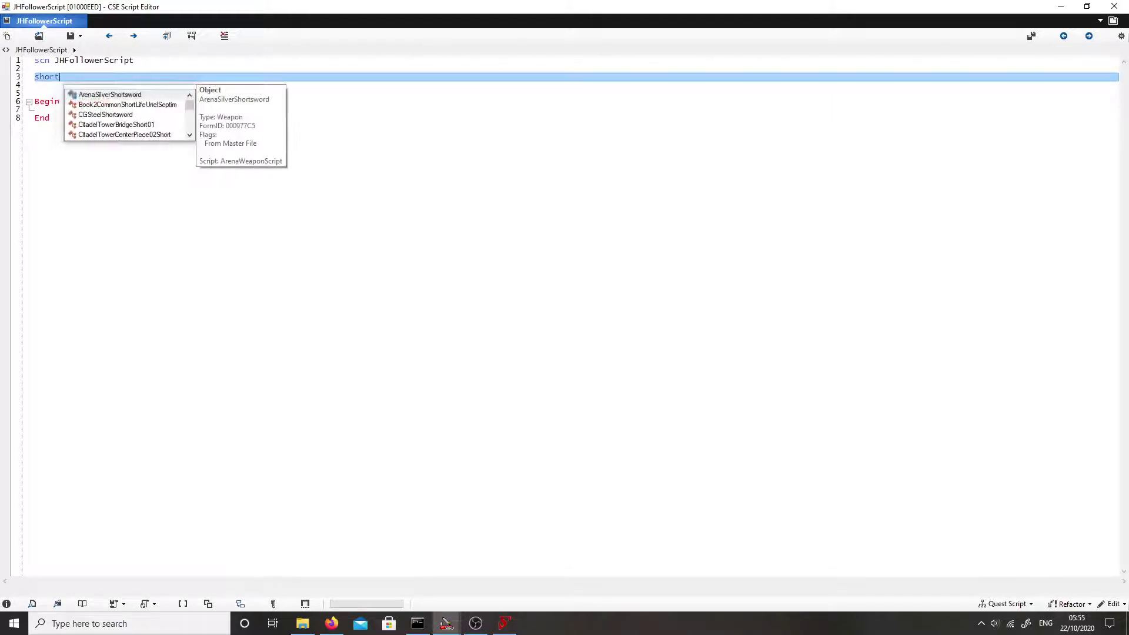
pyautogui.write('`Fo')
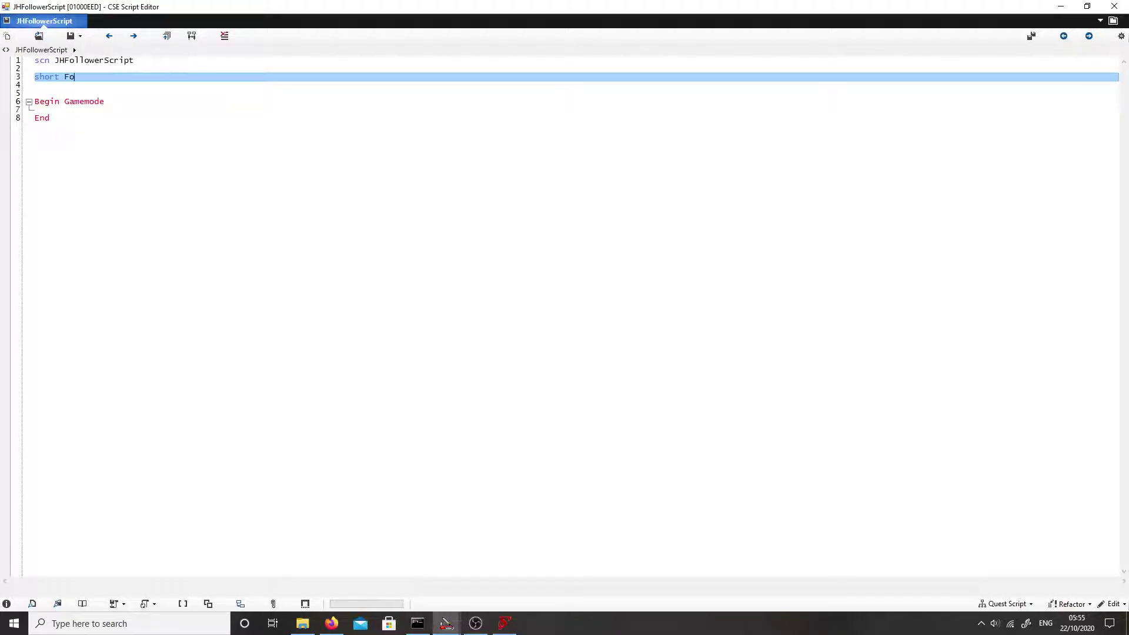
pyautogui.write('ll')
pyautogui.press('BackSpace')
pyautogui.press('BackSpace')
pyautogui.press('BackSpace')
pyautogui.write('Follow')
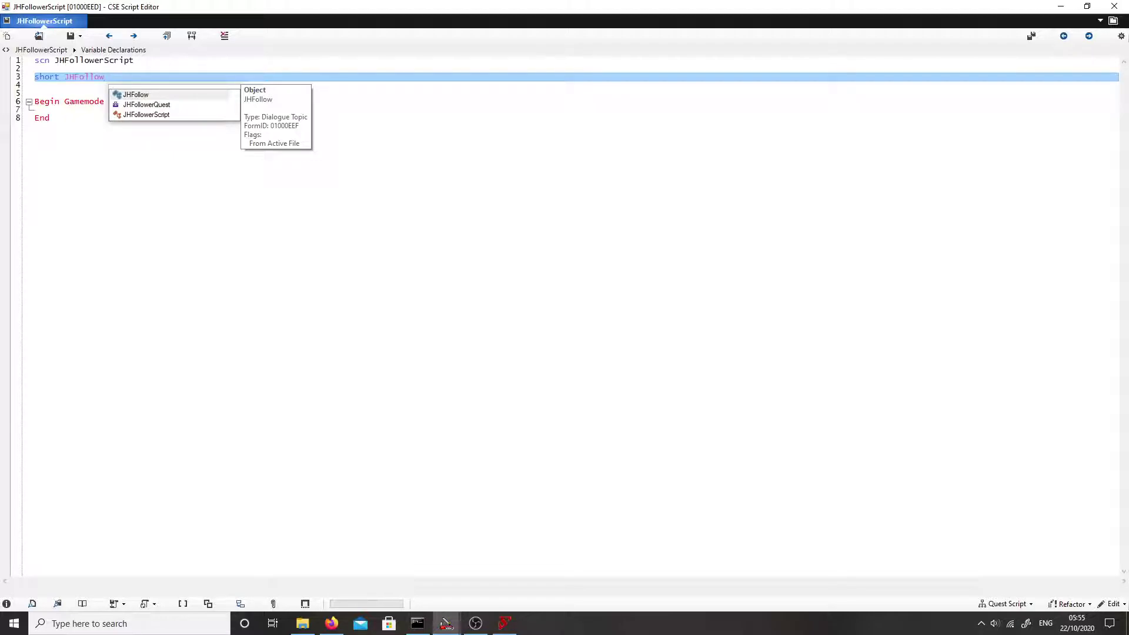
pyautogui.write('ing')
# Step: Declare a short variable named JHWaiting below JHFollowing and remove the extra blank line before the Gamemode block
pyautogui.press('Return')
pyautogui.write('short JHWaitin')
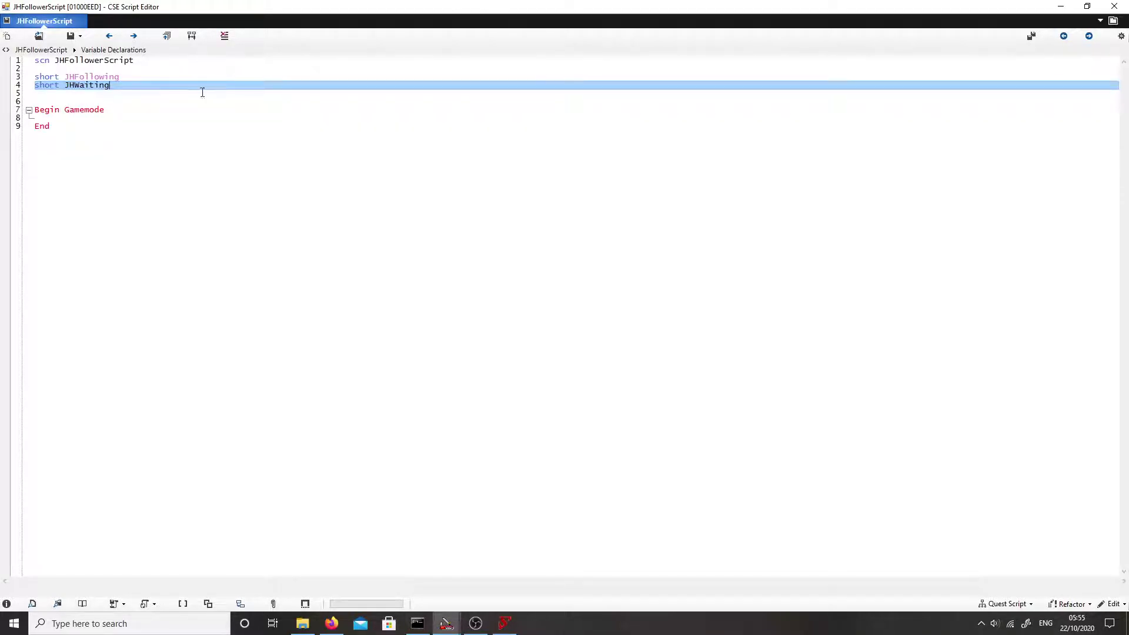
pyautogui.click(176, 102)
pyautogui.click(143, 125)
pyautogui.click(140, 119)
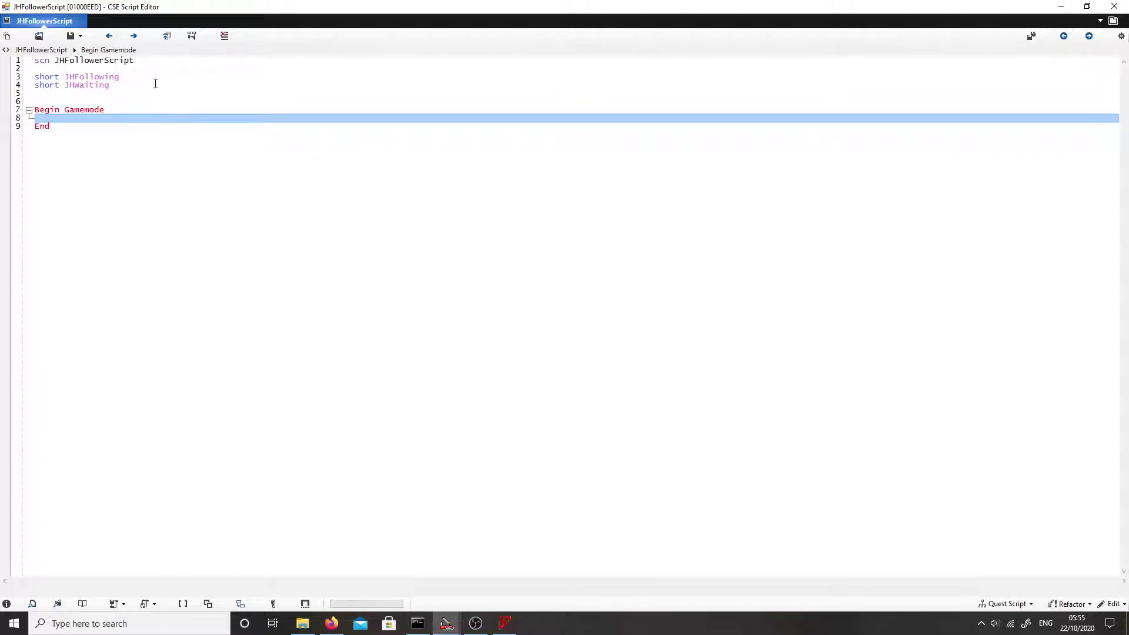
pyautogui.click(58, 93)
pyautogui.press('BackSpace')
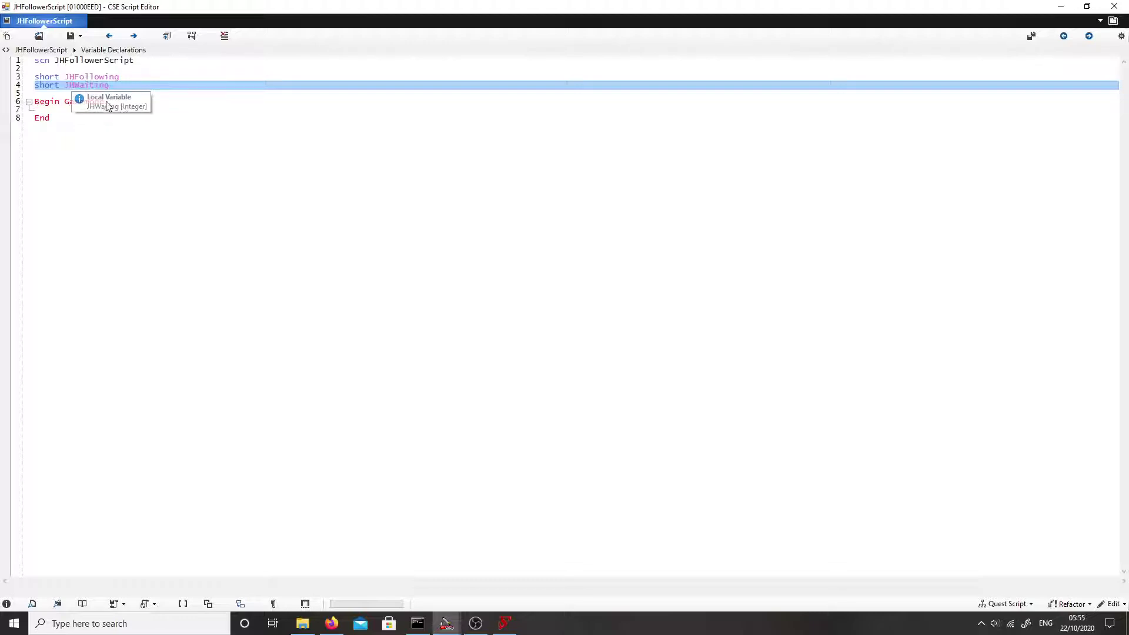
# Step: Add "SetStage JHFollowerQuest 10" inside the Gamemode block, and save and compile the script
pyautogui.click(116, 111)
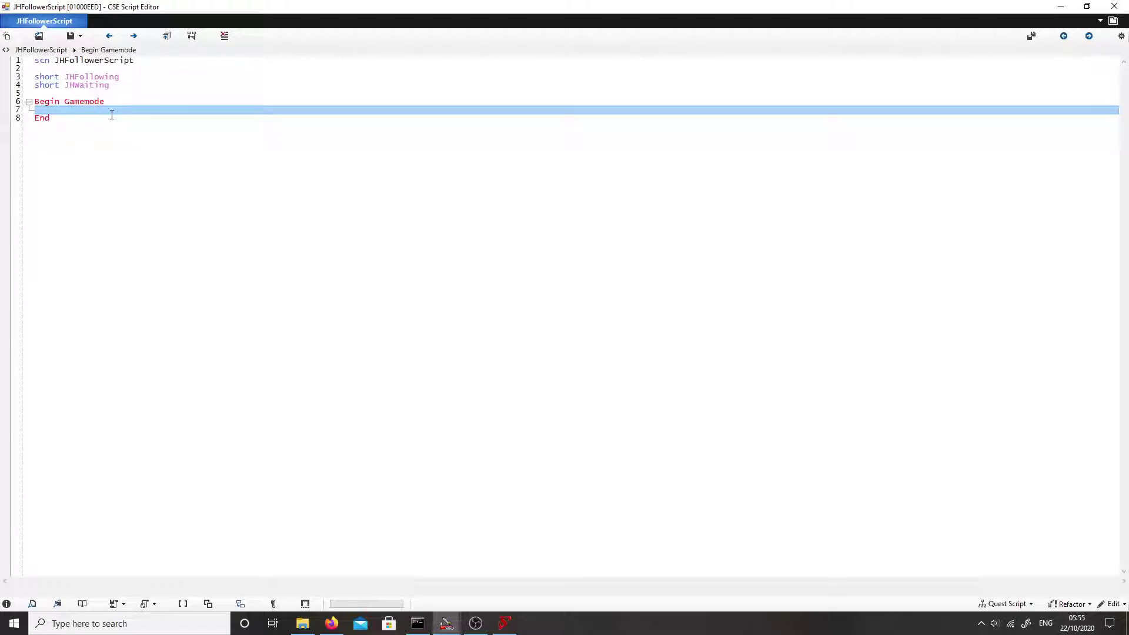
pyautogui.write('setStage JHFoll')
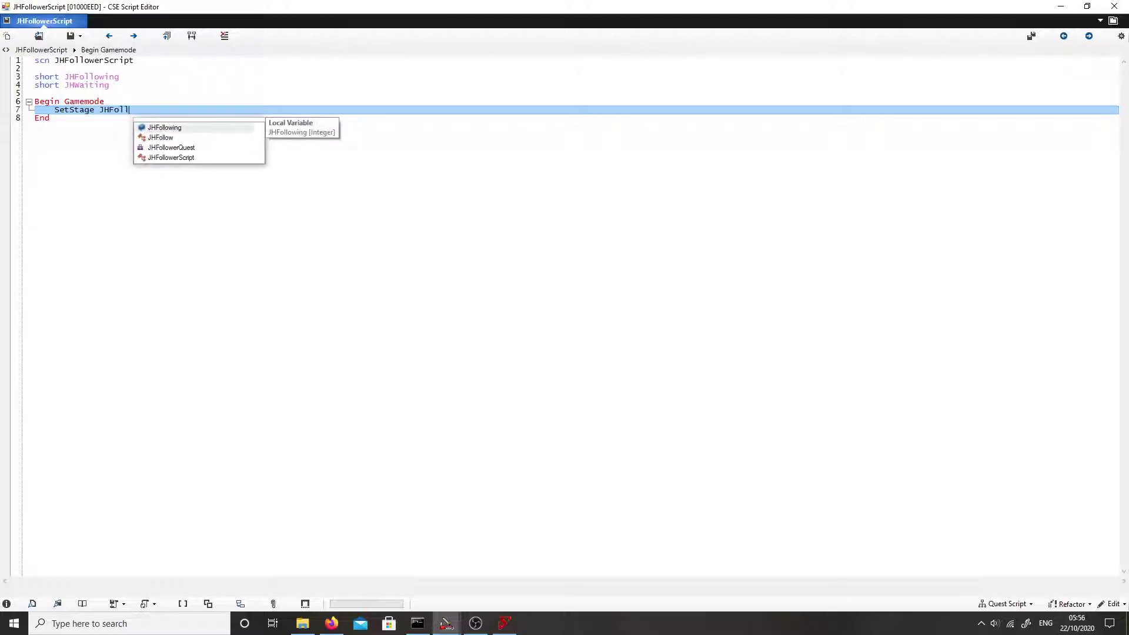
pyautogui.press('Down')
pyautogui.press('Down')
pyautogui.press('Down')
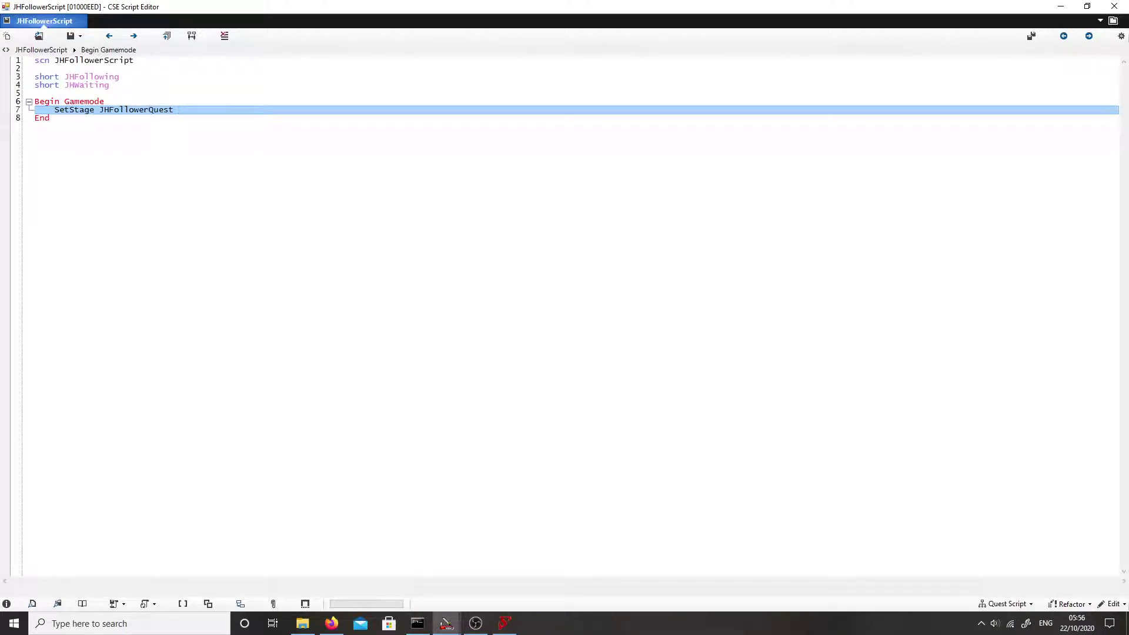
pyautogui.write('10')
pyautogui.click(81, 101)
pyautogui.click(72, 36)
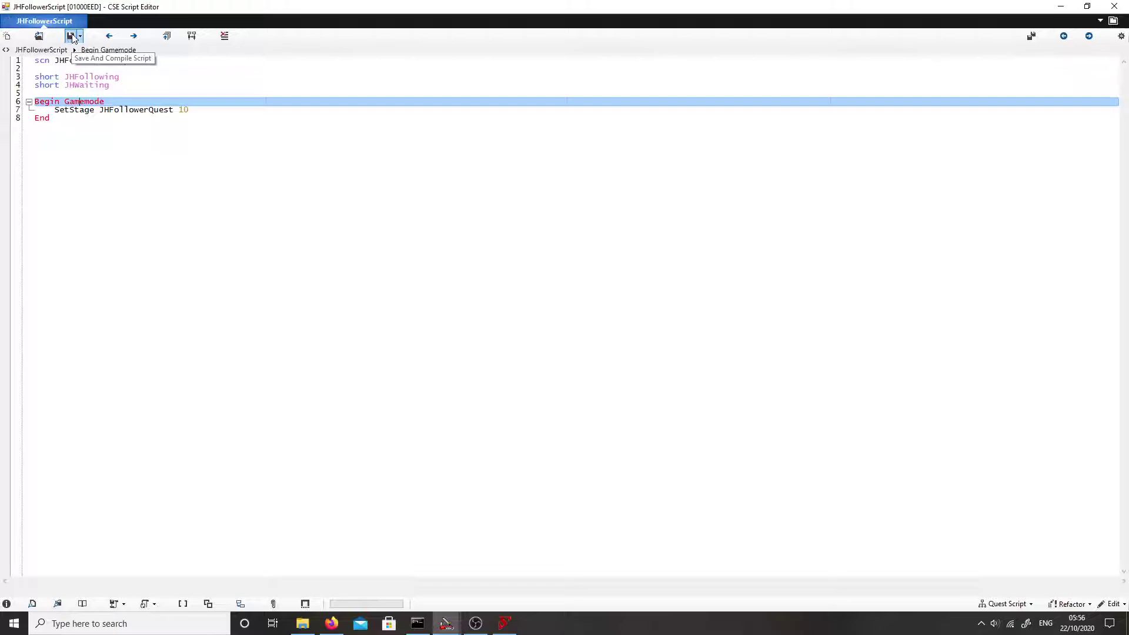
pyautogui.click(80, 127)
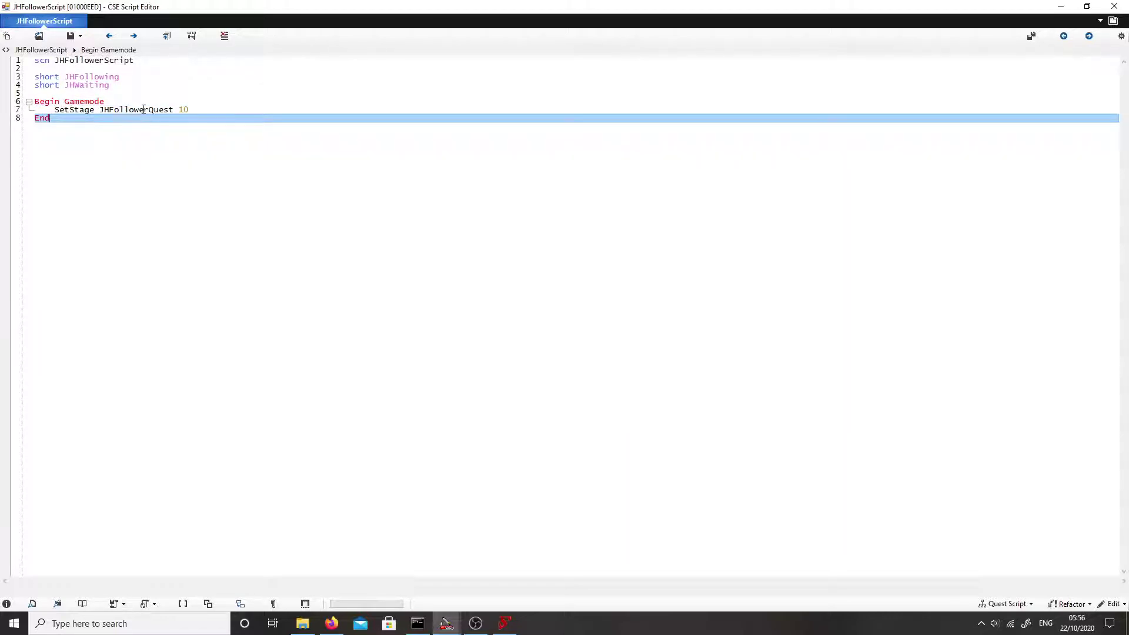
# Step: Switch back to the quest window and check the log entry of quest stage 10
pyautogui.moveTo(160, 112)
pyautogui.click(445, 623)
pyautogui.click(415, 598)
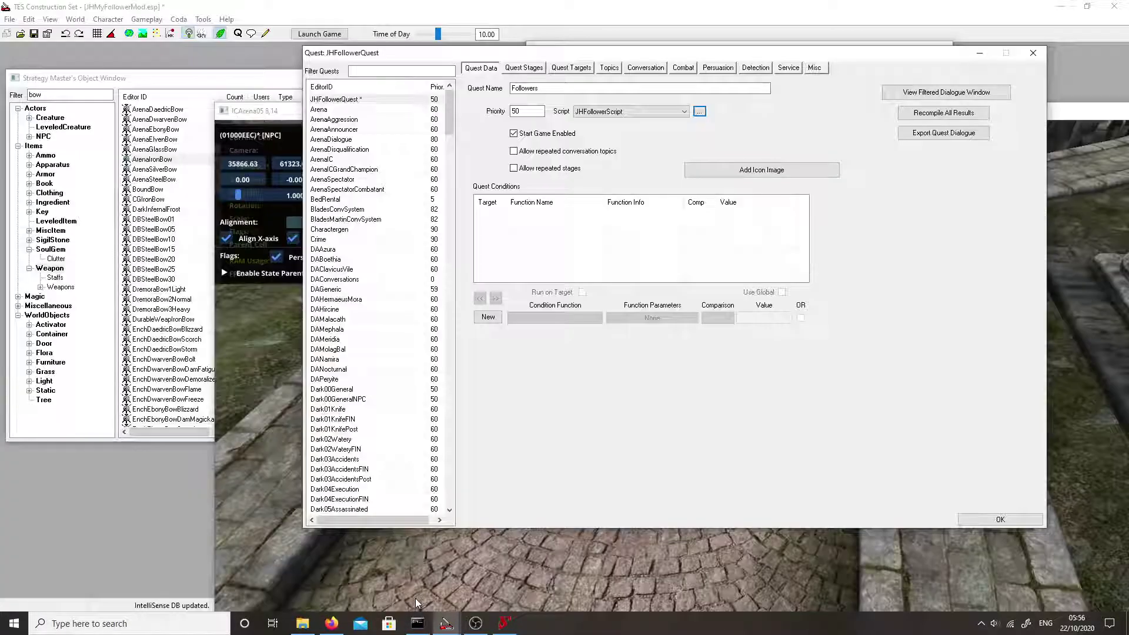
pyautogui.click(524, 68)
pyautogui.click(495, 113)
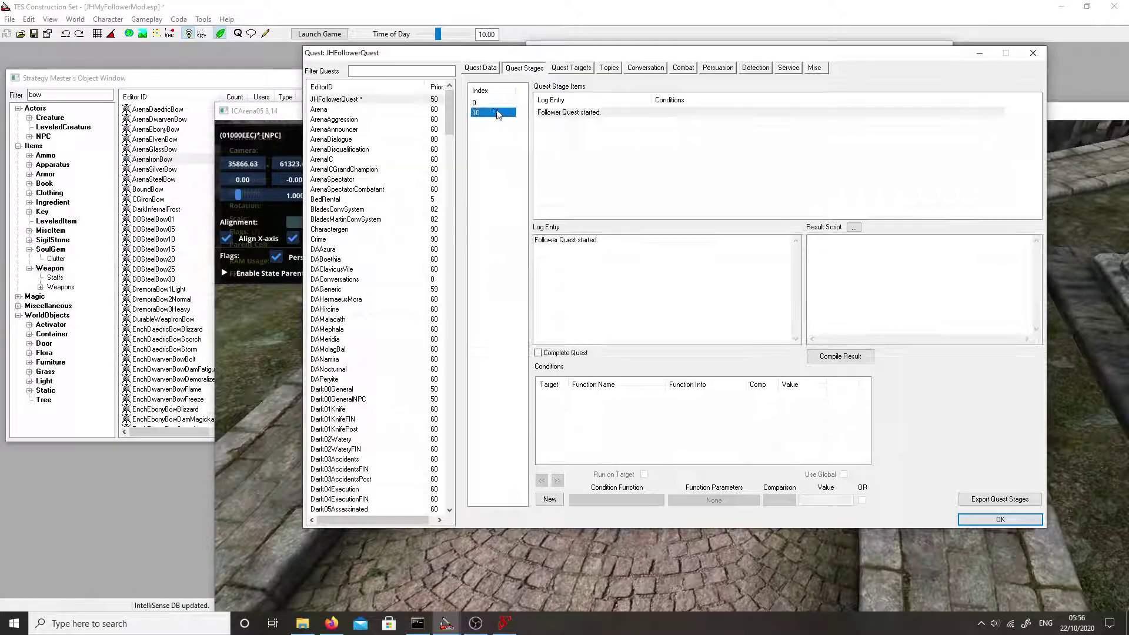
# Step: Reopen JHFollowerScript and add "AddTopic JHFollow" below the SetStage line in the Gamemode block
pyautogui.click(481, 69)
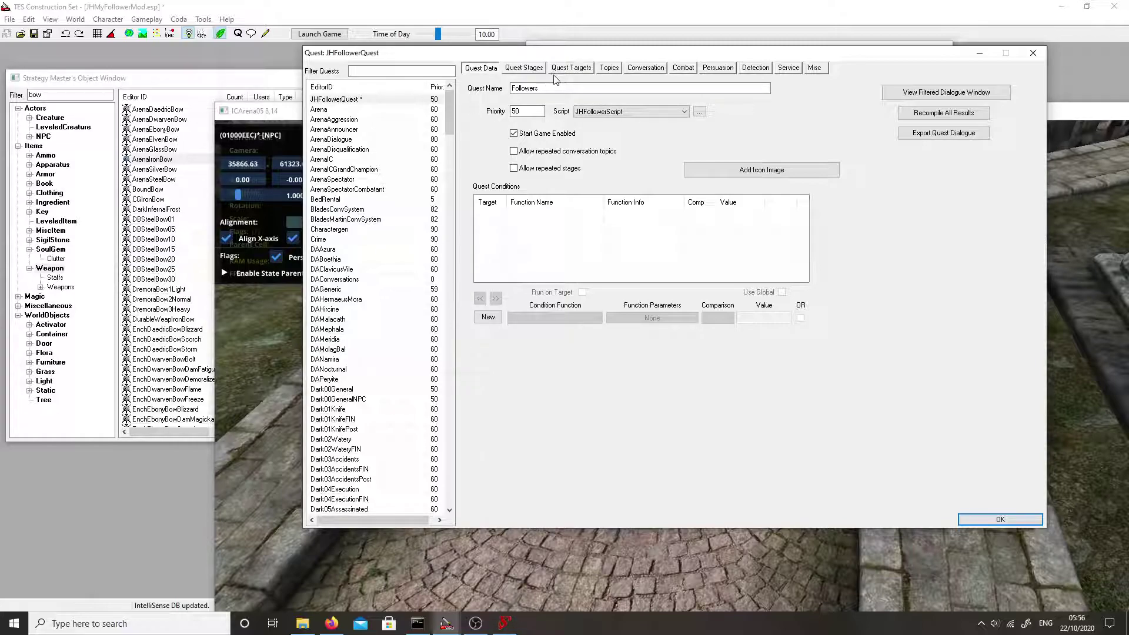
pyautogui.click(700, 113)
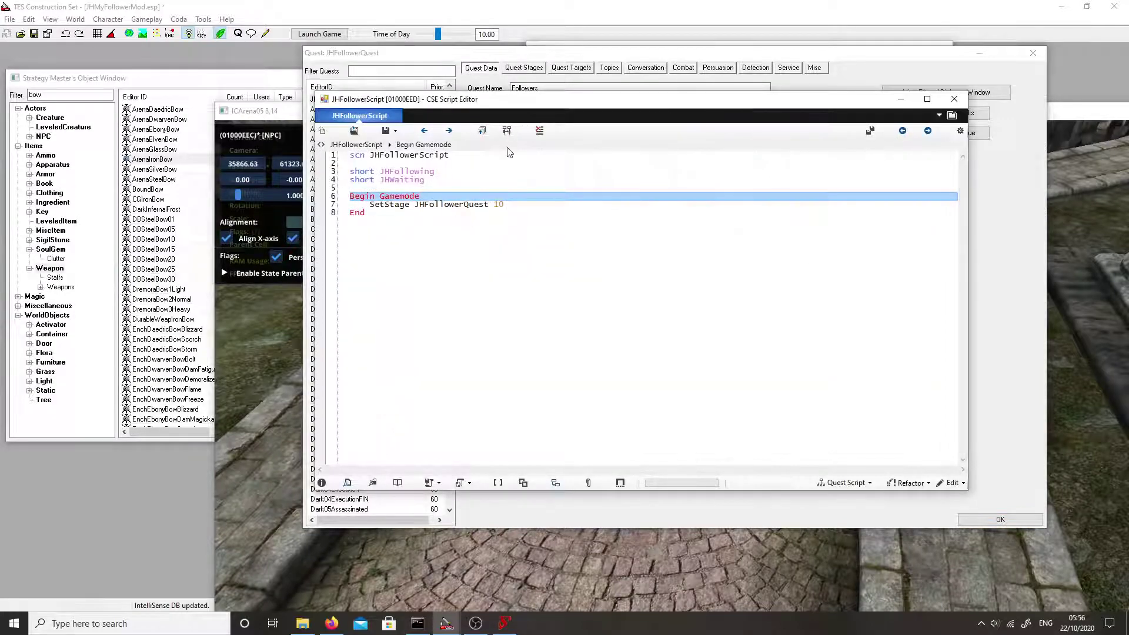
pyautogui.click(531, 204)
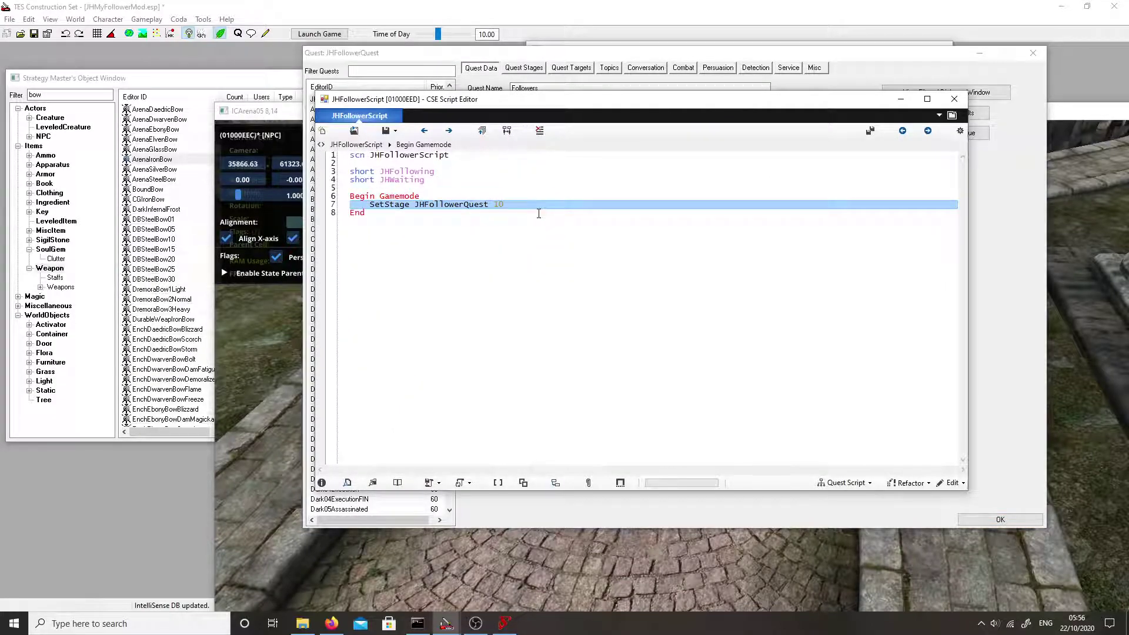
pyautogui.press('Return')
pyautogui.write('AddTo')
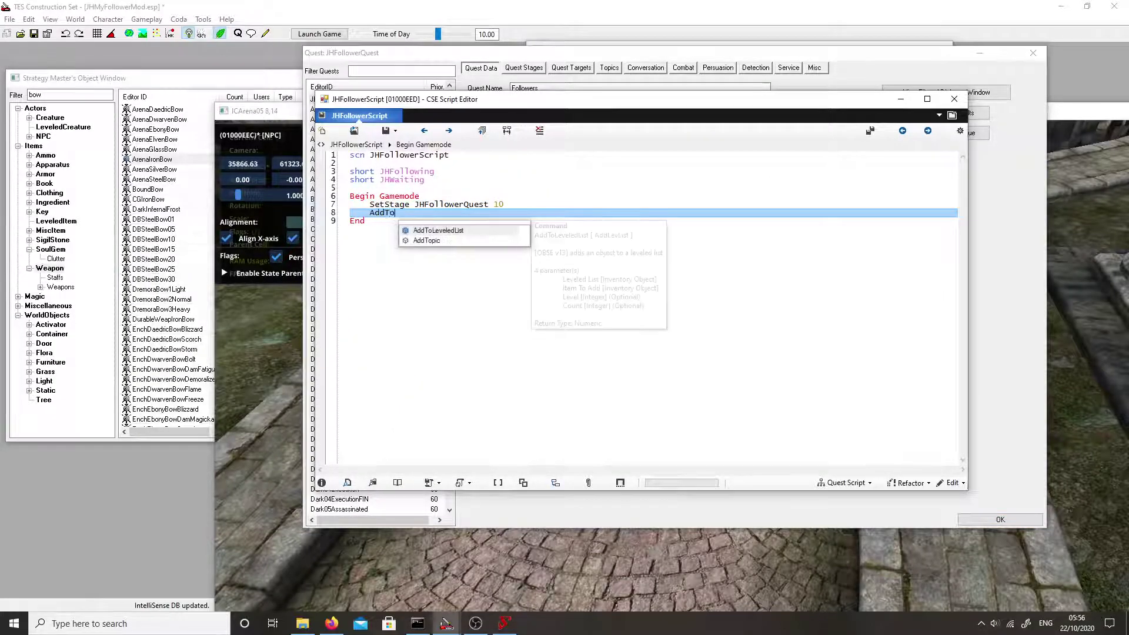
pyautogui.write('pic JH')
pyautogui.press('BackSpace')
pyautogui.press('BackSpace')
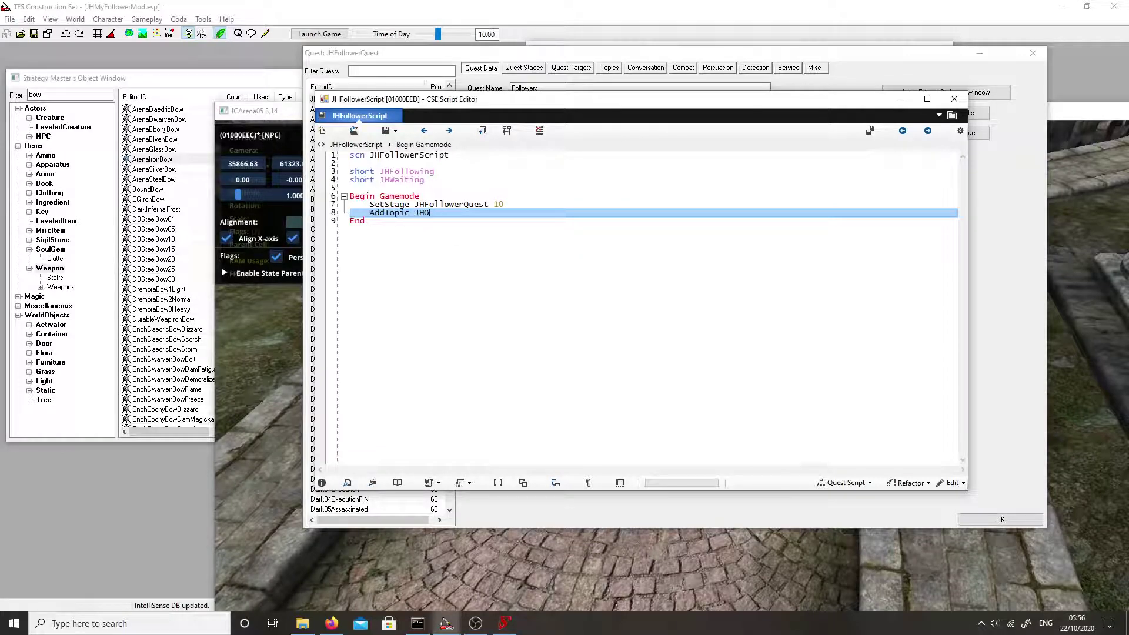
pyautogui.write('Foll')
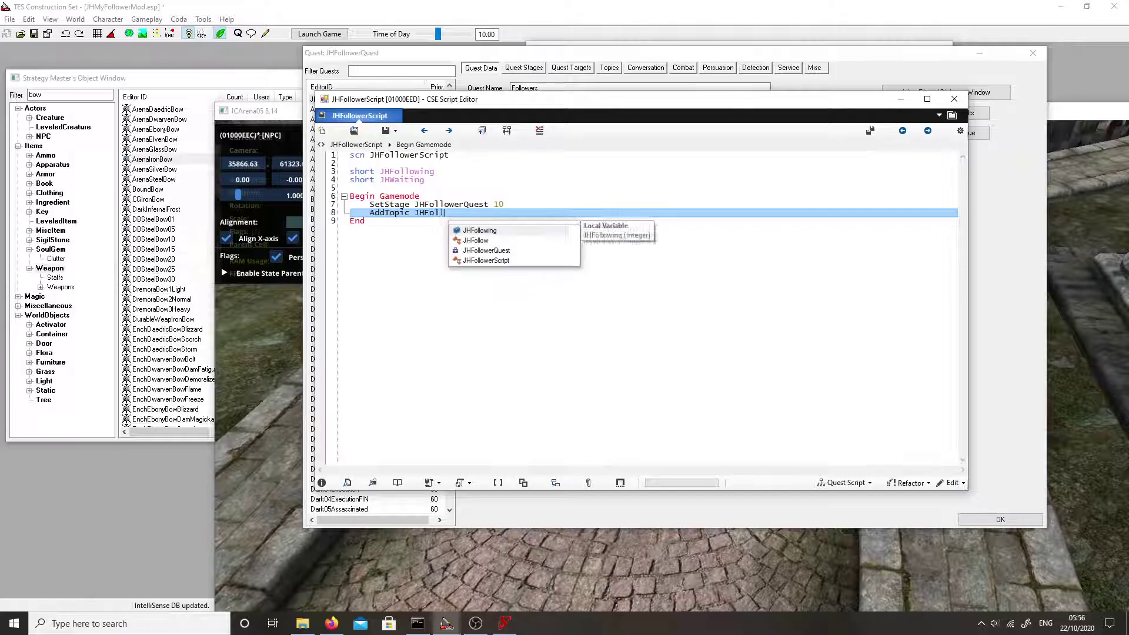
pyautogui.press('Down')
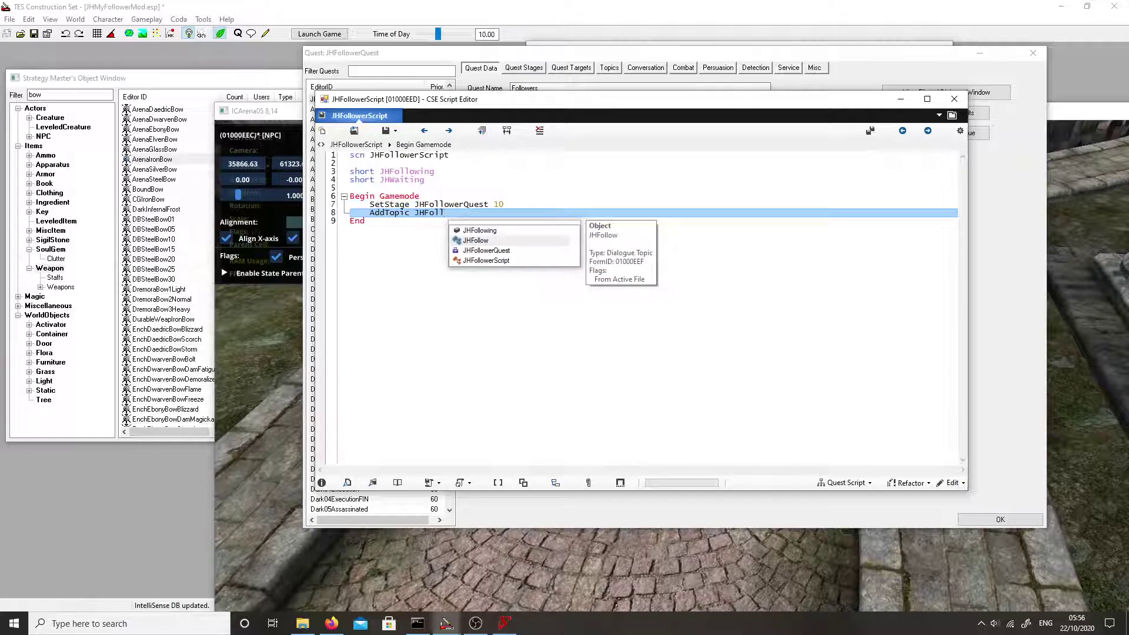
pyautogui.press('Return')
# Step: Add the line "AddTopic JHWaiting" below AddTopic JHFollow and try to save and compile the script
pyautogui.press('Return')
pyautogui.write('AddTopic JHWait')
pyautogui.press('Return')
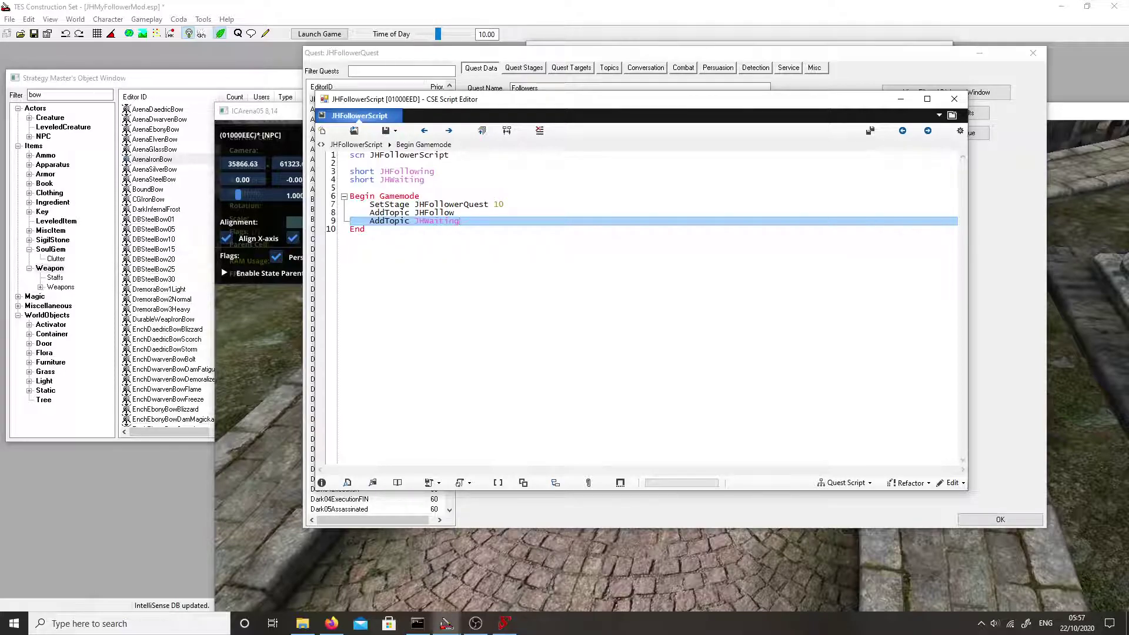
pyautogui.click(438, 213)
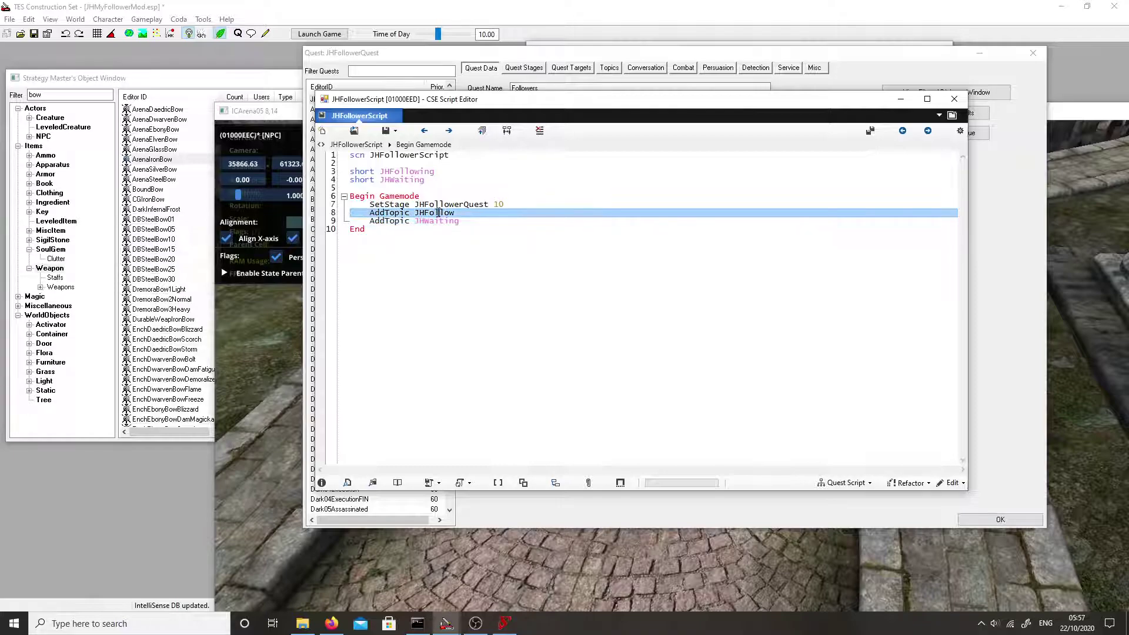
pyautogui.doubleClick(474, 219)
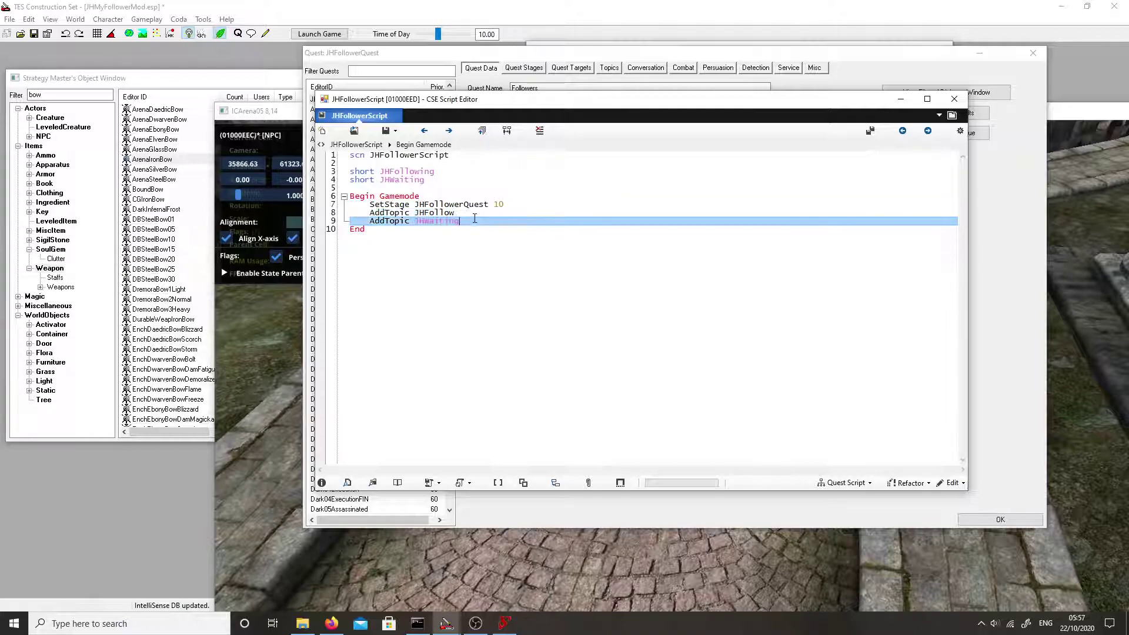
pyautogui.click(385, 130)
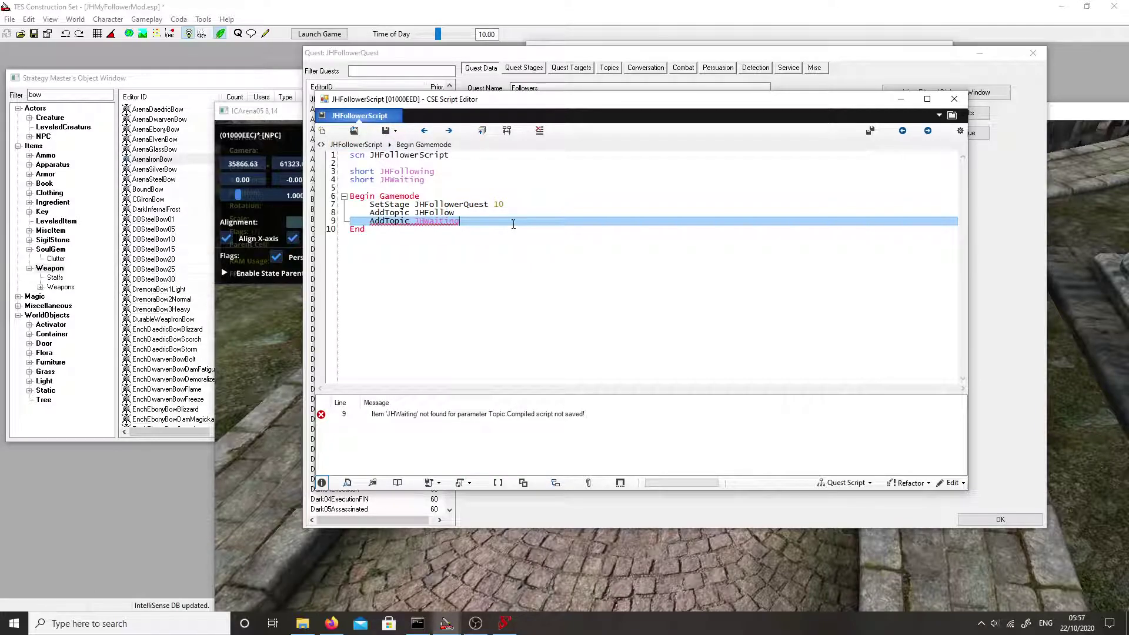
# Step: Correct the topic name in the second AddTopic line to JHWait
pyautogui.press('BackSpace')
pyautogui.press('BackSpace')
pyautogui.press('BackSpace')
pyautogui.press('BackSpace')
pyautogui.write('t')
pyautogui.click(481, 206)
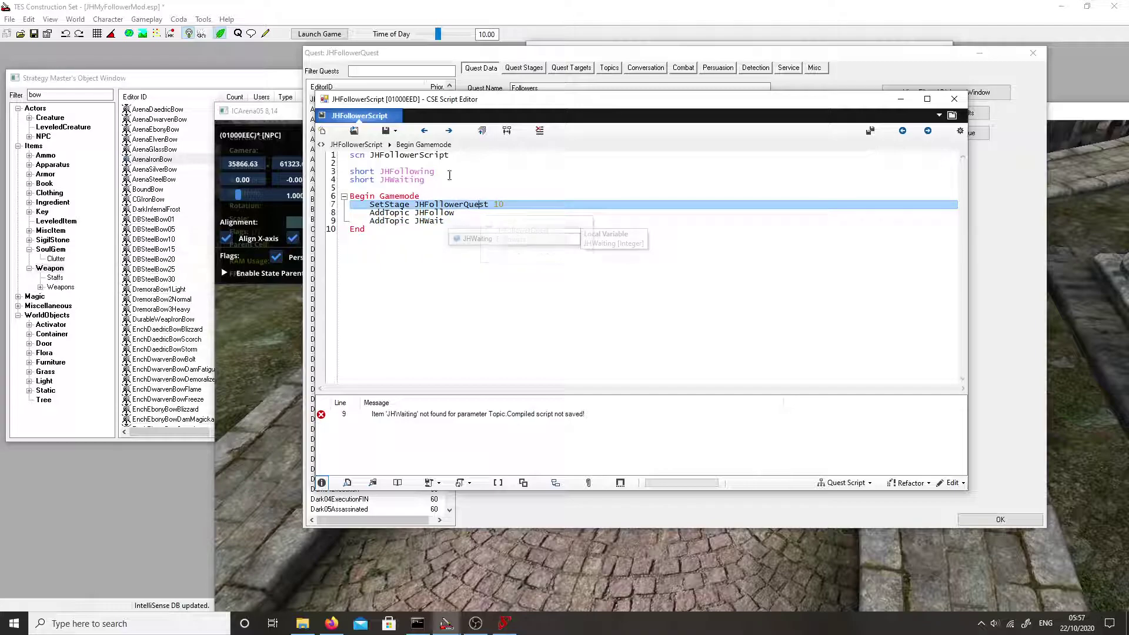
# Step: Save and compile JHFollowerScript, and close the script editor
pyautogui.click(386, 132)
pyautogui.click(421, 213)
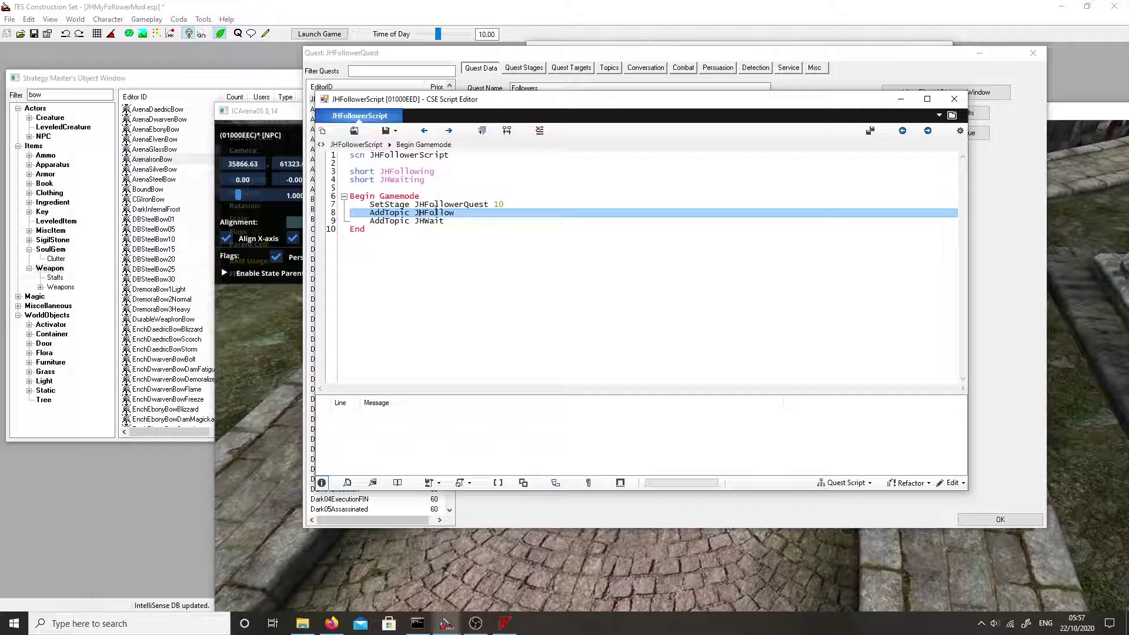
pyautogui.click(945, 104)
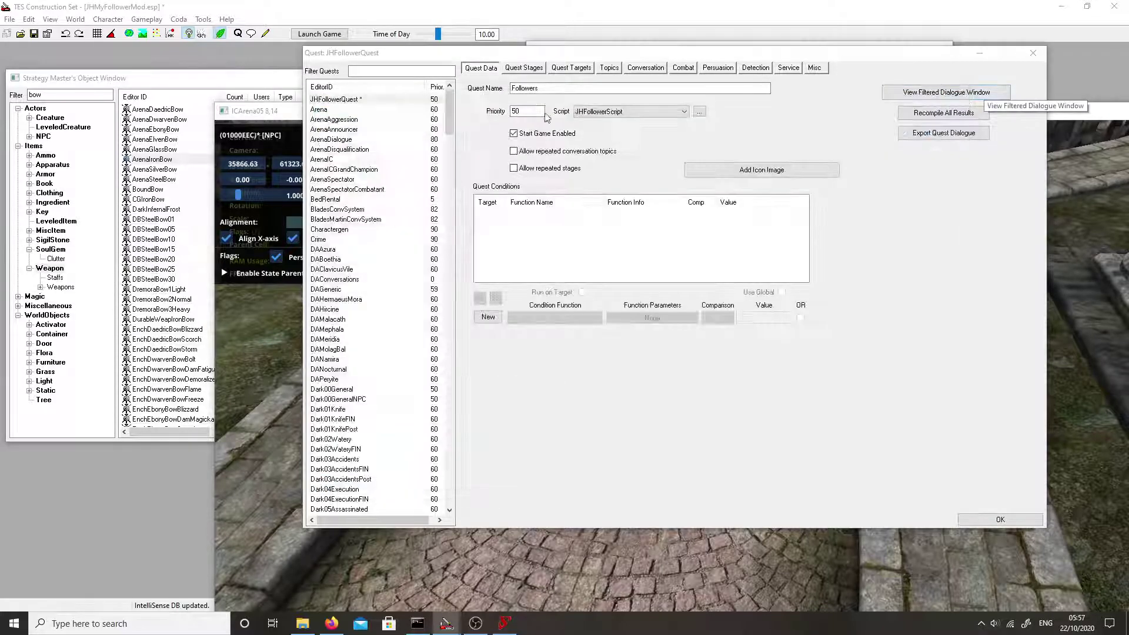
# Step: In the quest's topics, select the "Following!" response of the JHFollow topic and add a new condition to it
pyautogui.click(618, 70)
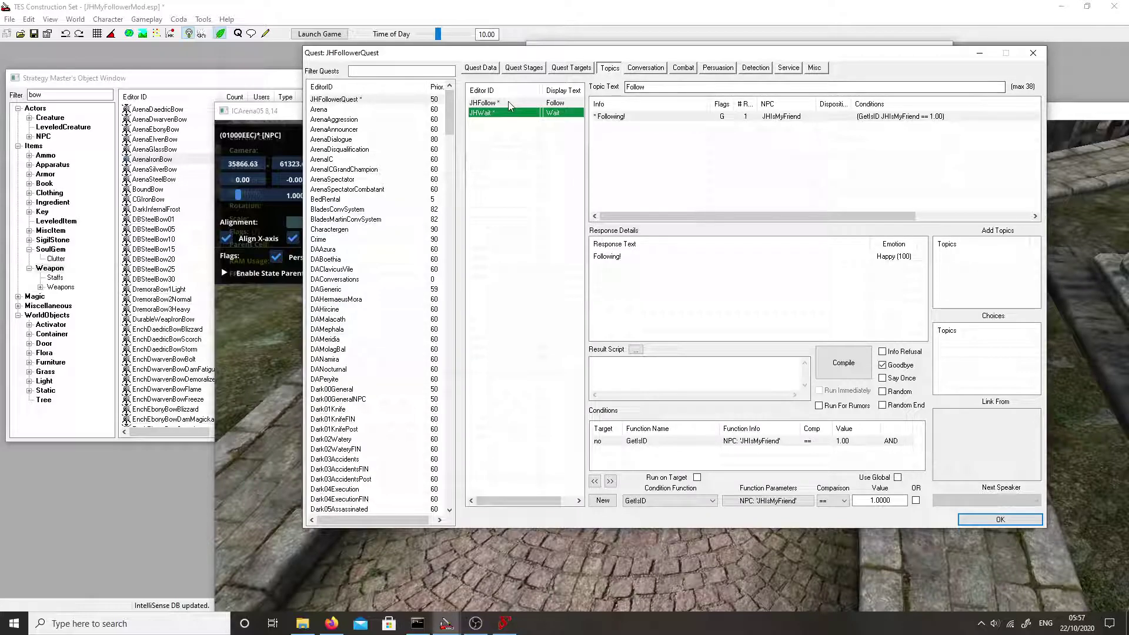
pyautogui.click(500, 114)
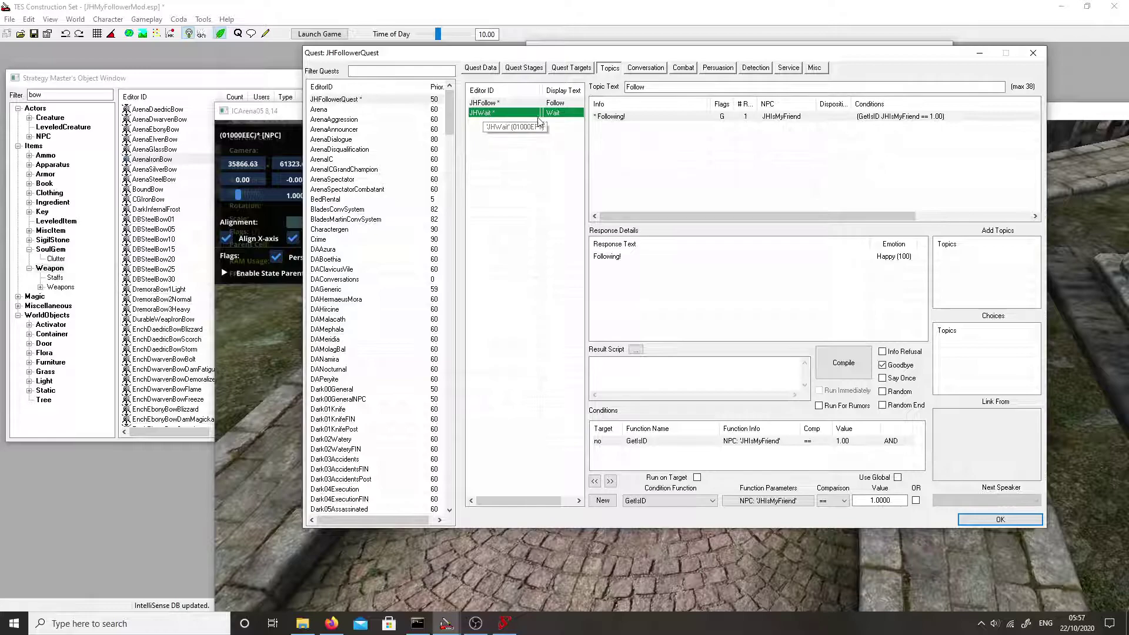
pyautogui.click(493, 113)
pyautogui.click(492, 104)
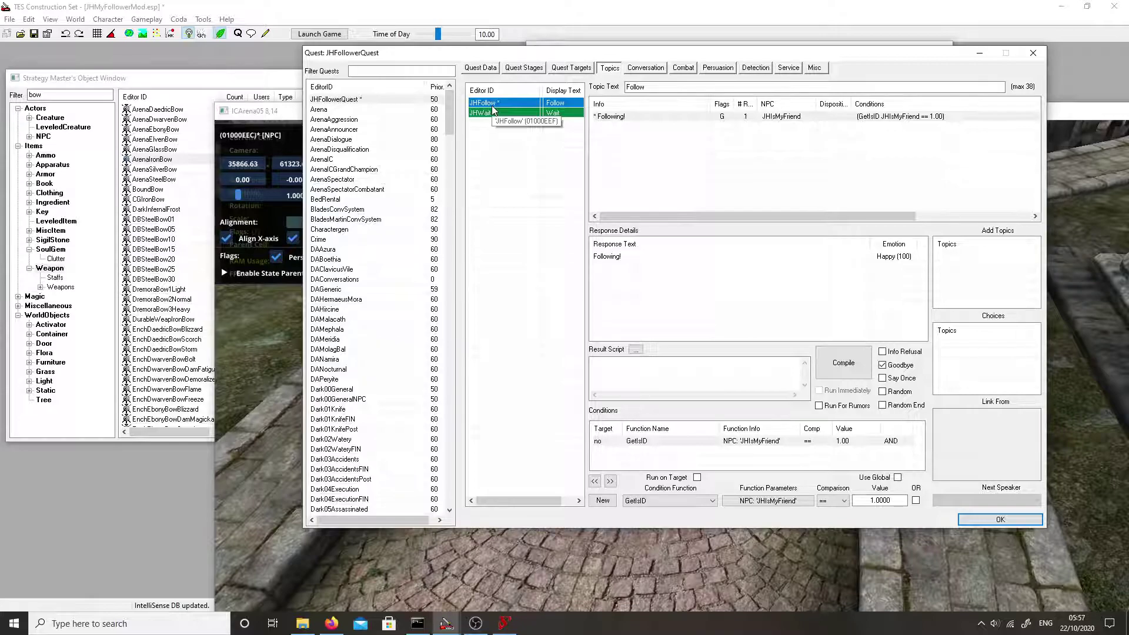
pyautogui.rightClick(641, 131)
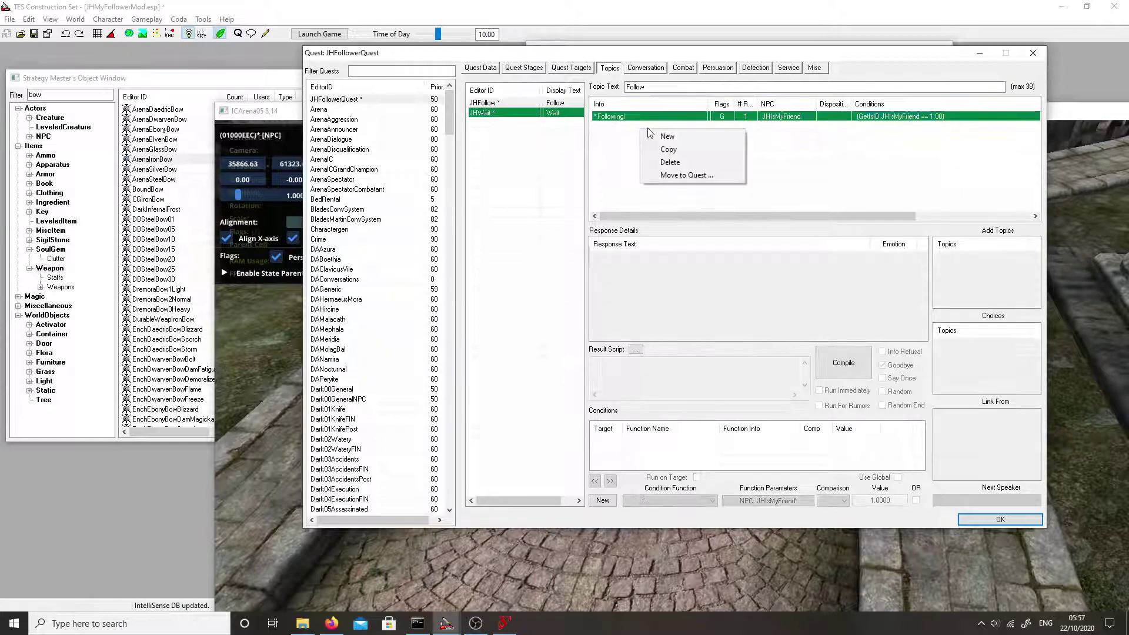
pyautogui.click(637, 123)
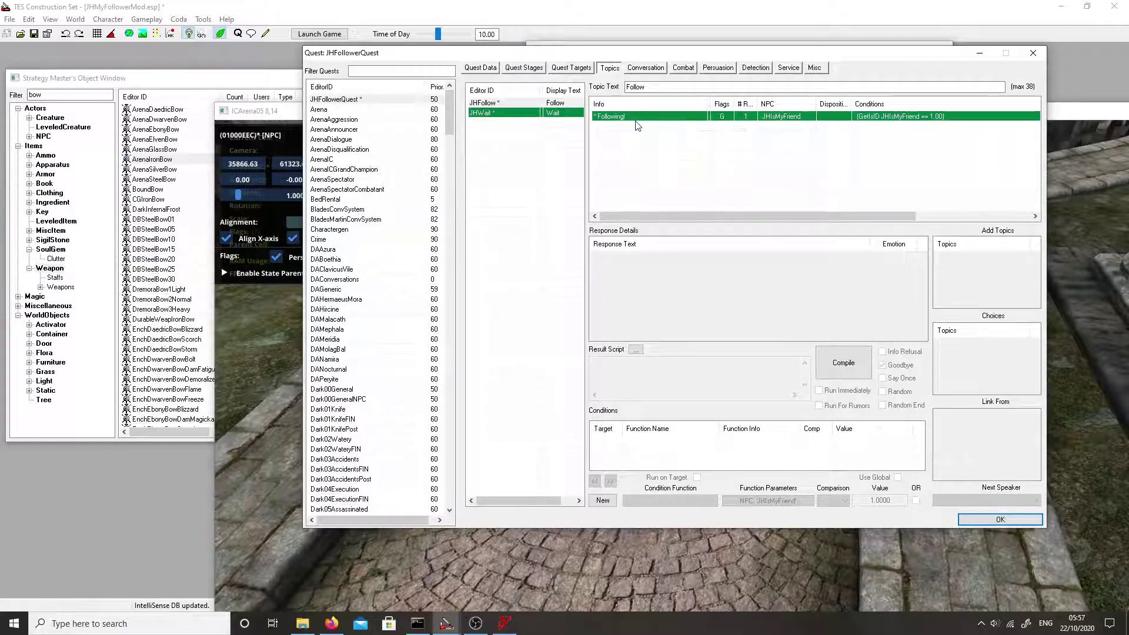
pyautogui.click(624, 117)
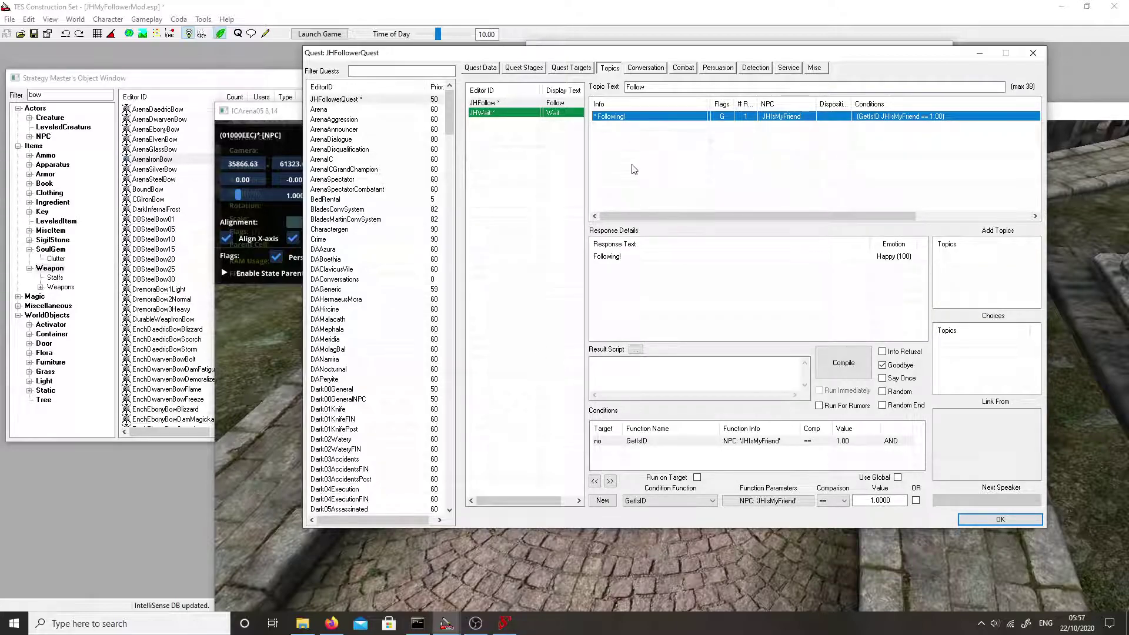
pyautogui.rightClick(652, 457)
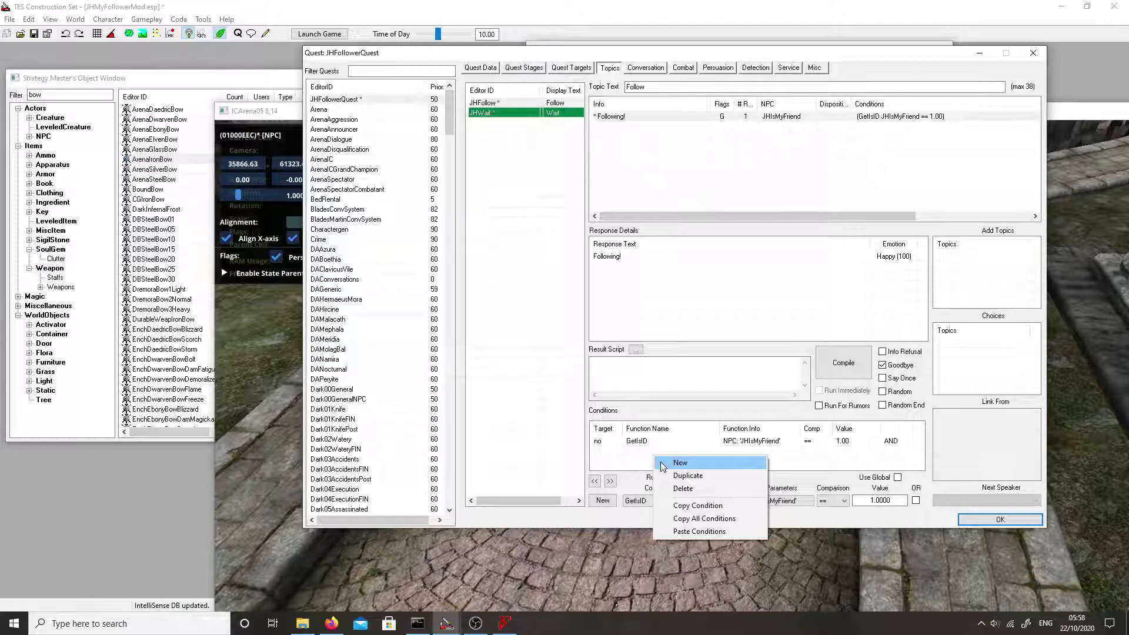
pyautogui.click(663, 465)
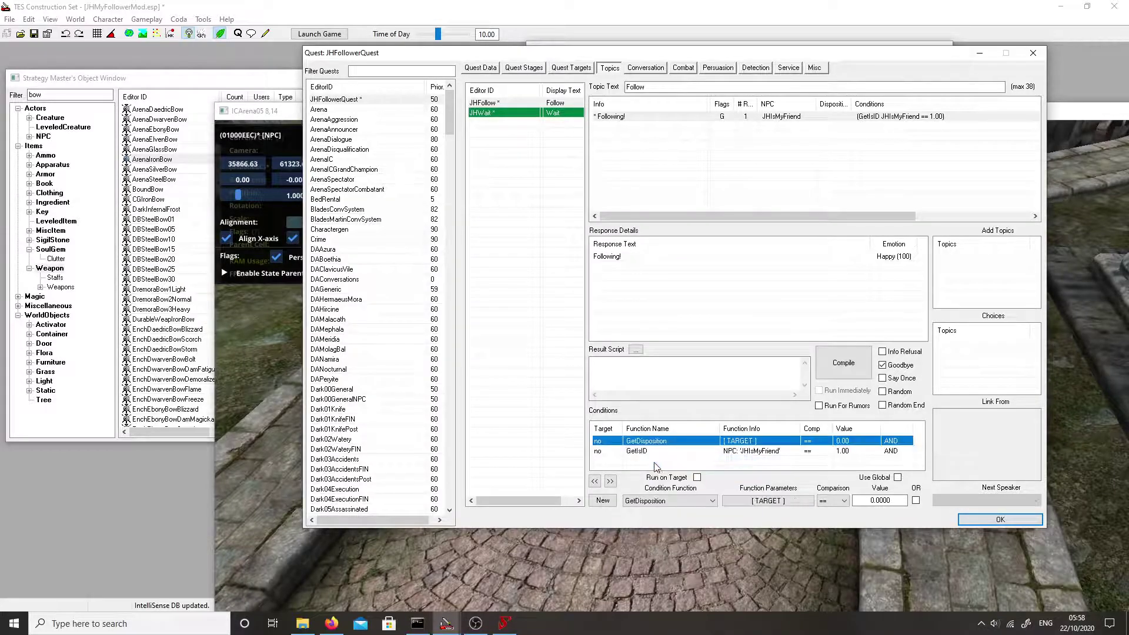
pyautogui.click(735, 502)
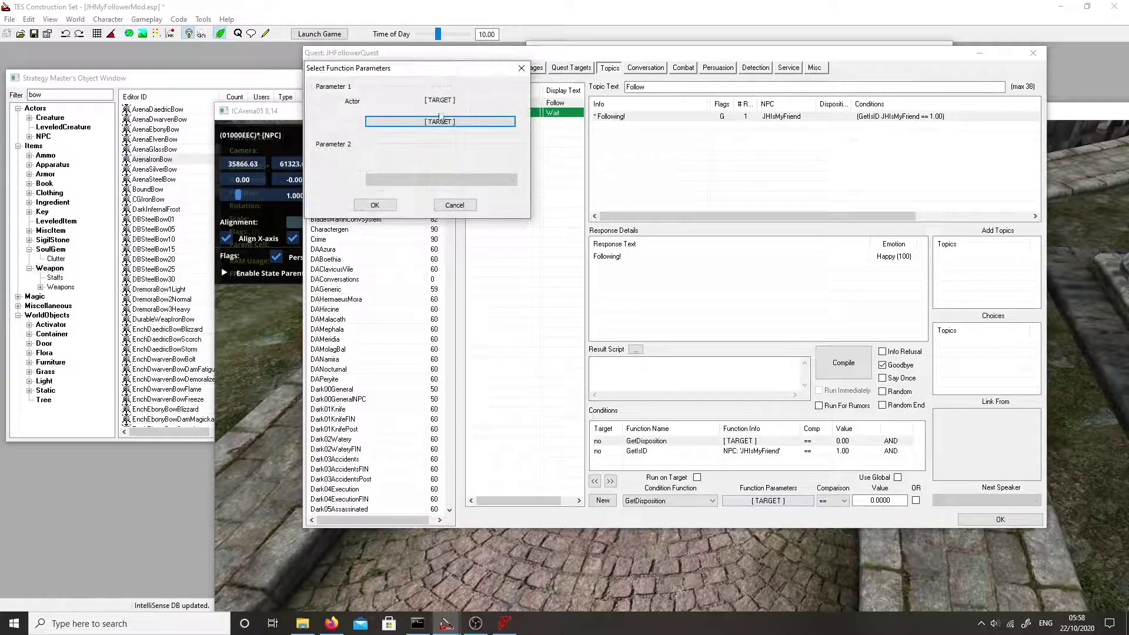
pyautogui.click(419, 121)
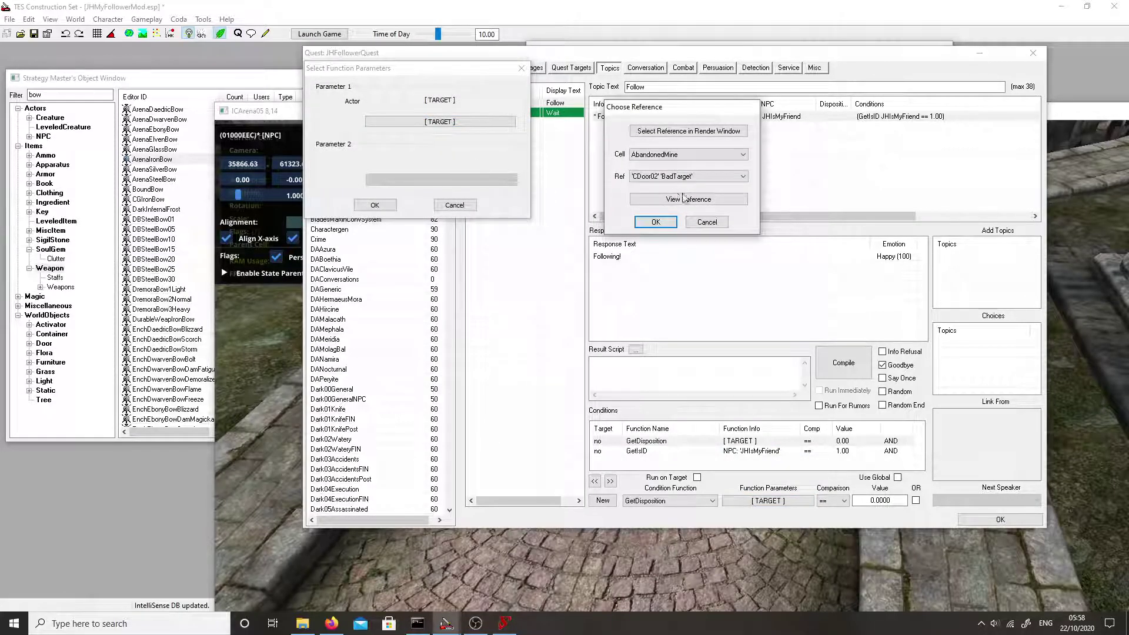
pyautogui.click(707, 223)
pyautogui.click(454, 205)
# Step: Set the new condition's function to GetQuestVariable
pyautogui.click(711, 501)
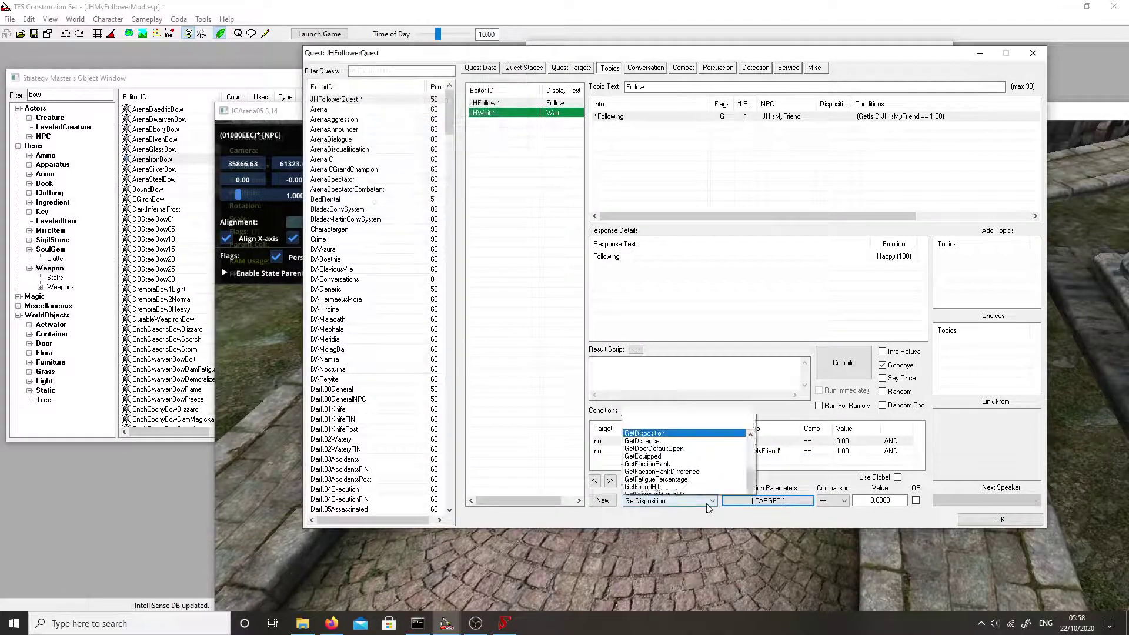
pyautogui.write('getst')
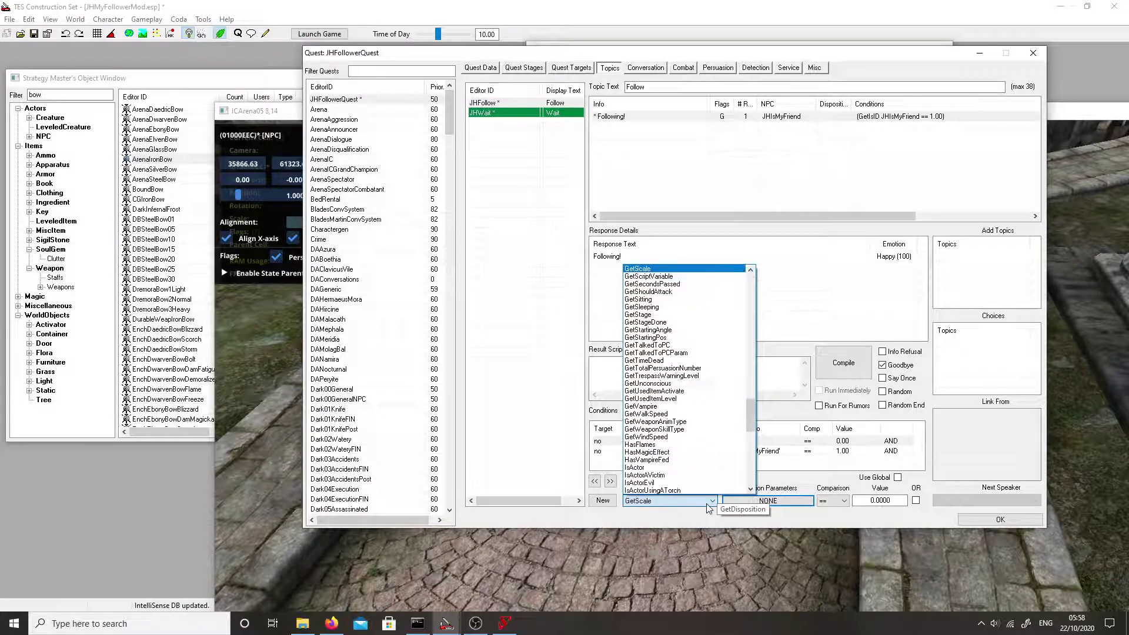
pyautogui.press('Return')
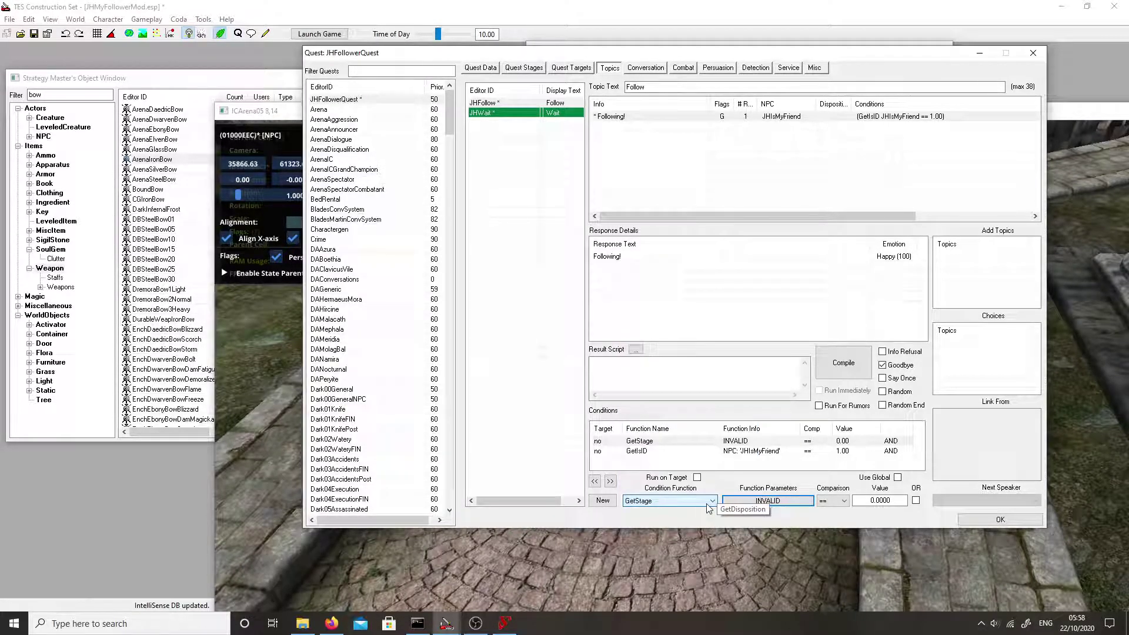
pyautogui.click(673, 501)
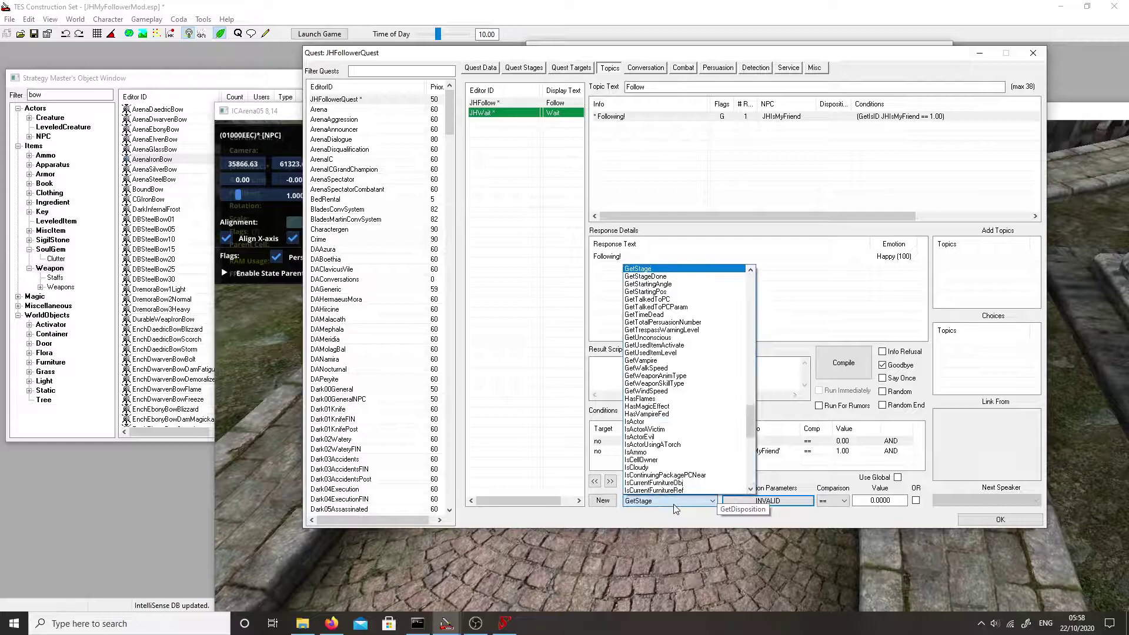
pyautogui.scroll(7, 675, 456)
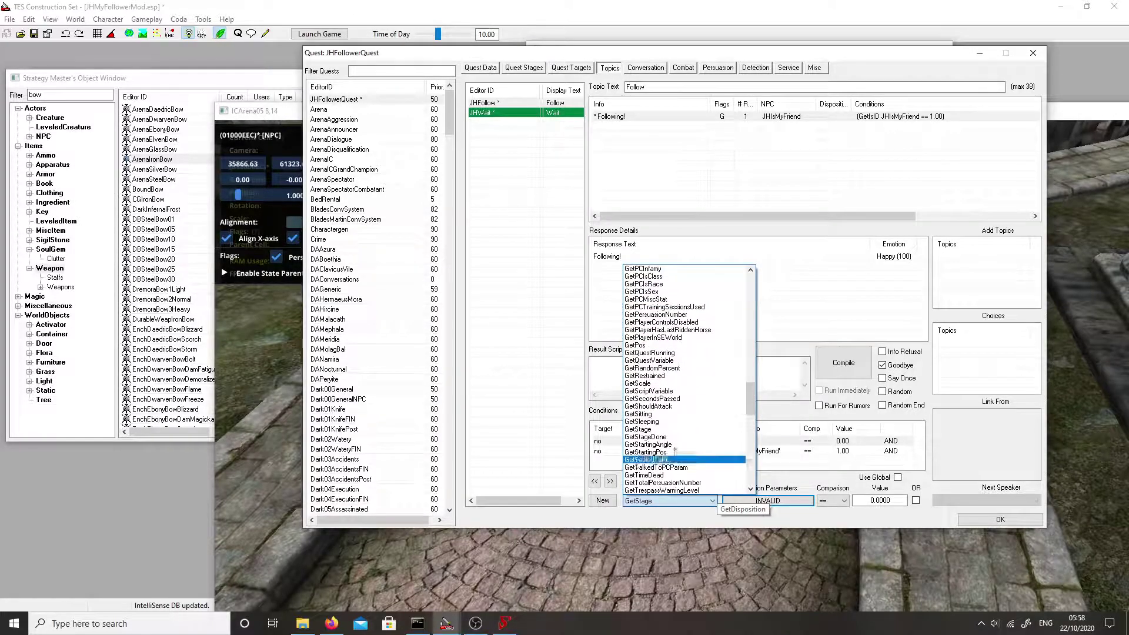
pyautogui.click(652, 361)
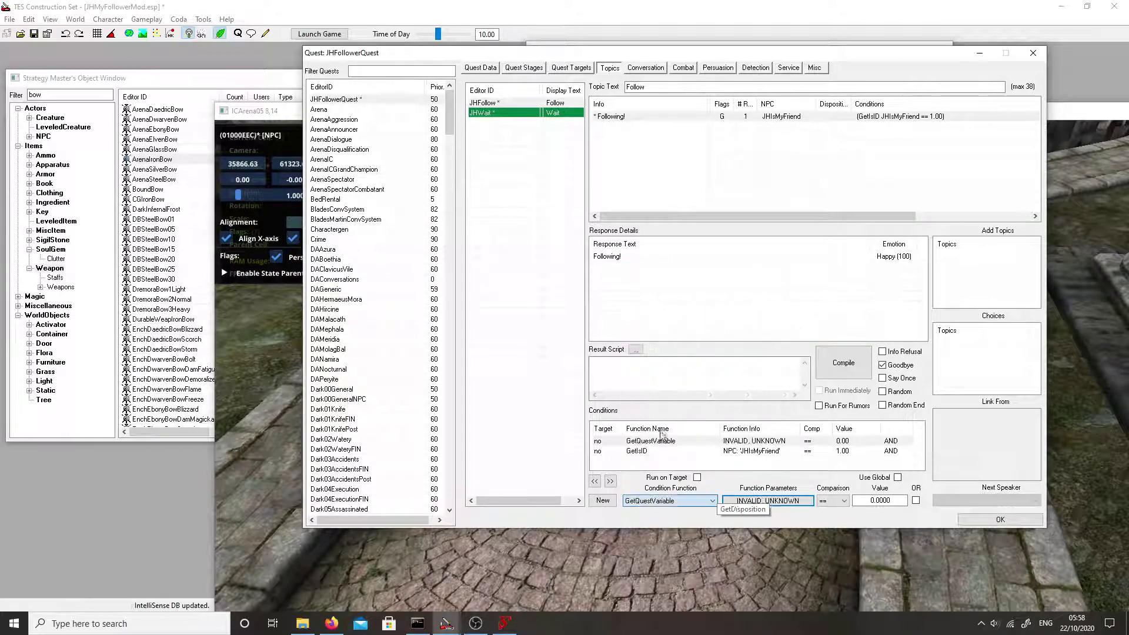
# Step: Set the GetQuestVariable condition's parameters to quest JHFollowerQuest and variable JHFollowing
pyautogui.click(748, 501)
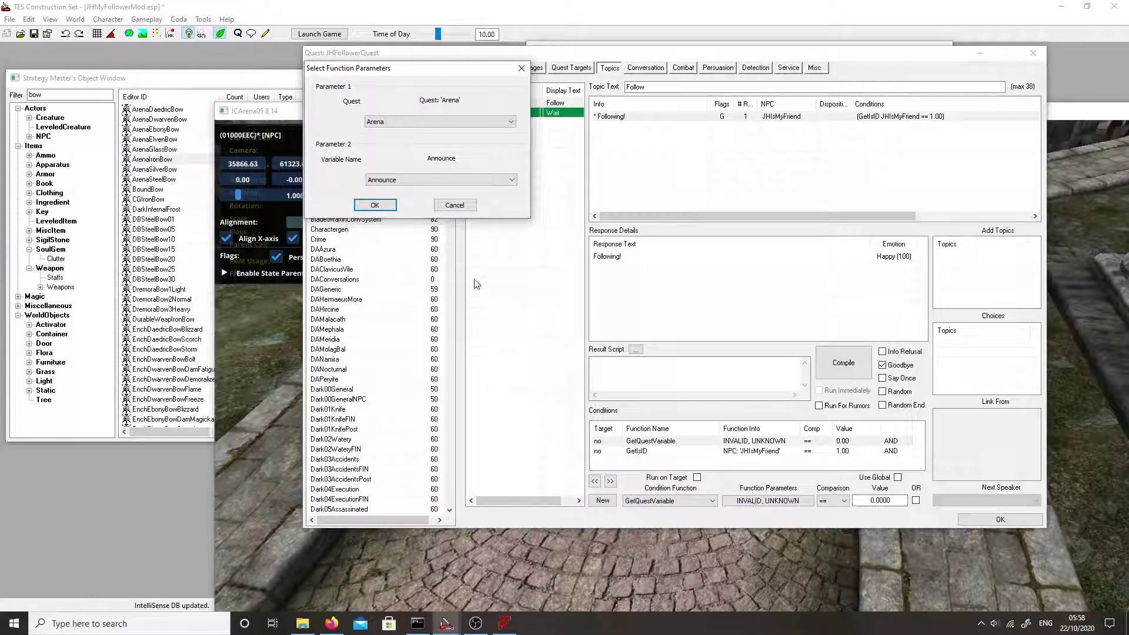
pyautogui.click(477, 121)
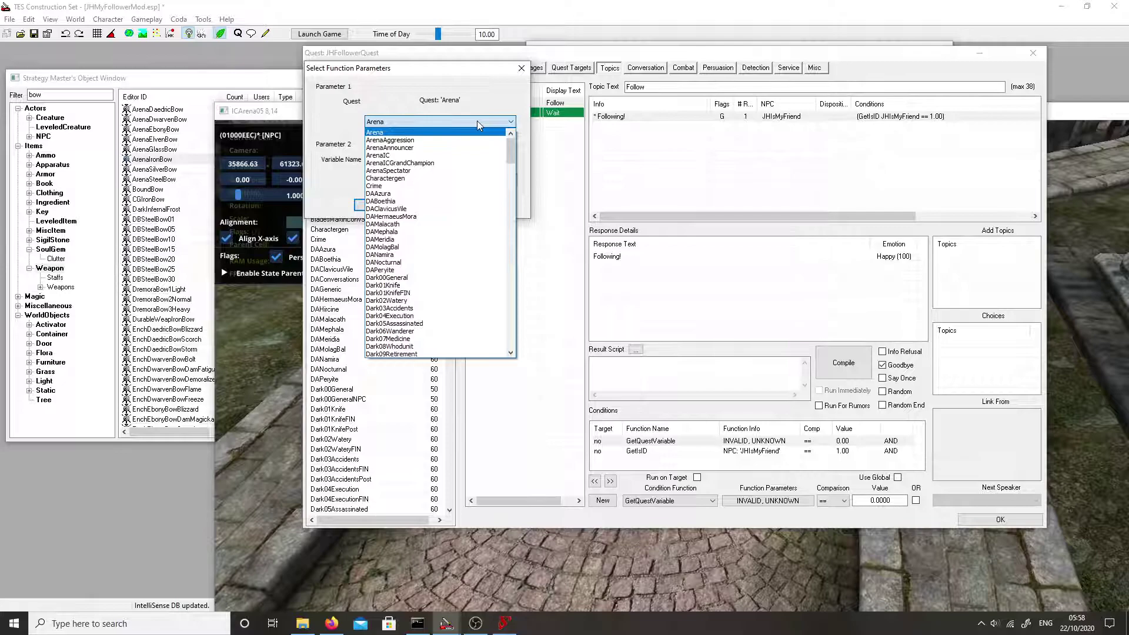
pyautogui.press('j')
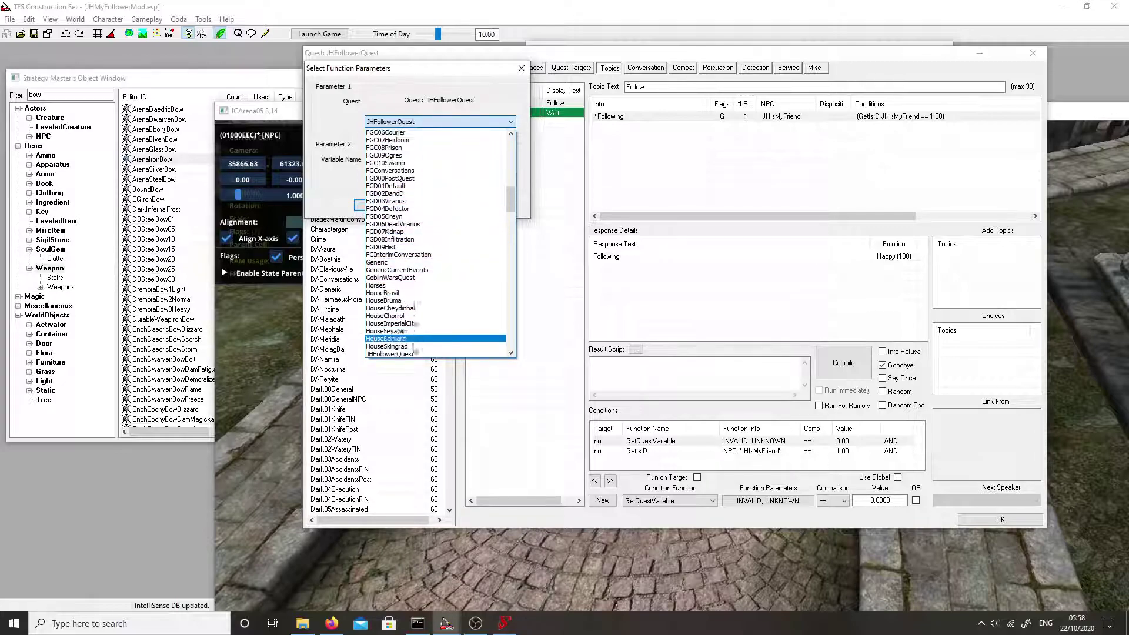
pyautogui.click(411, 354)
pyautogui.click(402, 180)
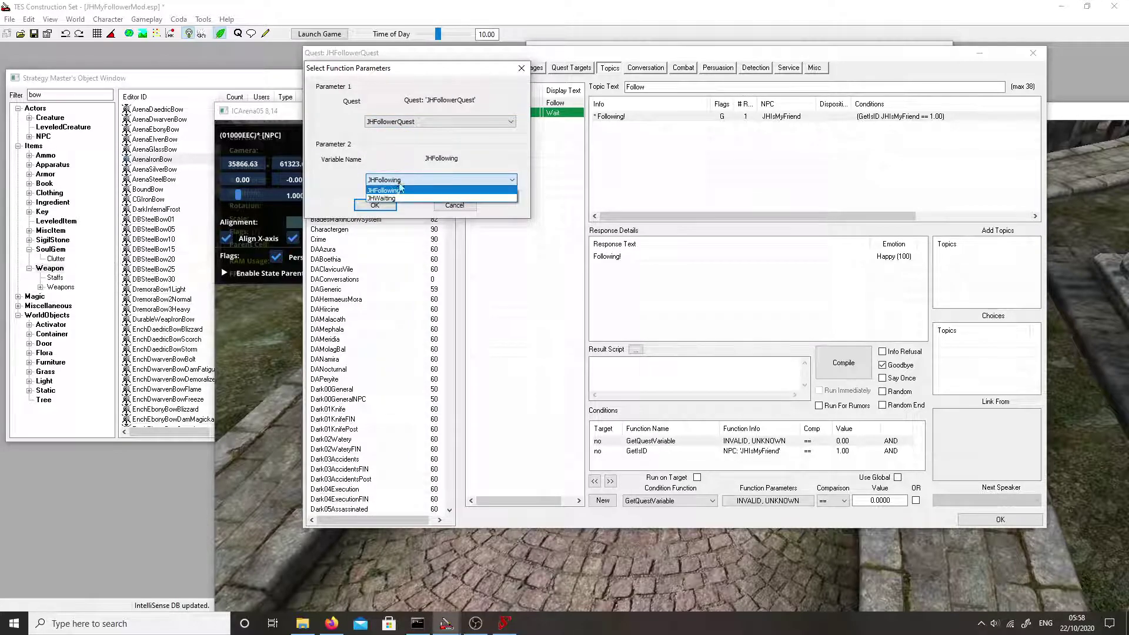
pyautogui.click(402, 189)
pyautogui.click(375, 205)
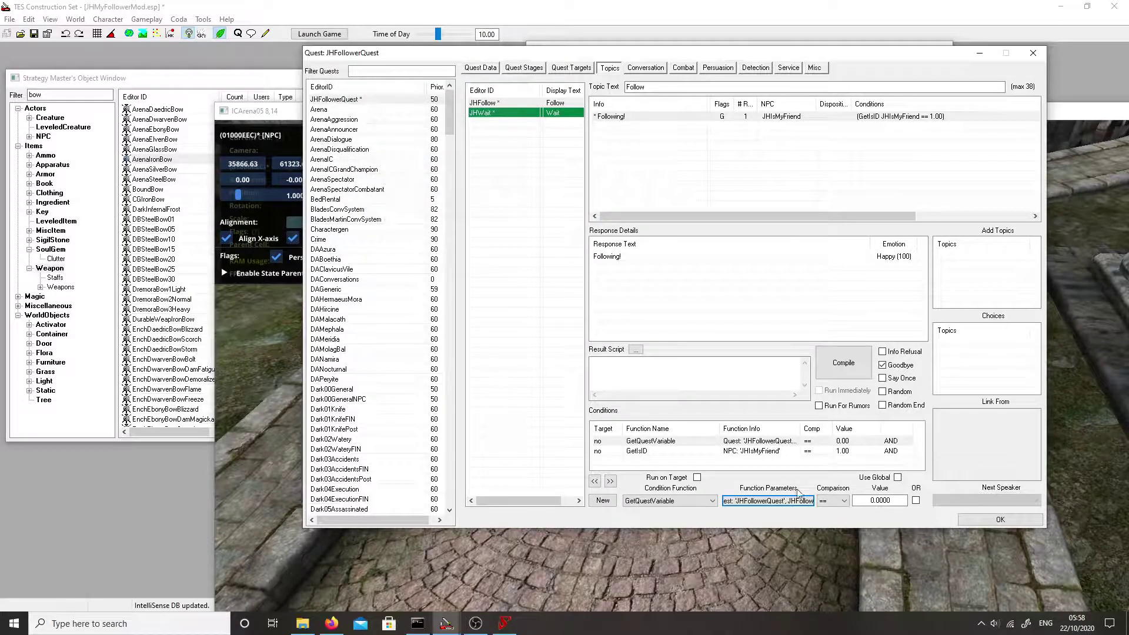
pyautogui.click(799, 442)
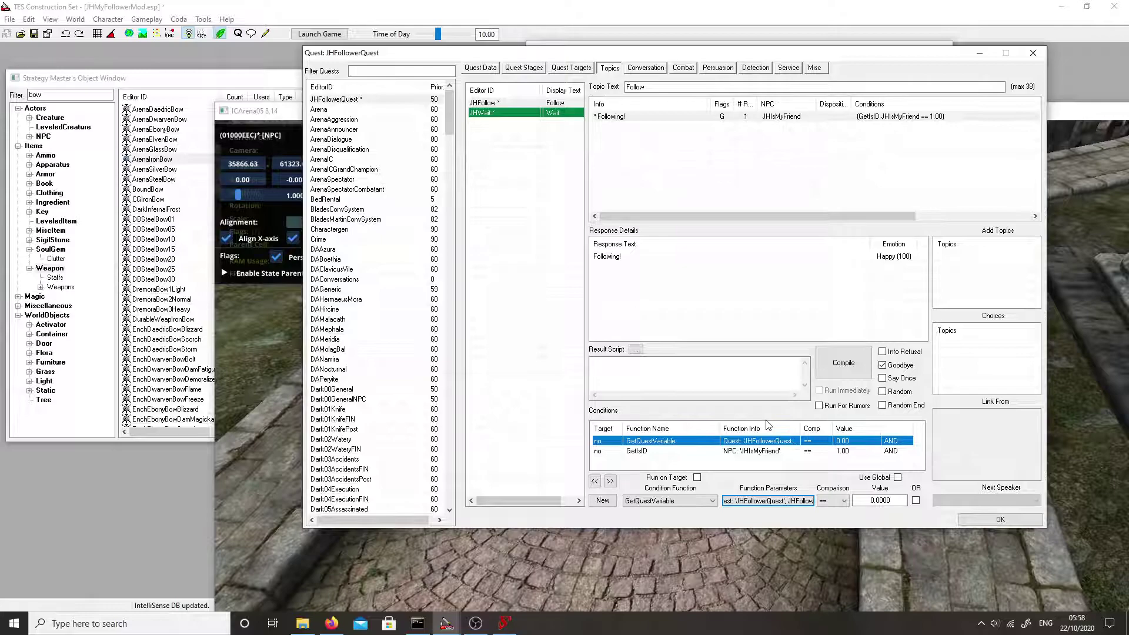
# Step: Enter "setstage JHFollowerQuest" in the response's result script and check the variable names in JHFollowerScript
pyautogui.click(730, 372)
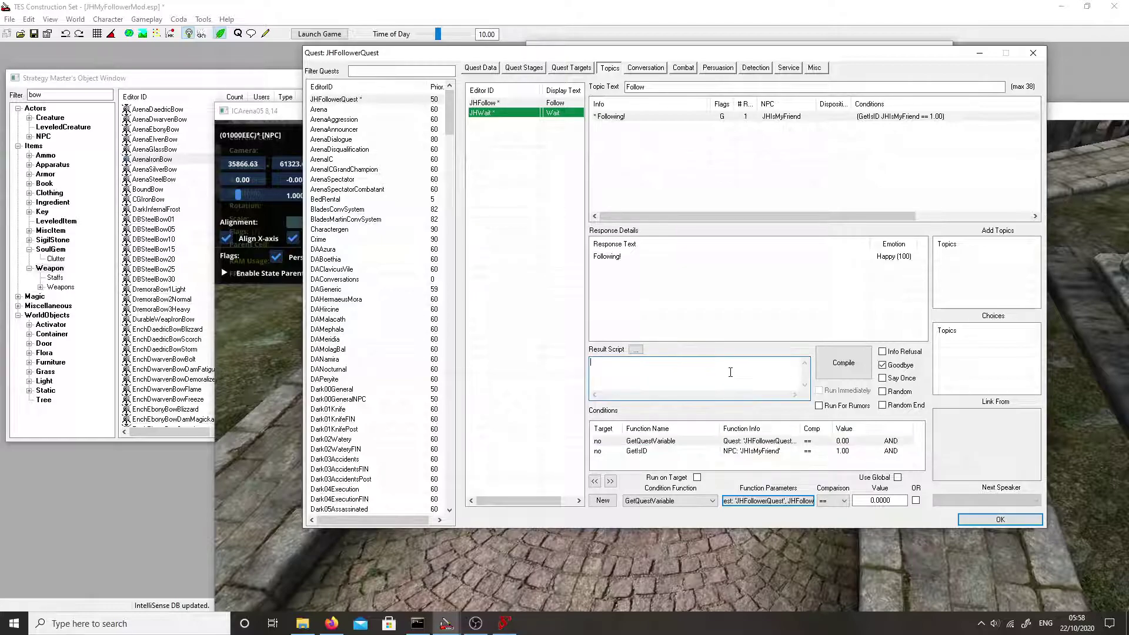
pyautogui.write('sets')
pyautogui.write('tage')
pyautogui.write(' JHOv')
pyautogui.write('llowerQ')
pyautogui.moveTo(446, 622)
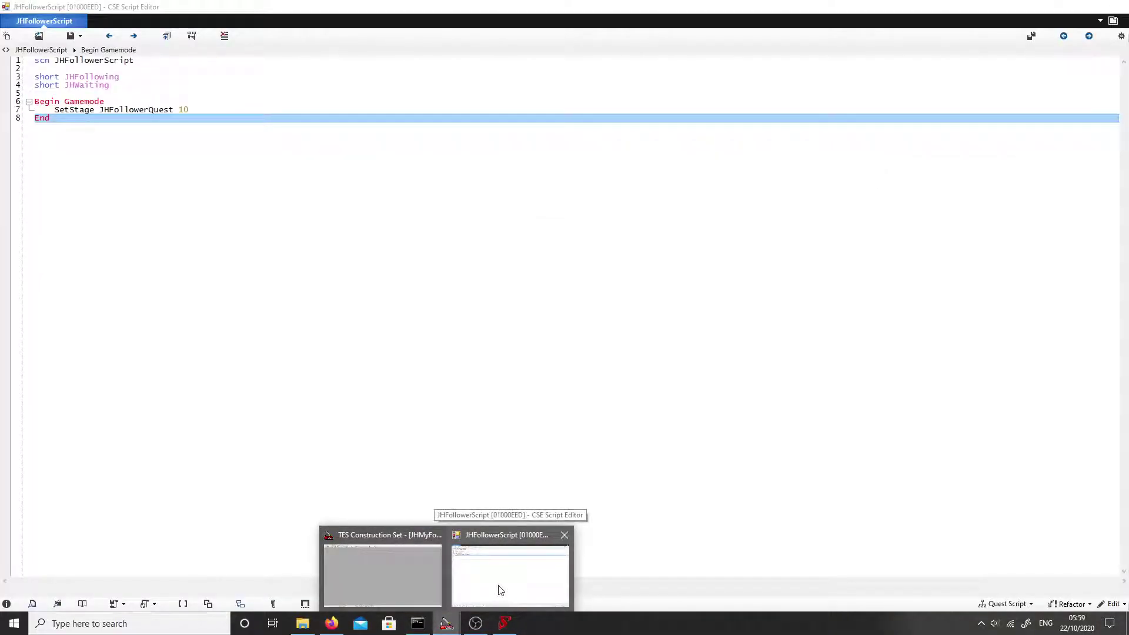
pyautogui.click(499, 588)
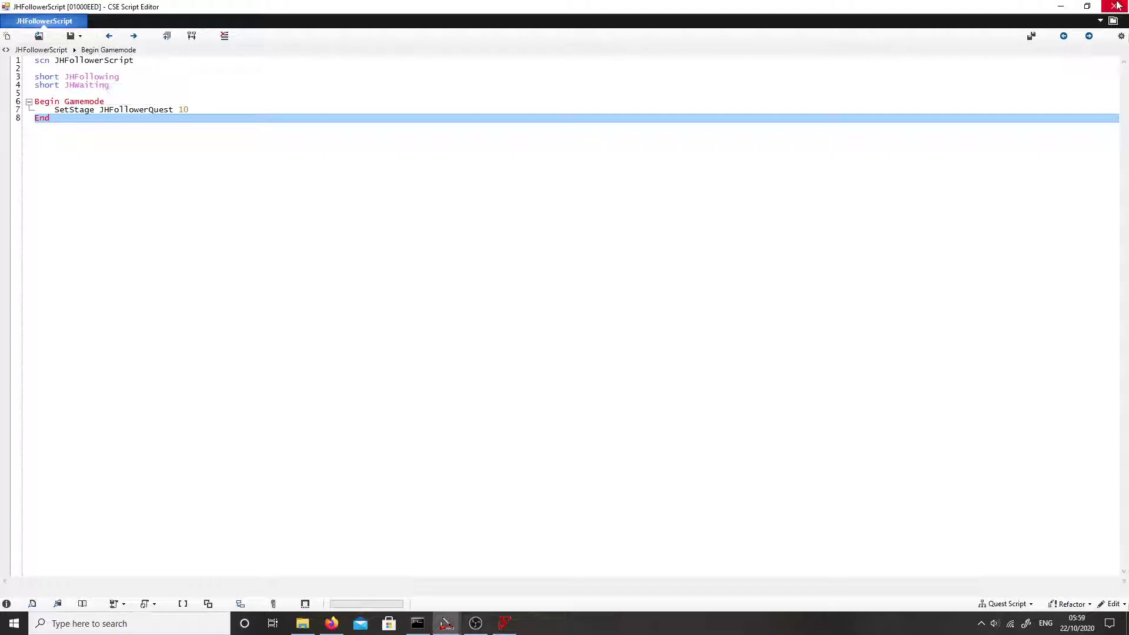
pyautogui.click(1061, 7)
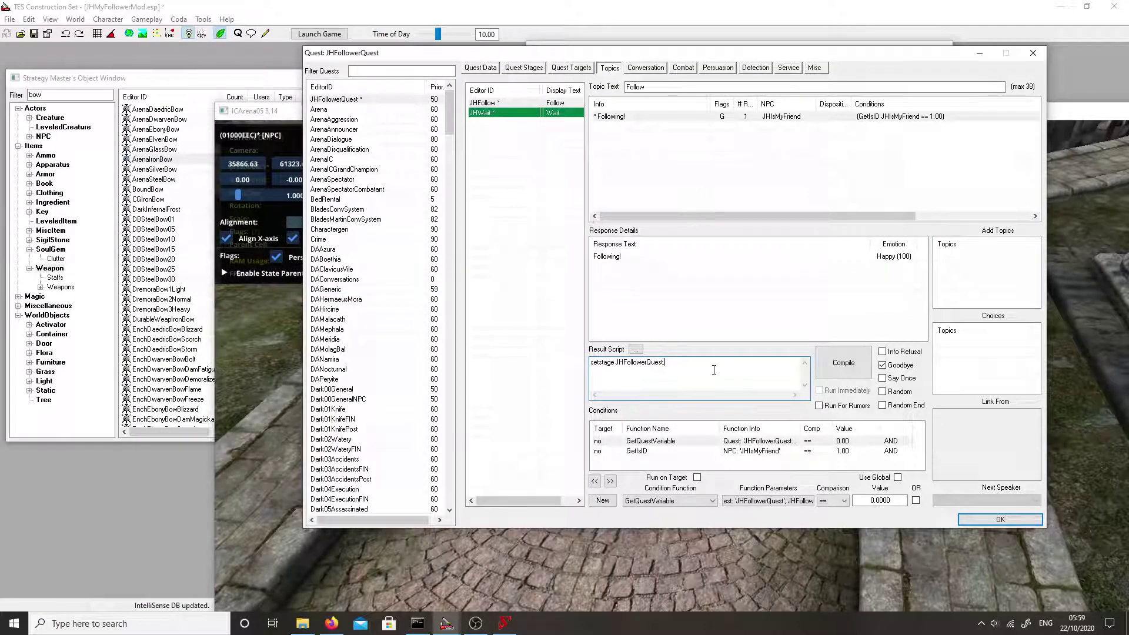
# Step: Change the result script to "set JHFollowerQuest.JHFollowing to 1" and compile it
pyautogui.press('BackSpace')
pyautogui.press('BackSpace')
pyautogui.write('JHFo')
pyautogui.doubleClick(608, 362)
pyautogui.write('set')
pyautogui.click(834, 371)
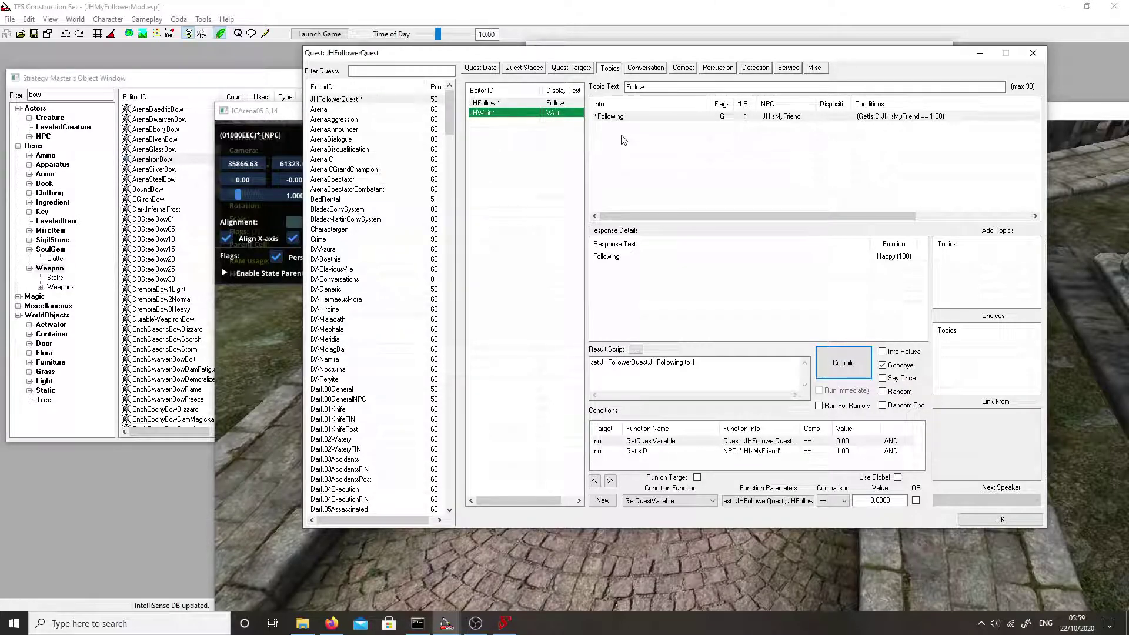
# Step: Add a second response to the Follow topic with the text "Not Following!"
pyautogui.click(612, 117)
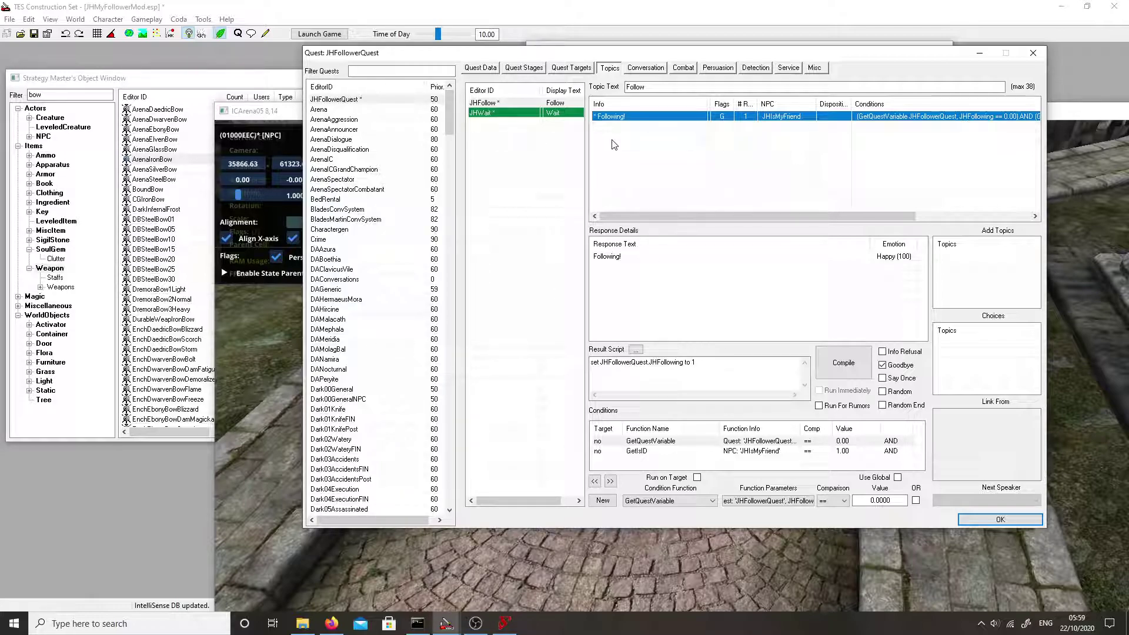
pyautogui.rightClick(614, 147)
pyautogui.click(637, 157)
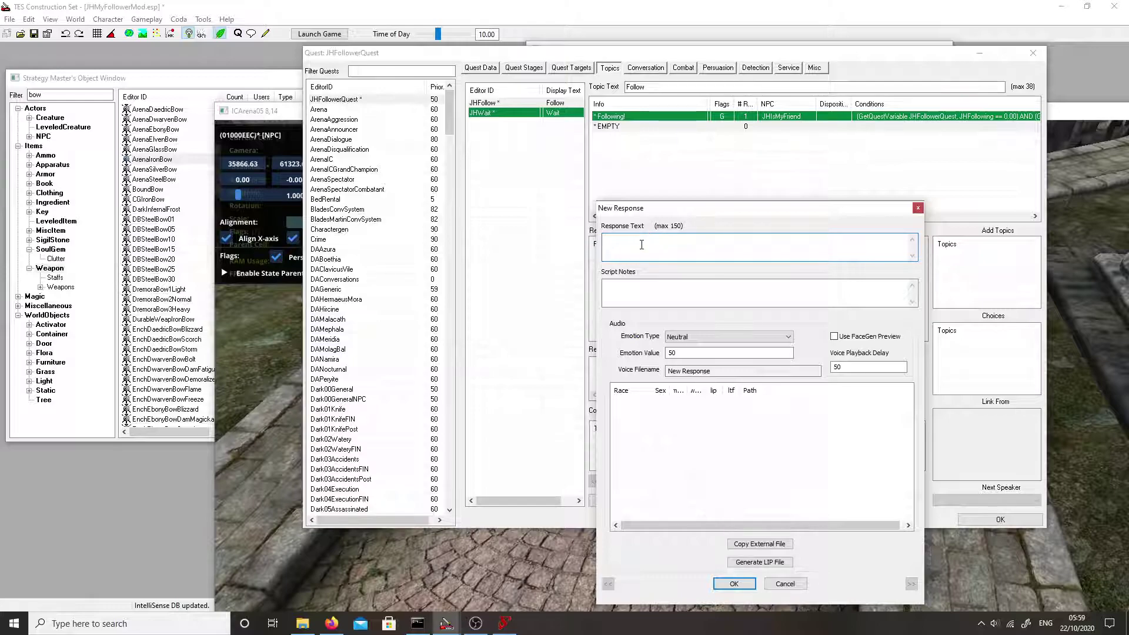
pyautogui.write('Not Following')
pyautogui.click(734, 584)
# Step: Select the "Following!" response of the Follow topic and copy all of its conditions
pyautogui.click(630, 124)
pyautogui.click(630, 117)
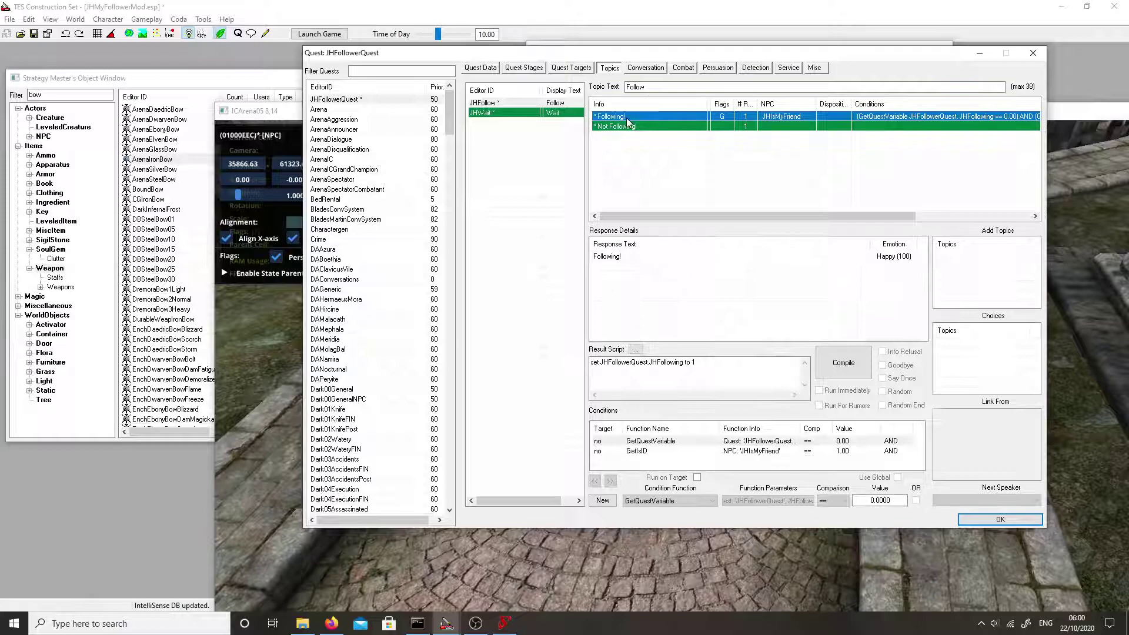
pyautogui.rightClick(646, 456)
pyautogui.click(659, 532)
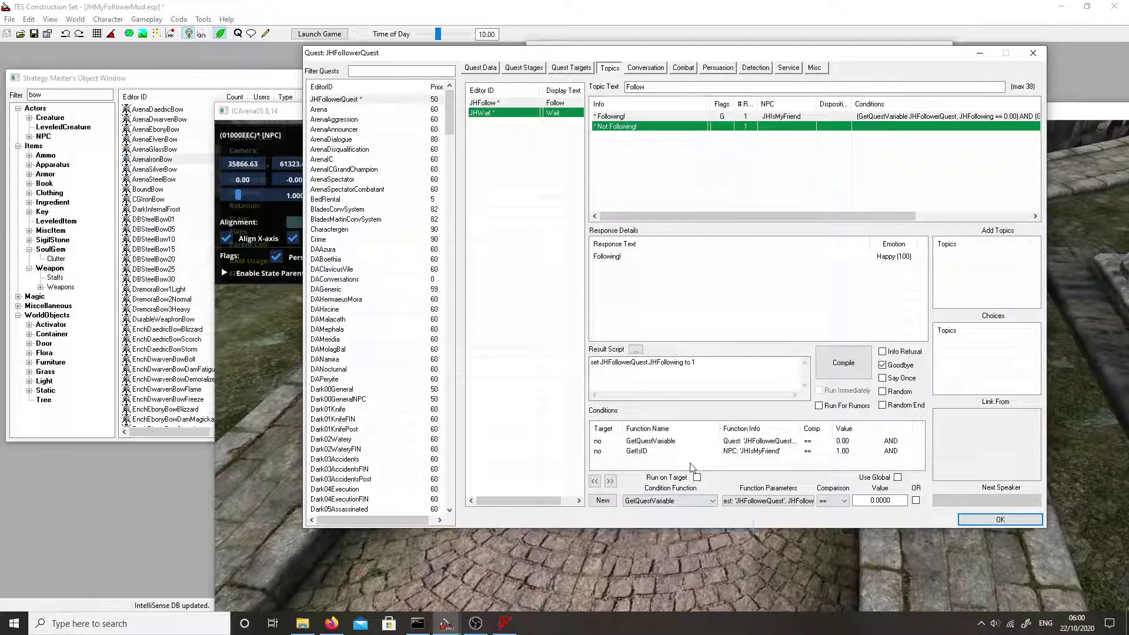
pyautogui.rightClick(666, 462)
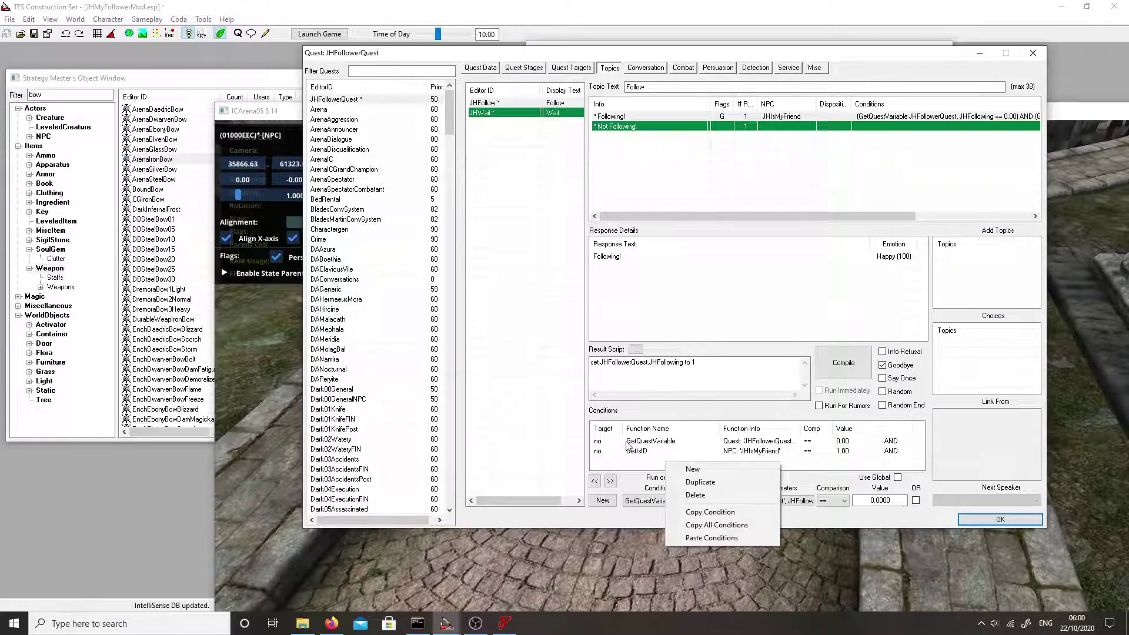
pyautogui.click(706, 525)
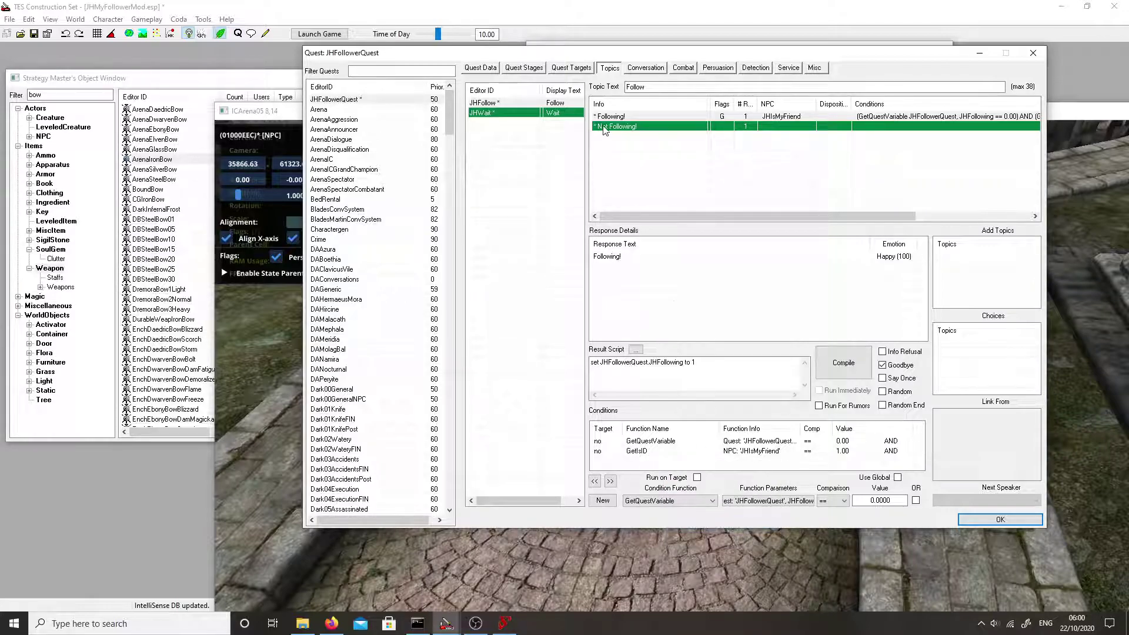
# Step: Paste the copied GetQuestVariable and GetIsID conditions into the "Not Following!" response of the Follow topic
pyautogui.click(604, 127)
pyautogui.rightClick(610, 442)
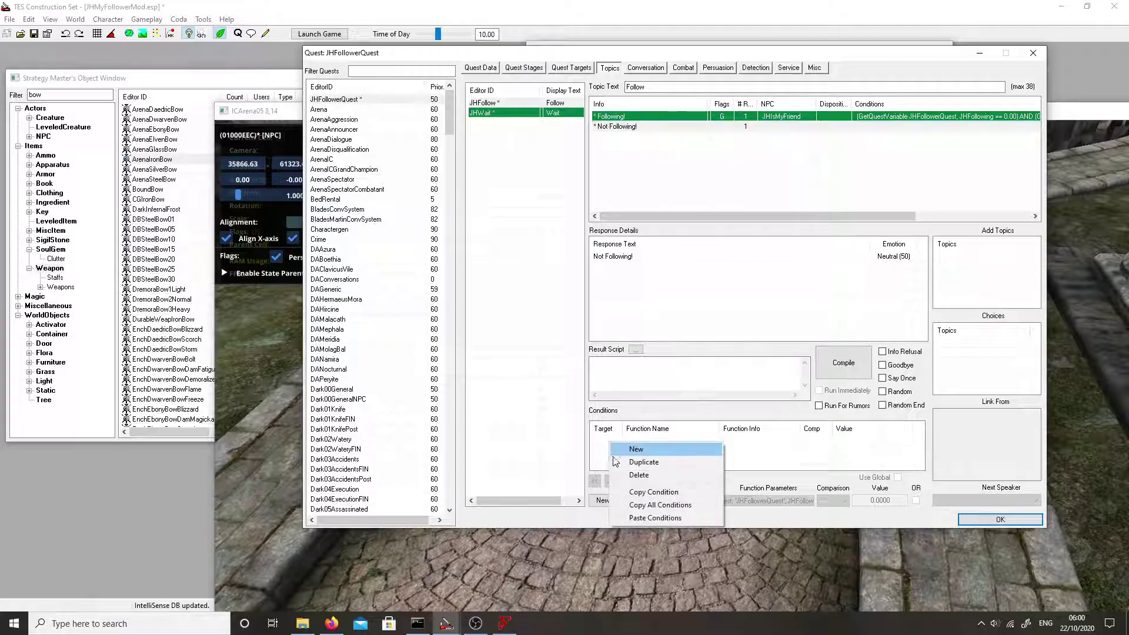
pyautogui.click(640, 518)
pyautogui.click(641, 443)
pyautogui.click(641, 451)
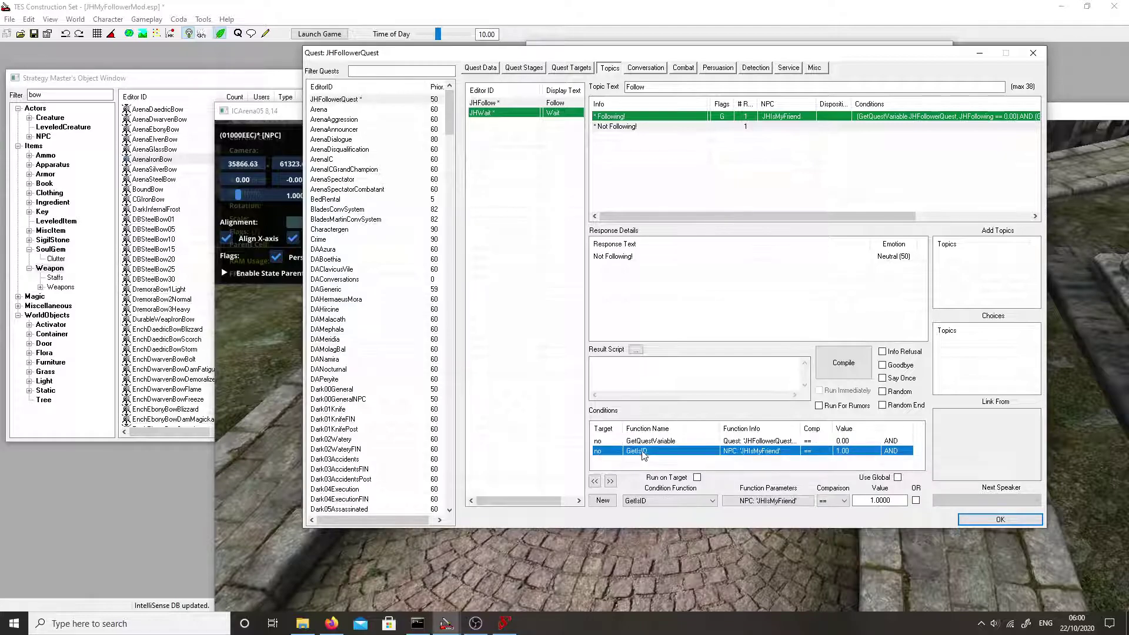
# Step: Set the comparison value of the "Not Following!" response's GetQuestVariable condition to 1
pyautogui.click(767, 441)
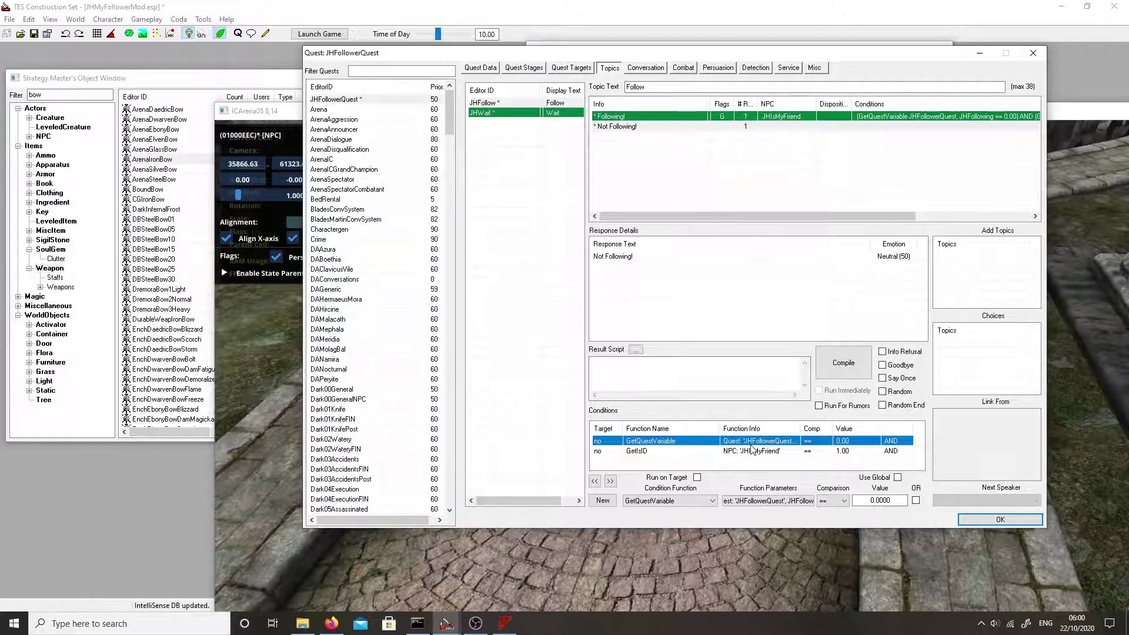
pyautogui.click(871, 501)
pyautogui.write('1')
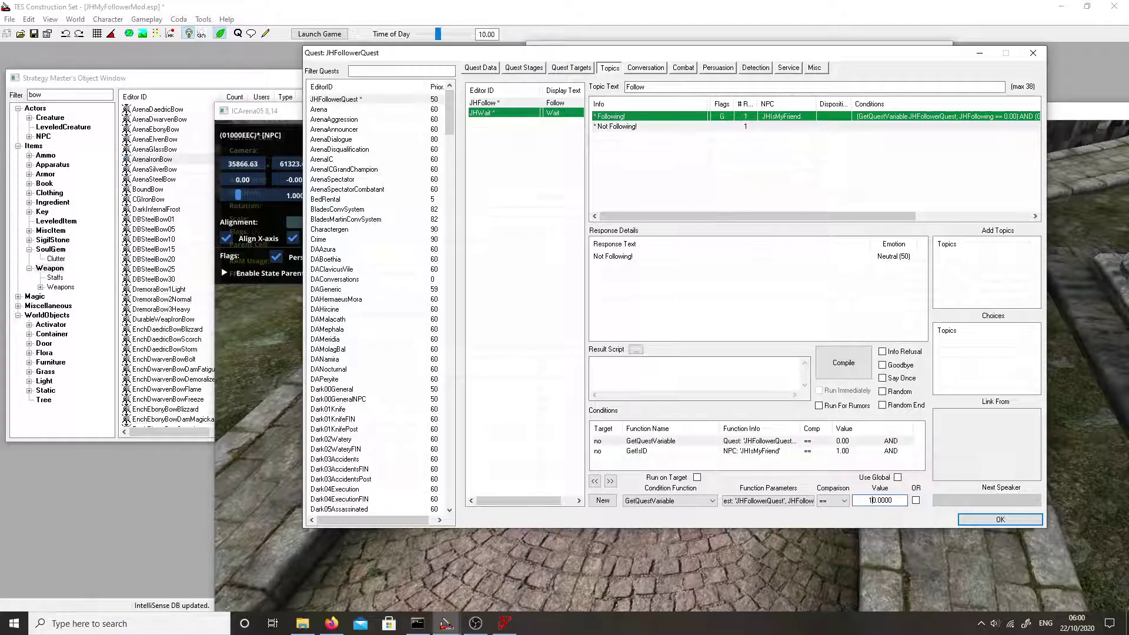
pyautogui.press('Delete')
pyautogui.click(808, 450)
pyautogui.click(807, 442)
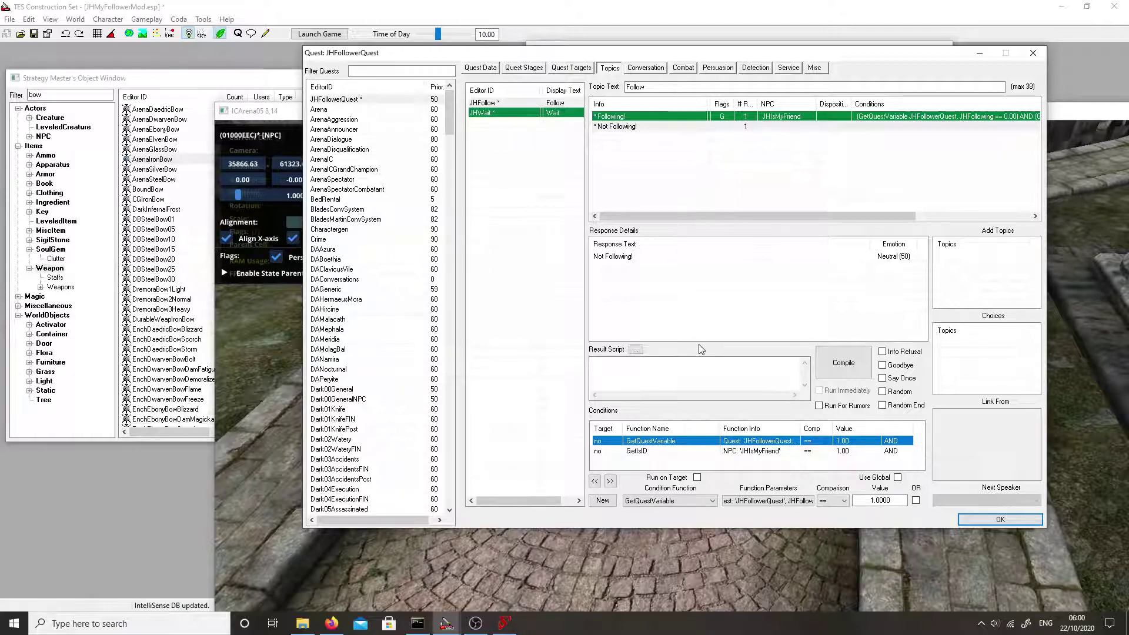
# Step: Copy the "Following!" result script into "Not Following!" as "set JHFollowerQuest.JHFollowing to 0", compile it and enable Goodbye
pyautogui.click(612, 118)
pyautogui.moveTo(726, 361); pyautogui.dragTo(365, 372)
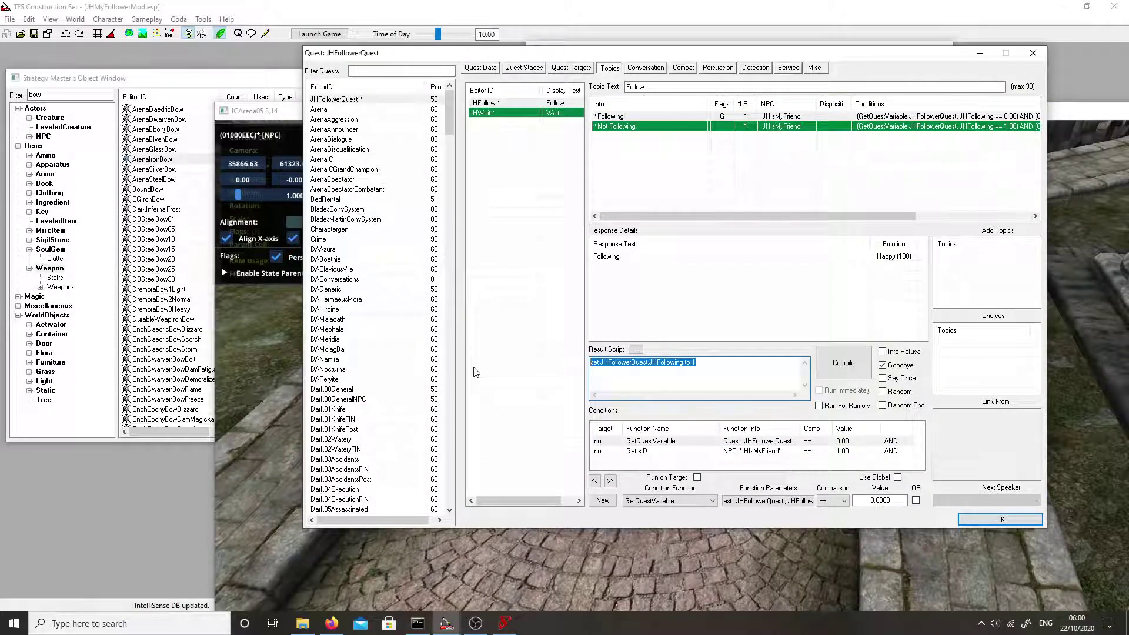
pyautogui.click(607, 126)
pyautogui.click(630, 381)
pyautogui.hotkey('ctrl', 'v')
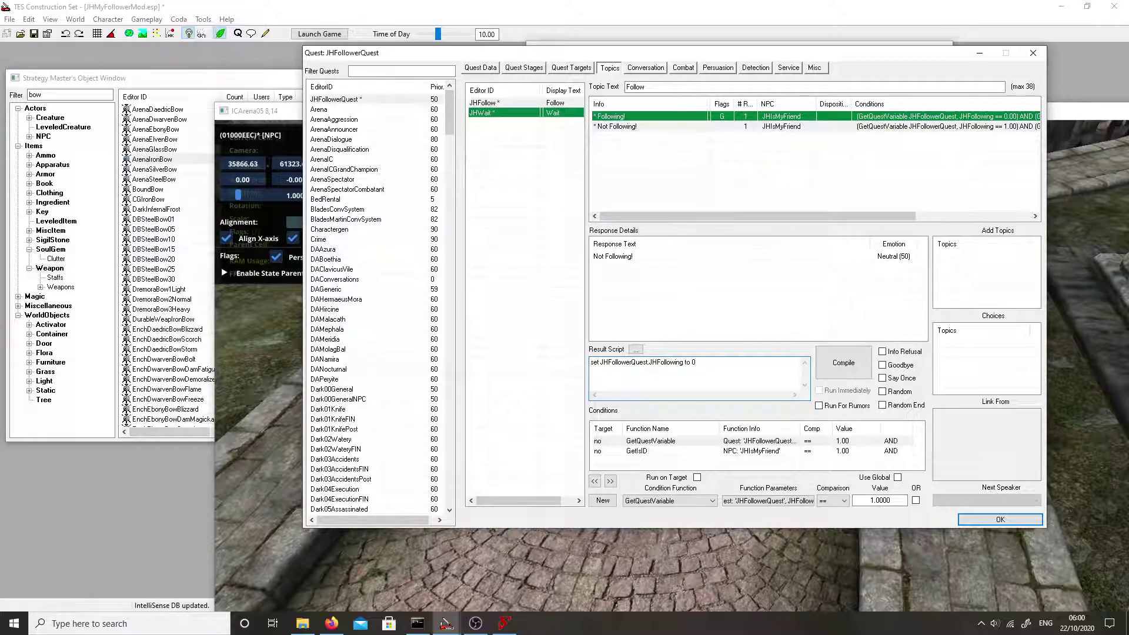
pyautogui.click(847, 357)
# Step: Add a second response to the Wait topic with the text "Not Waiting!", emotion type Happy and emotion value 100
pyautogui.click(511, 112)
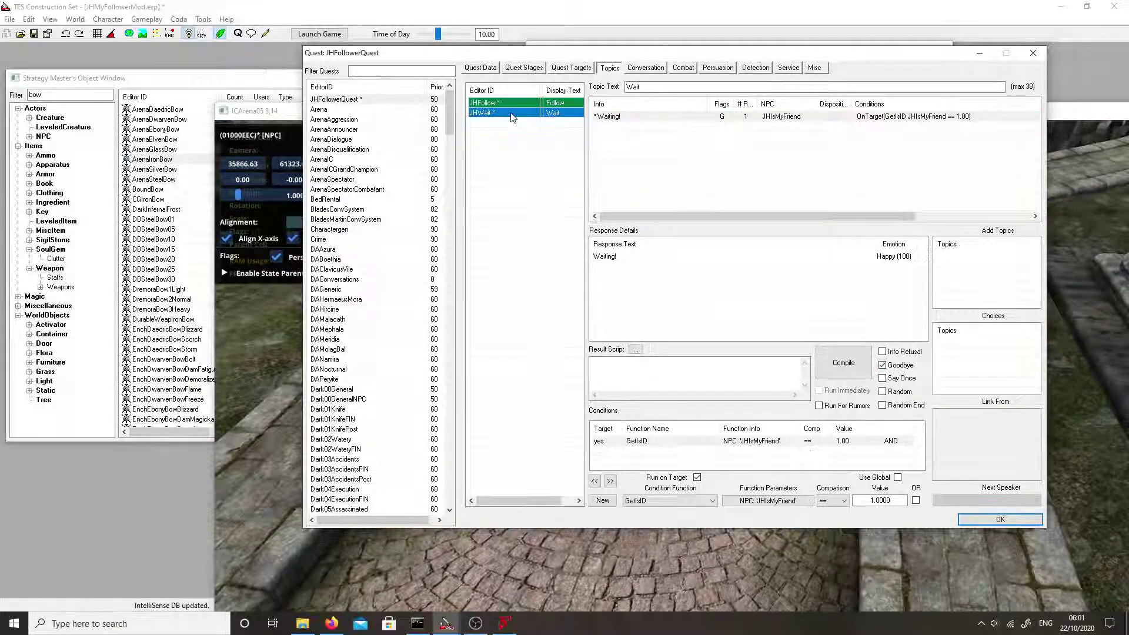
pyautogui.rightClick(610, 155)
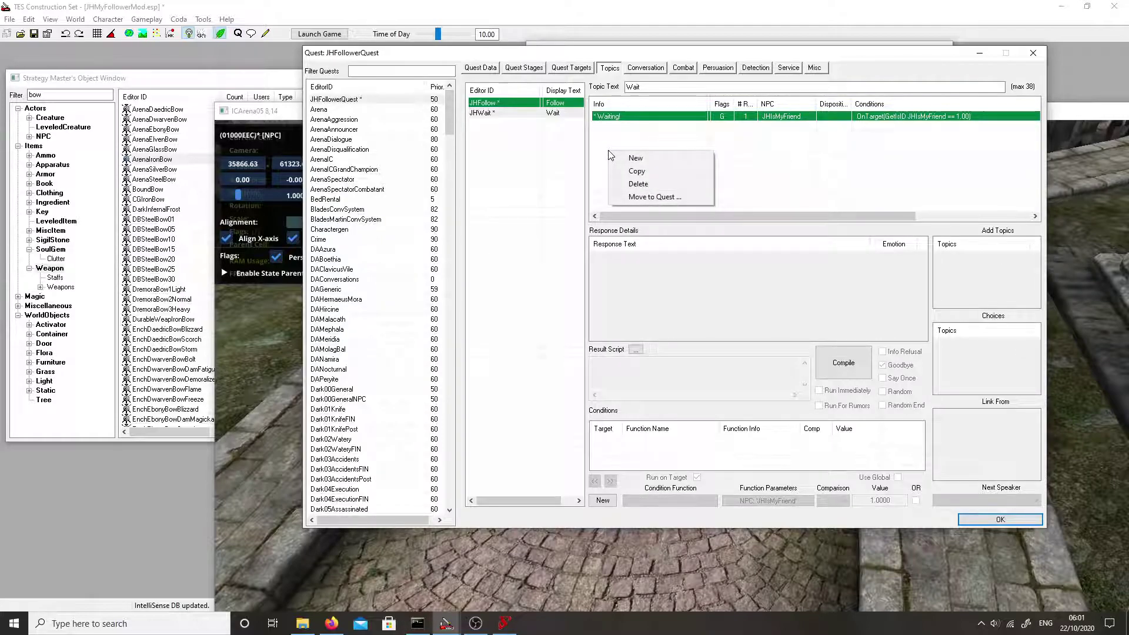
pyautogui.click(634, 158)
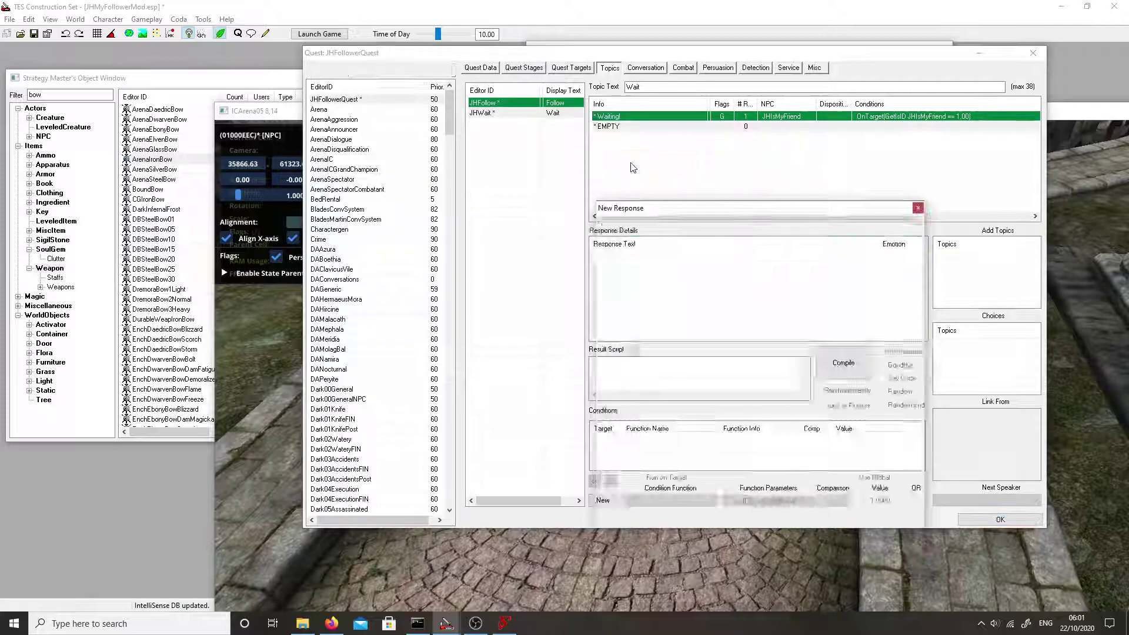
pyautogui.write('Not Waiting!')
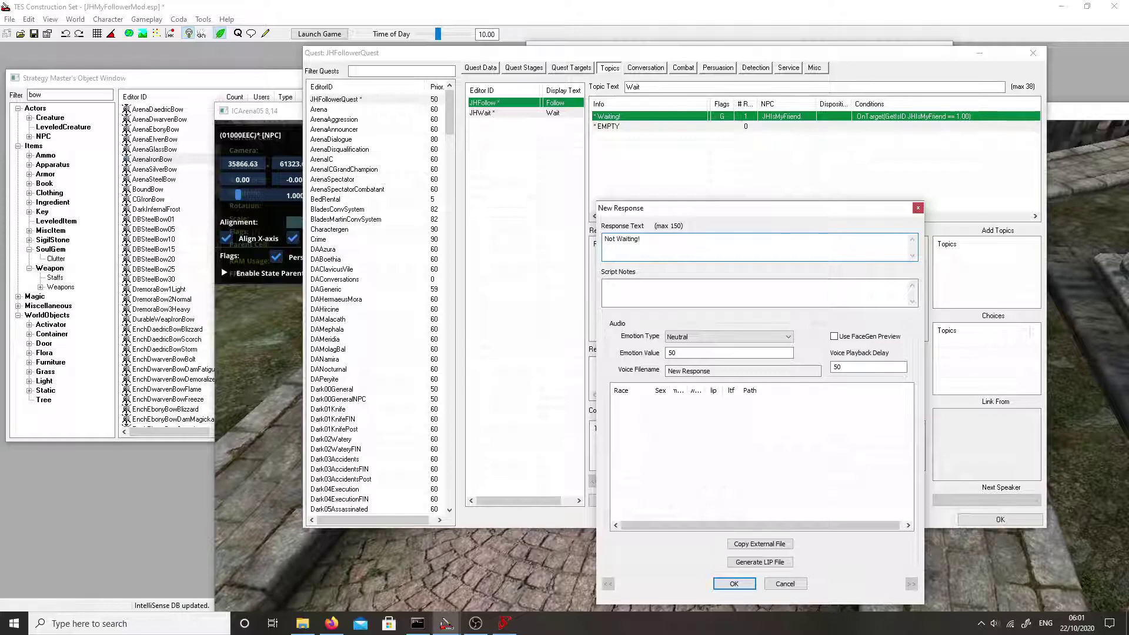
pyautogui.click(760, 337)
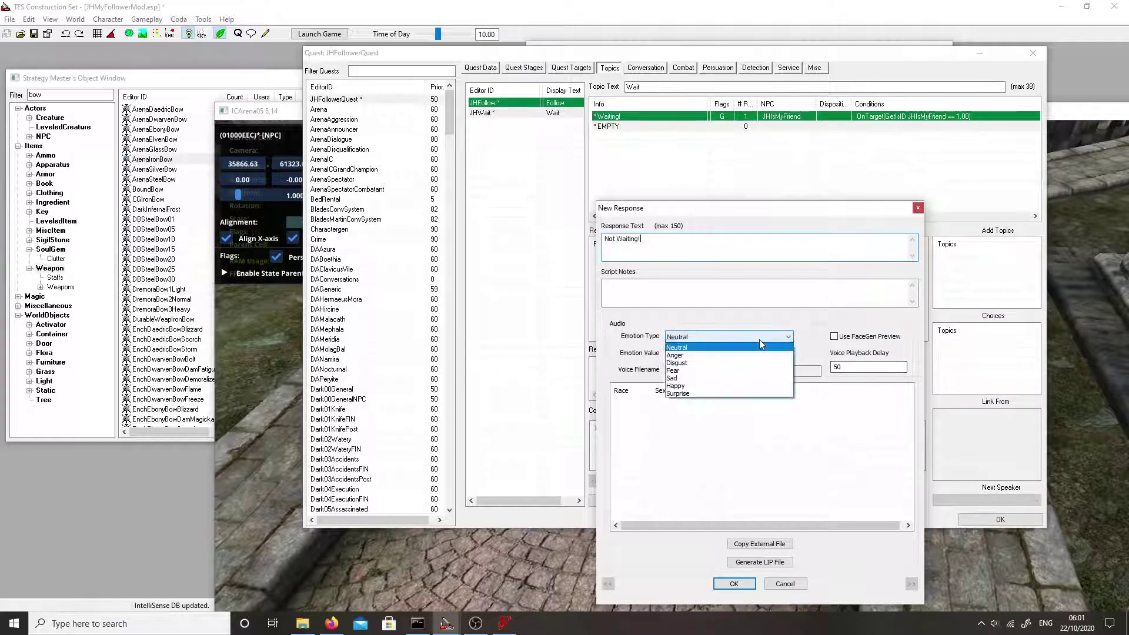
pyautogui.click(695, 384)
pyautogui.press('Tab')
pyautogui.write('100')
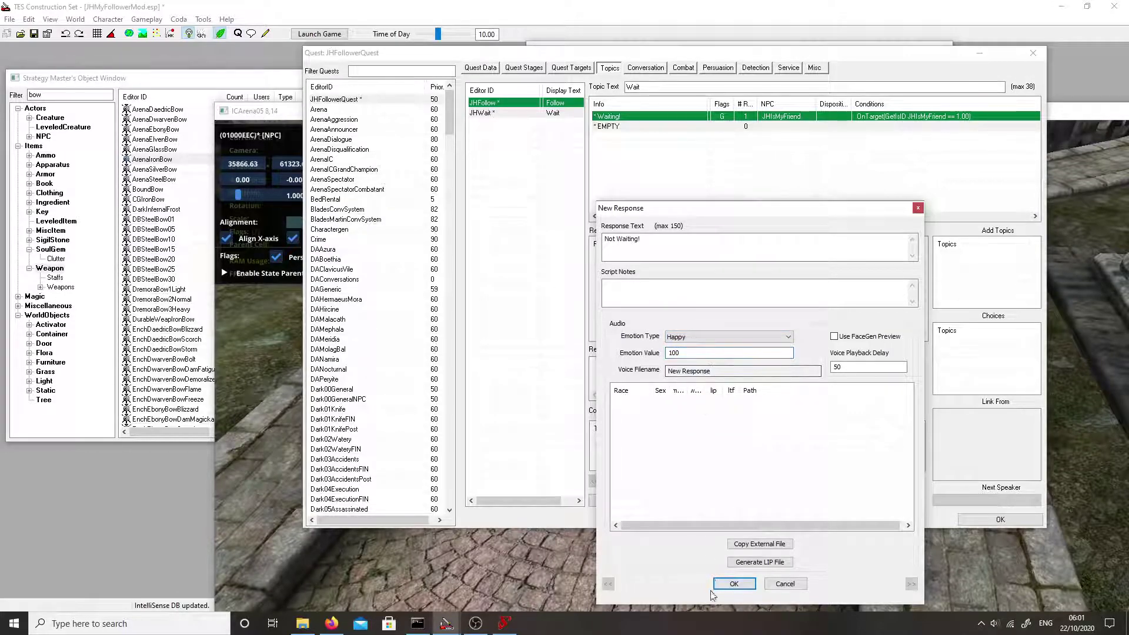
pyautogui.click(729, 581)
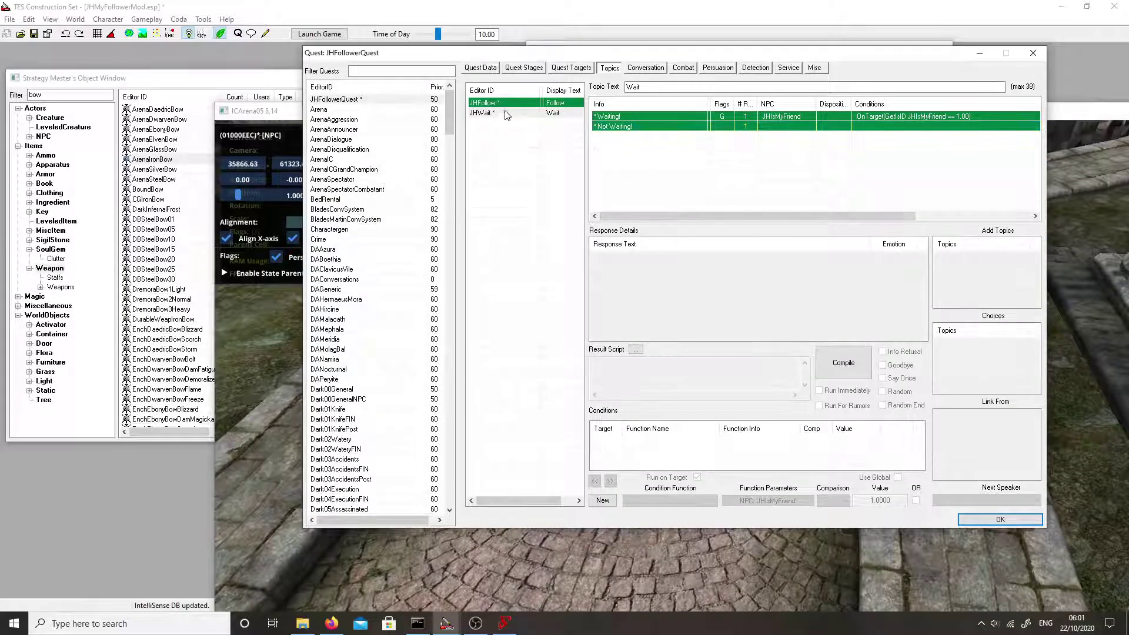
# Step: Change the emotion of the Follow topic's "Not Following!" response to Happy with a value of 100
pyautogui.click(497, 104)
pyautogui.doubleClick(630, 127)
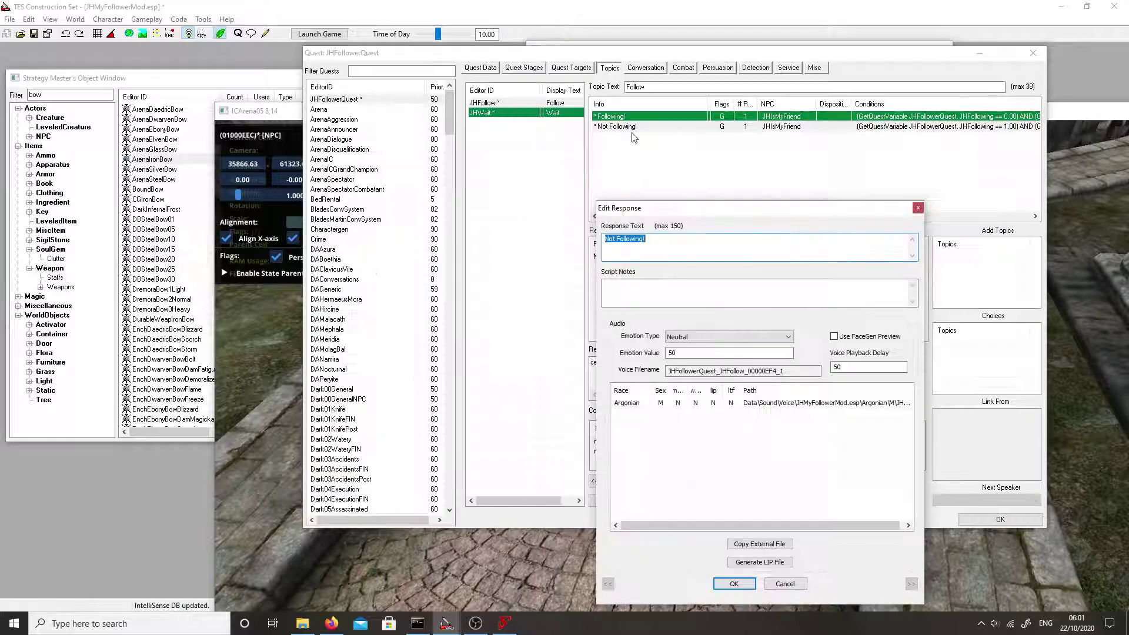
pyautogui.click(682, 337)
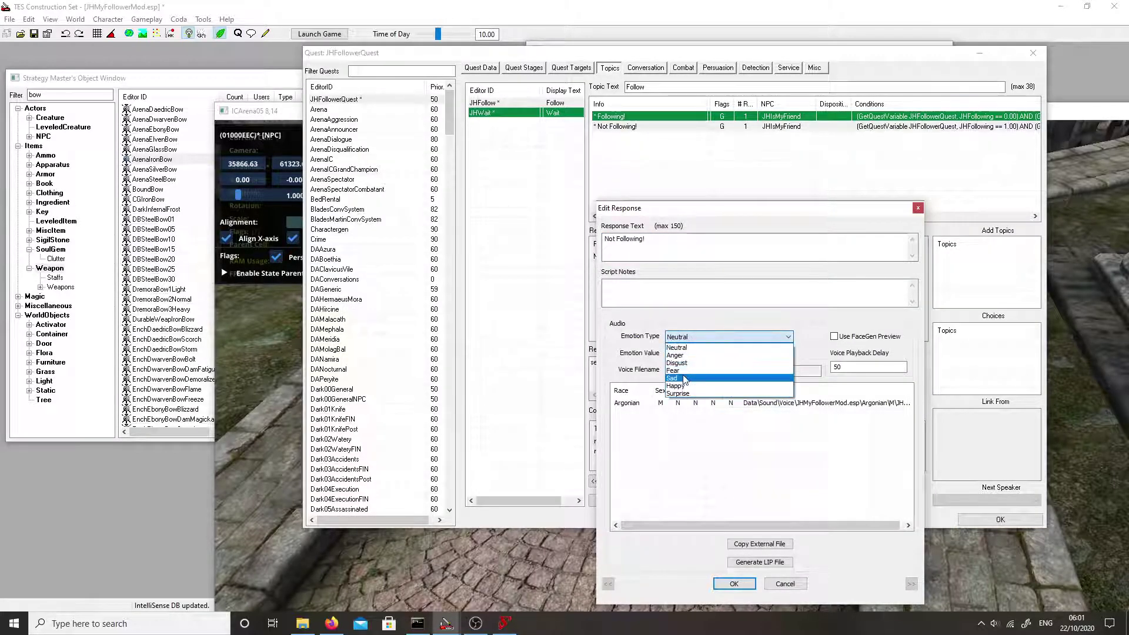
pyautogui.click(675, 386)
pyautogui.press('Tab')
pyautogui.write('1.00')
pyautogui.click(729, 584)
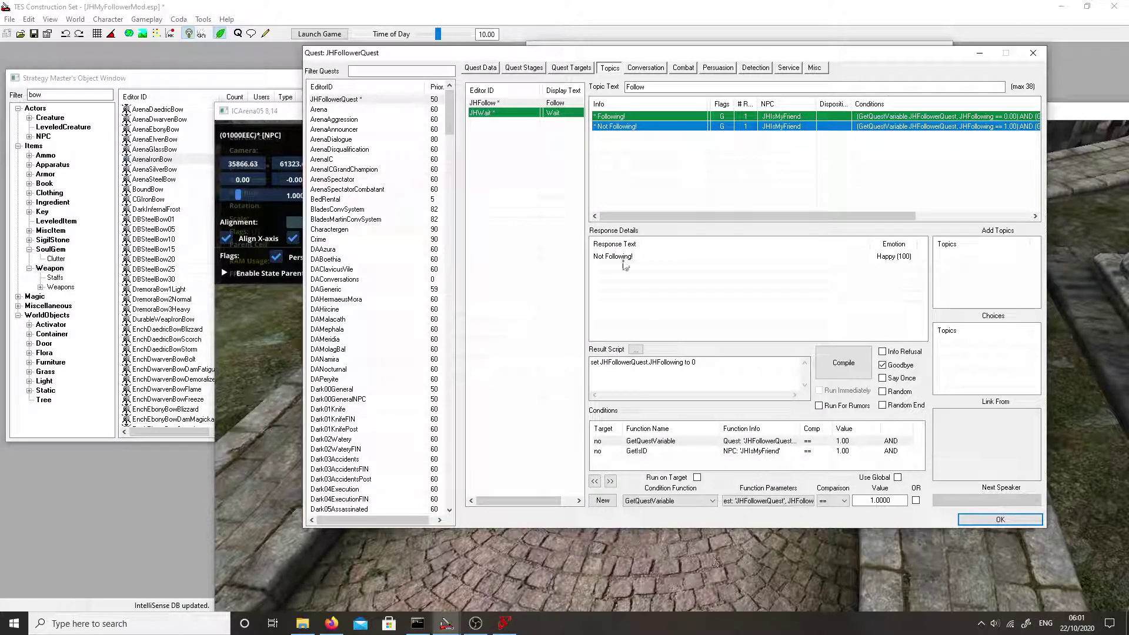
# Step: Add a new condition using the GetQuestVariable function to the "Waiting!" response of the Wait topic
pyautogui.click(507, 113)
pyautogui.click(623, 126)
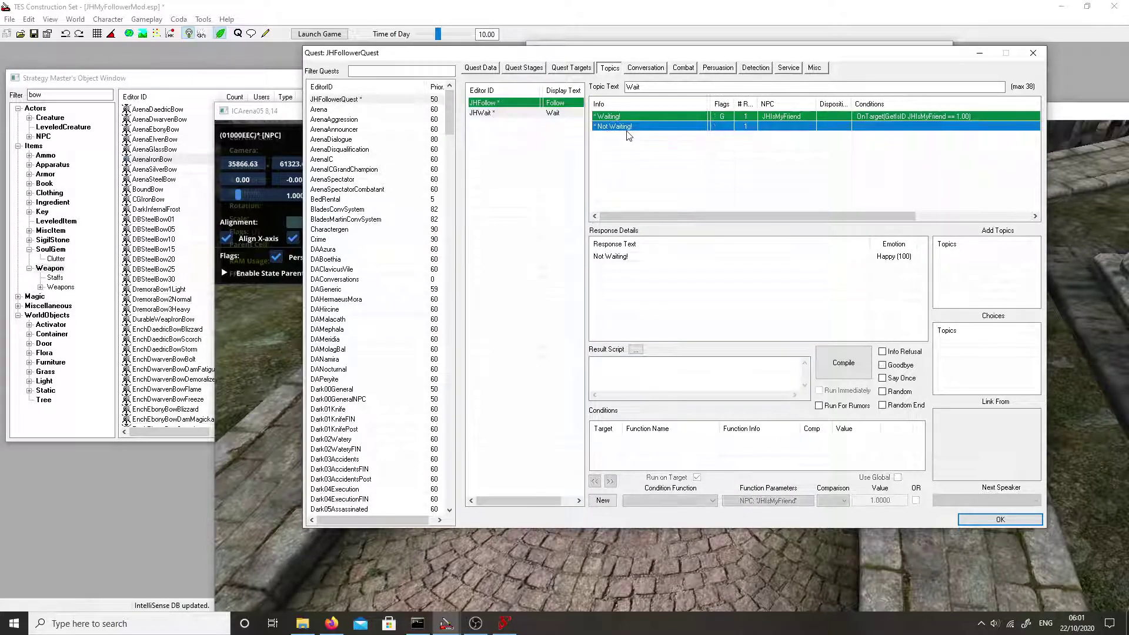
pyautogui.click(613, 115)
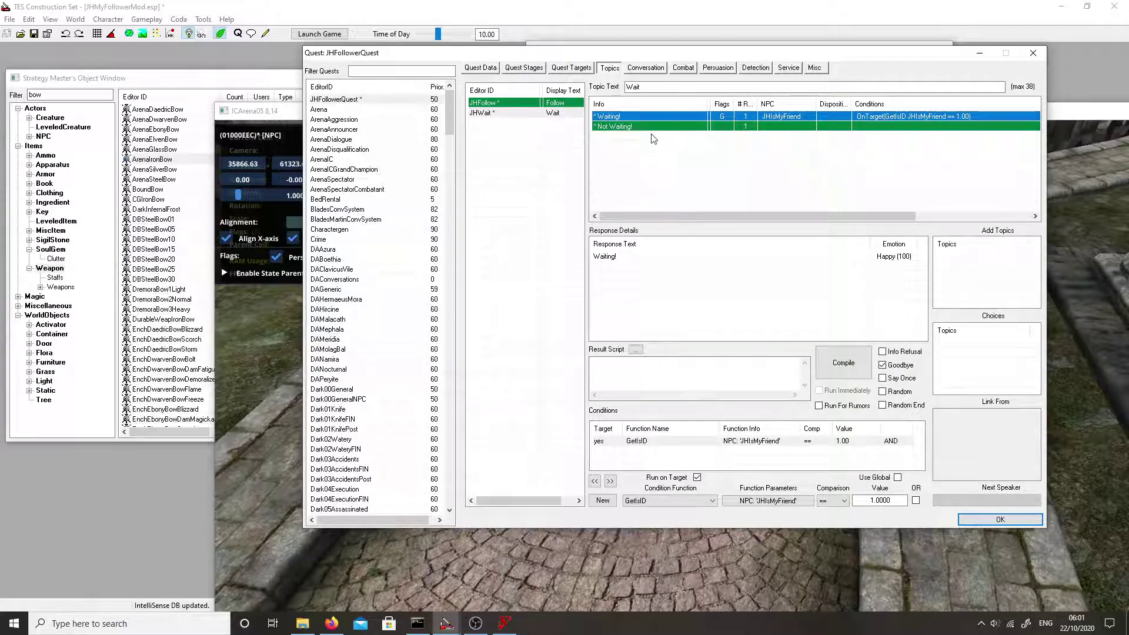
pyautogui.rightClick(630, 451)
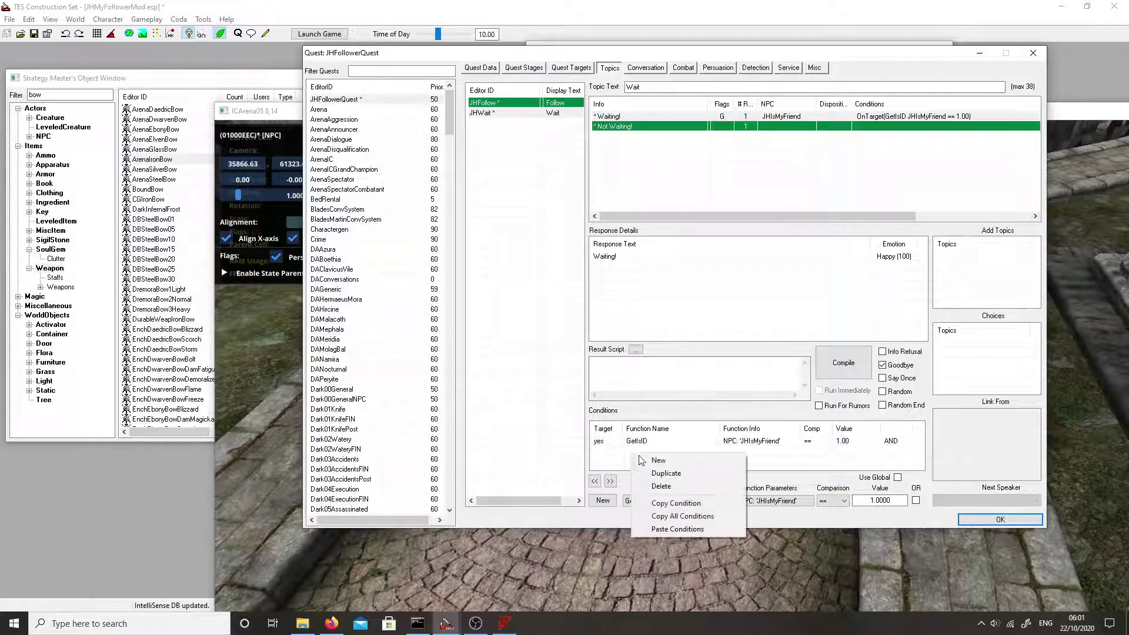
pyautogui.click(645, 460)
pyautogui.click(676, 501)
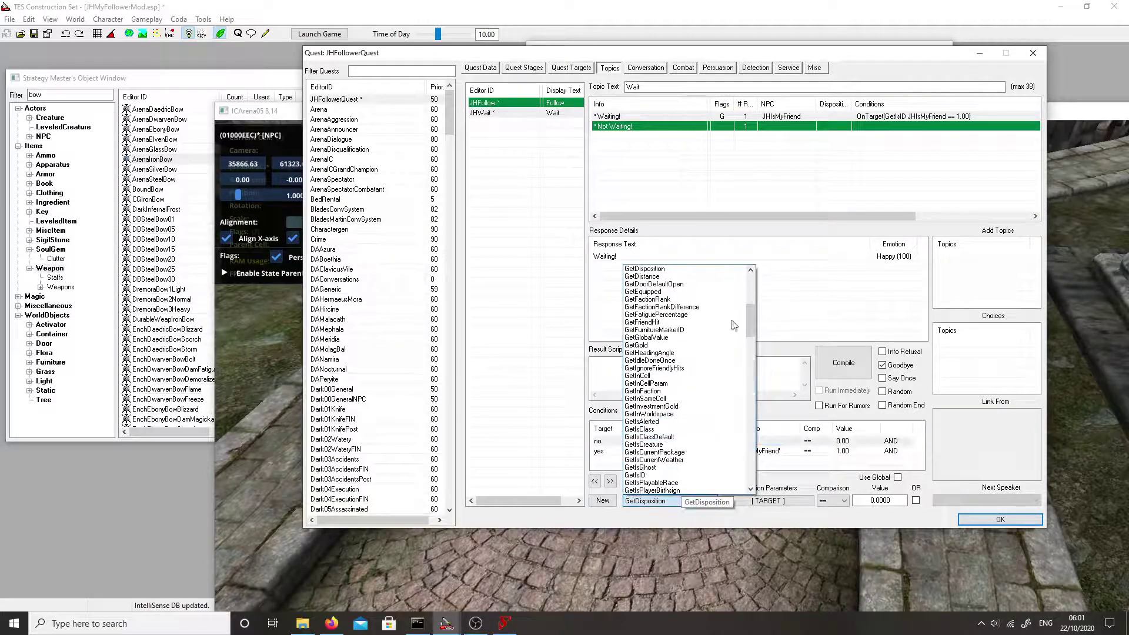
pyautogui.moveTo(745, 305); pyautogui.dragTo(747, 333)
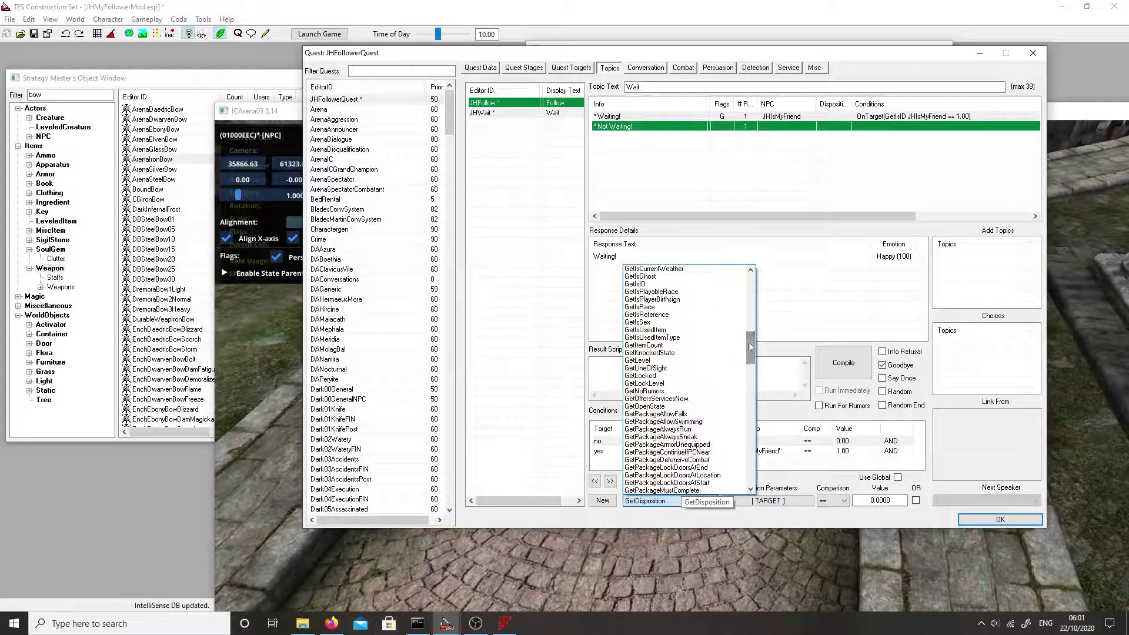
pyautogui.scroll(-6, 692, 394)
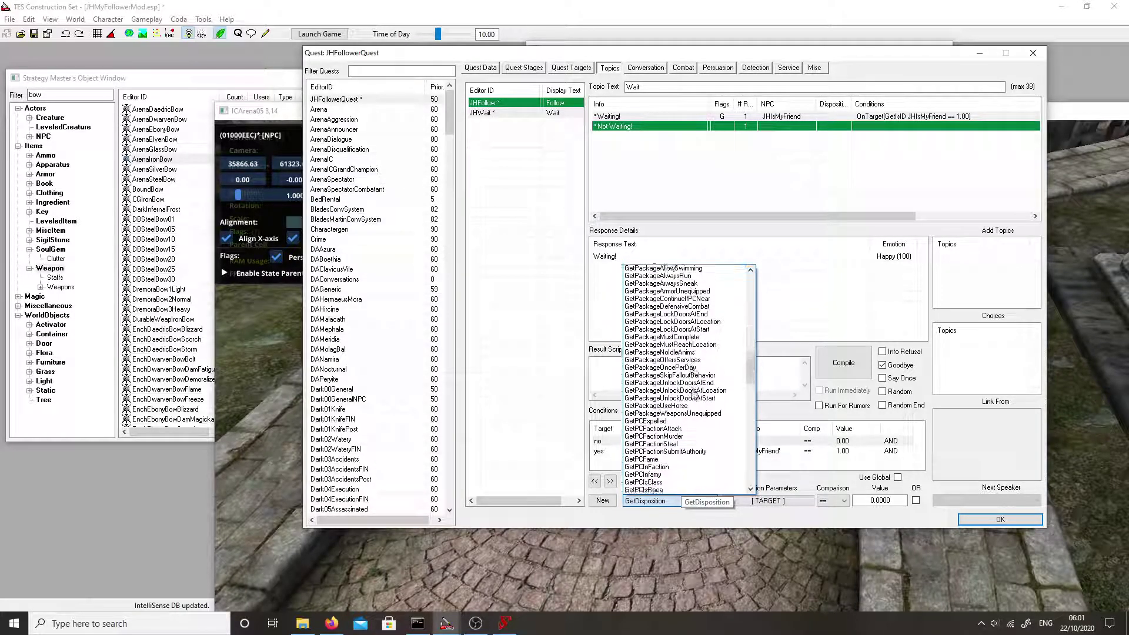
pyautogui.scroll(-3, 692, 395)
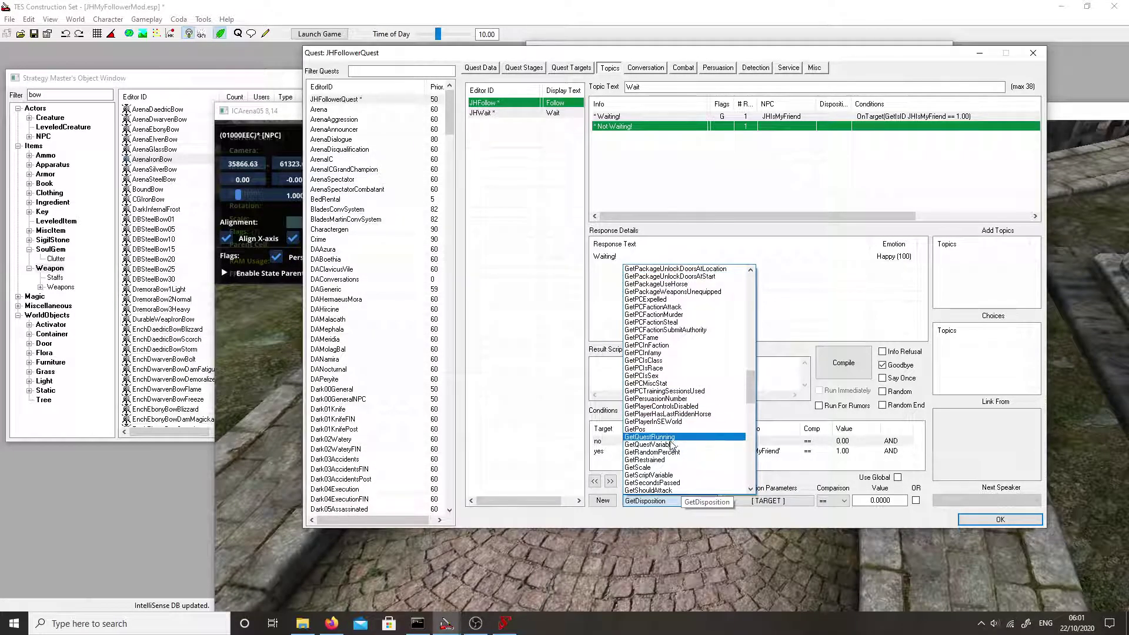
pyautogui.click(673, 444)
# Step: Set the new condition's parameters to quest JHFollowerQuest and variable JHWaiting, with a comparison value of 1
pyautogui.click(747, 502)
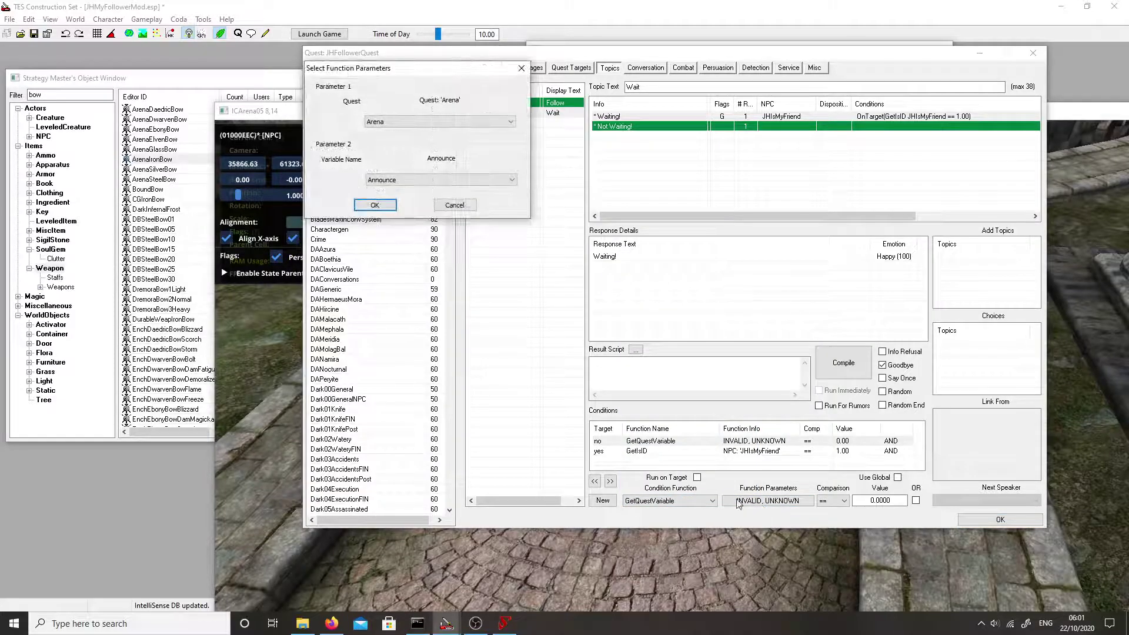
pyautogui.click(402, 125)
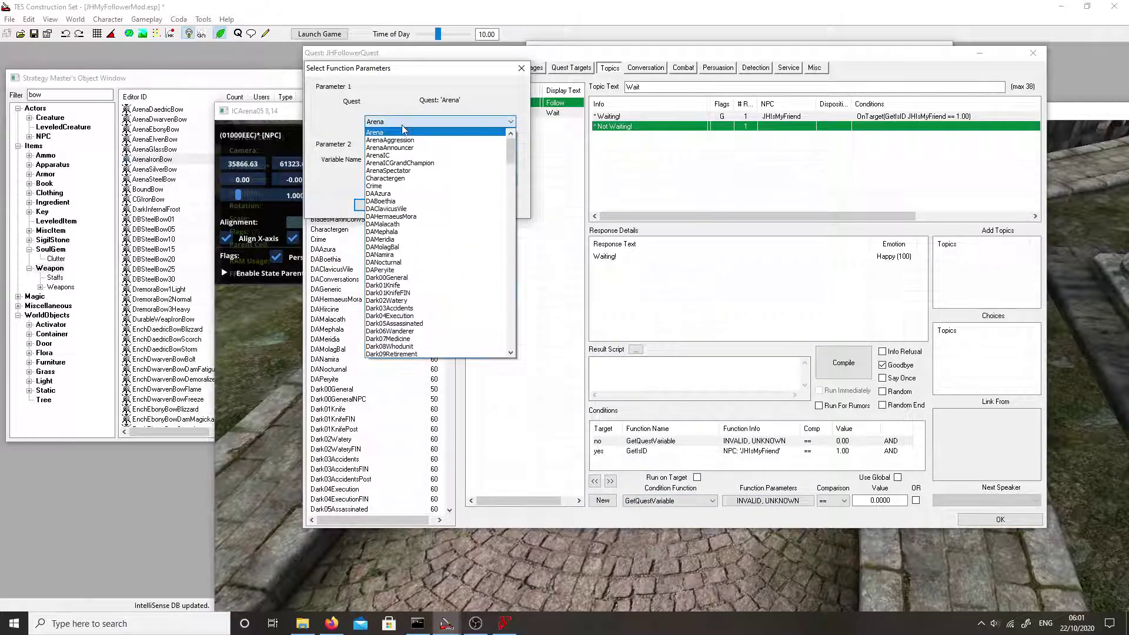
pyautogui.press('j')
pyautogui.click(425, 121)
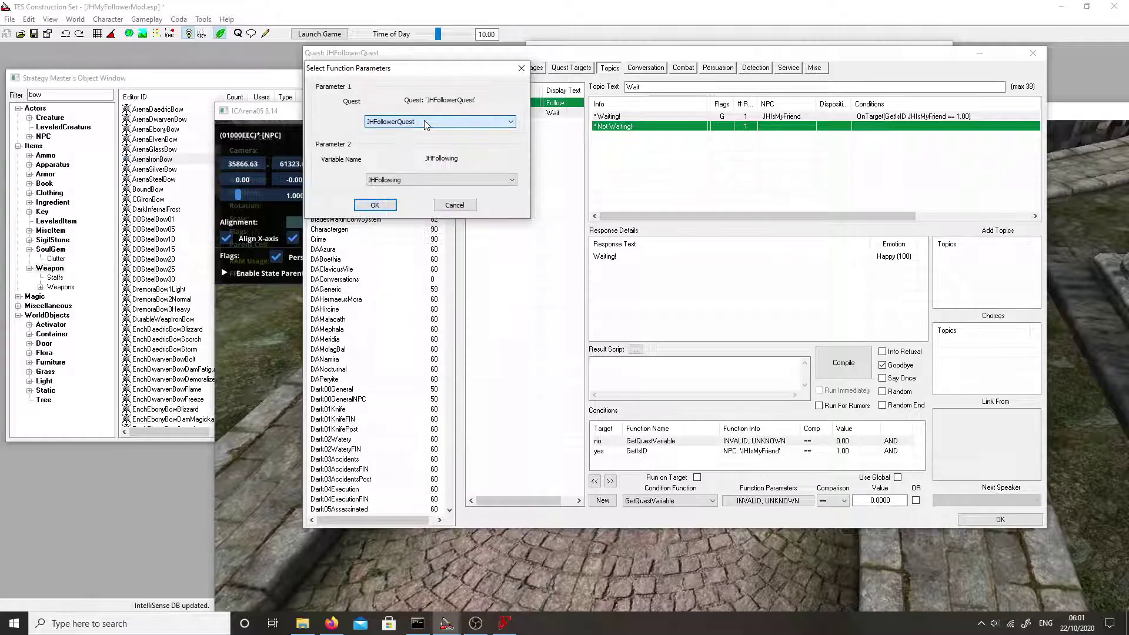
pyautogui.click(376, 180)
pyautogui.click(377, 180)
pyautogui.click(375, 180)
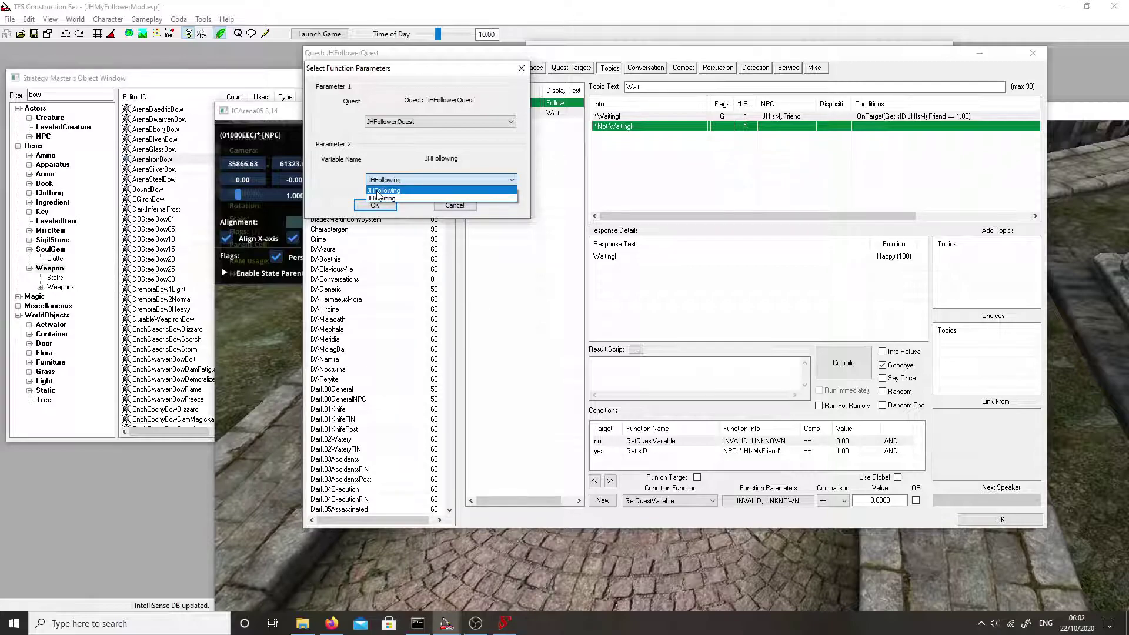
pyautogui.click(378, 191)
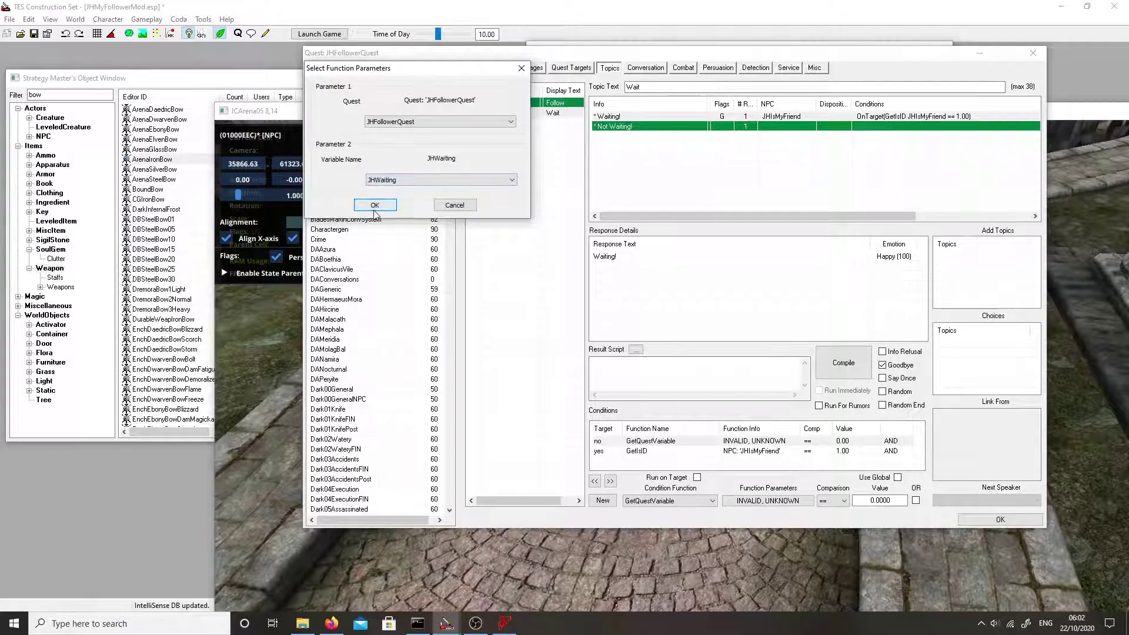
pyautogui.click(370, 207)
pyautogui.moveTo(854, 500); pyautogui.dragTo(911, 499)
pyautogui.write('1')
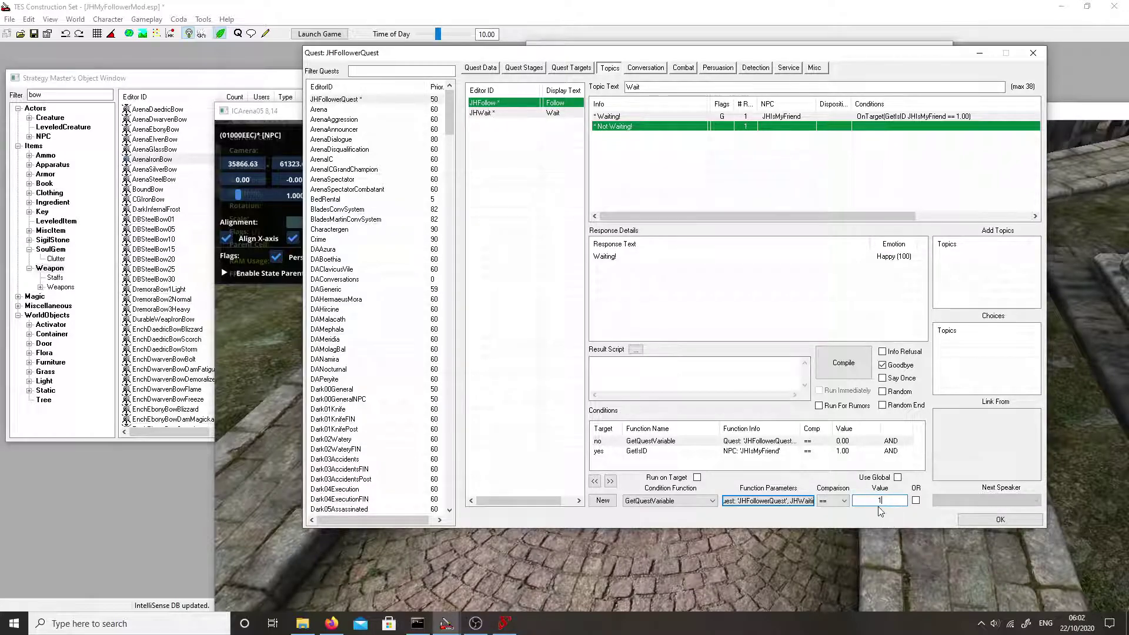
pyautogui.click(833, 469)
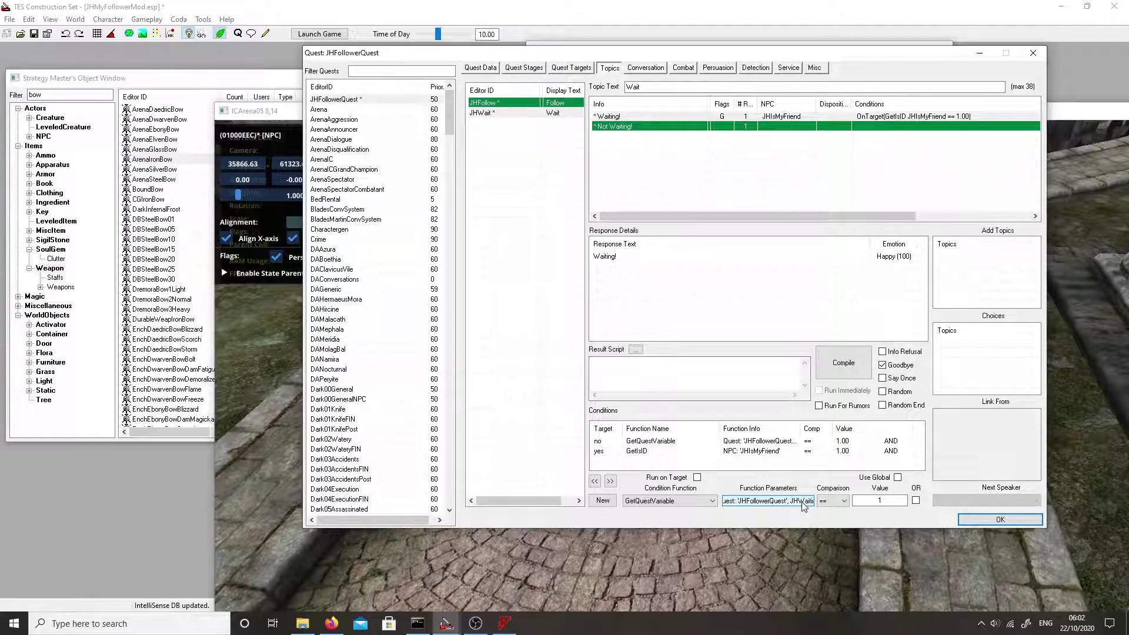
# Step: Copy all conditions of the "Waiting!" response and paste them into the "Not Waiting!" response
pyautogui.rightClick(786, 464)
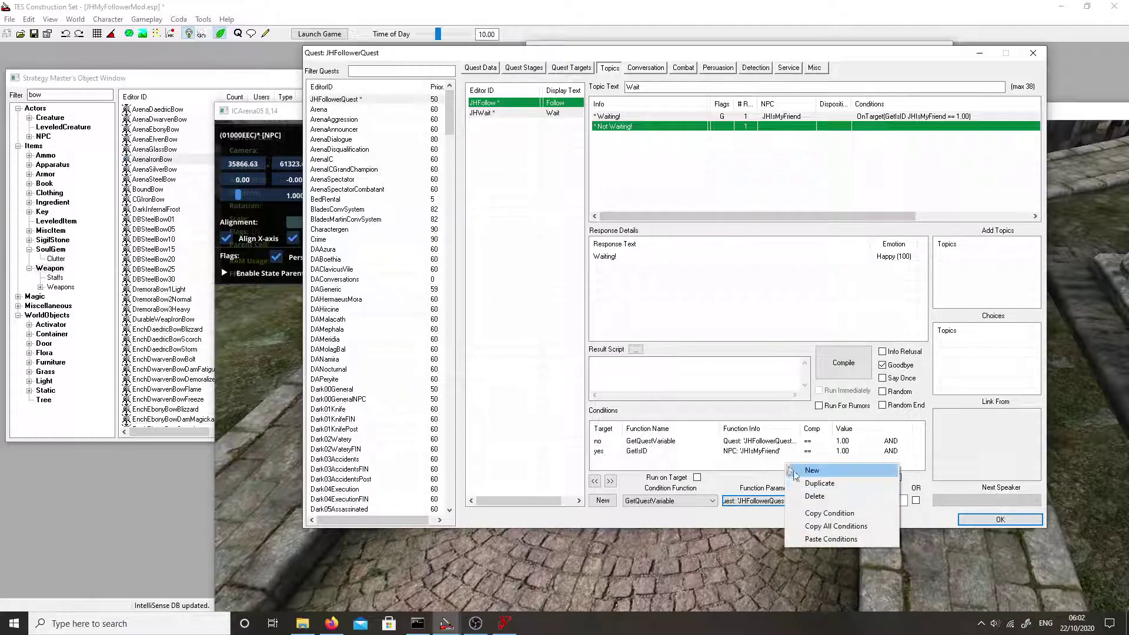
pyautogui.click(829, 526)
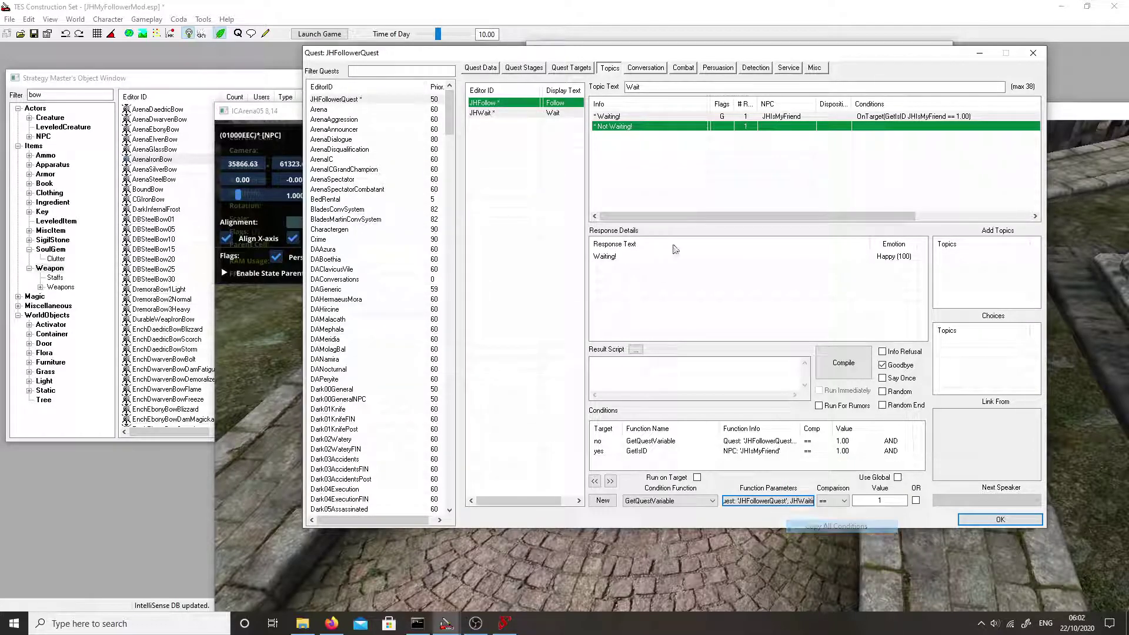
pyautogui.click(619, 127)
pyautogui.rightClick(644, 458)
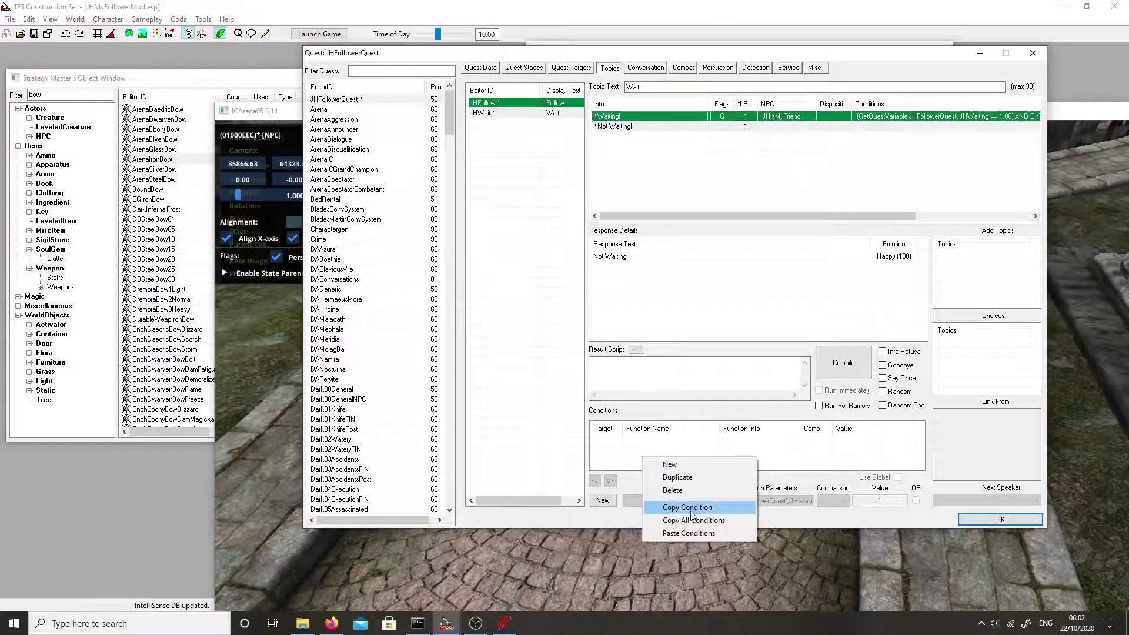
pyautogui.click(676, 533)
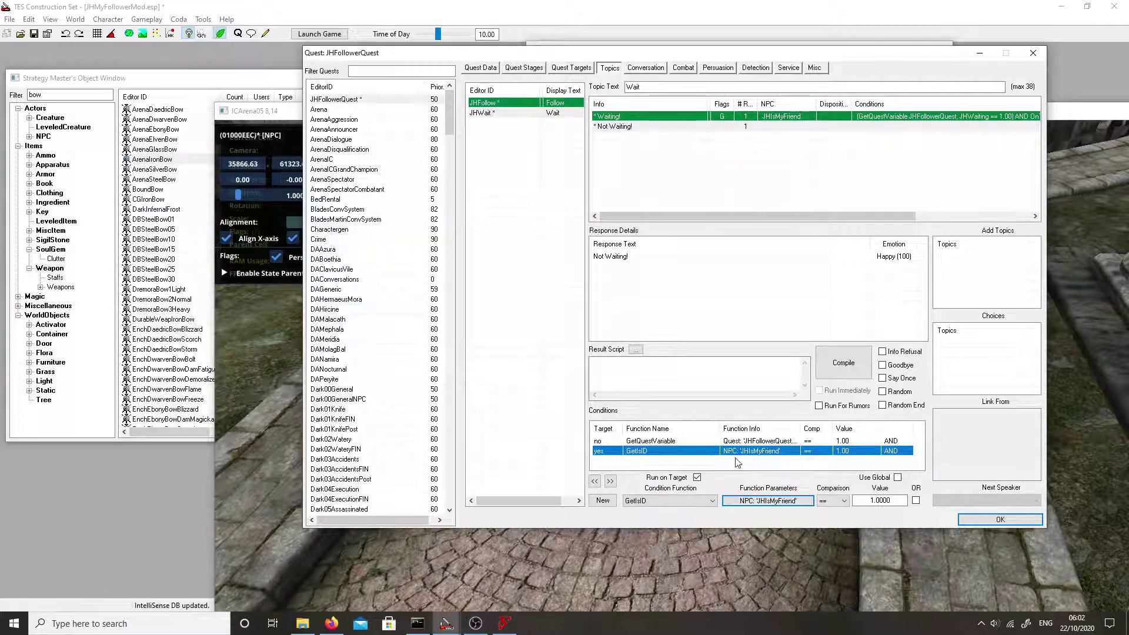
# Step: Set the comparison value of the "Not Waiting!" response's GetQuestVariable condition to 0
pyautogui.click(705, 444)
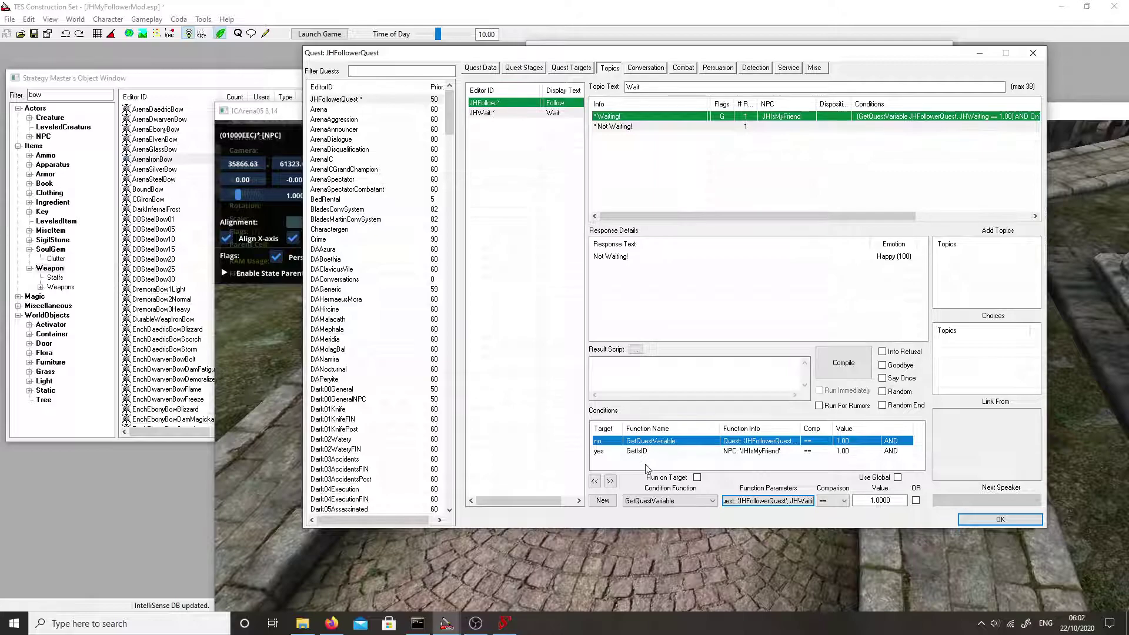
pyautogui.doubleClick(870, 500)
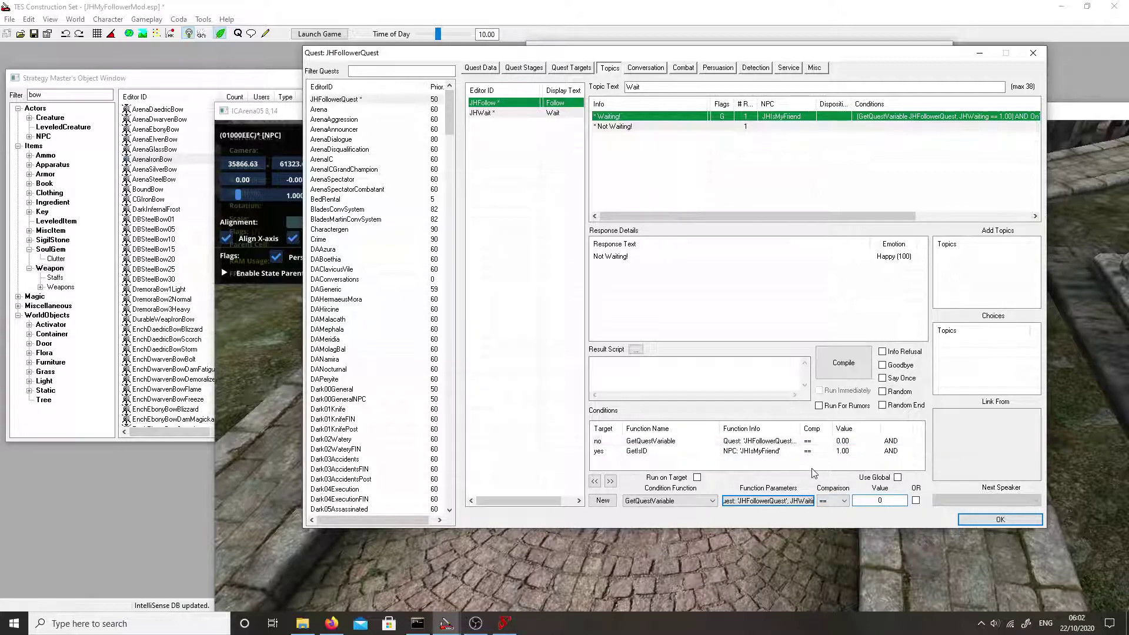
pyautogui.click(766, 451)
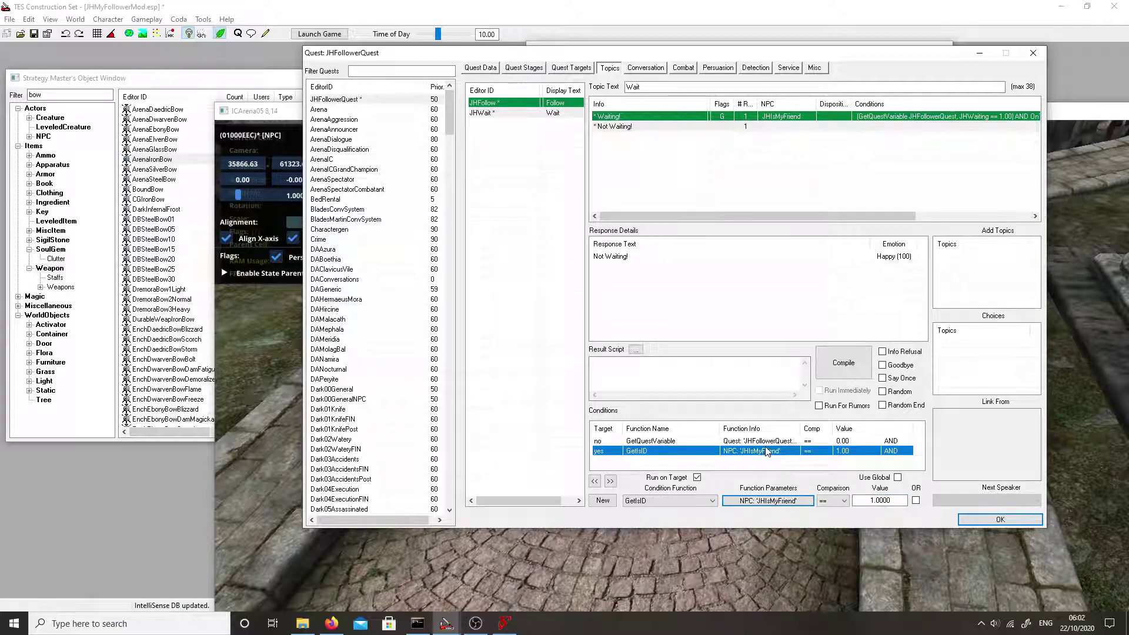
pyautogui.keyDown('shift'); pyautogui.click(621, 125); pyautogui.keyUp('shift')
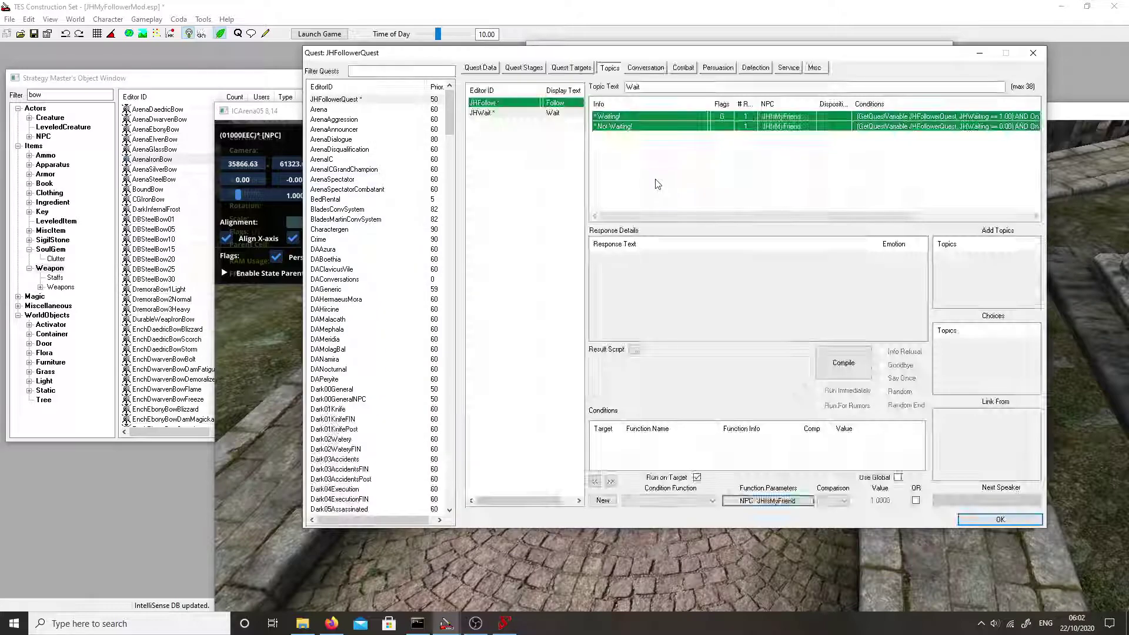
pyautogui.click(621, 118)
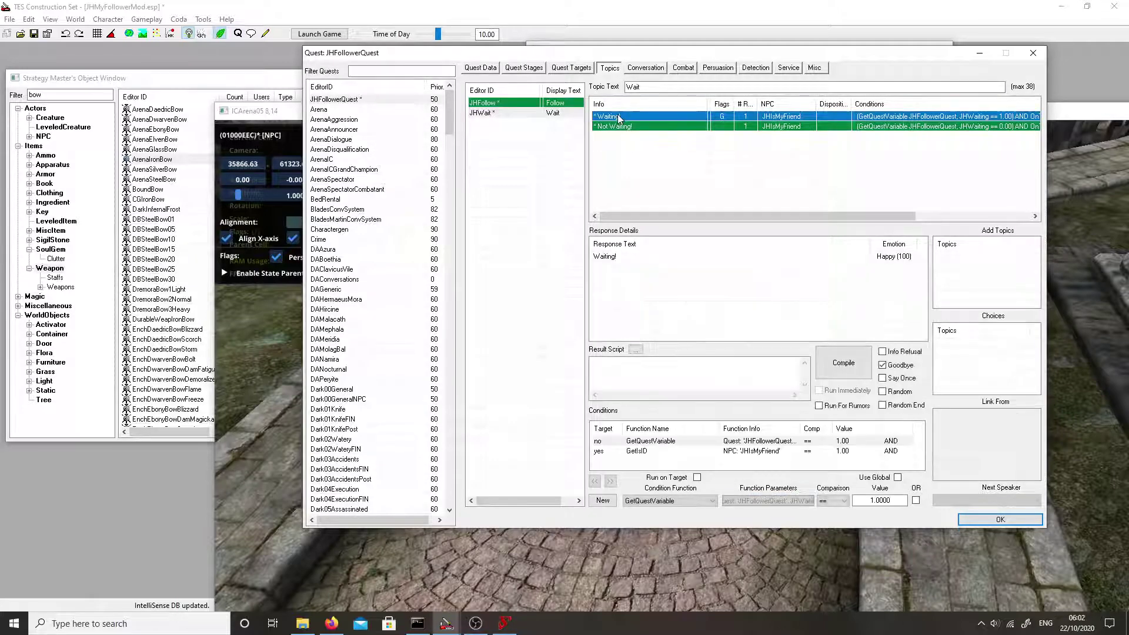
# Step: Copy the result script of the Follow topic's "Following!" response into the result script of the Wait topic's "Waiting!" response
pyautogui.click(502, 105)
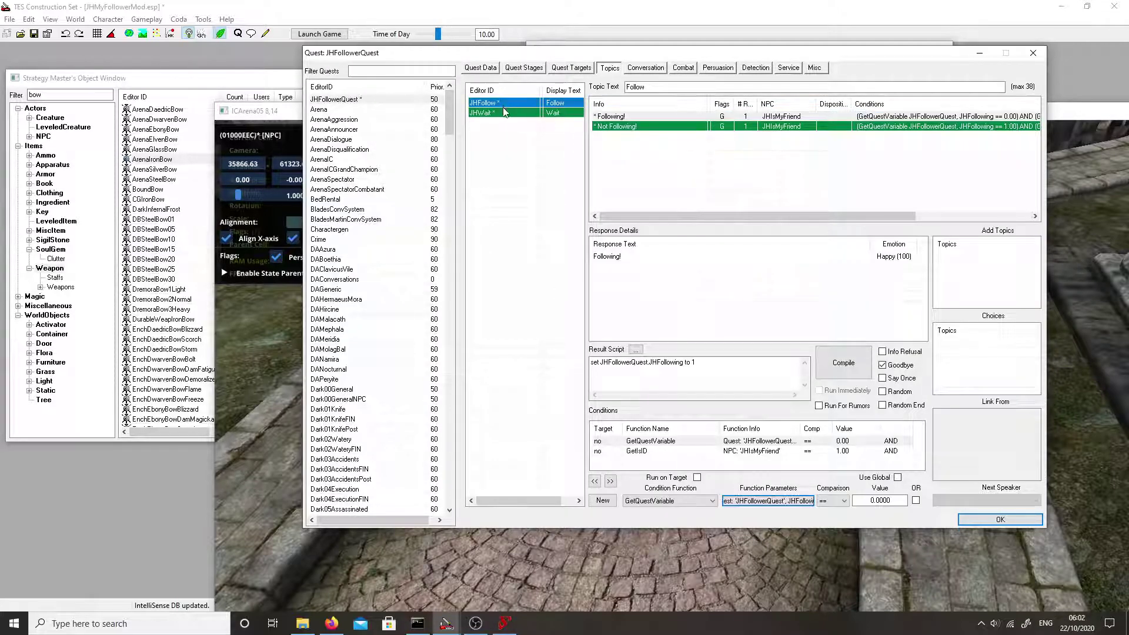
pyautogui.click(626, 116)
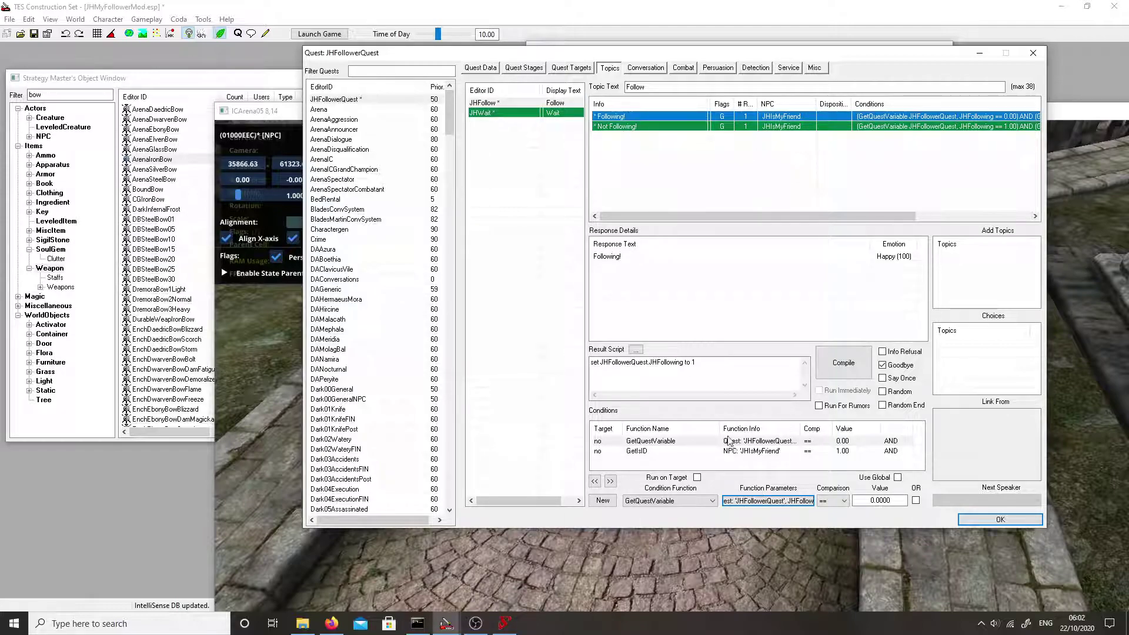
pyautogui.click(698, 376)
pyautogui.hotkey('ctrl', 'a')
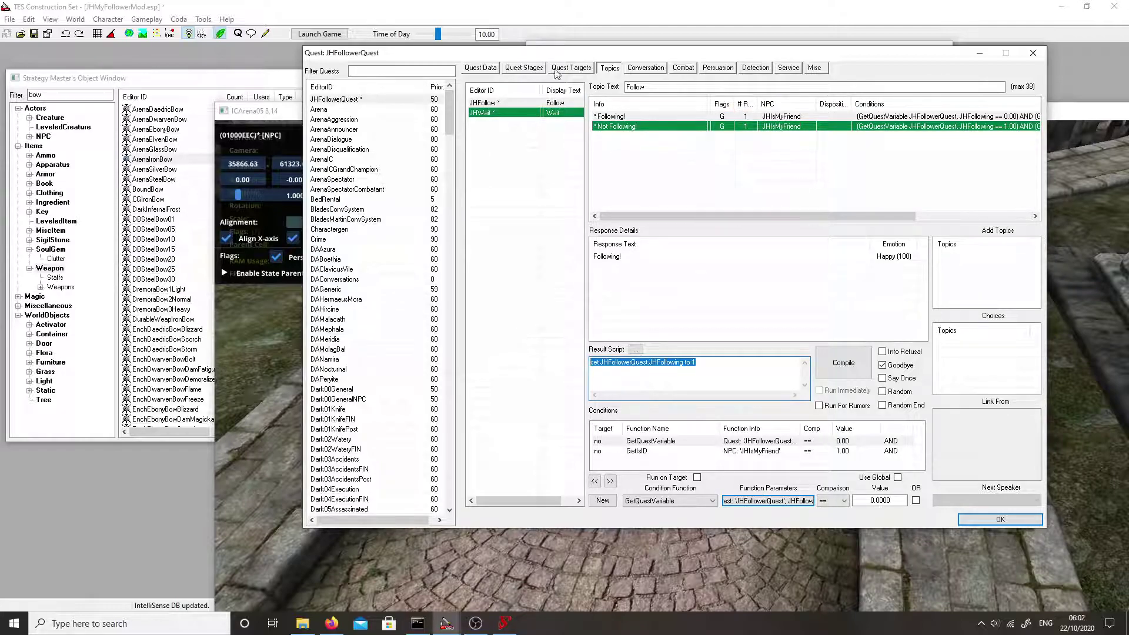
pyautogui.click(488, 113)
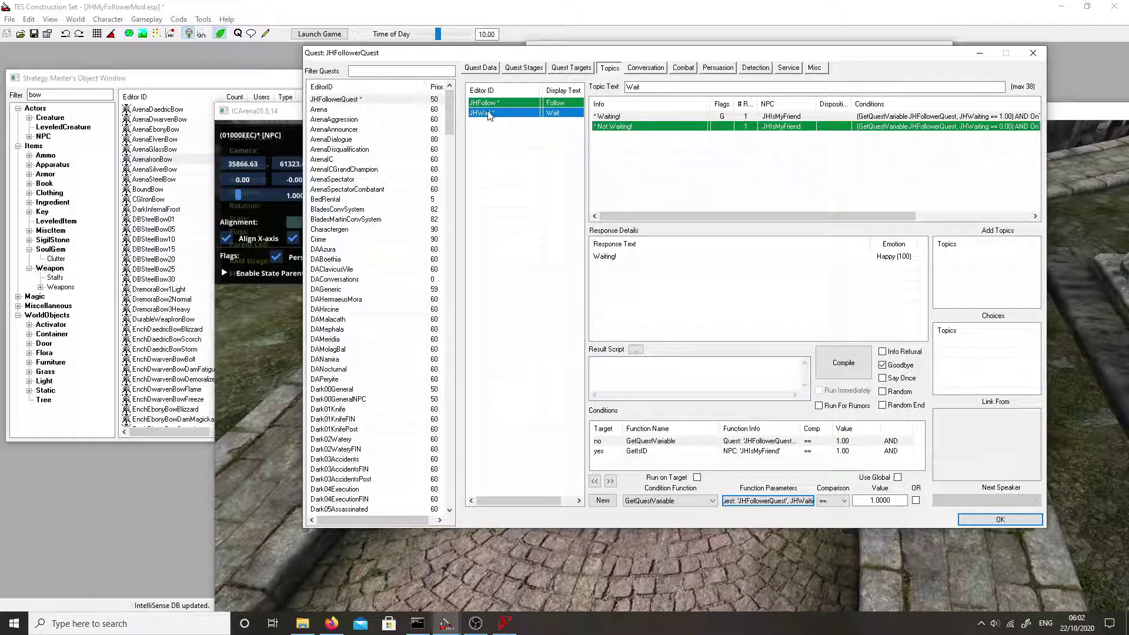
pyautogui.click(630, 379)
pyautogui.hotkey('ctrl', 'v')
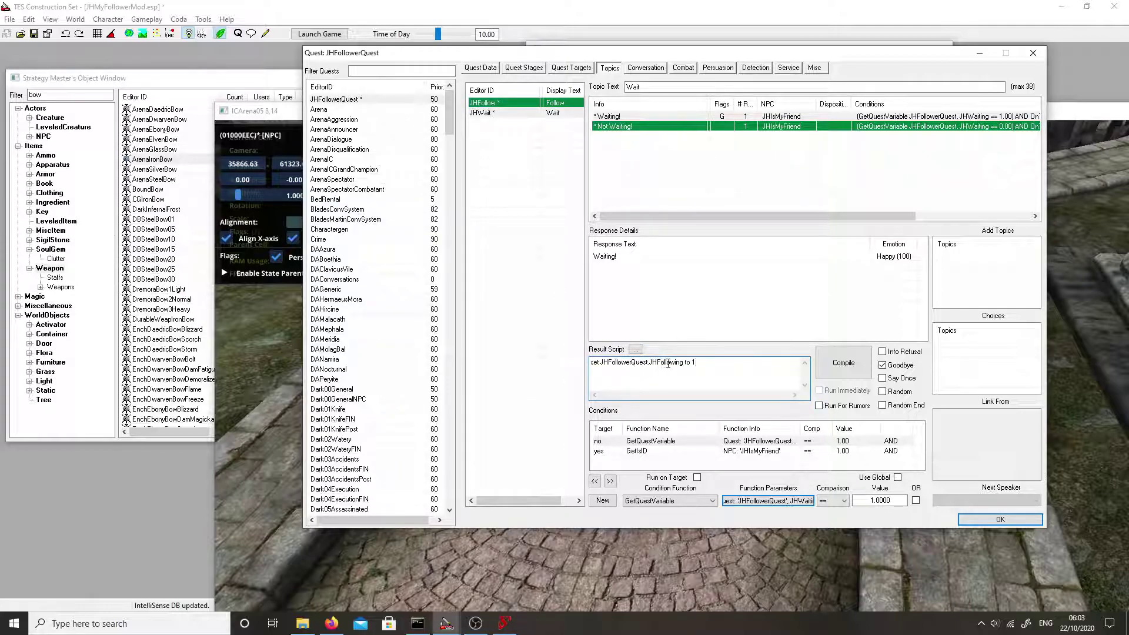
# Step: Change the "Waiting!" result script to "set JHFollowerQuest.JHWaiting to 1", check the variable name in JHFollowerScript, and compile
pyautogui.moveTo(684, 363); pyautogui.dragTo(653, 371)
pyautogui.write('Wait')
pyautogui.moveTo(446, 623)
pyautogui.click(509, 567)
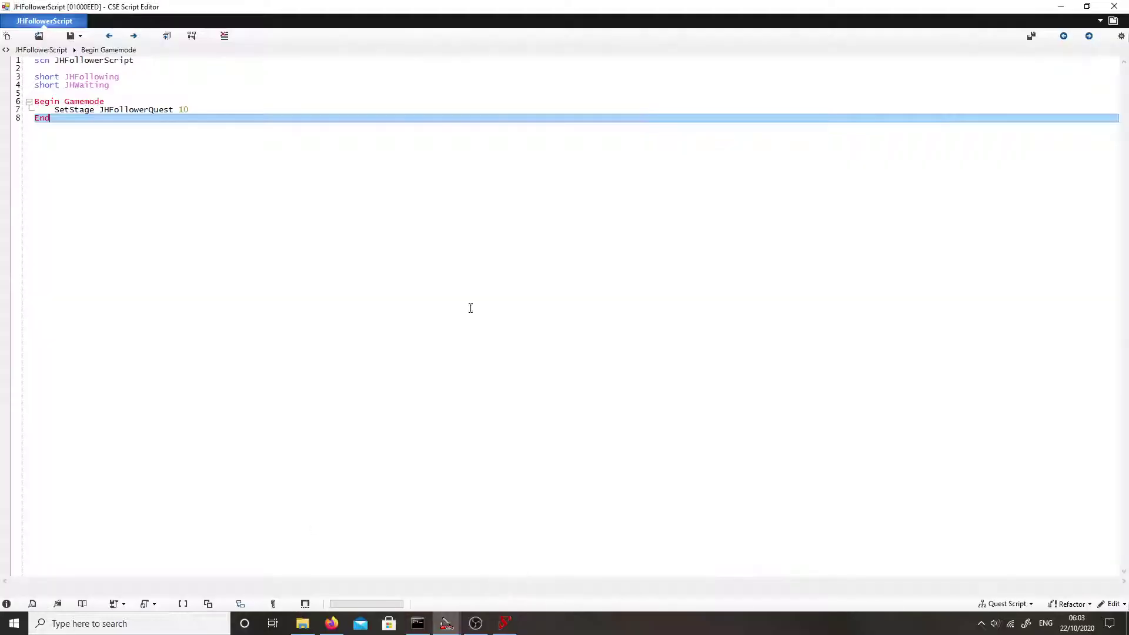
pyautogui.moveTo(122, 95); pyautogui.dragTo(30, 83)
pyautogui.click(1061, 6)
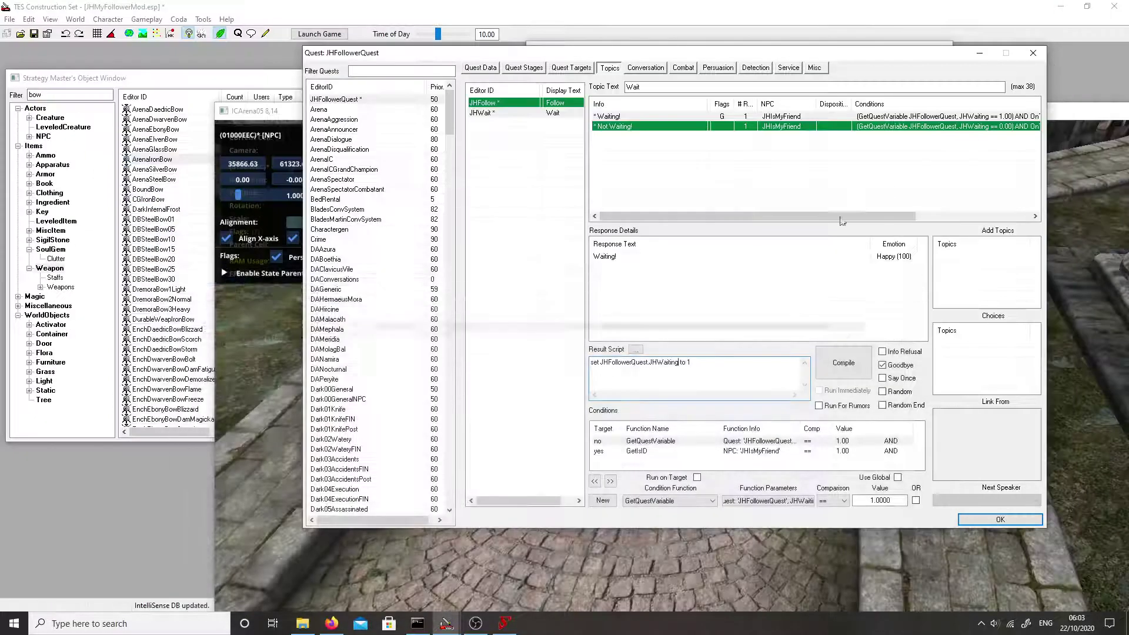
pyautogui.click(843, 363)
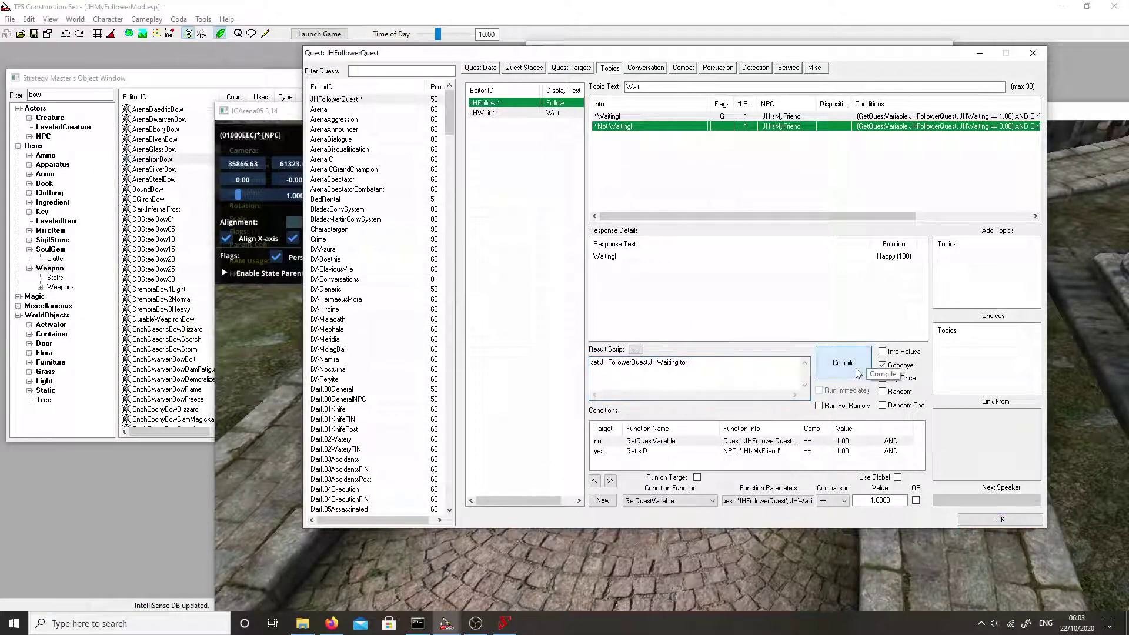
# Step: Copy the "Waiting!" result script into the "Not Waiting!" response, change it to "set JHFollowerQuest.JHWaiting to 0", and compile it
pyautogui.moveTo(699, 365); pyautogui.dragTo(555, 361)
pyautogui.hotkey('ctrl', 'c')
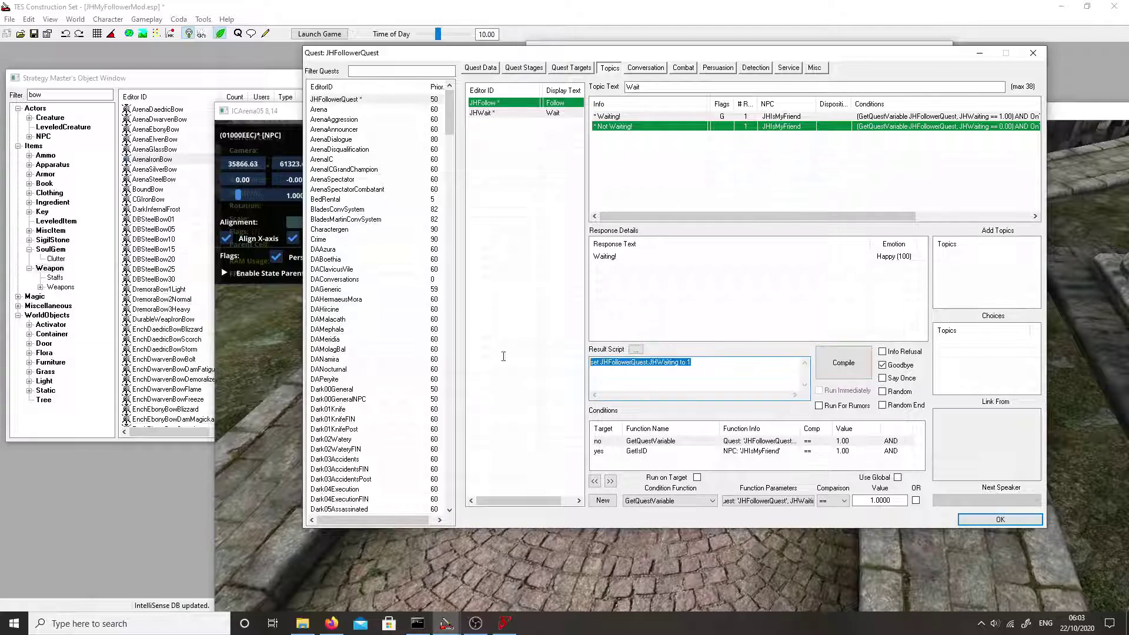
pyautogui.click(637, 130)
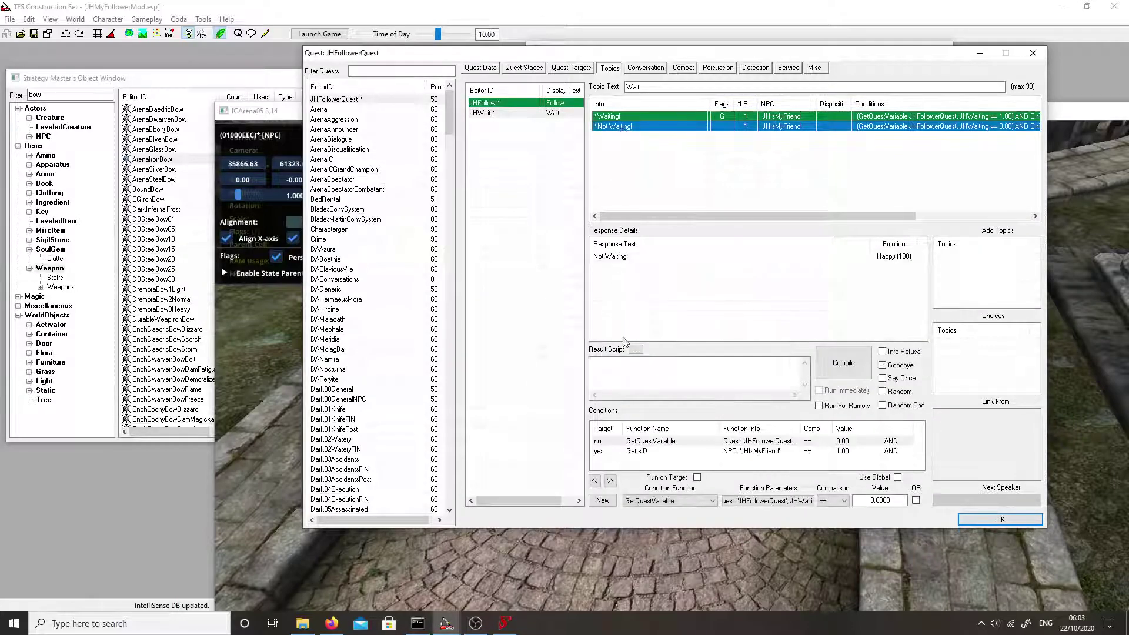
pyautogui.rightClick(624, 363)
pyautogui.click(651, 413)
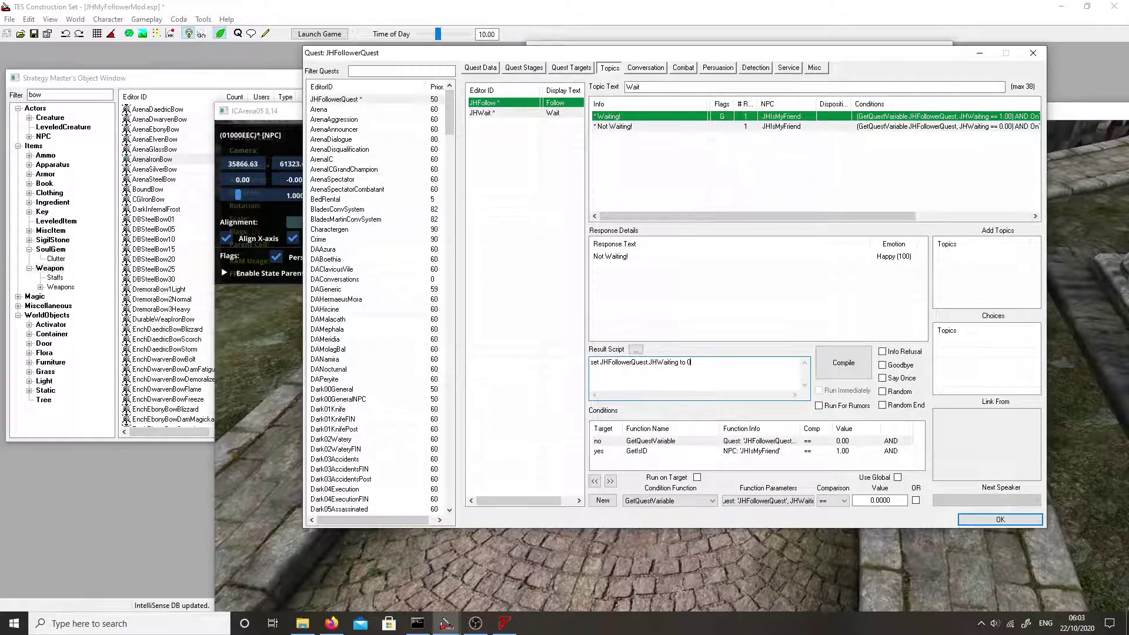
pyautogui.click(842, 346)
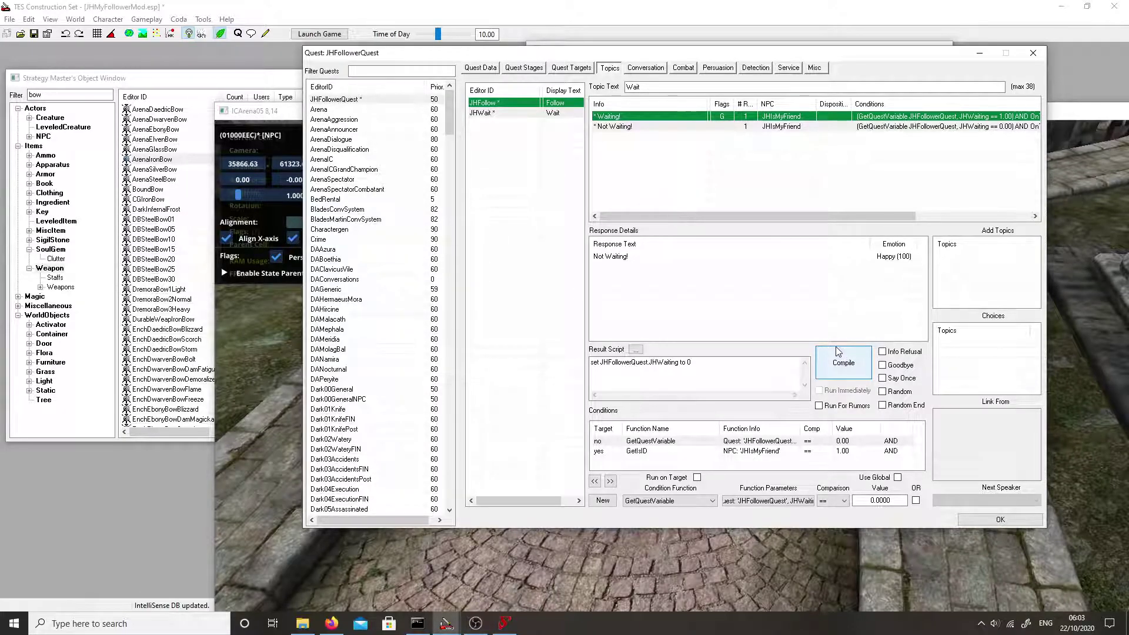
# Step: Compare the Follow and Wait responses and enable the Goodbye flag on the "Not Waiting!" response
pyautogui.click(617, 117)
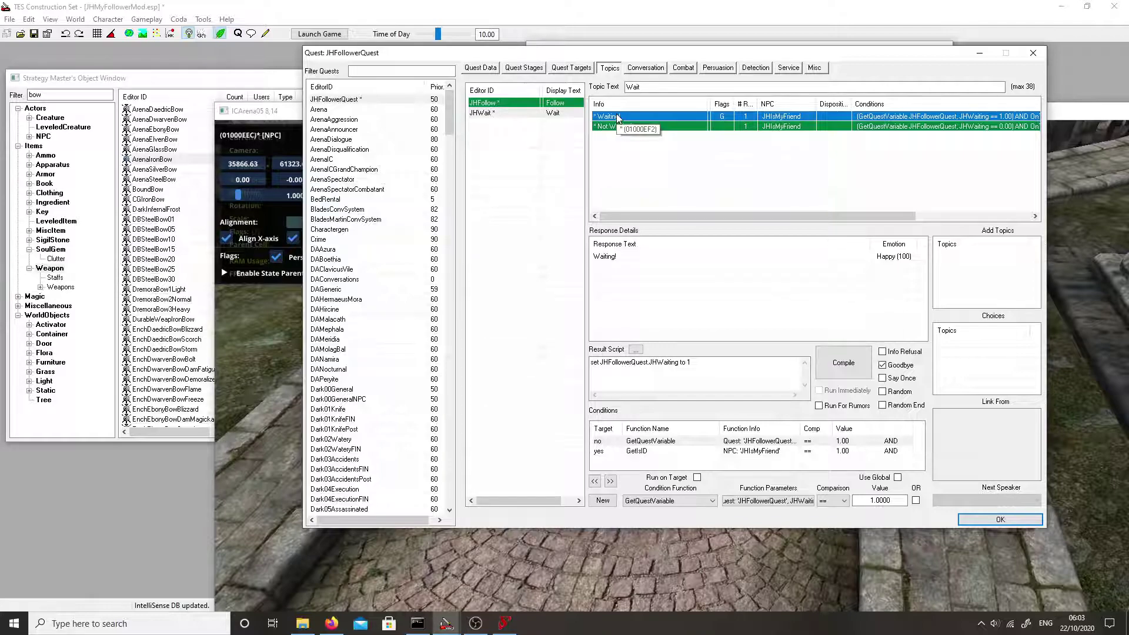
pyautogui.click(628, 126)
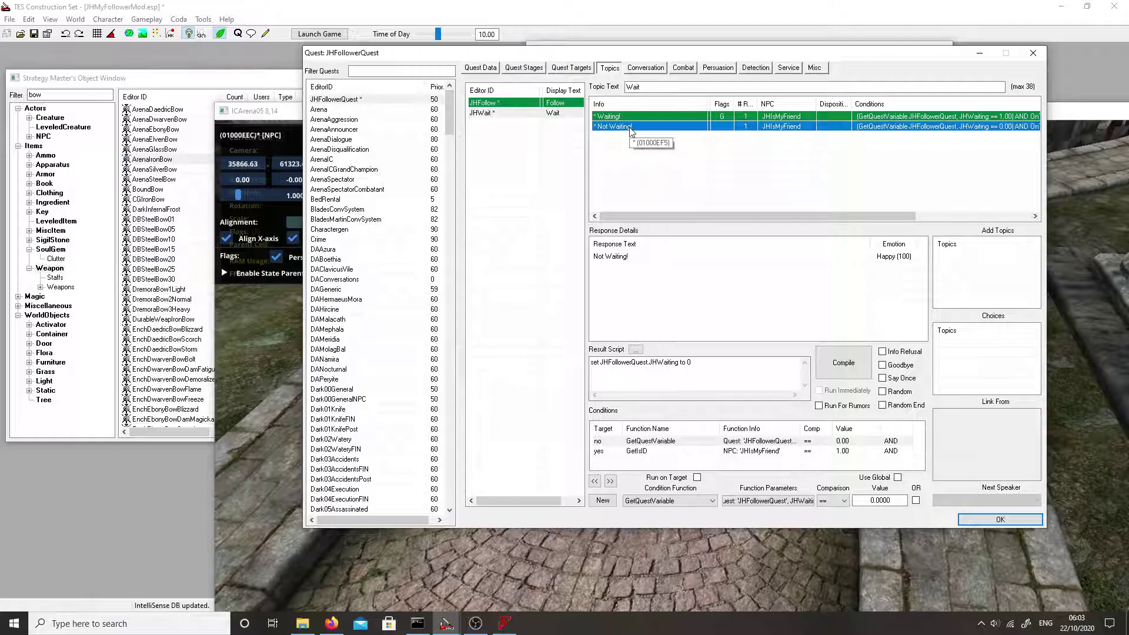
pyautogui.click(629, 116)
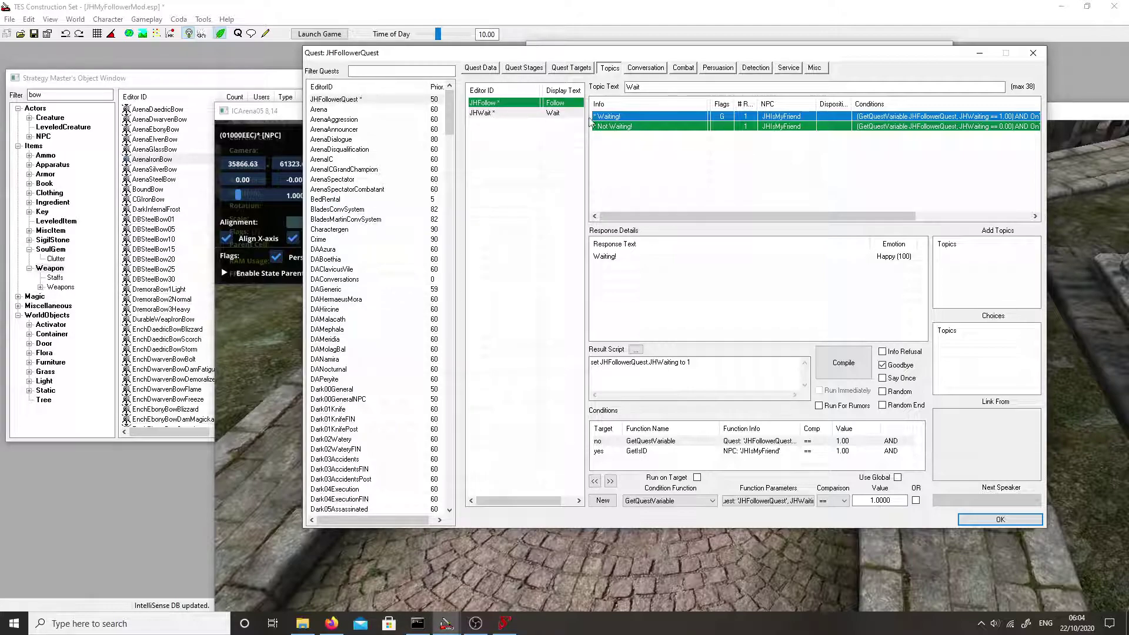
pyautogui.click(487, 103)
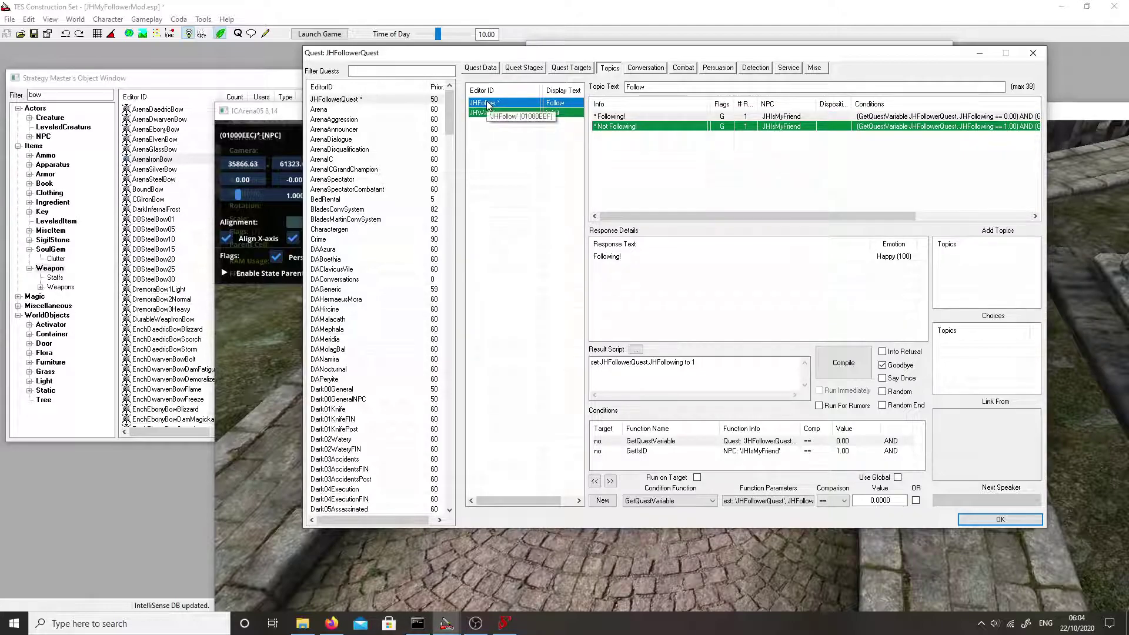
pyautogui.click(482, 112)
pyautogui.click(603, 118)
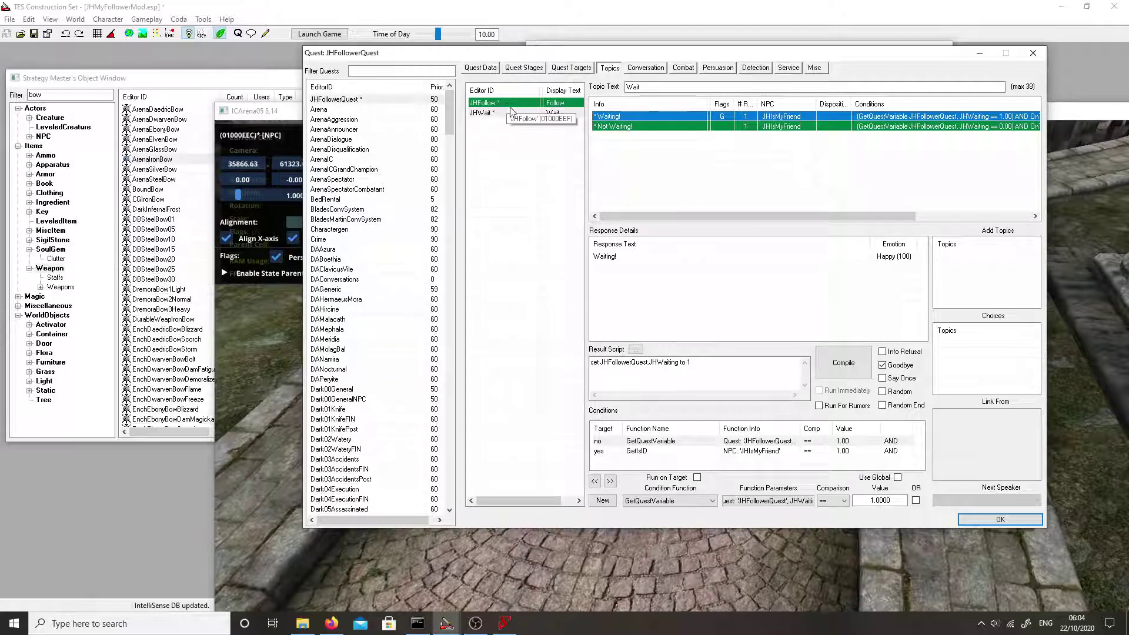
pyautogui.click(657, 128)
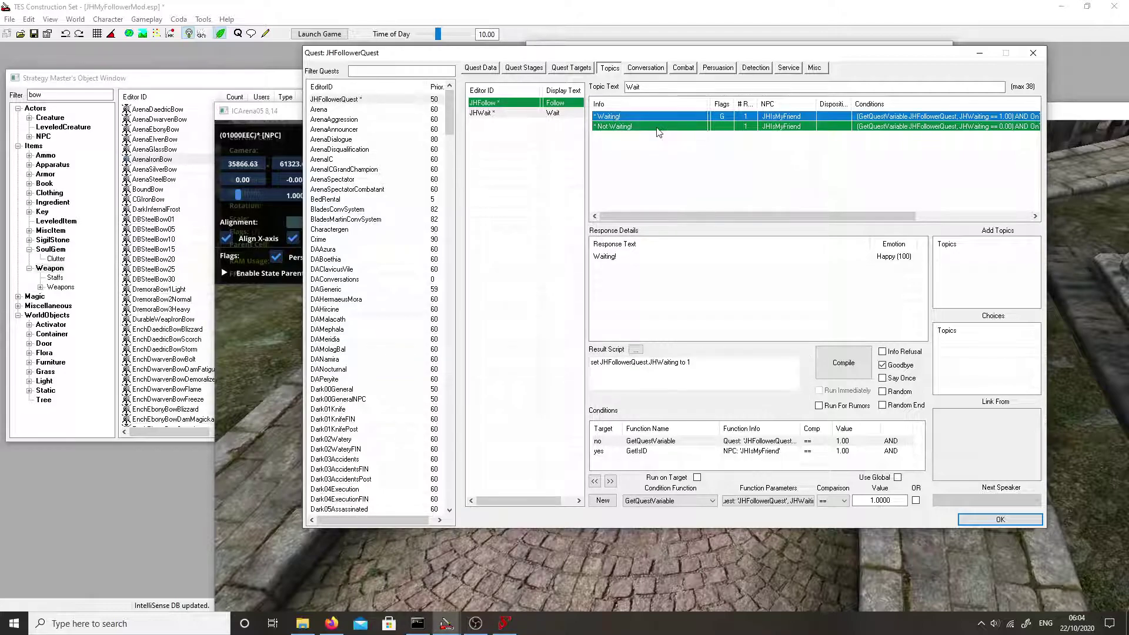
pyautogui.click(909, 368)
pyautogui.click(764, 203)
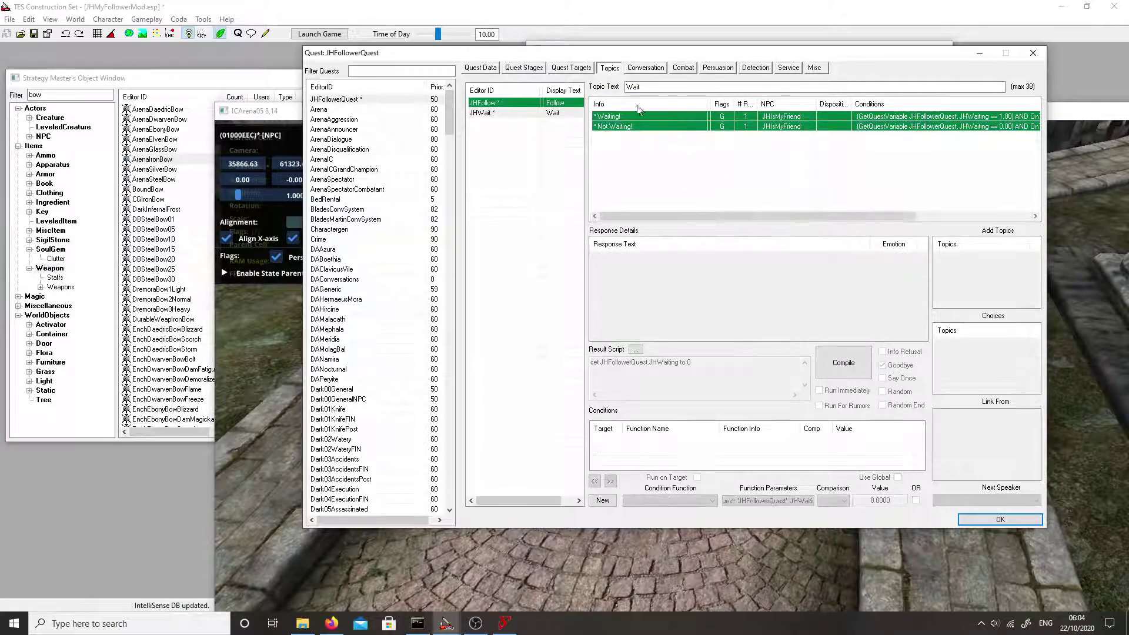
# Step: Change the variable in the "Waiting!" response's GetQuestVariable condition to JHFollowing
pyautogui.click(641, 116)
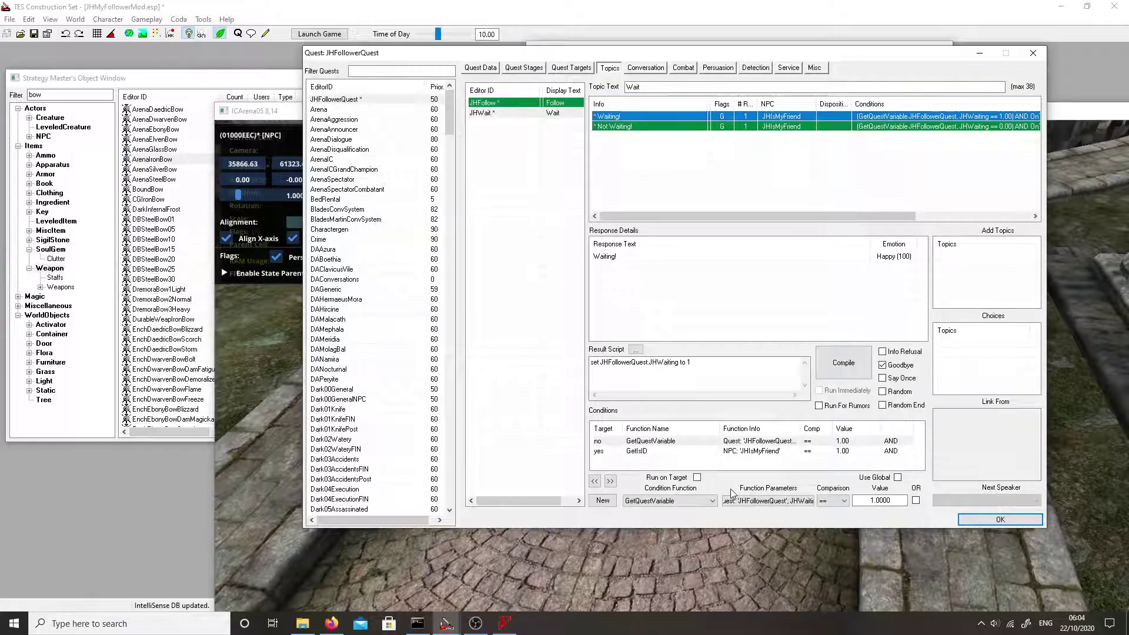
pyautogui.rightClick(693, 460)
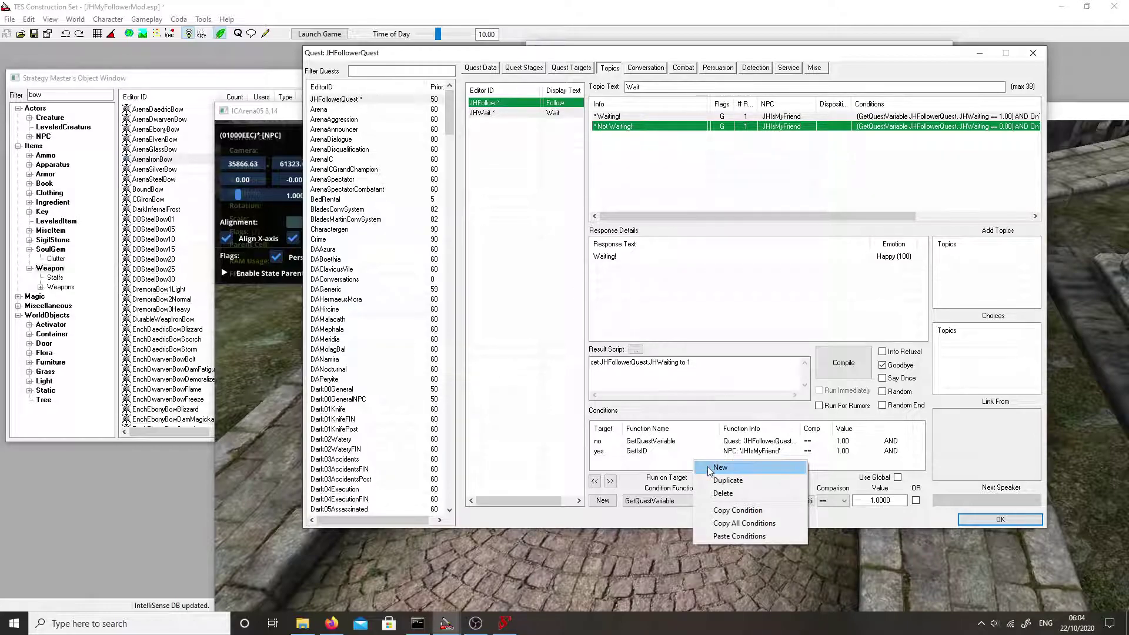
pyautogui.click(689, 461)
pyautogui.click(676, 444)
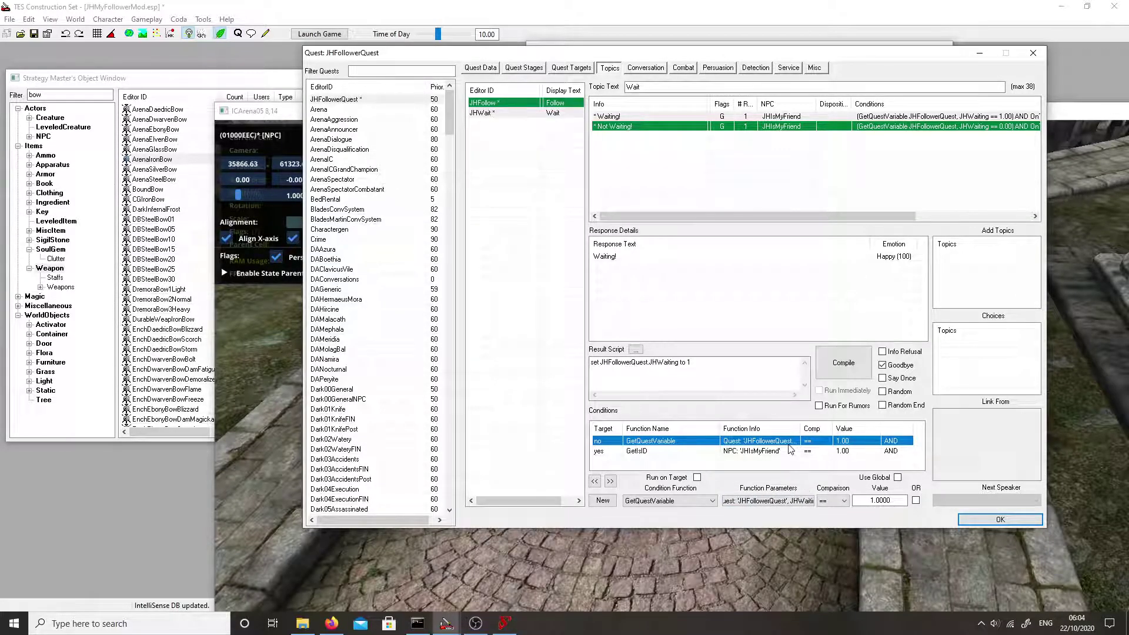
pyautogui.doubleClick(739, 502)
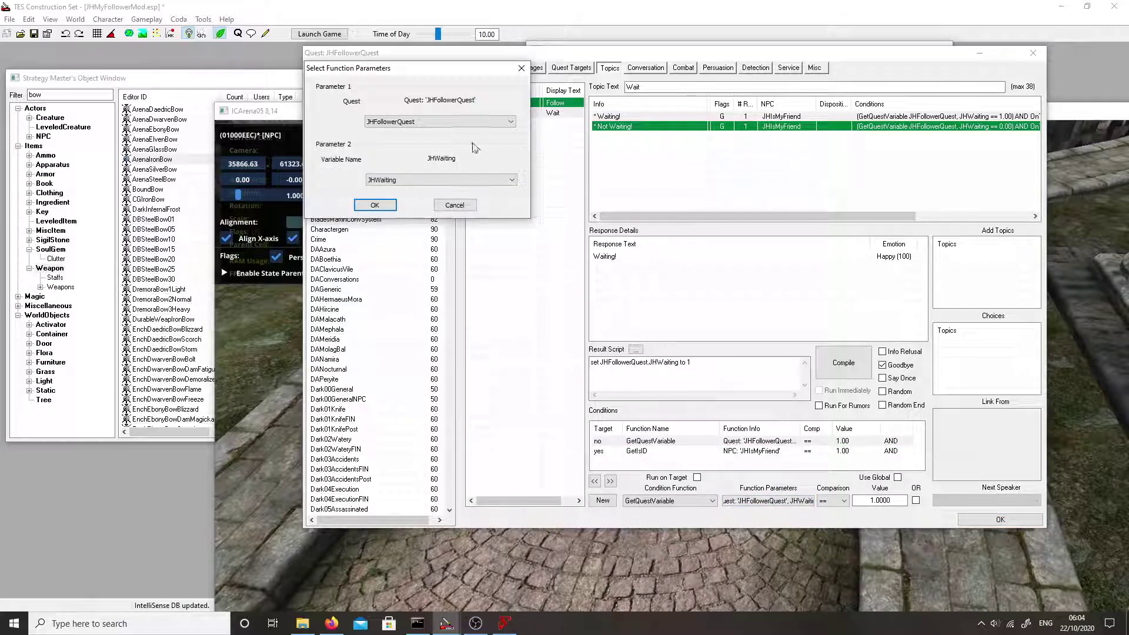
pyautogui.click(397, 179)
pyautogui.click(383, 191)
pyautogui.click(375, 205)
pyautogui.click(757, 442)
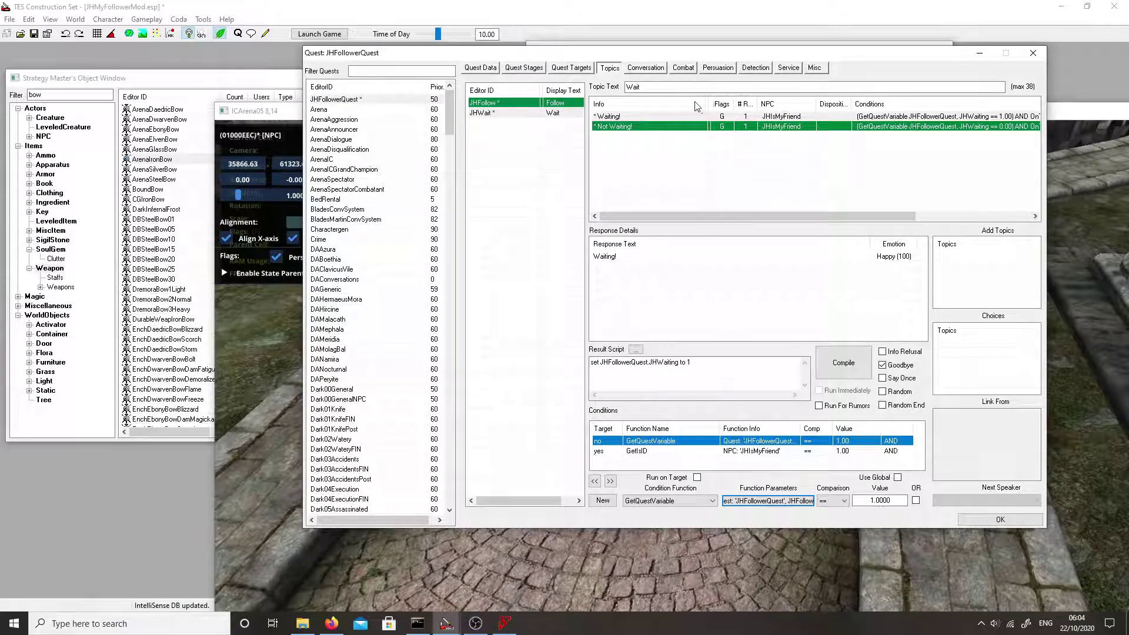
# Step: Change the variable in the "Not Waiting!" response's GetQuestVariable condition to JHFollowing, keeping JHFollowerQuest as the quest
pyautogui.click(640, 126)
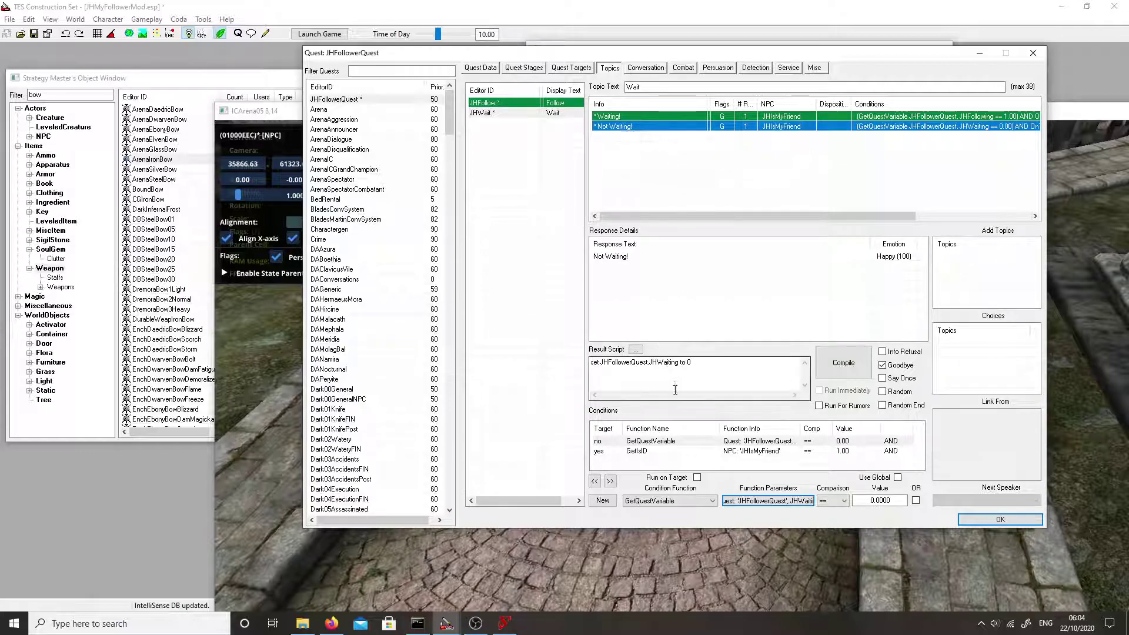
pyautogui.click(659, 444)
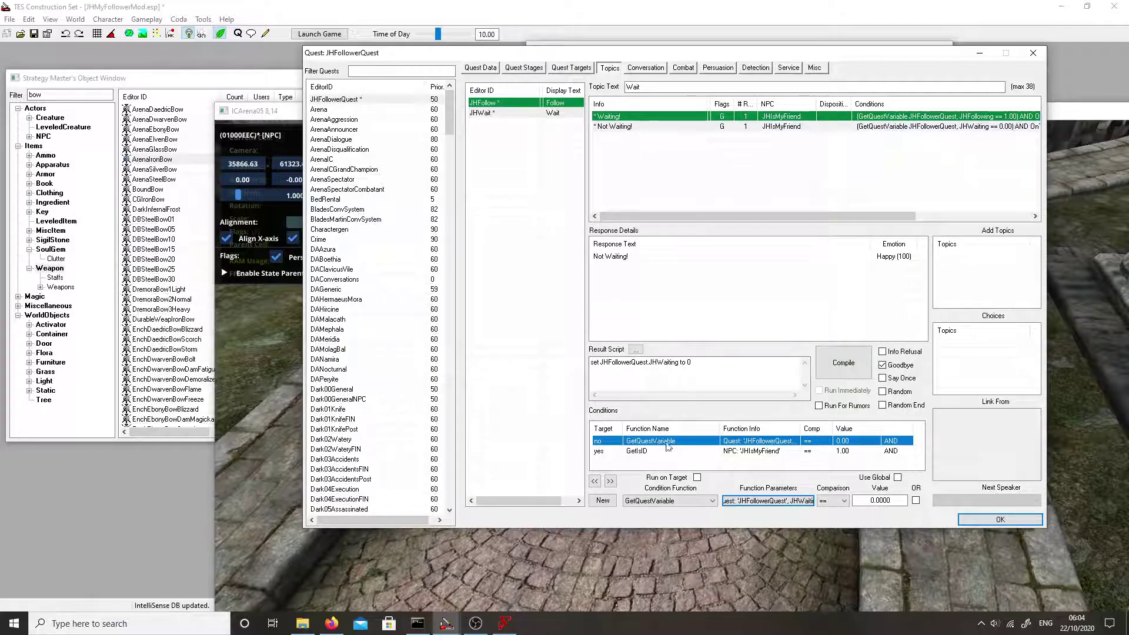
pyautogui.click(768, 500)
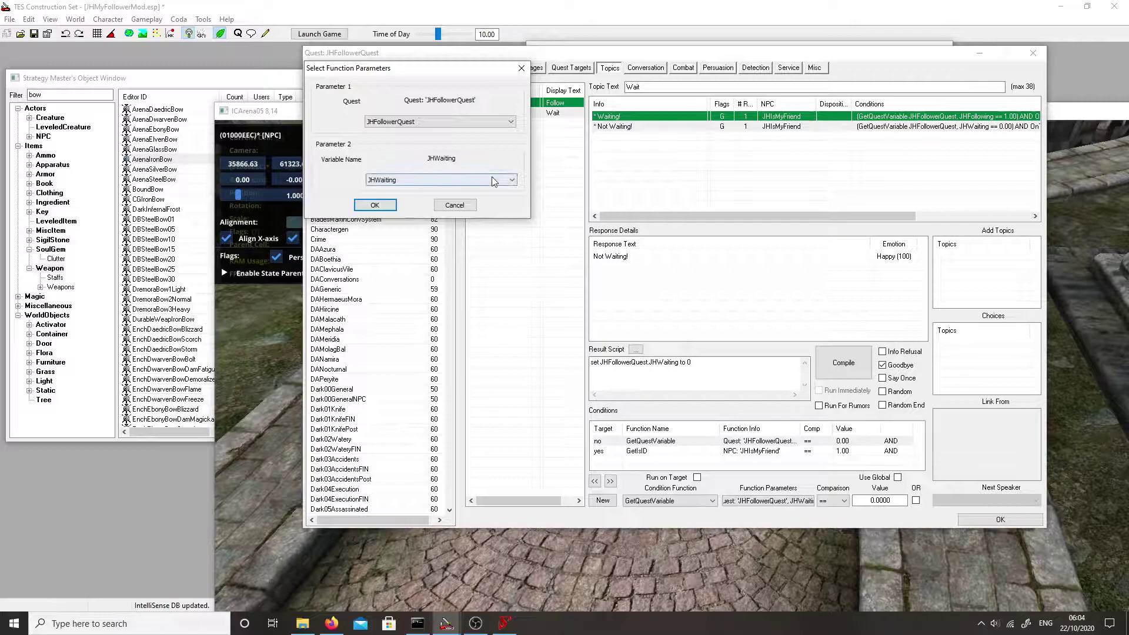
pyautogui.click(393, 179)
pyautogui.click(385, 191)
pyautogui.click(407, 121)
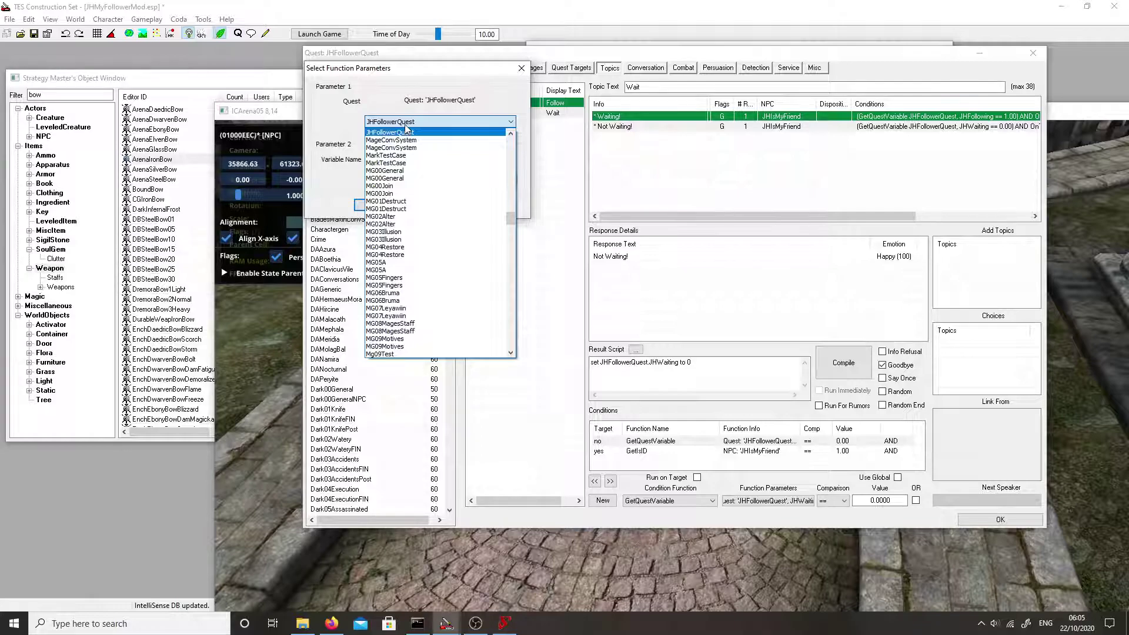
pyautogui.scroll(1, 405, 147)
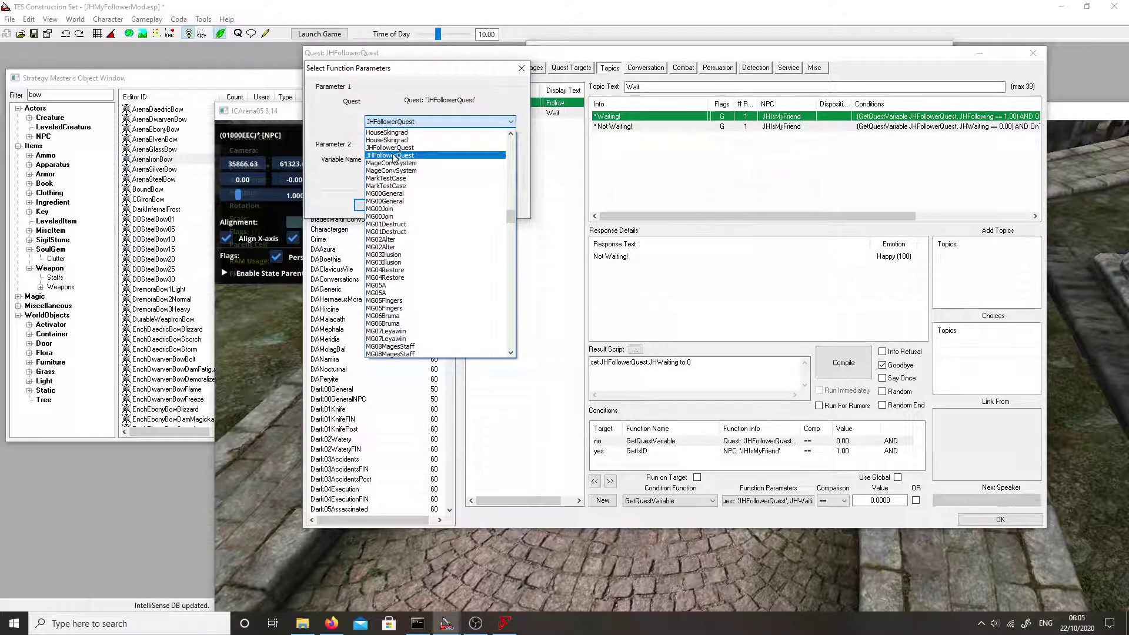
pyautogui.click(393, 155)
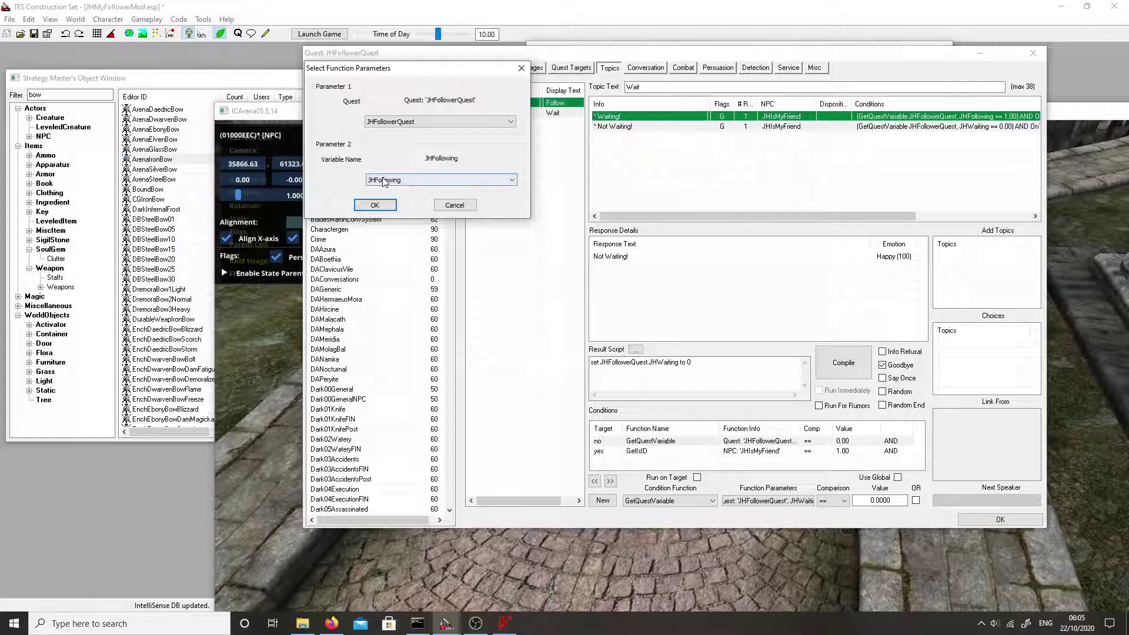
pyautogui.click(374, 204)
# Step: Recheck the quest and variable parameters of the "Not Waiting!" response's GetQuestVariable condition
pyautogui.click(644, 451)
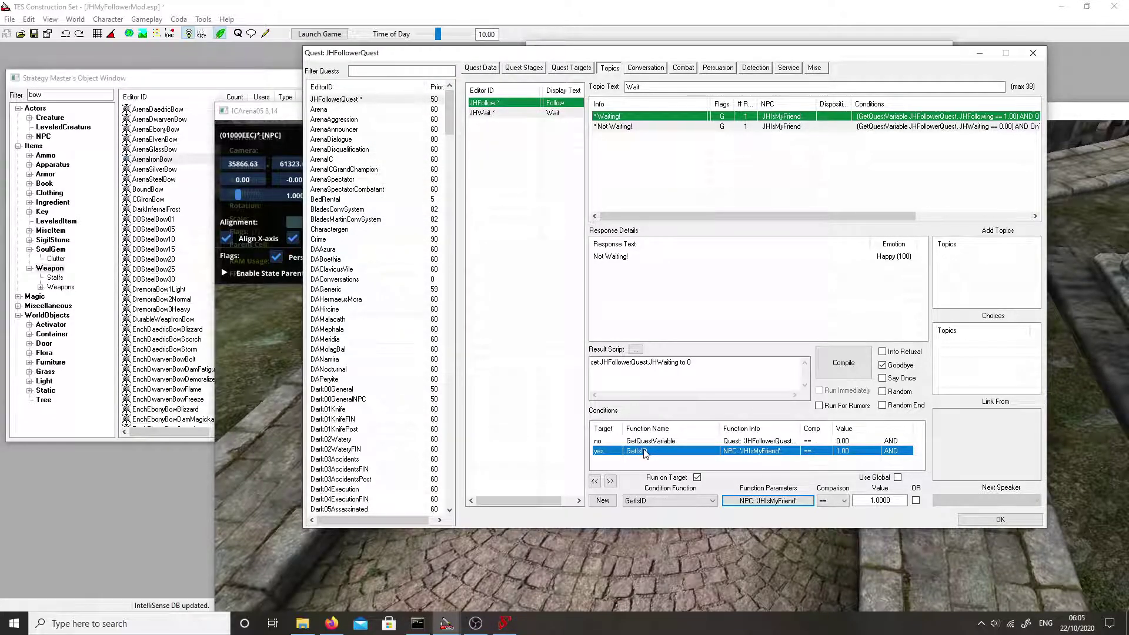
pyautogui.click(632, 441)
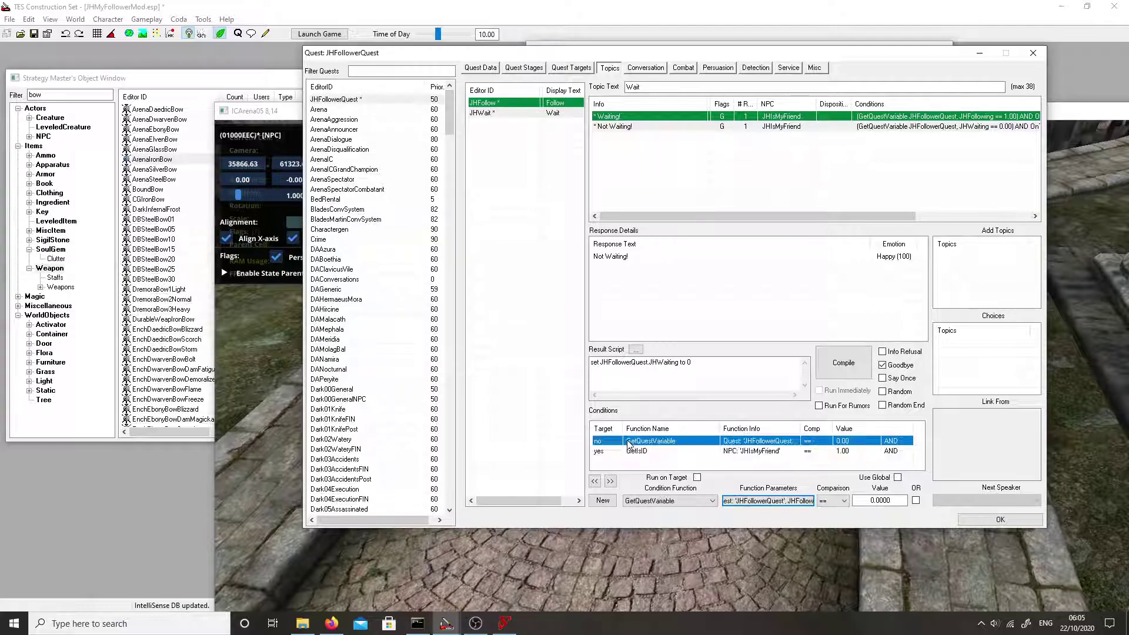
pyautogui.click(767, 500)
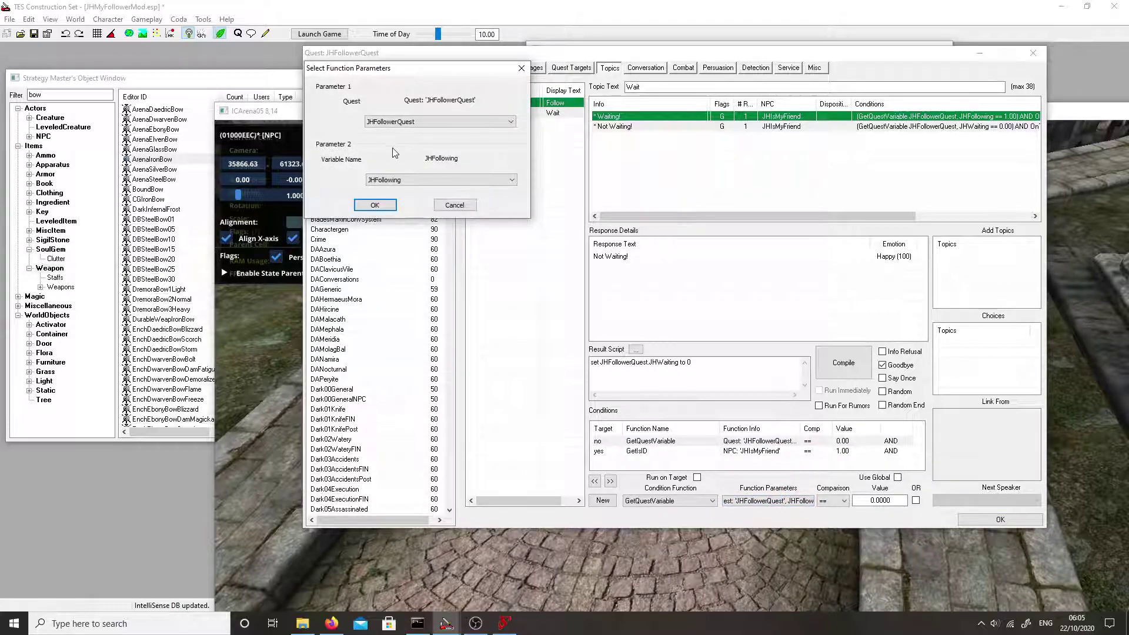
pyautogui.click(378, 181)
pyautogui.click(404, 197)
pyautogui.click(400, 180)
pyautogui.click(392, 190)
pyautogui.click(375, 204)
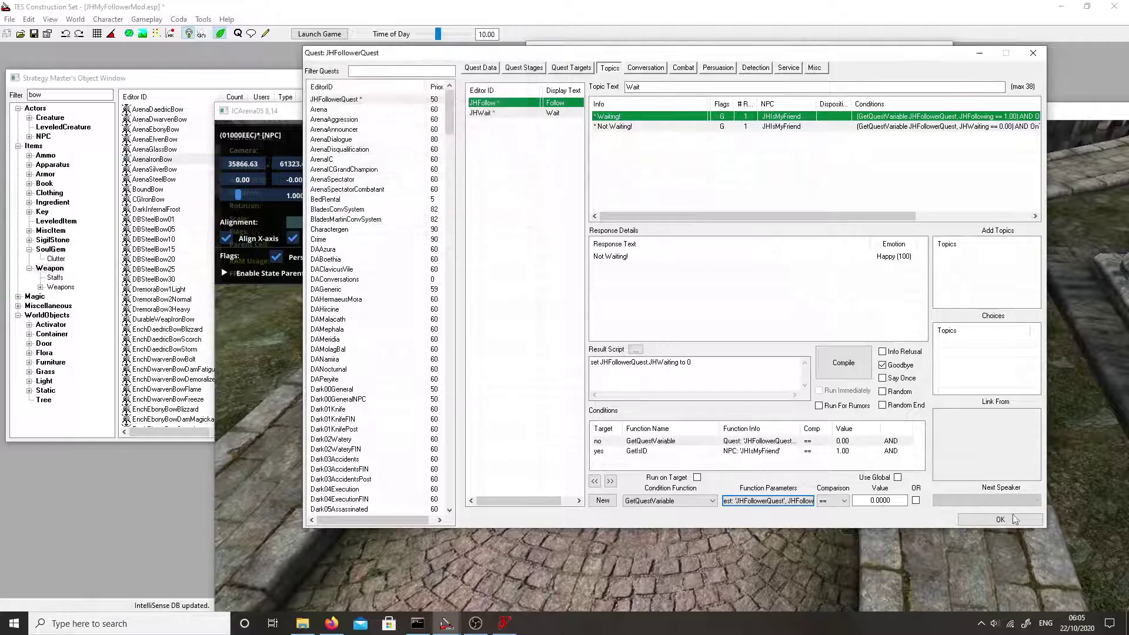
# Step: Set the comparison value of the "Not Waiting!" response's GetQuestVariable condition to 1
pyautogui.doubleClick(881, 500)
pyautogui.write('1')
pyautogui.click(800, 453)
pyautogui.click(778, 441)
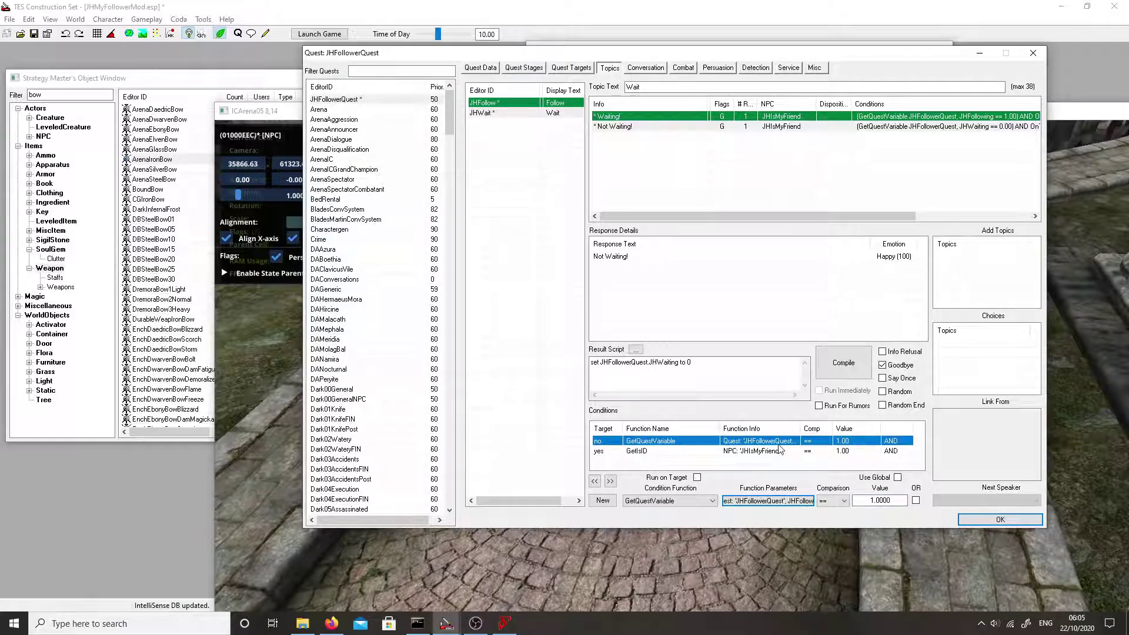
# Step: Compare with the Follow responses and turn off Run on Target for the GetIsID condition in both Wait responses
pyautogui.click(484, 104)
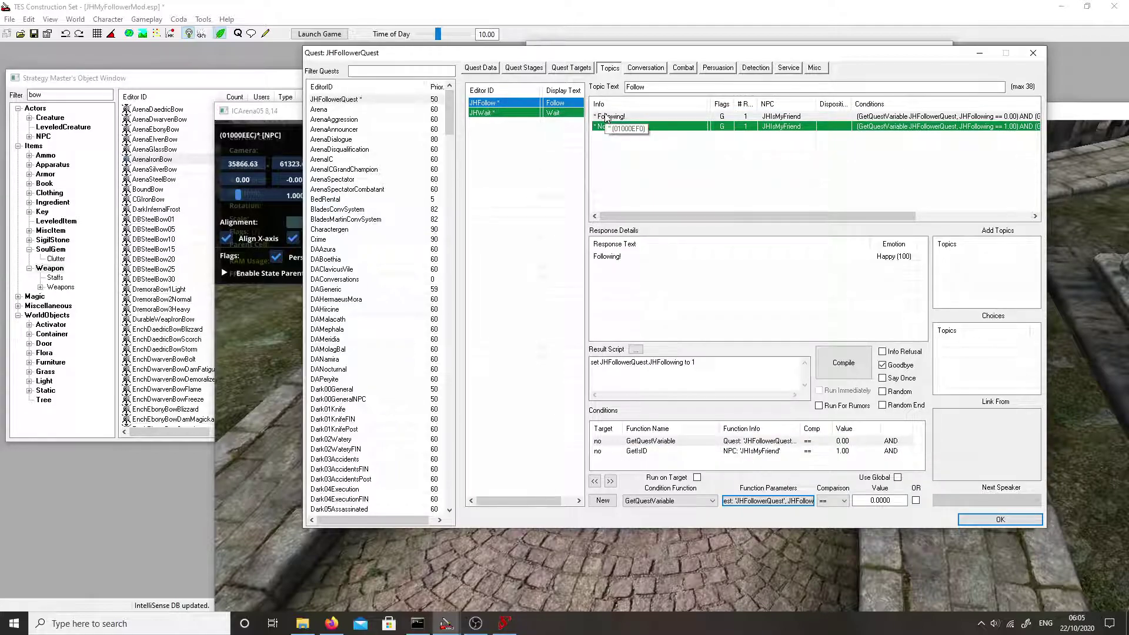
pyautogui.click(603, 127)
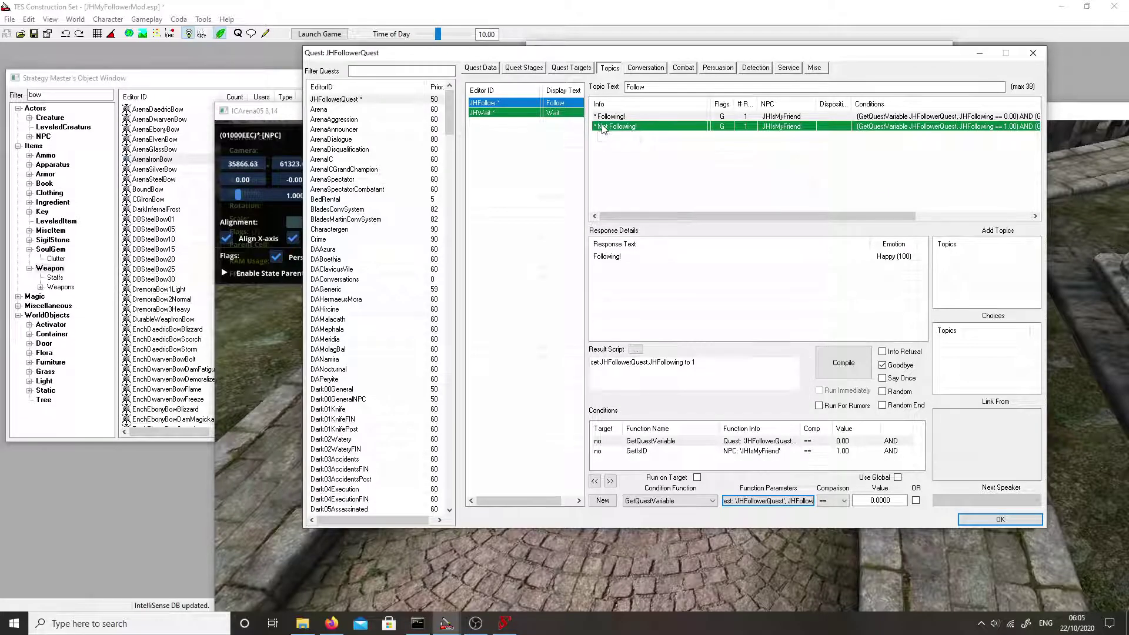
pyautogui.click(517, 113)
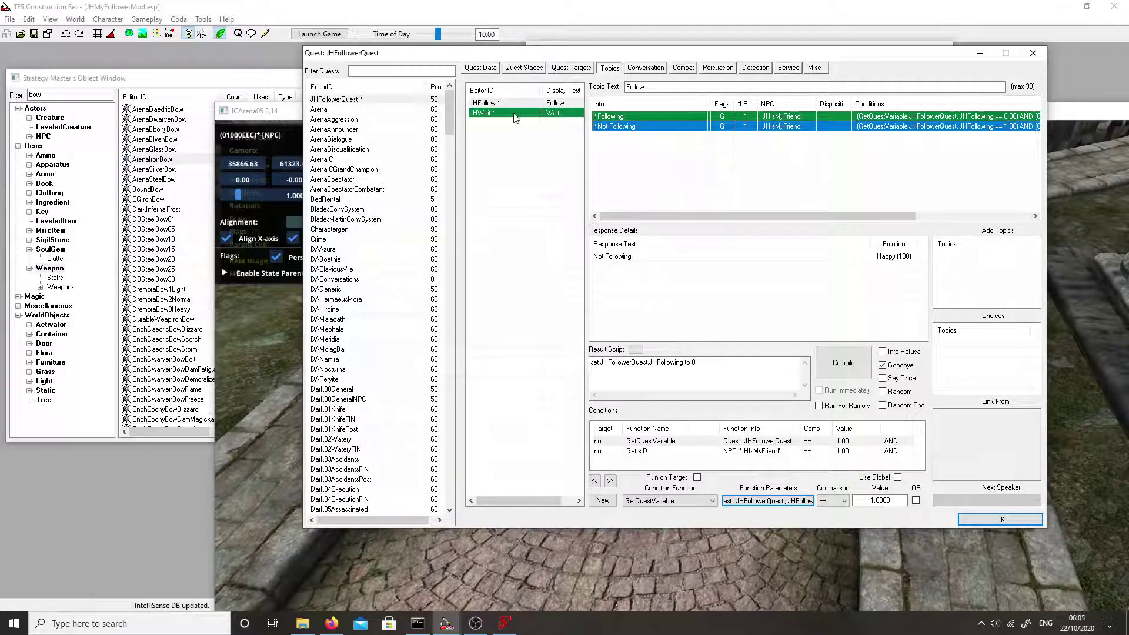
pyautogui.click(653, 127)
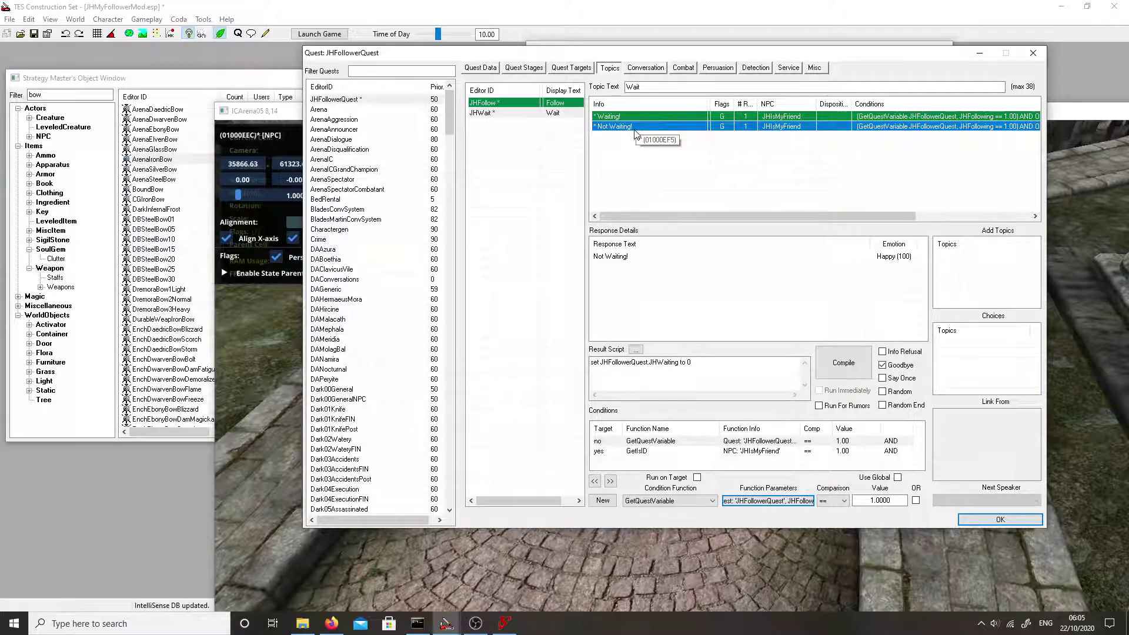
pyautogui.click(601, 451)
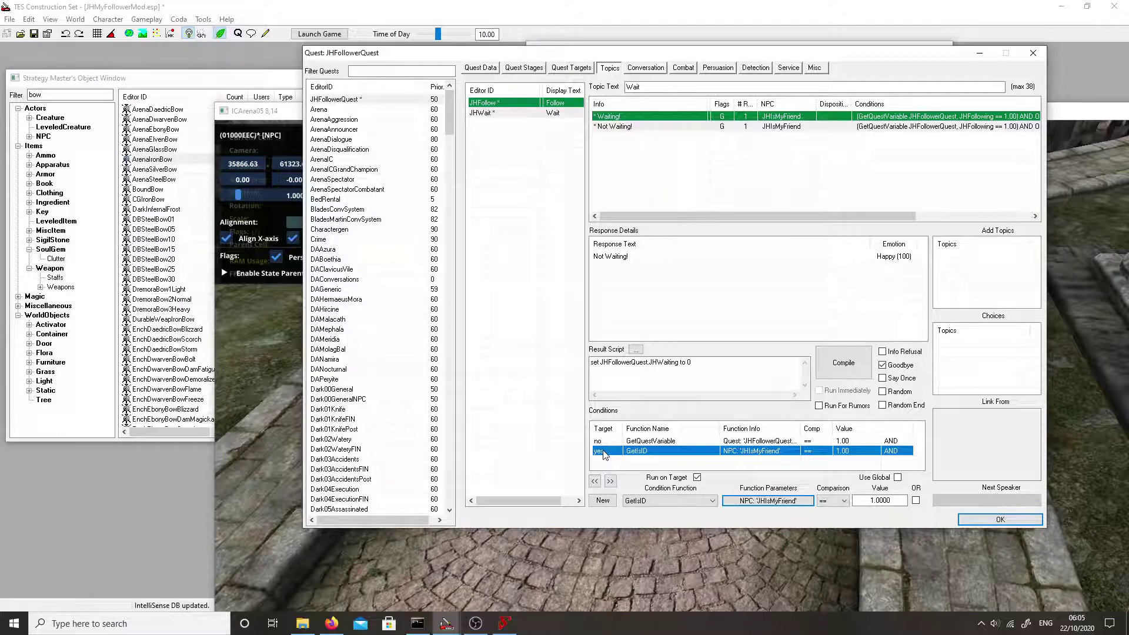
pyautogui.click(697, 478)
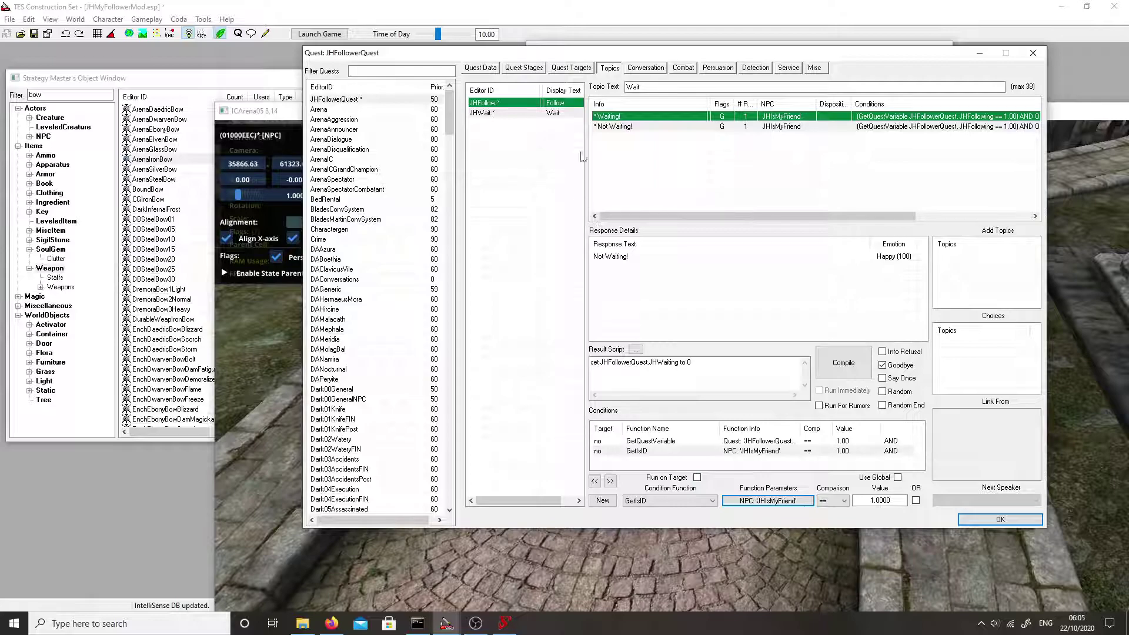
pyautogui.click(611, 117)
pyautogui.click(636, 451)
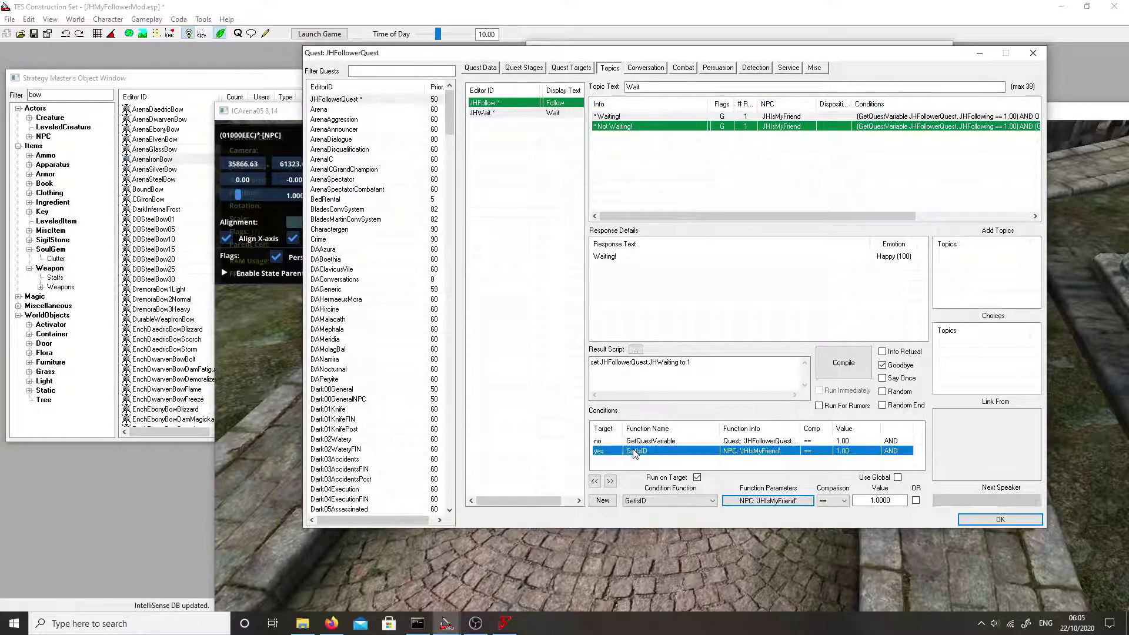
pyautogui.click(697, 478)
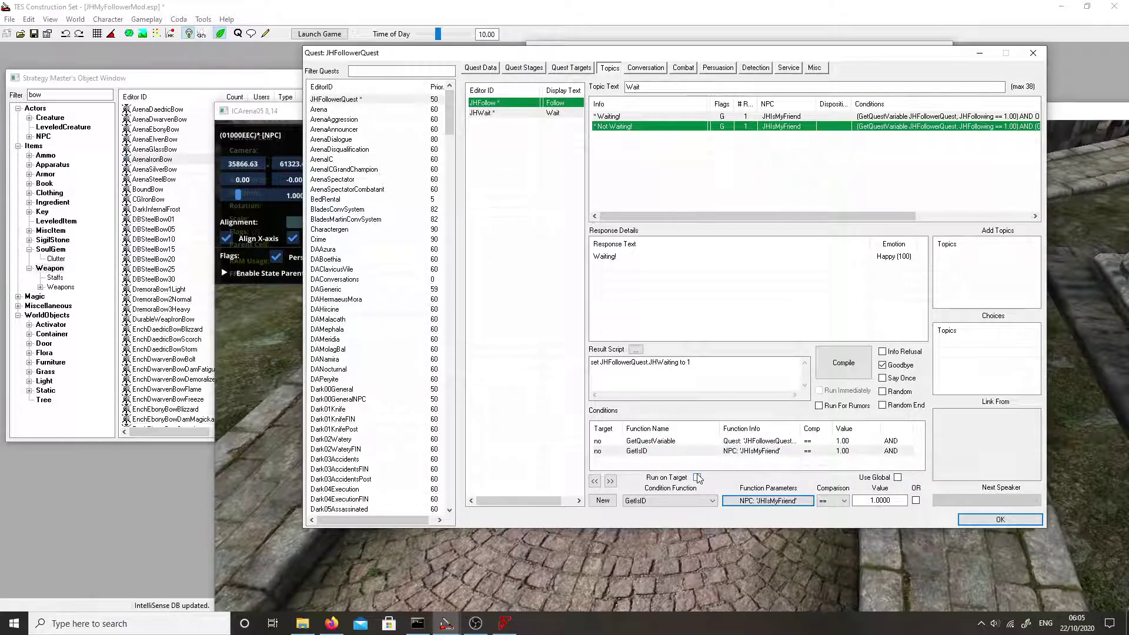
# Step: Review the conditions and result scripts of the Follow topic's responses and the "Waiting!" response
pyautogui.click(492, 104)
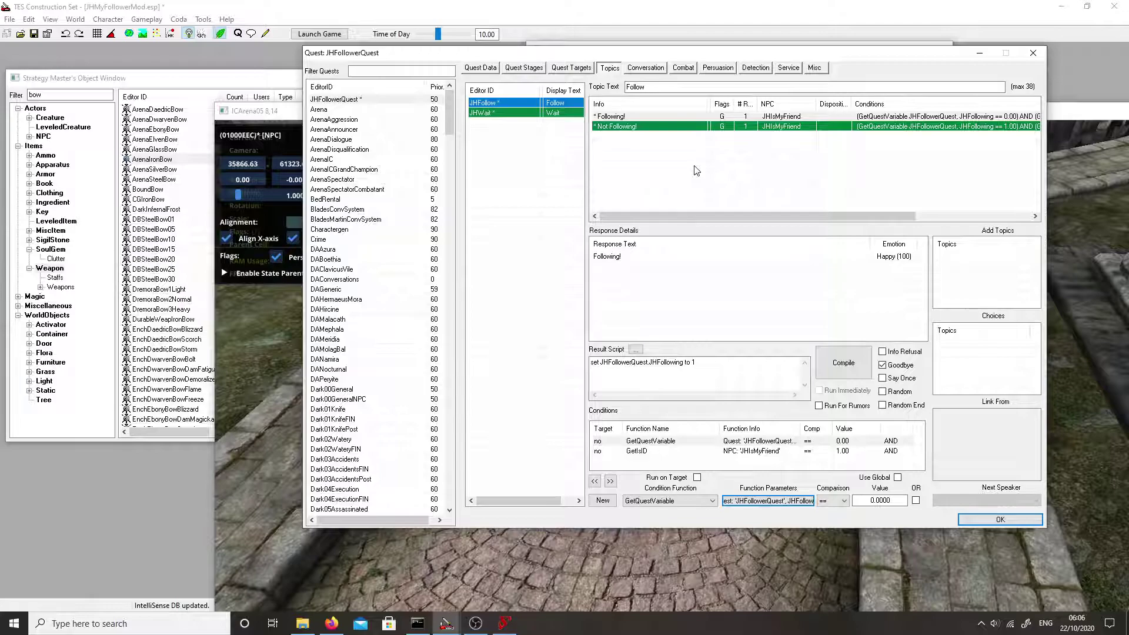
pyautogui.click(631, 118)
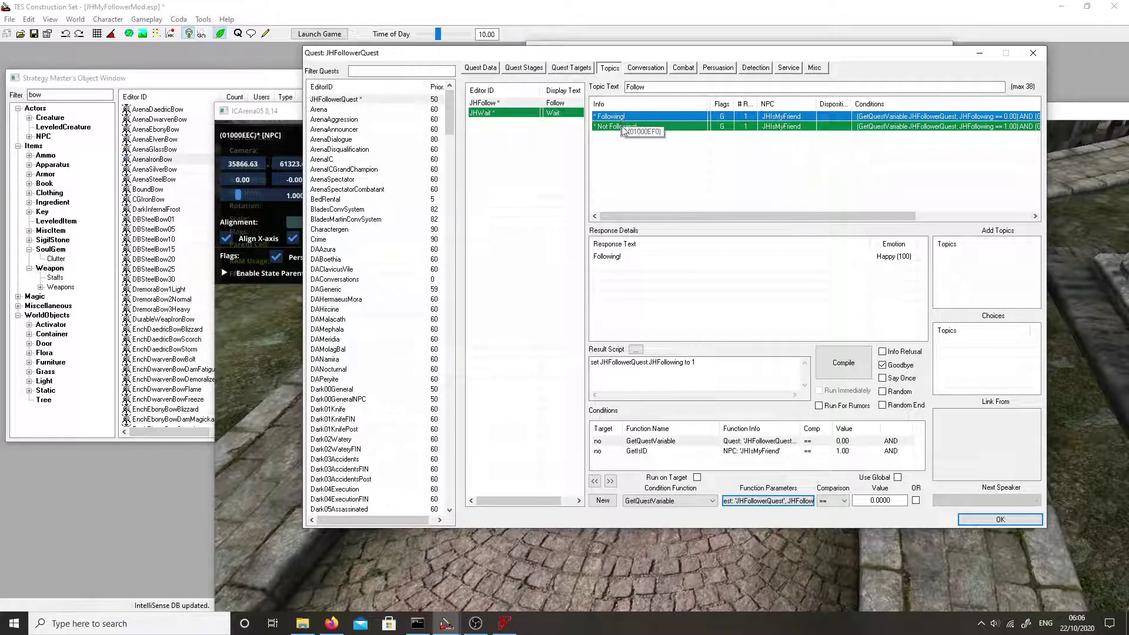
pyautogui.click(613, 127)
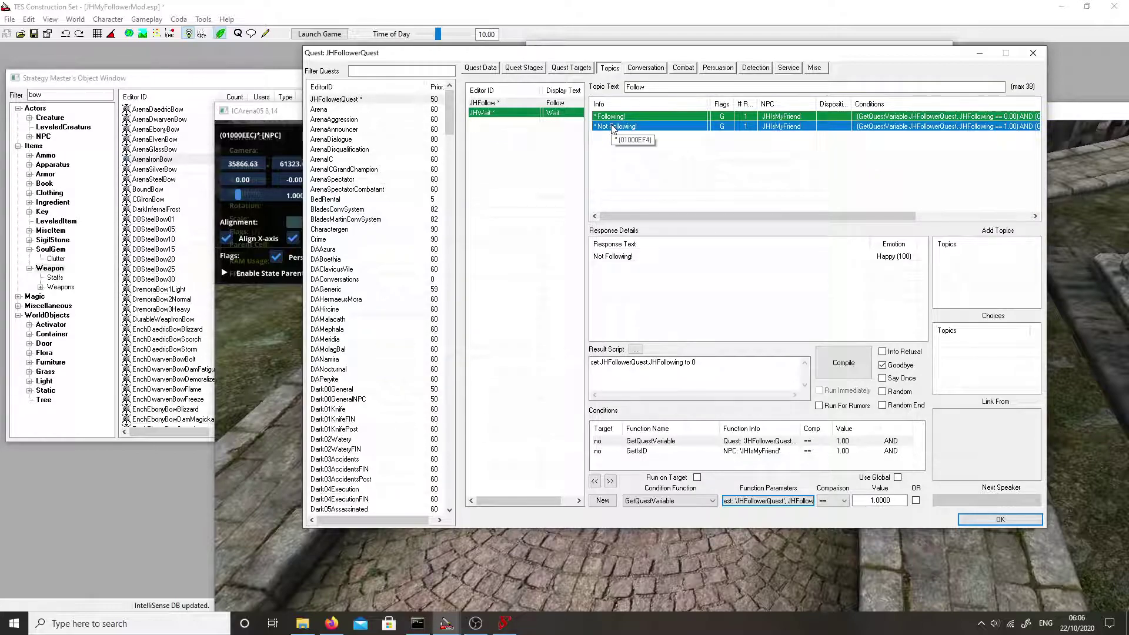
pyautogui.click(709, 371)
pyautogui.click(485, 105)
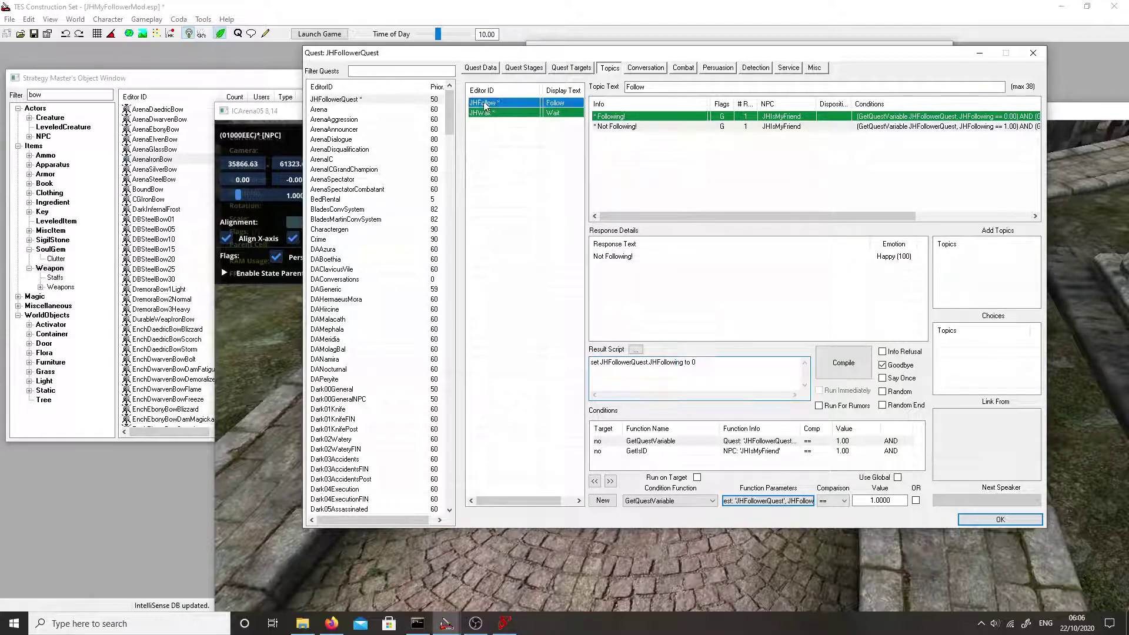
pyautogui.click(490, 114)
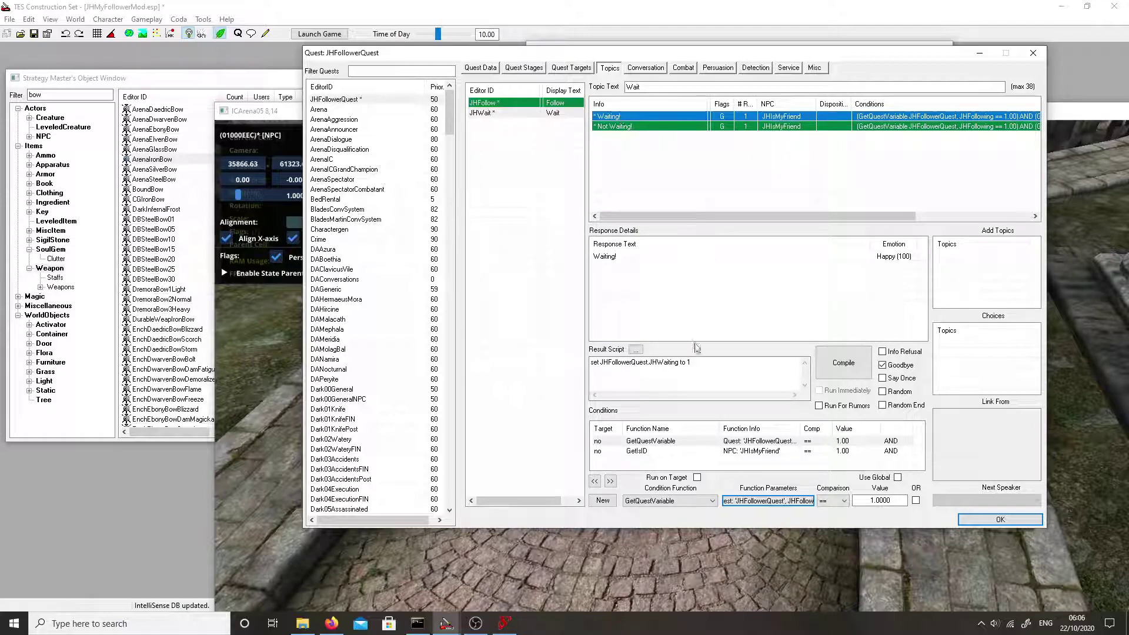
pyautogui.click(699, 364)
# Step: Copy "set JHFollowerQuest.JHWaiting to 0" from the "Not Waiting!" result script into a second line of the "Not Following!" result script
pyautogui.click(641, 125)
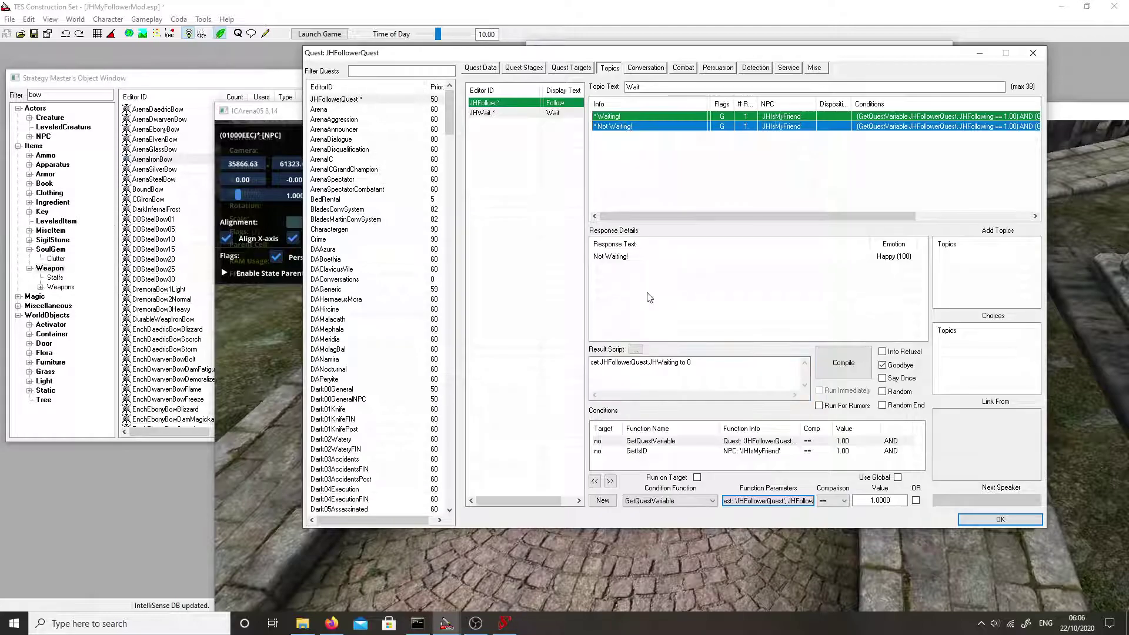
pyautogui.click(712, 366)
pyautogui.hotkey('ctrl', 'c')
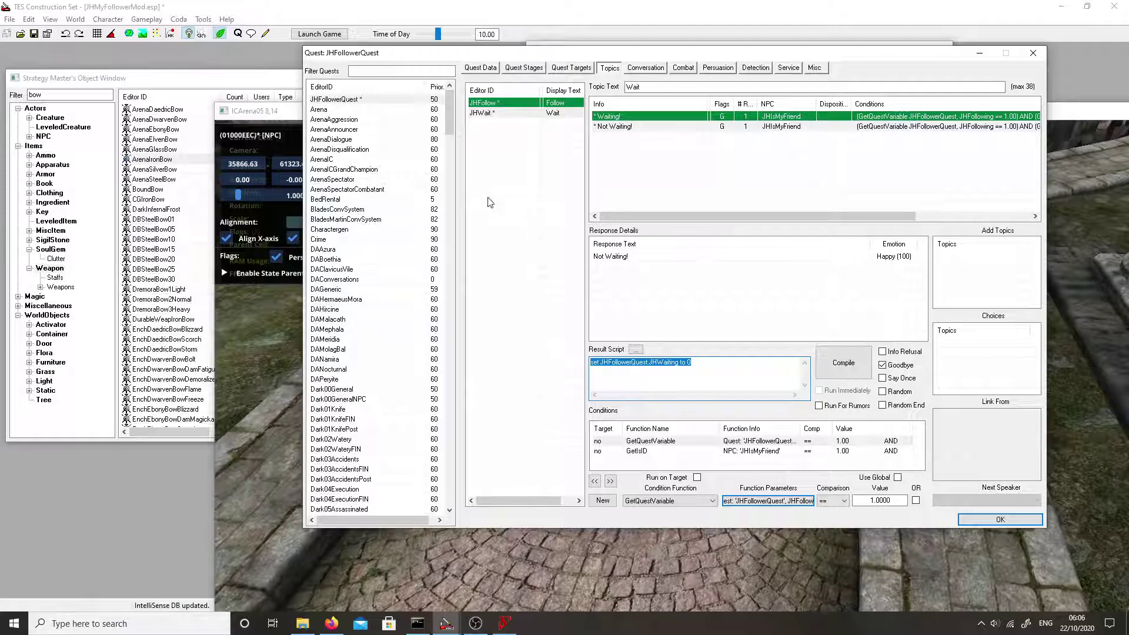
pyautogui.click(484, 104)
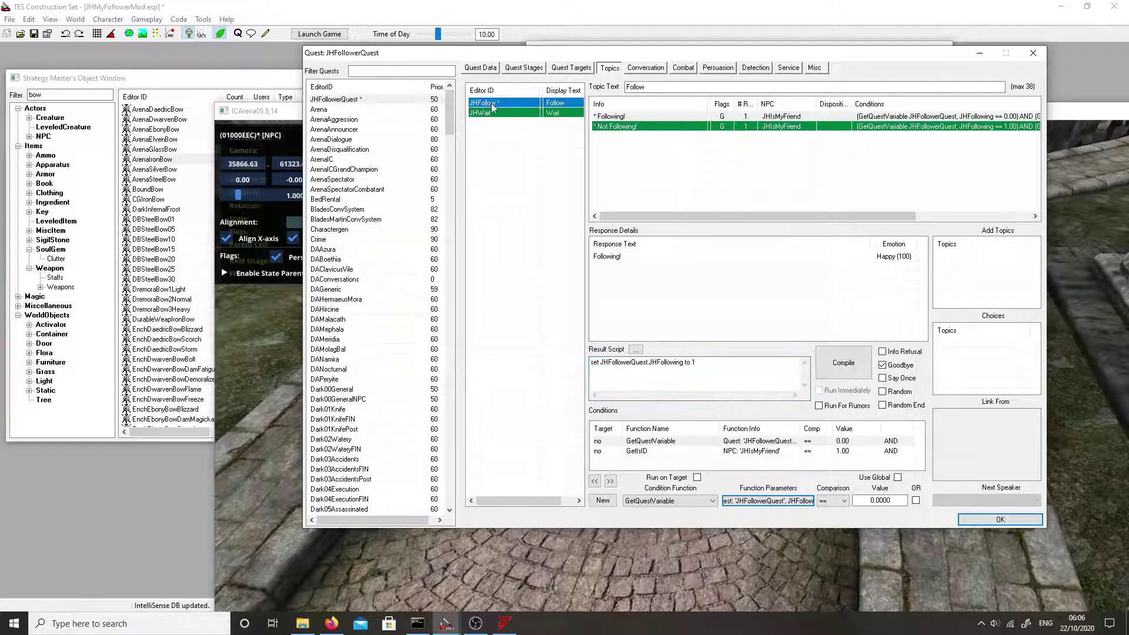
pyautogui.click(604, 124)
pyautogui.click(728, 370)
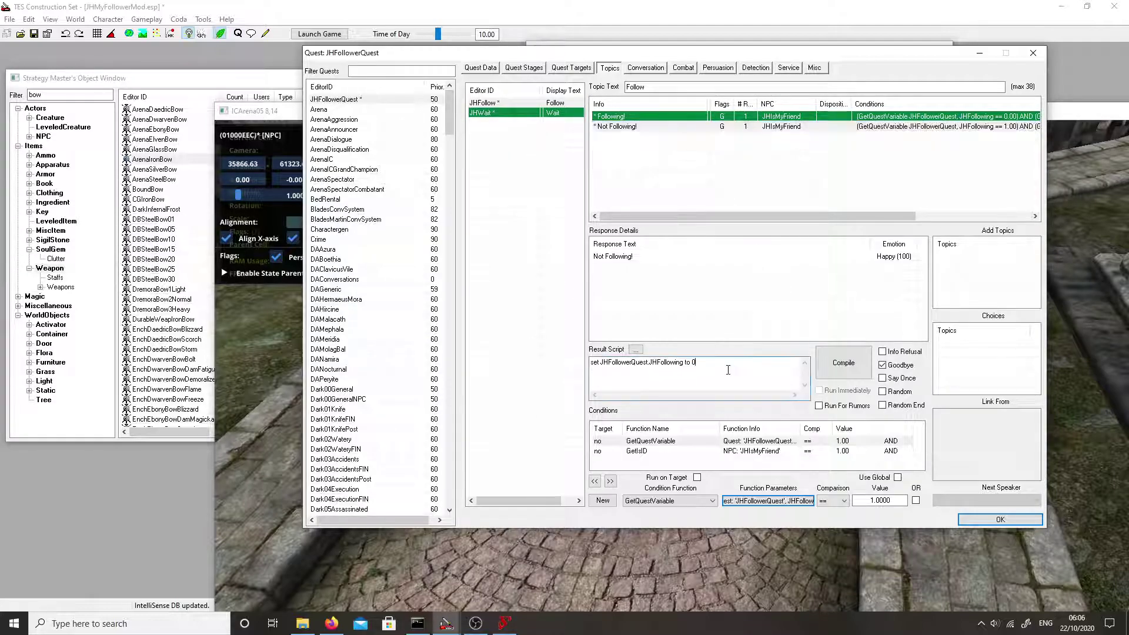
pyautogui.press('Return')
pyautogui.hotkey('ctrl', 'v')
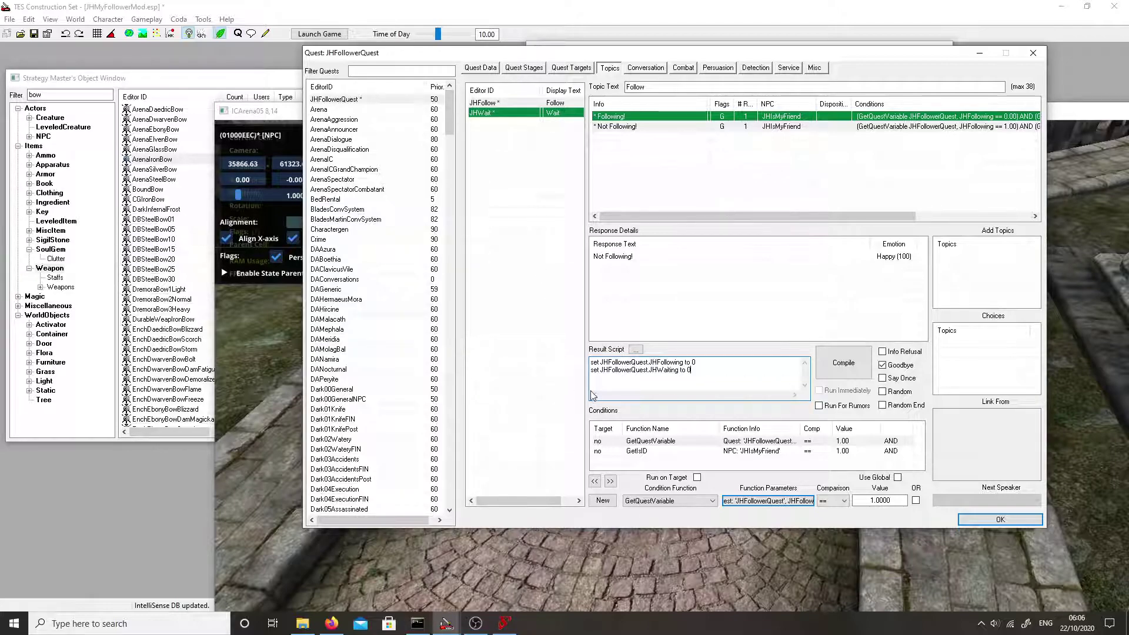
# Step: Accept the JHFollowerQuest changes, move the render window aside, and save the JHMyFollowerMod.esp plugin
pyautogui.click(972, 521)
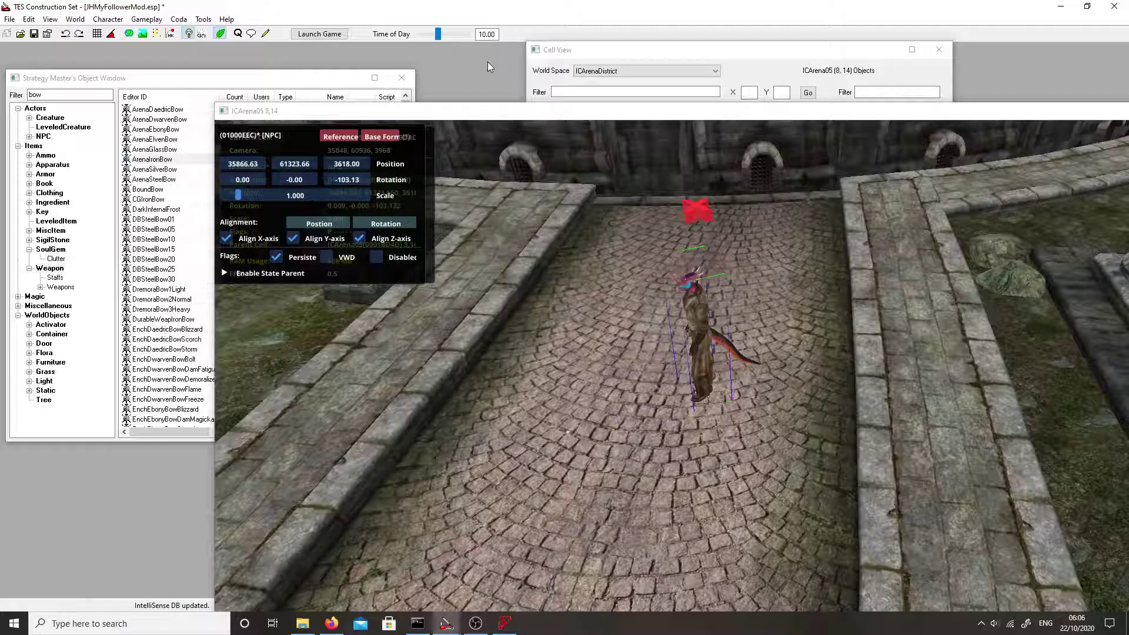
pyautogui.moveTo(445, 109); pyautogui.dragTo(421, 88)
pyautogui.click(4, 19)
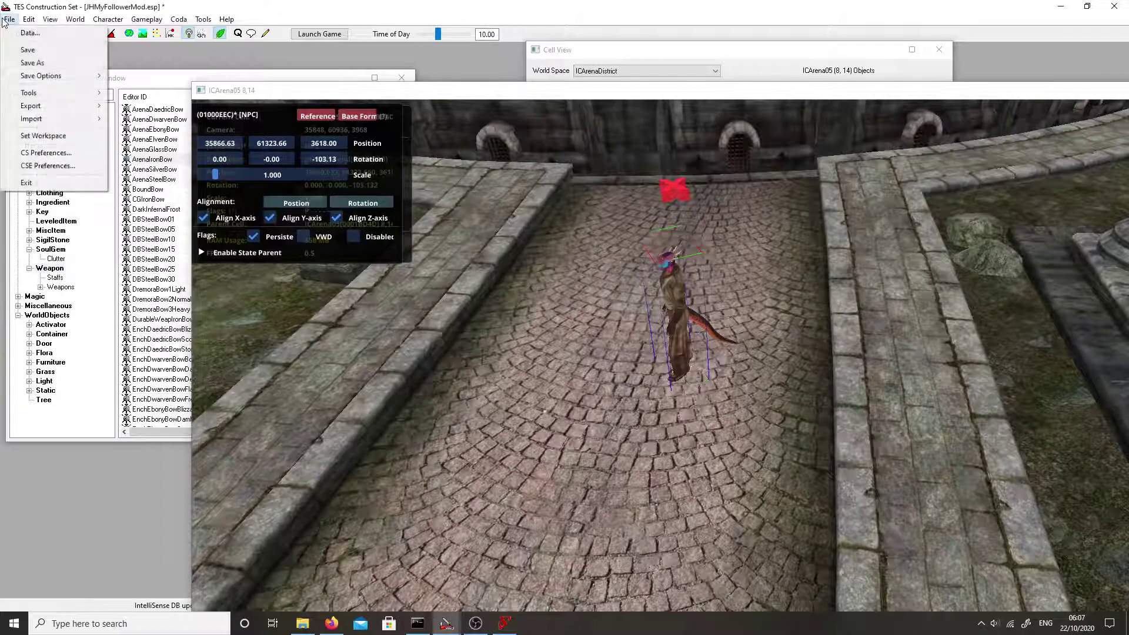
pyautogui.click(28, 49)
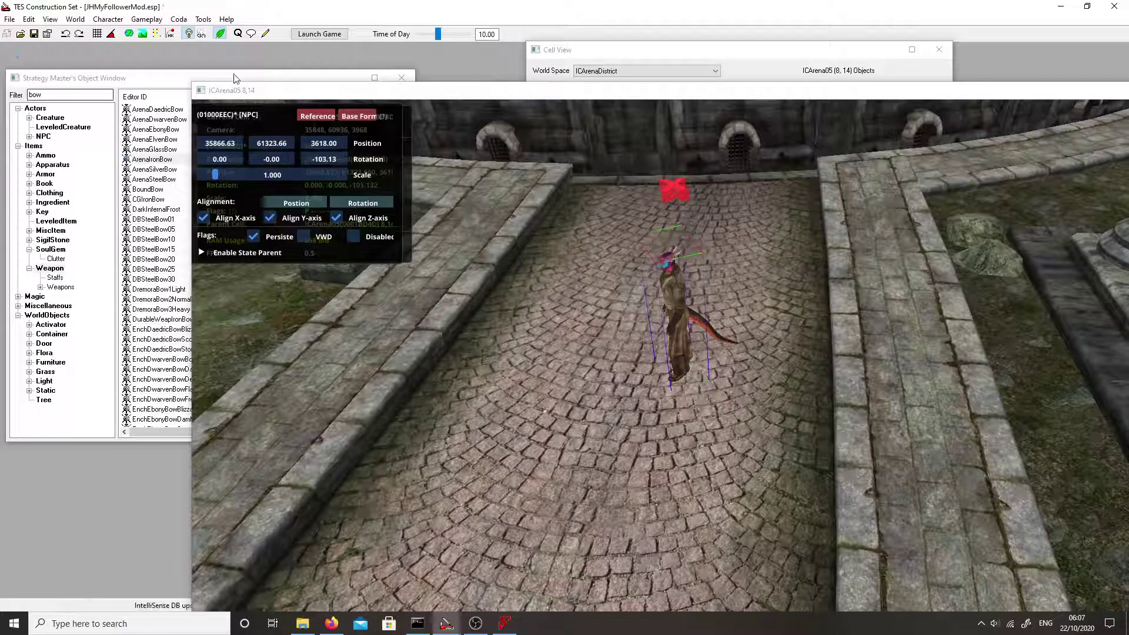
# Step: Switch to the script editor window containing JHFollowerScript
pyautogui.click(194, 15)
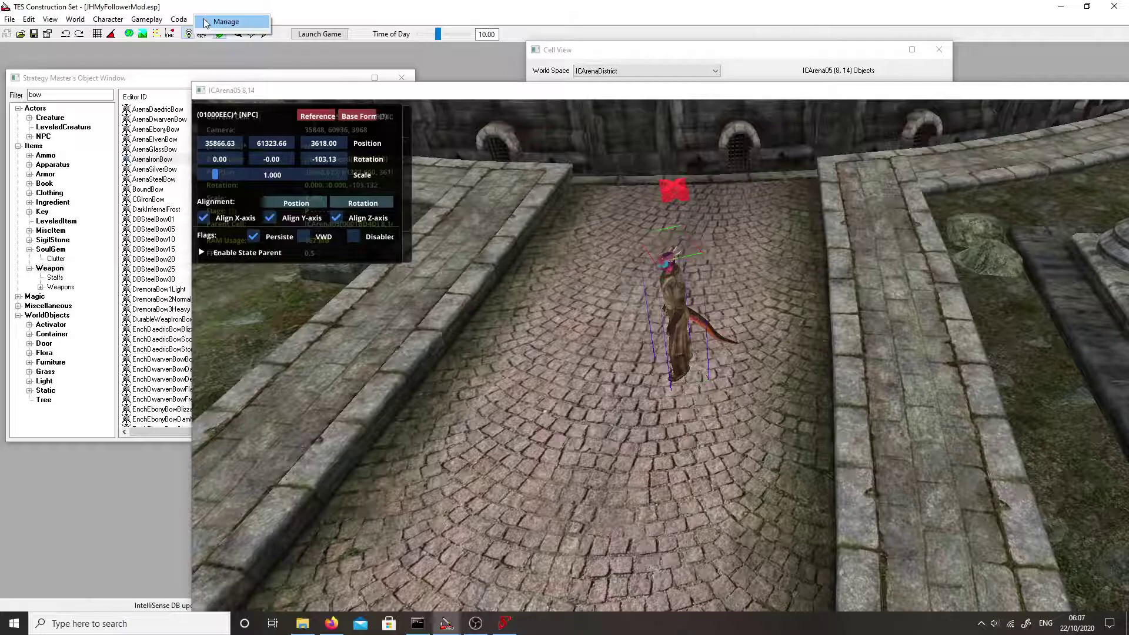
pyautogui.click(446, 622)
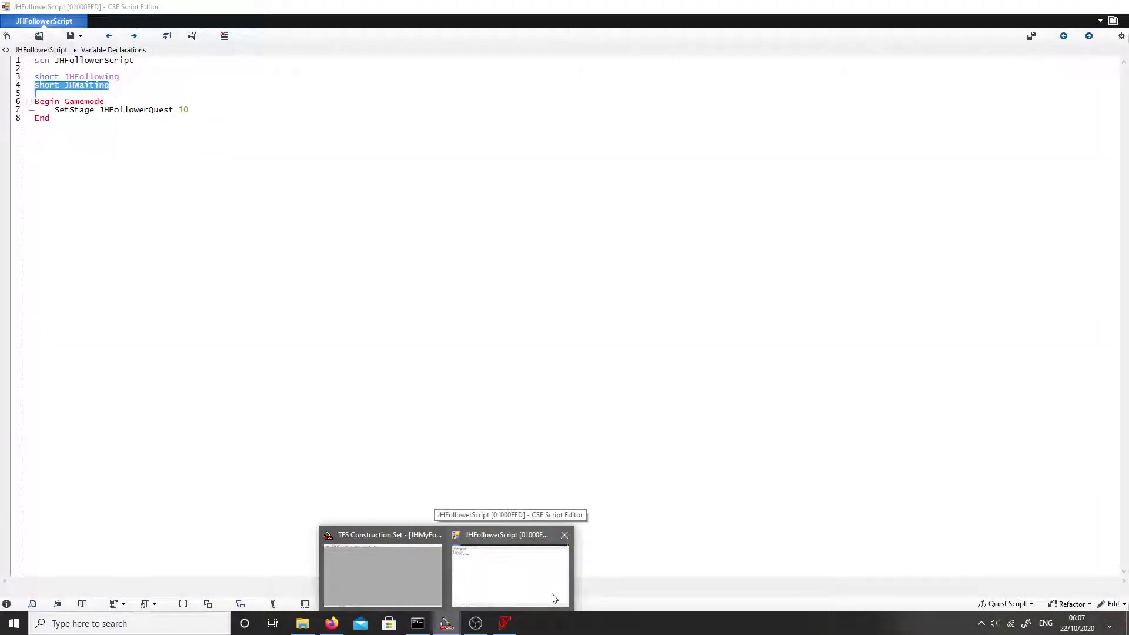
pyautogui.click(553, 598)
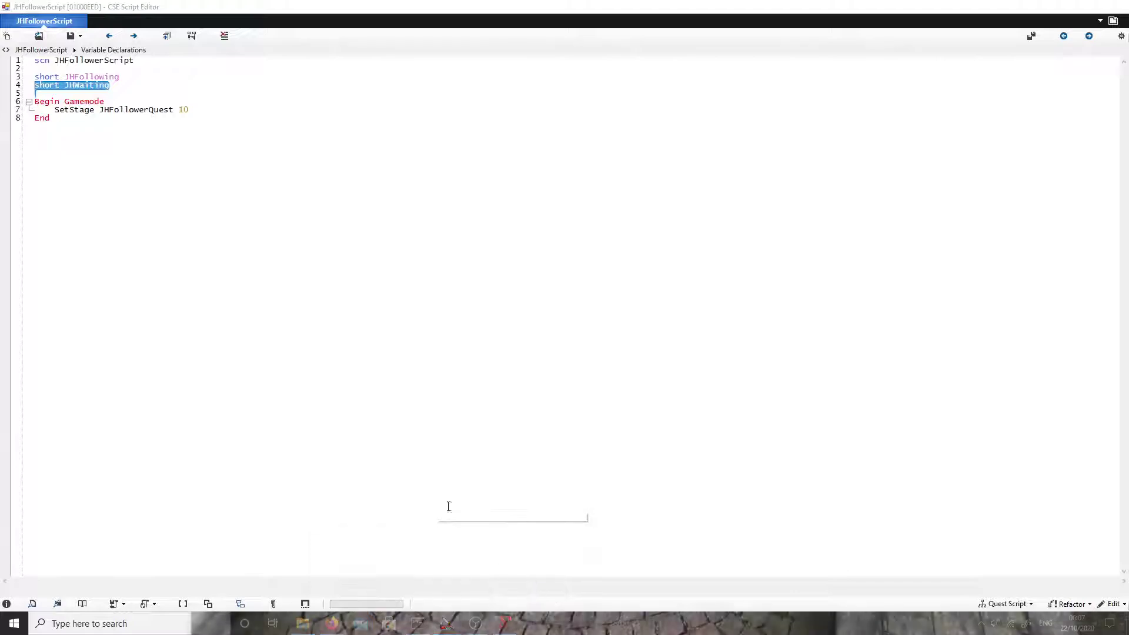
# Step: Reopen JHFollowerScript and add the line "AddTopic JHWait" below the SetStage line in the Gamemode block
pyautogui.click(95, 170)
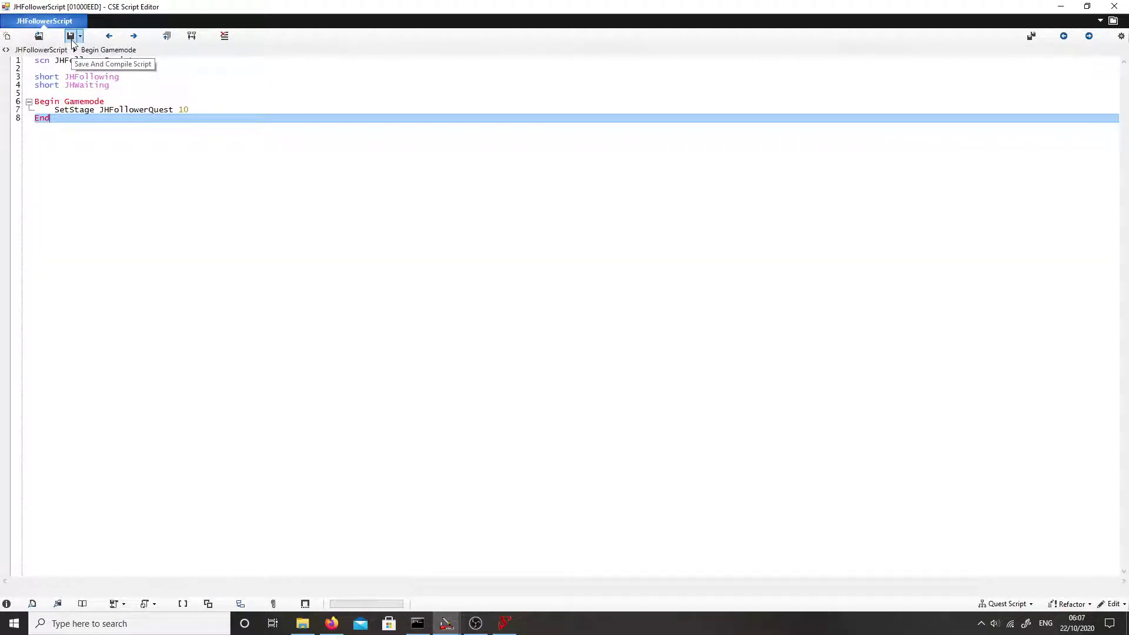
pyautogui.click(39, 36)
pyautogui.doubleClick(489, 253)
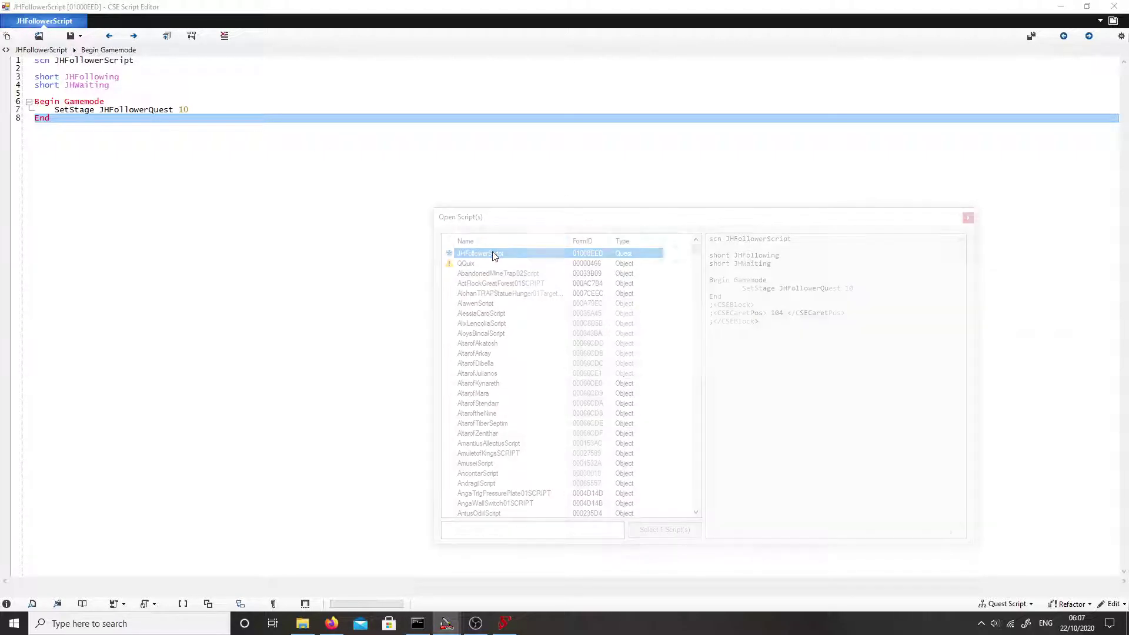
pyautogui.click(189, 93)
pyautogui.click(203, 110)
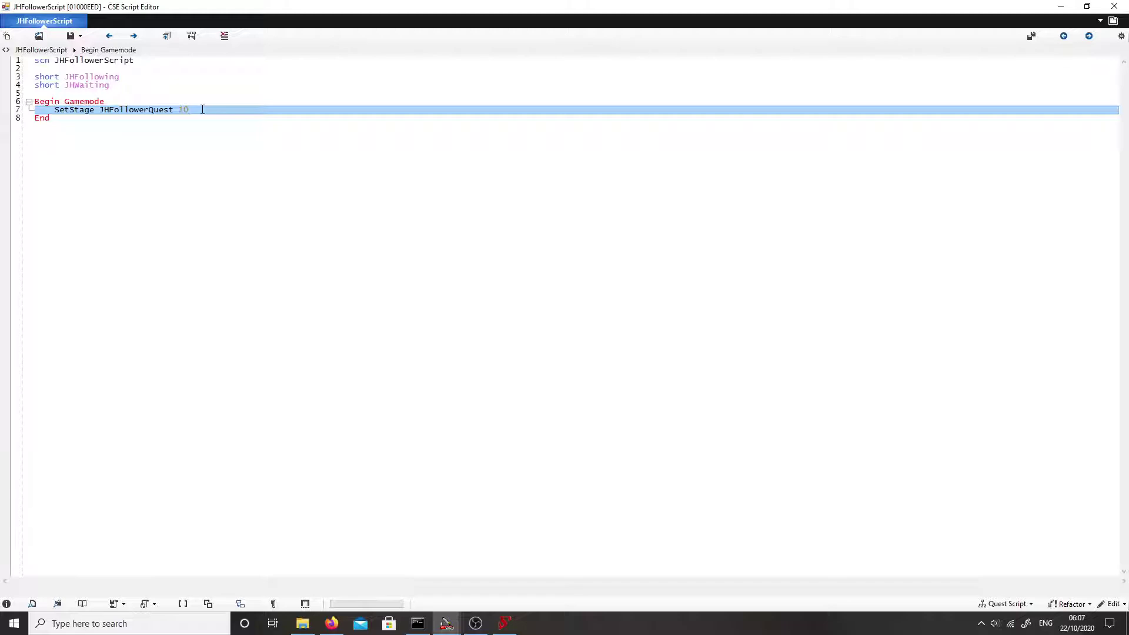
pyautogui.press('Return')
pyautogui.write('AddTopic ')
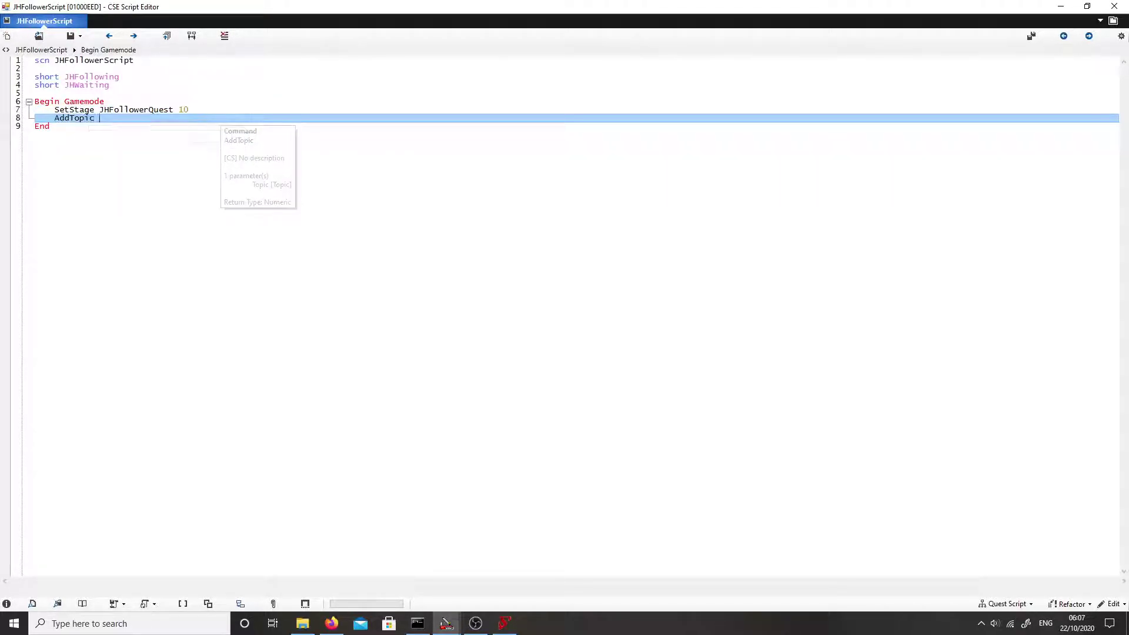
pyautogui.write('JHWait')
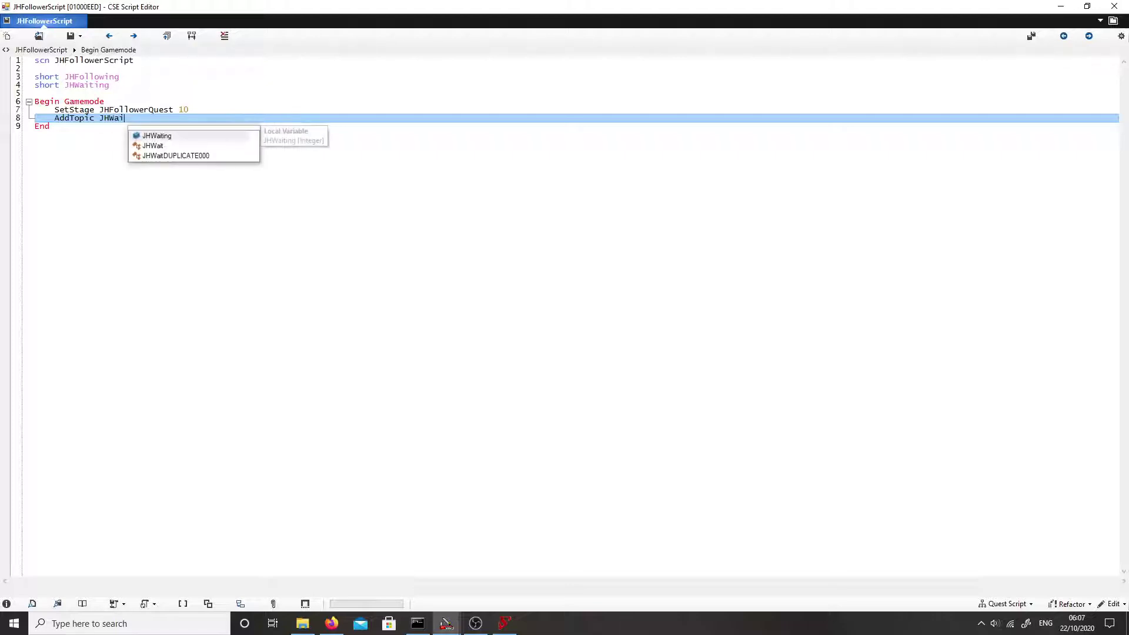
pyautogui.press('Down')
pyautogui.press('Return')
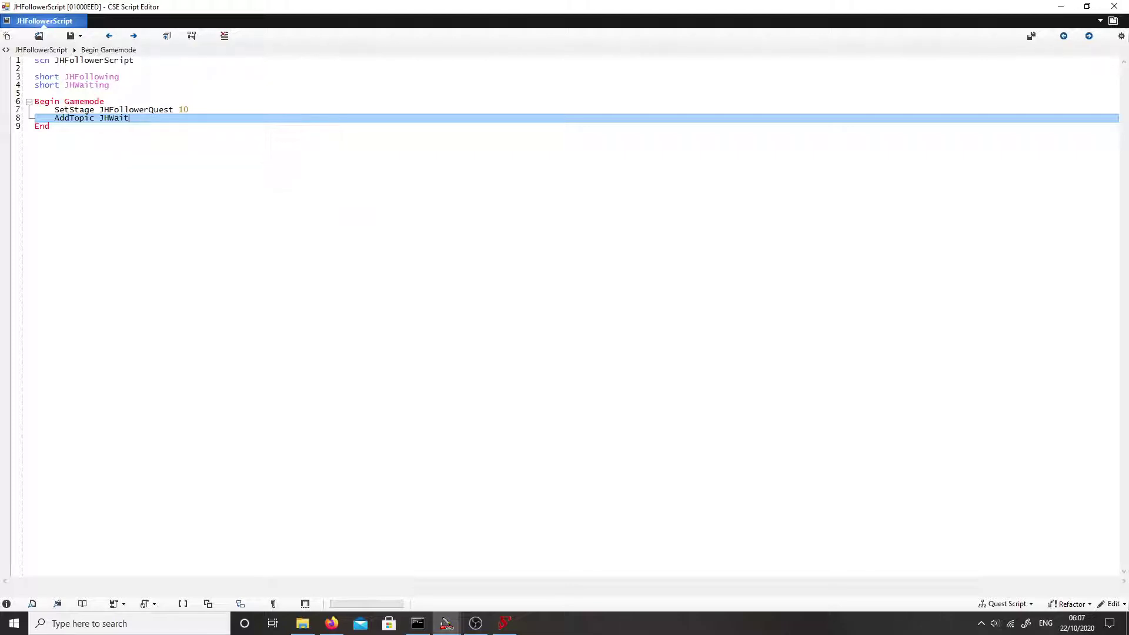
# Step: Add the line "AddTopic JHQuest" below the JHWait line and try to save and compile the script
pyautogui.press('Return')
pyautogui.write('AddTop')
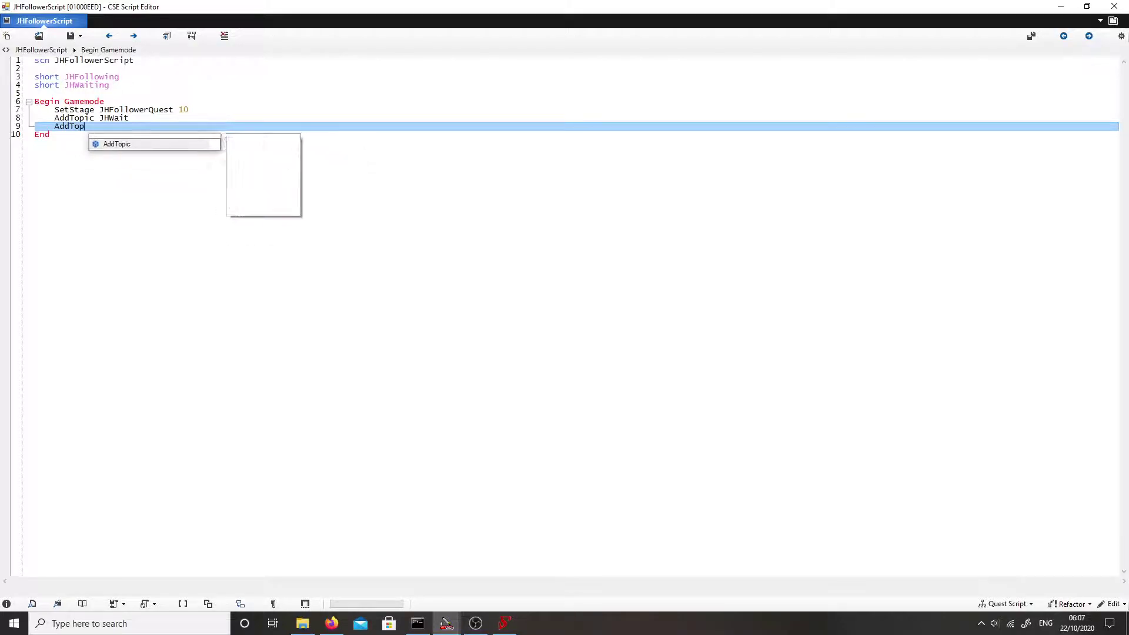
pyautogui.press('Return')
pyautogui.press('Return')
pyautogui.press('BackSpace')
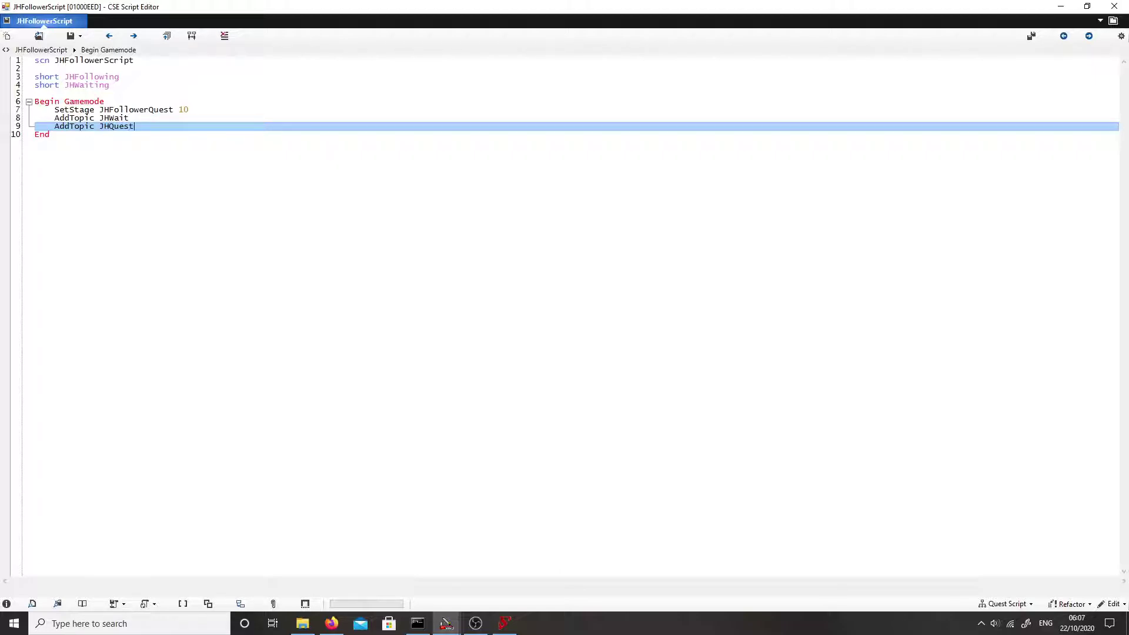
pyautogui.click(69, 37)
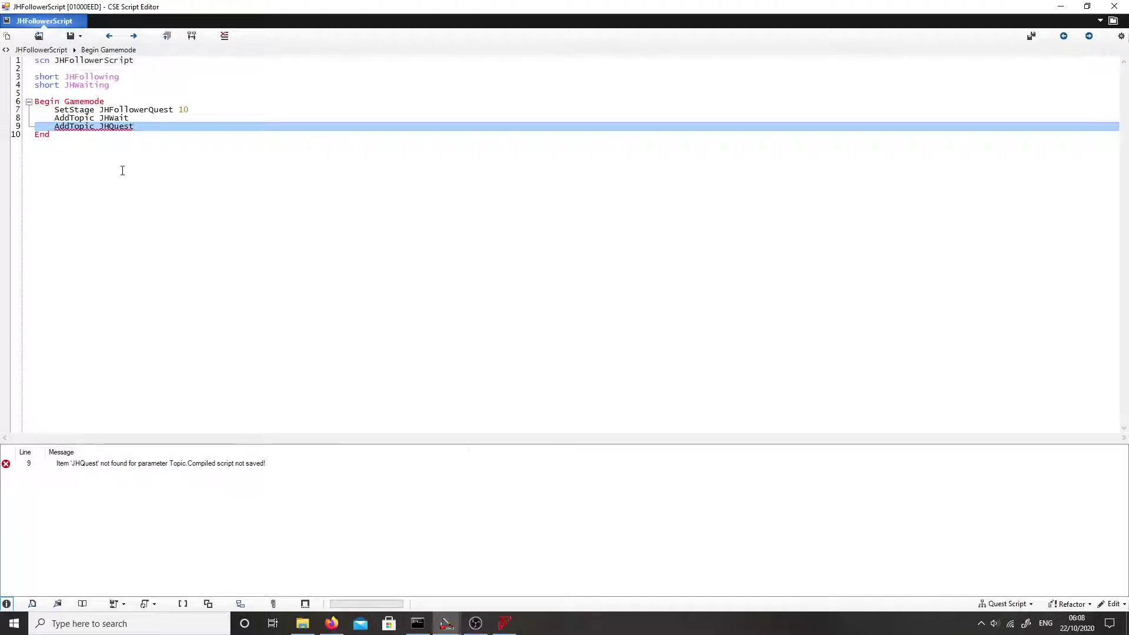
# Step: Change the JHQuest topic to JHFollow, save and compile the script, and close the script editor
pyautogui.press('BackSpace')
pyautogui.press('BackSpace')
pyautogui.press('BackSpace')
pyautogui.press('BackSpace')
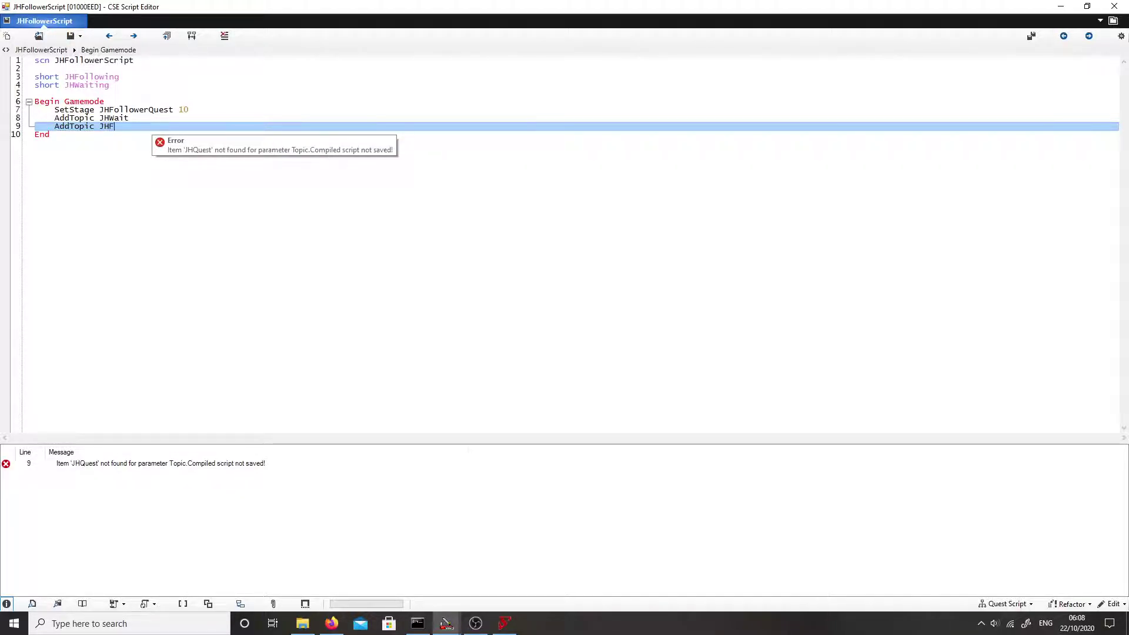
pyautogui.write('ollow')
pyautogui.click(70, 36)
pyautogui.click(80, 120)
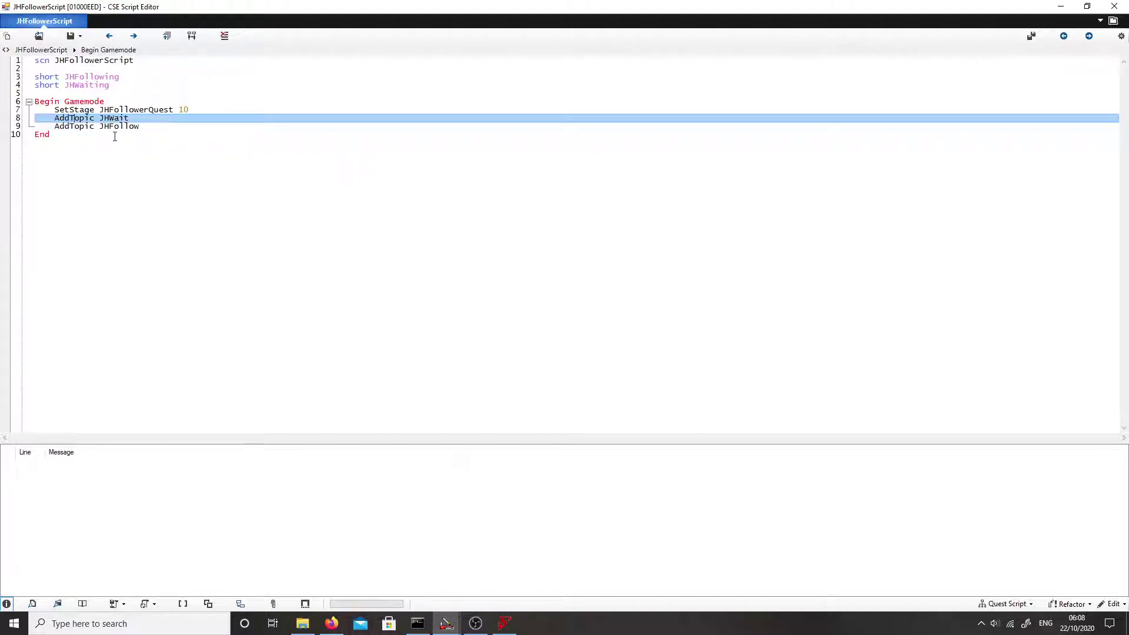
pyautogui.click(1117, 6)
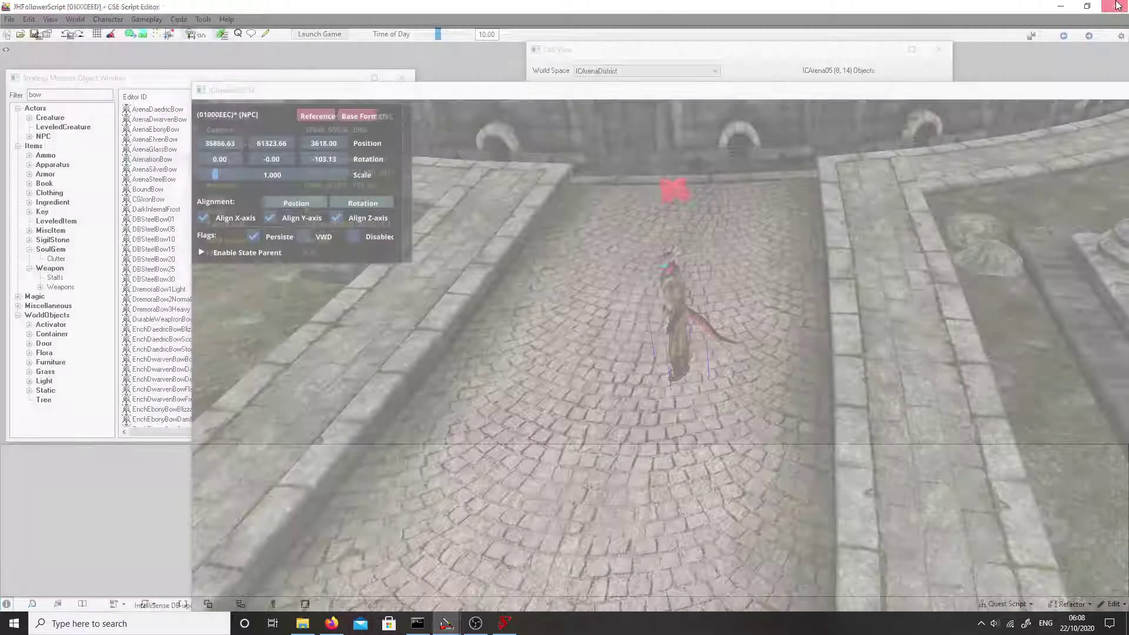
# Step: Filter the NPC list by "jh" and open the JHIsMyFriend NPC for editing
pyautogui.click(59, 146)
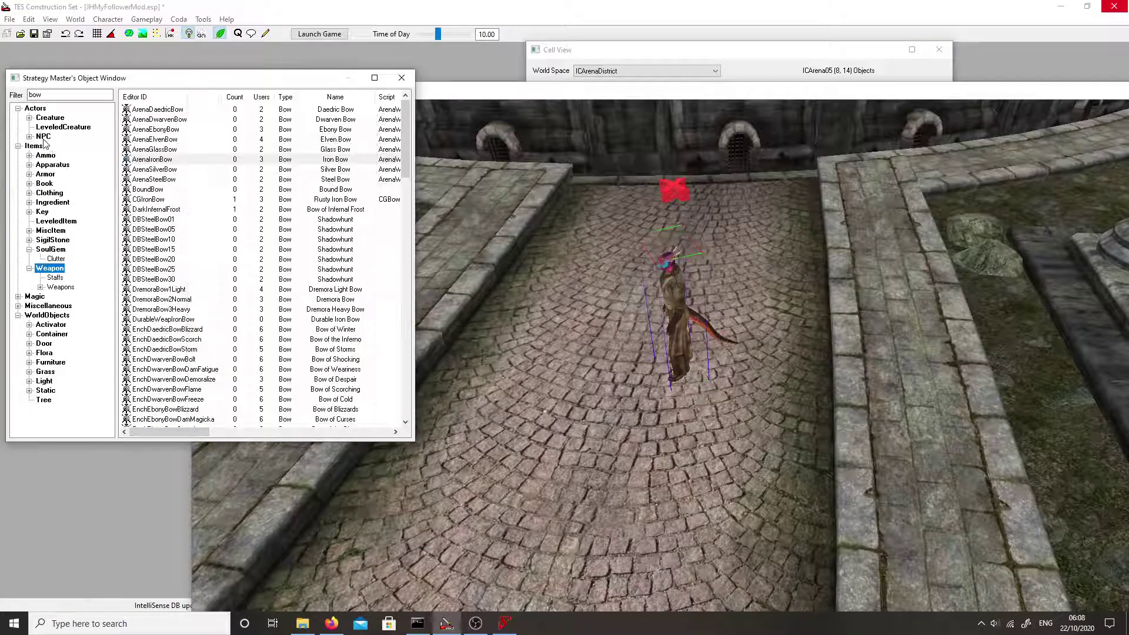
pyautogui.click(44, 136)
pyautogui.doubleClick(50, 96)
pyautogui.write('jh')
pyautogui.click(164, 119)
pyautogui.doubleClick(151, 110)
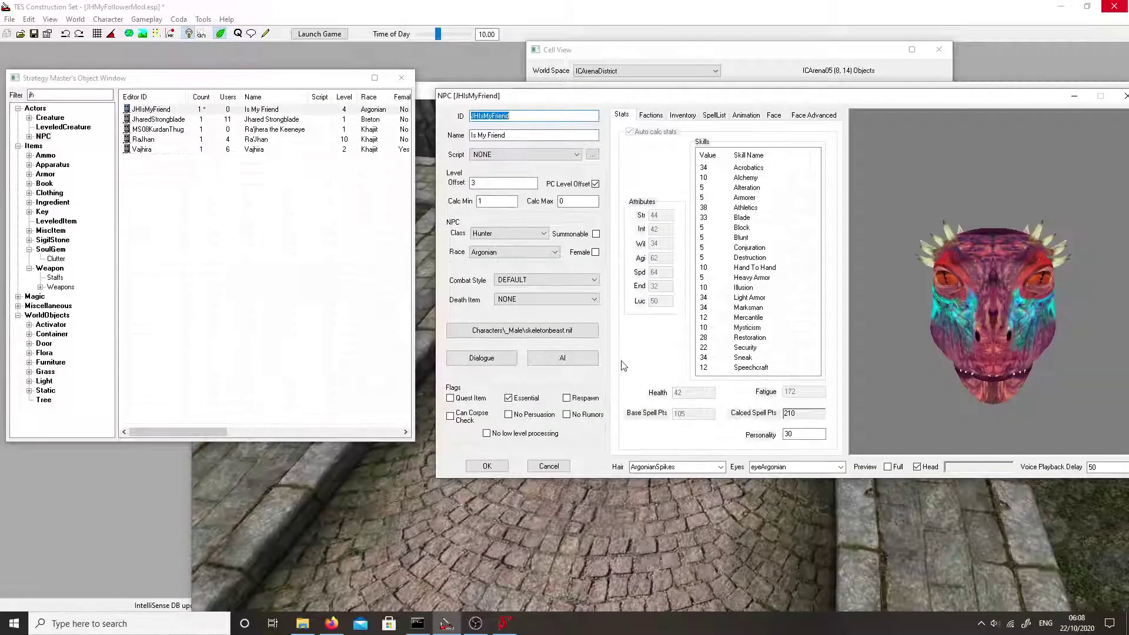
# Step: Open the NPC's AI settings and set both Confidence and Energy level to 100
pyautogui.click(561, 358)
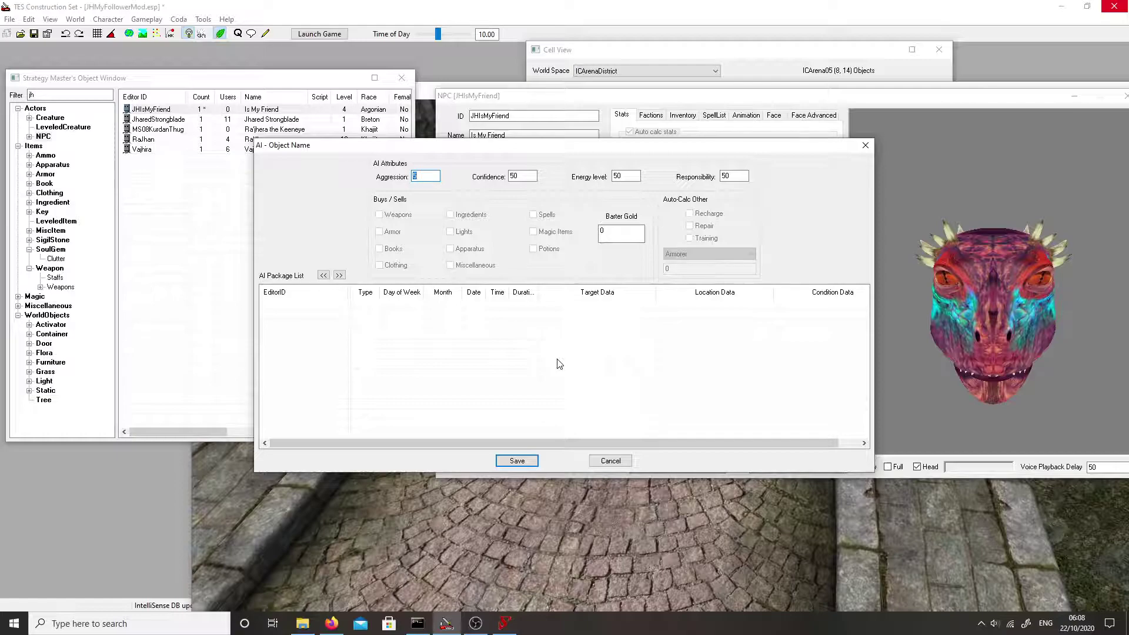
pyautogui.press('Tab')
pyautogui.write('100')
pyautogui.press('Tab')
# Step: Create a new AI package with the ID JHWander and the package type Wander
pyautogui.rightClick(311, 331)
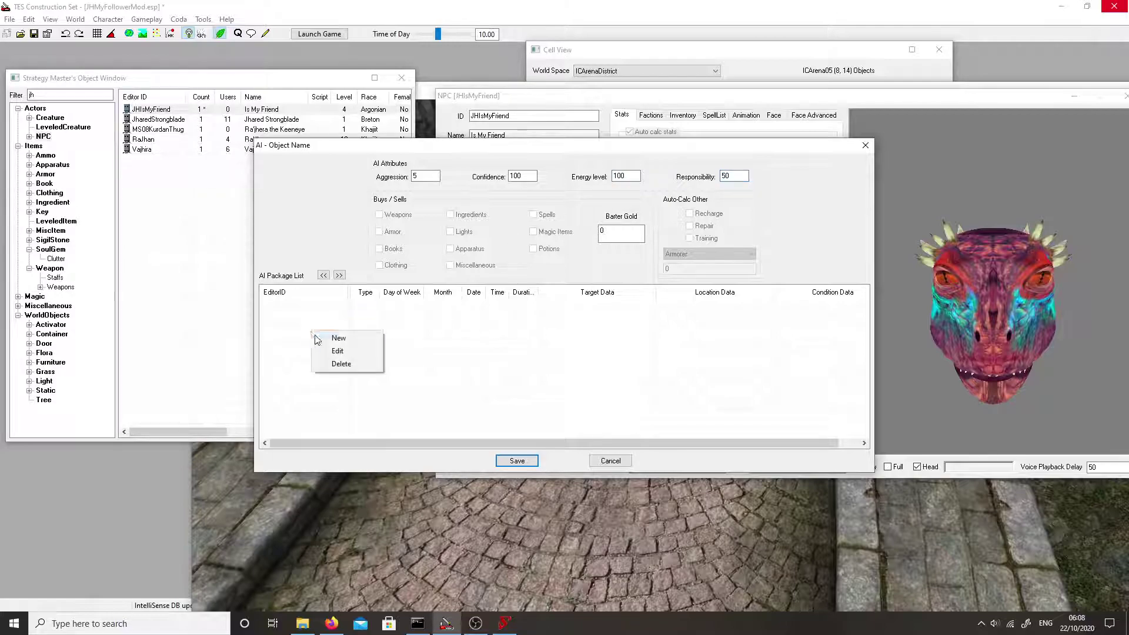
pyautogui.click(340, 346)
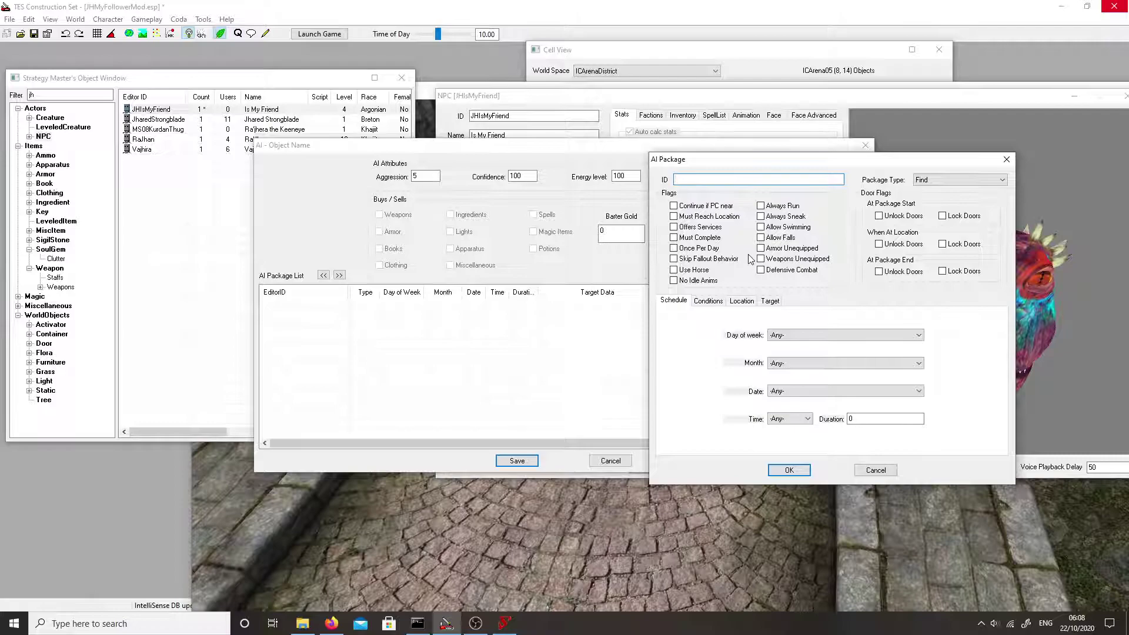
pyautogui.write('JHWander')
pyautogui.click(926, 181)
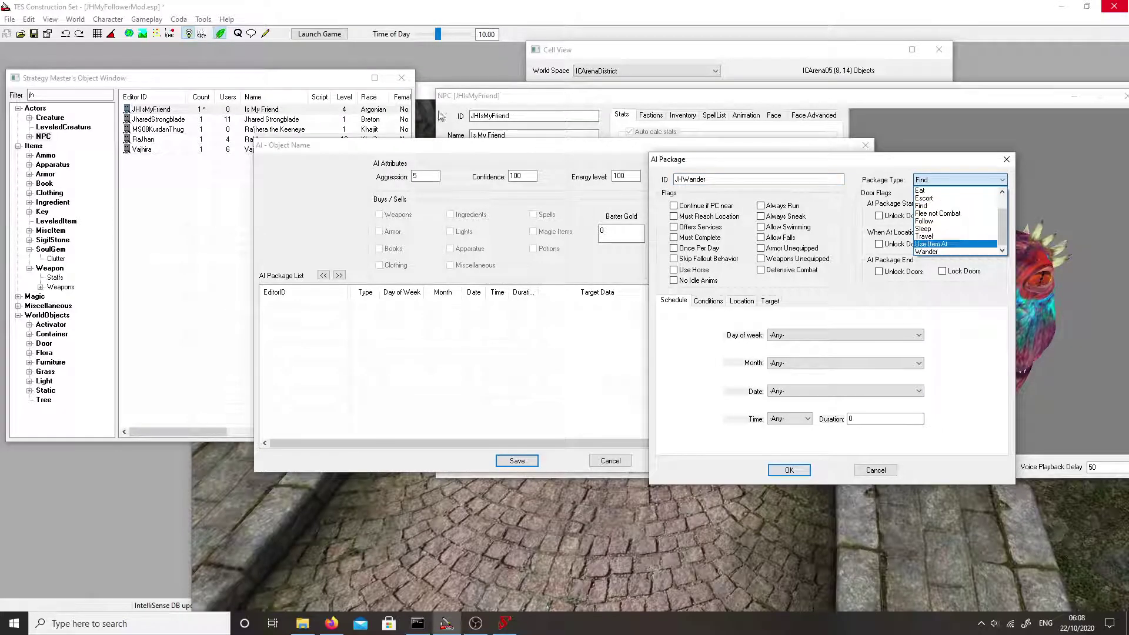
pyautogui.press('Down')
pyautogui.press('Return')
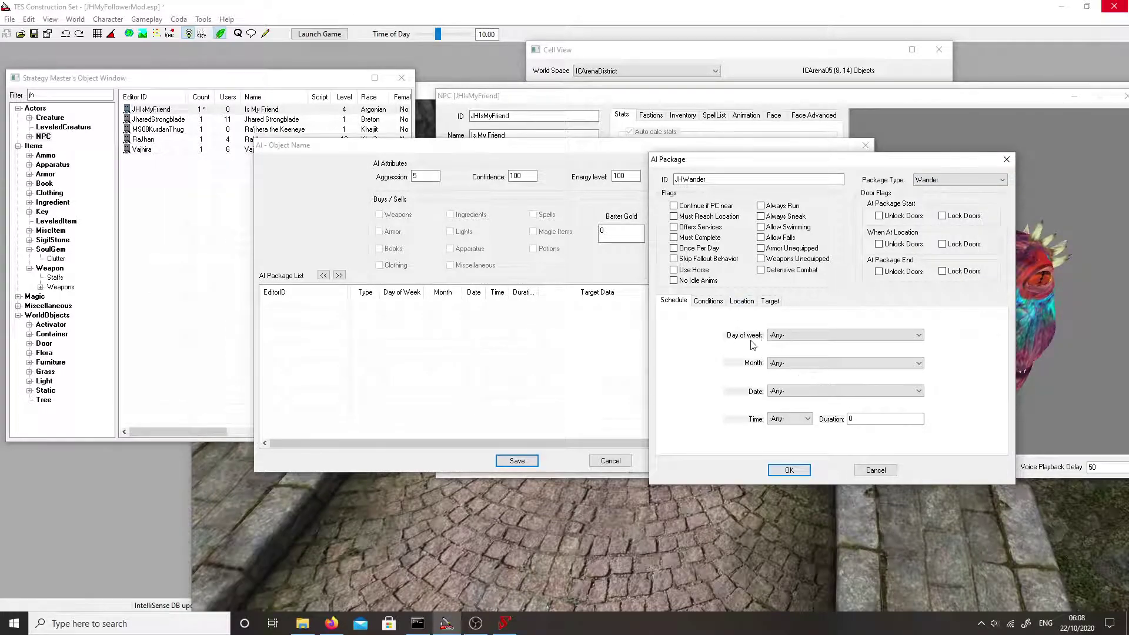
# Step: Paste the copied conditions into the JHWander package and keep only the JHFollowerQuest JHWaiting GetQuestVariable condition
pyautogui.click(729, 302)
pyautogui.click(709, 301)
pyautogui.rightClick(711, 333)
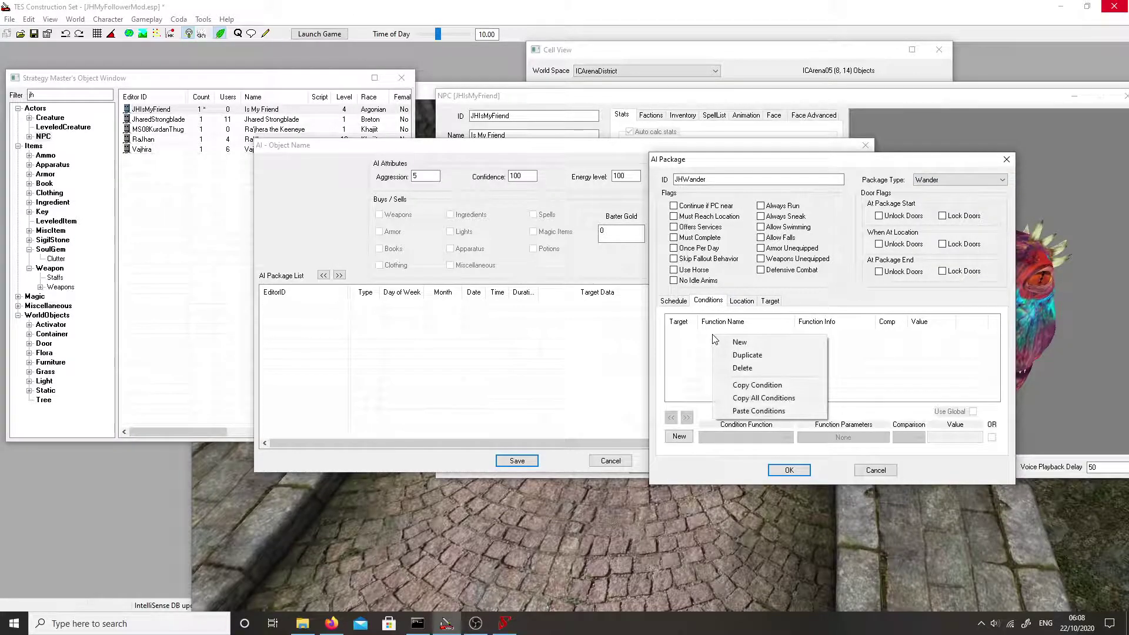
pyautogui.click(759, 406)
pyautogui.press('Delete')
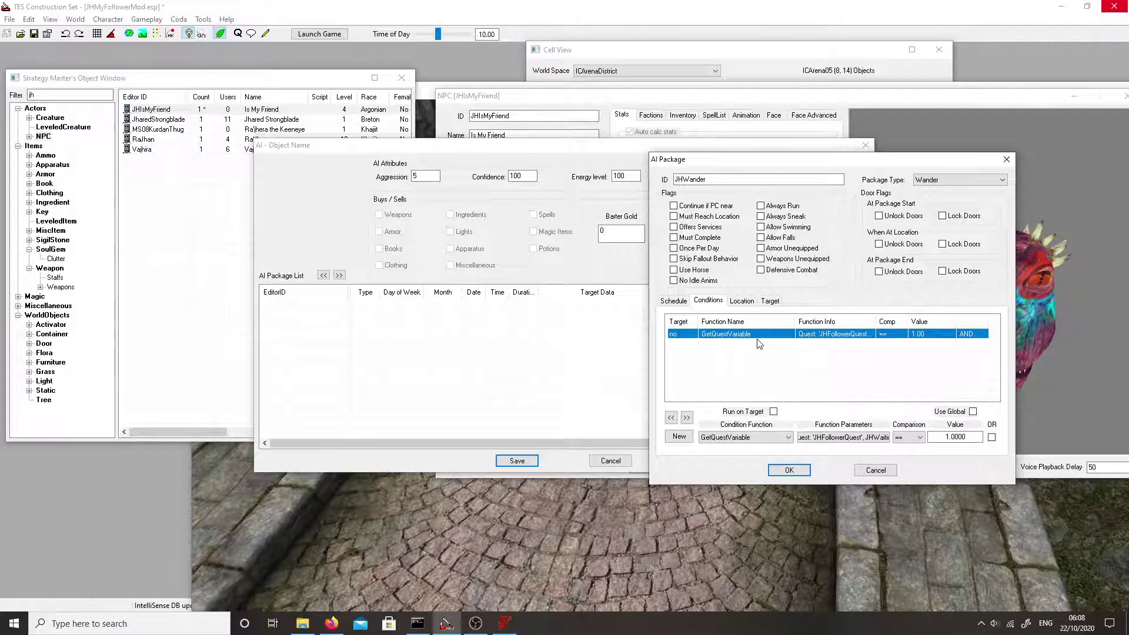
# Step: Duplicate the JHWander package's GetQuestVariable condition by copying and pasting it
pyautogui.rightClick(758, 342)
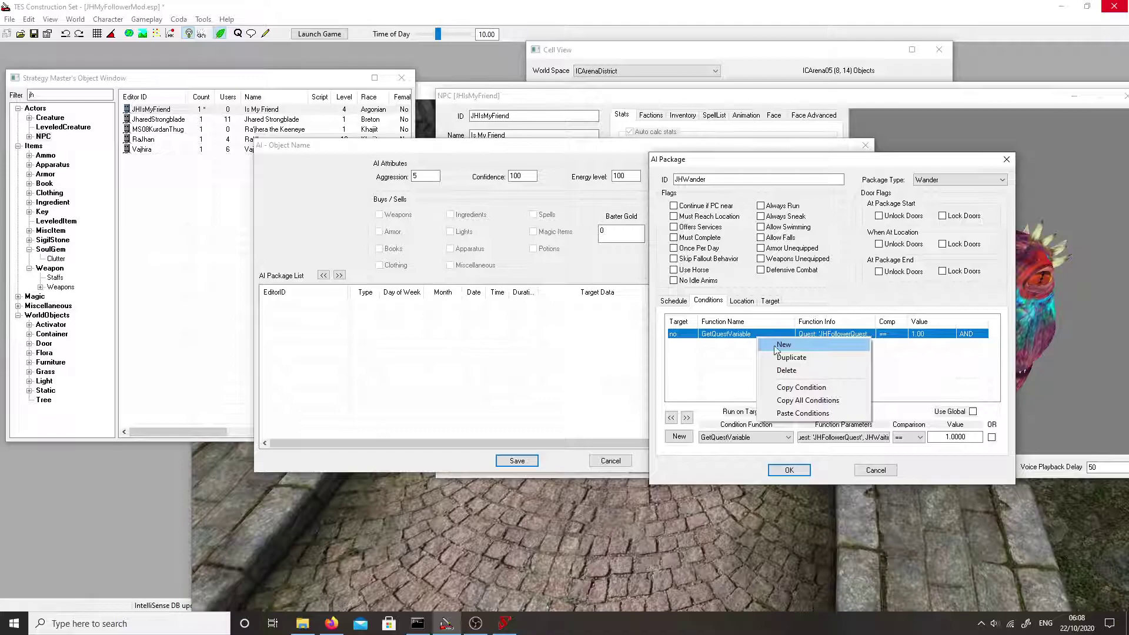
pyautogui.click(829, 388)
pyautogui.rightClick(813, 366)
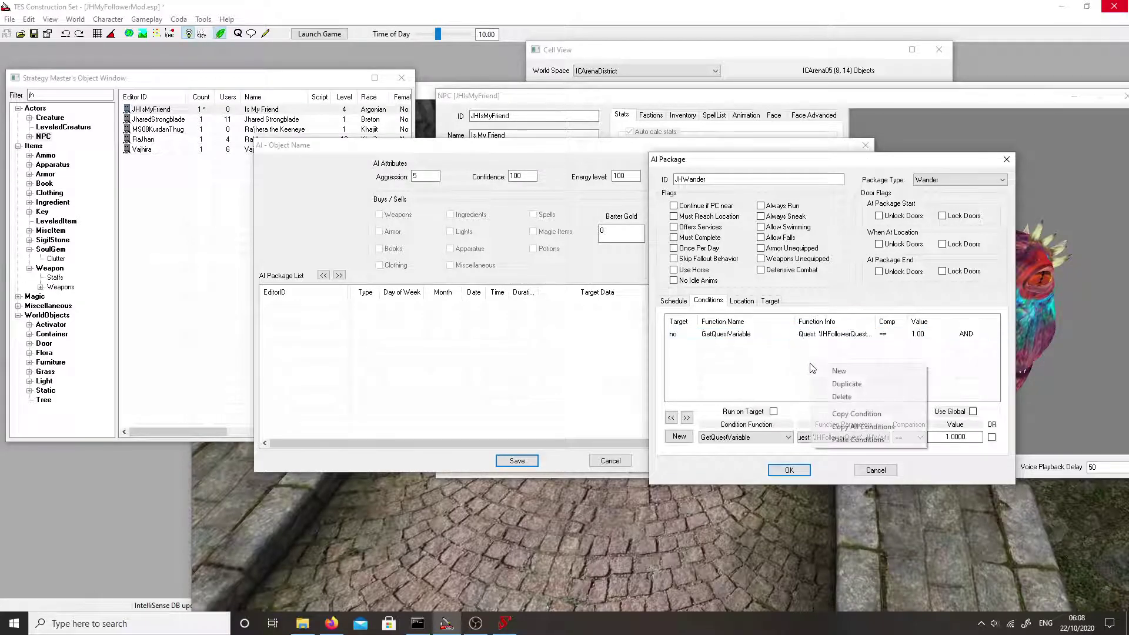
pyautogui.click(850, 441)
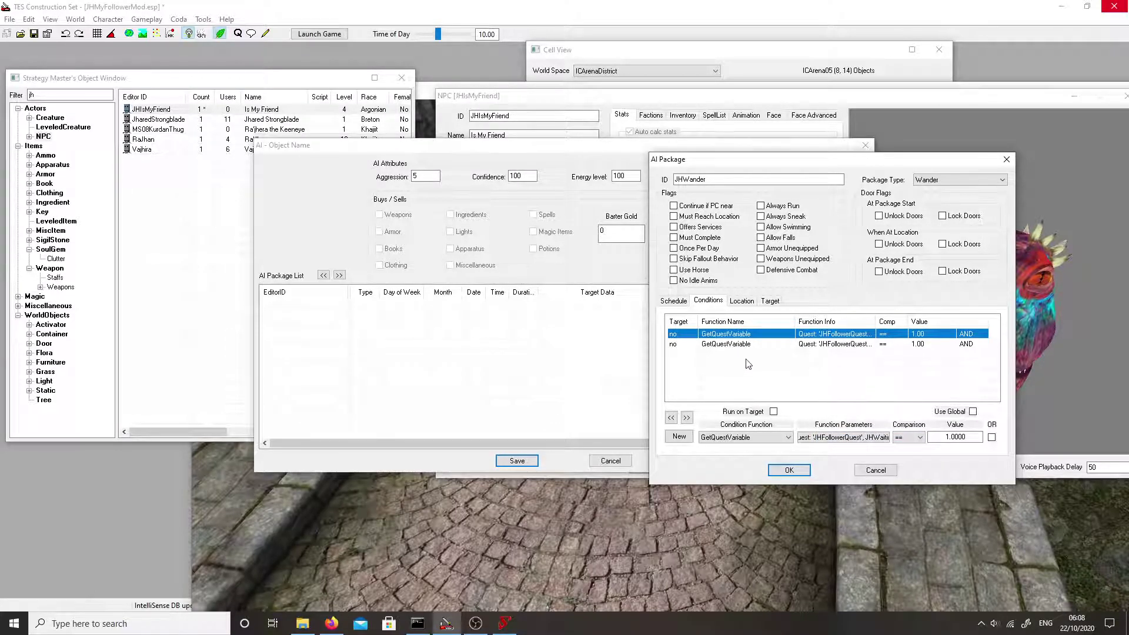
# Step: Set the comparison value of both GetQuestVariable conditions to 0
pyautogui.click(743, 344)
pyautogui.doubleClick(956, 436)
pyautogui.write('0')
pyautogui.click(933, 338)
pyautogui.click(956, 438)
pyautogui.doubleClick(955, 436)
pyautogui.write('0')
# Step: Change the second GetQuestVariable condition's variable to JHFollowing, then check the parameters of the first condition
pyautogui.click(841, 398)
pyautogui.click(826, 345)
pyautogui.click(831, 437)
pyautogui.click(757, 286)
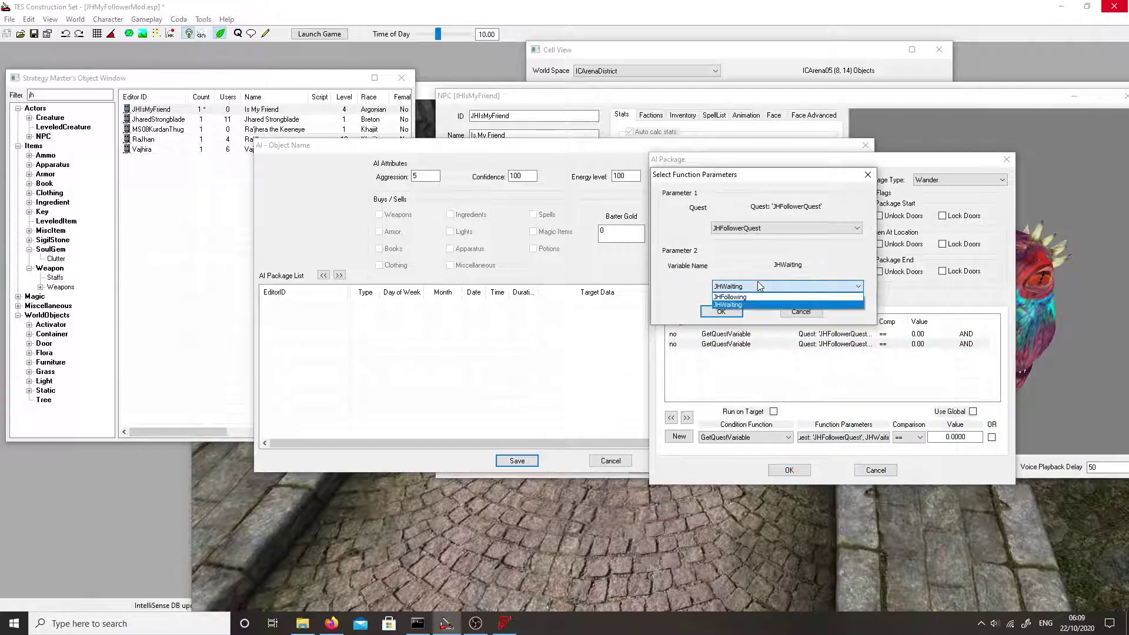
pyautogui.click(742, 297)
pyautogui.click(721, 312)
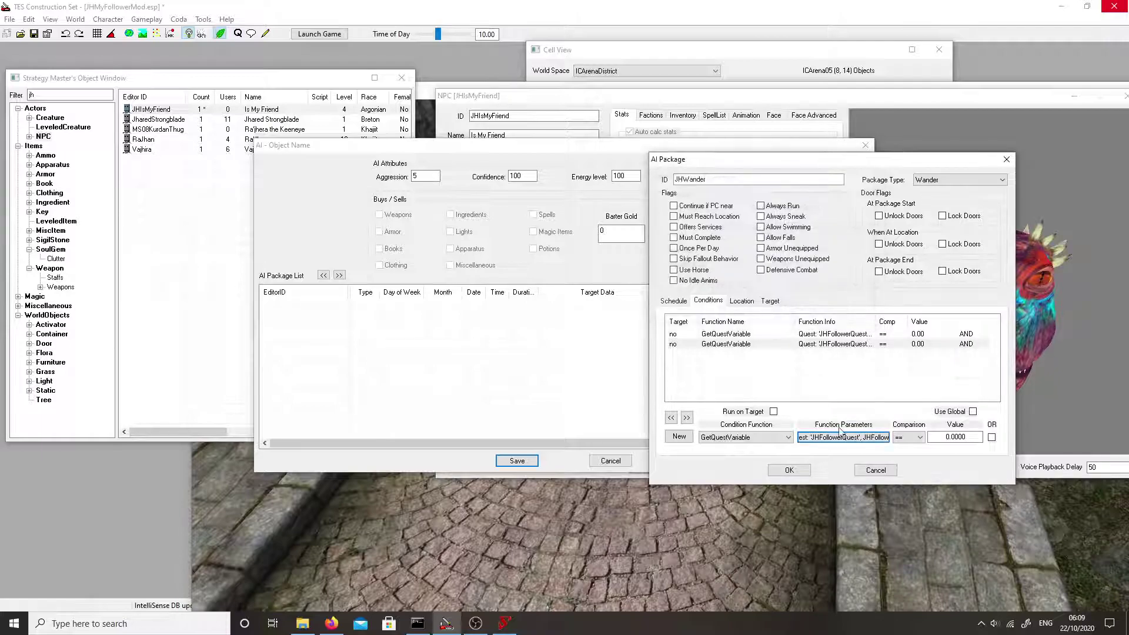
pyautogui.click(804, 336)
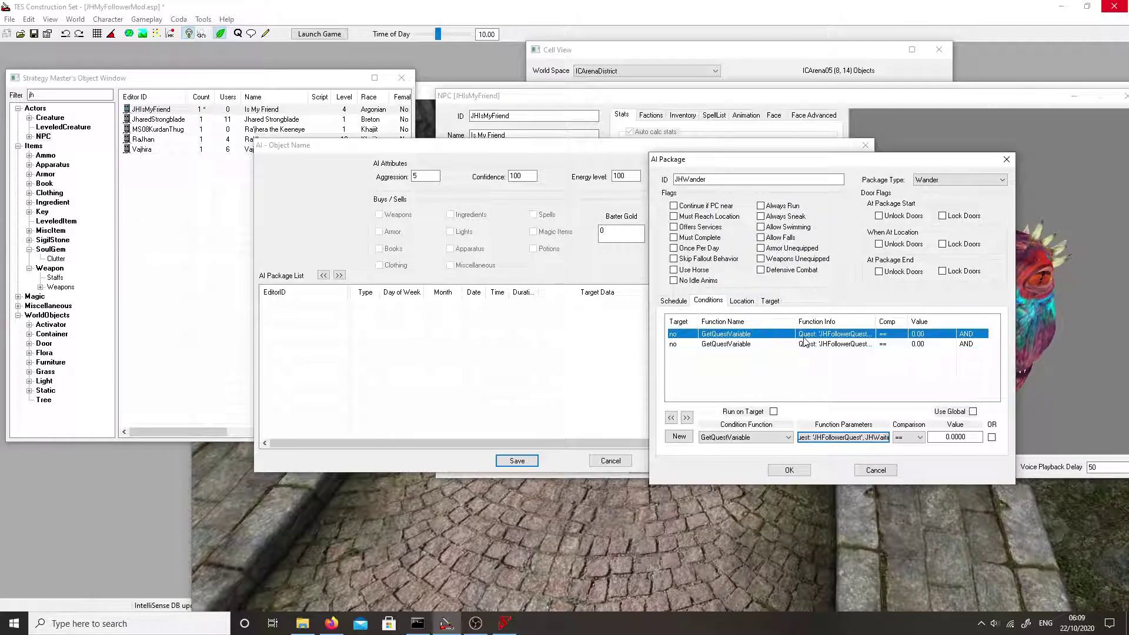
pyautogui.click(781, 474)
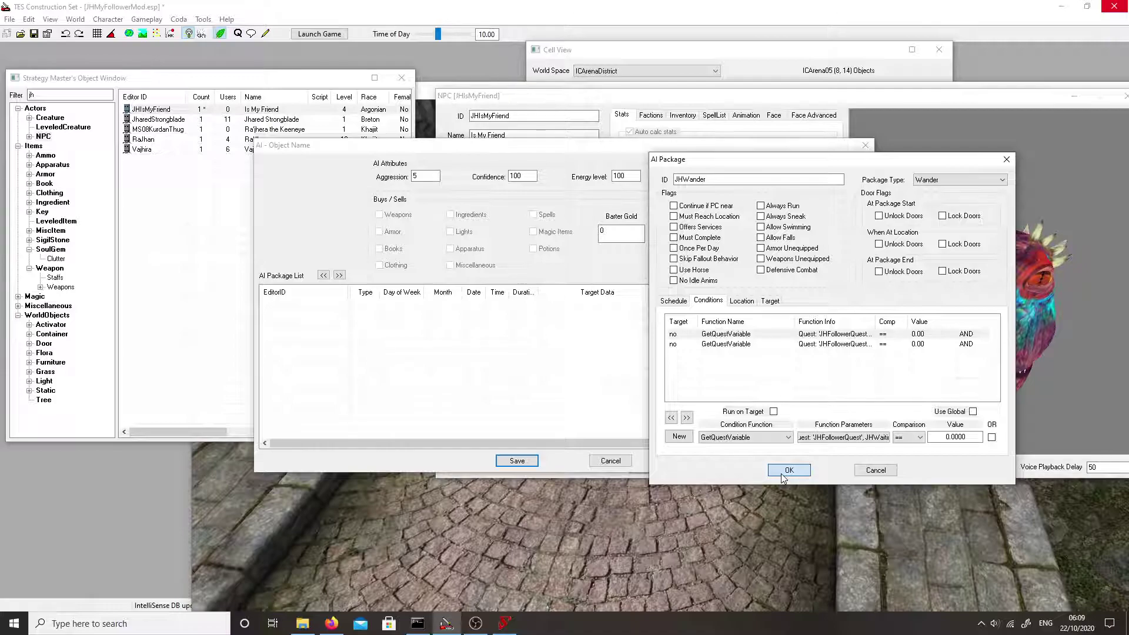
# Step: Set the JHWander package's location radius to 100 near the editor location and accept the package
pyautogui.click(740, 303)
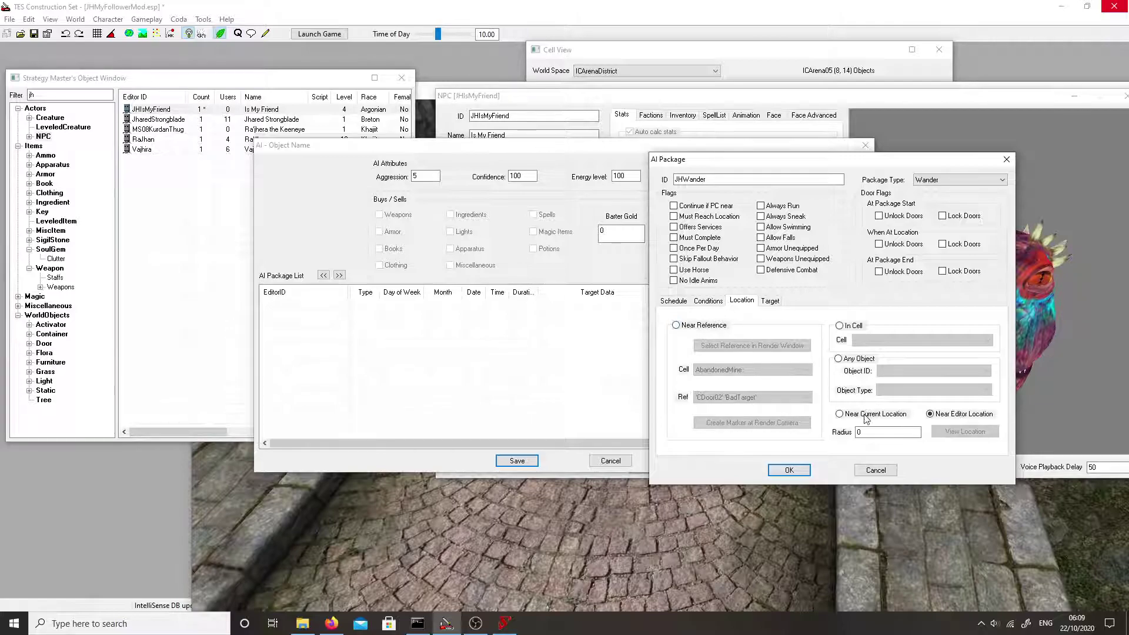
pyautogui.doubleClick(908, 431)
pyautogui.write('100')
pyautogui.click(788, 471)
# Step: Start another AI package with the ID JHFollow, bring up its conditions, and try to accept it
pyautogui.rightClick(482, 356)
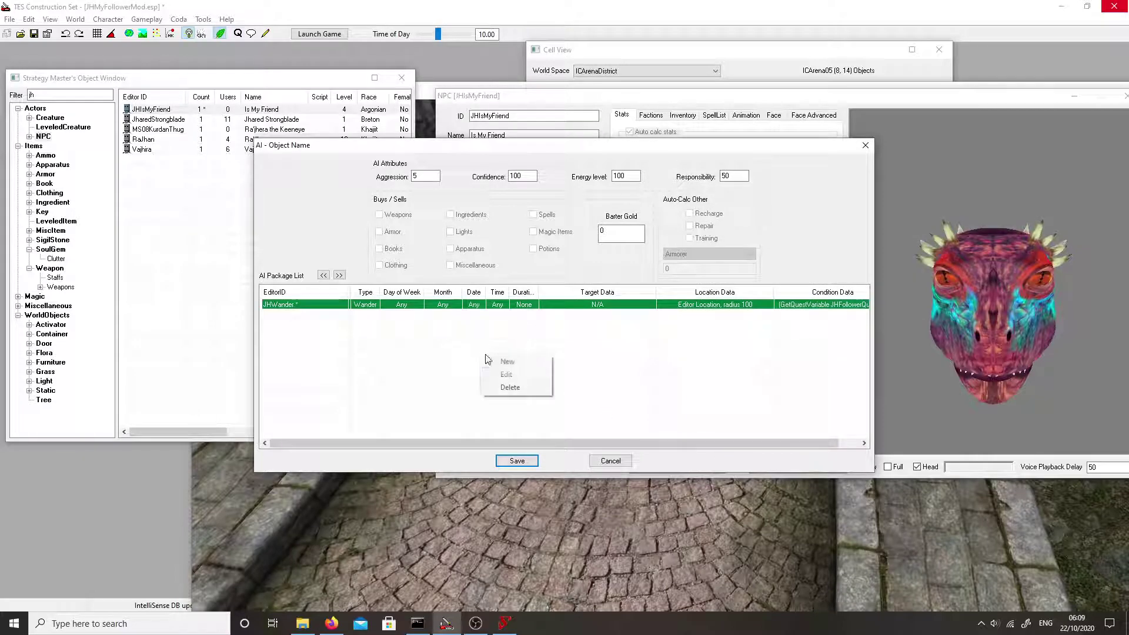
pyautogui.click(506, 363)
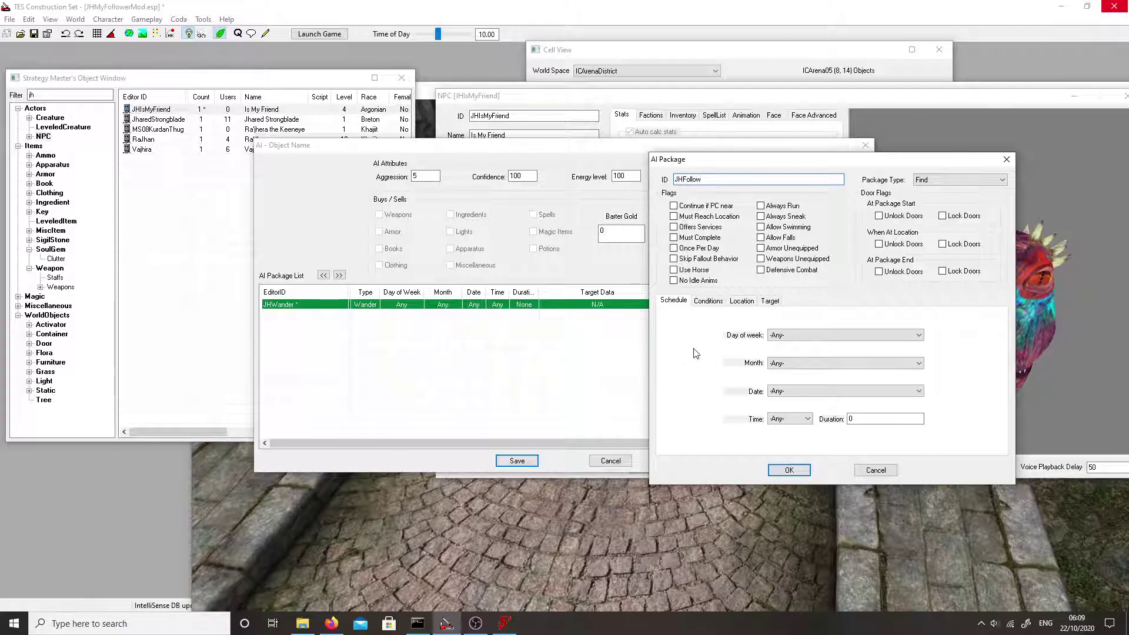
pyautogui.click(701, 301)
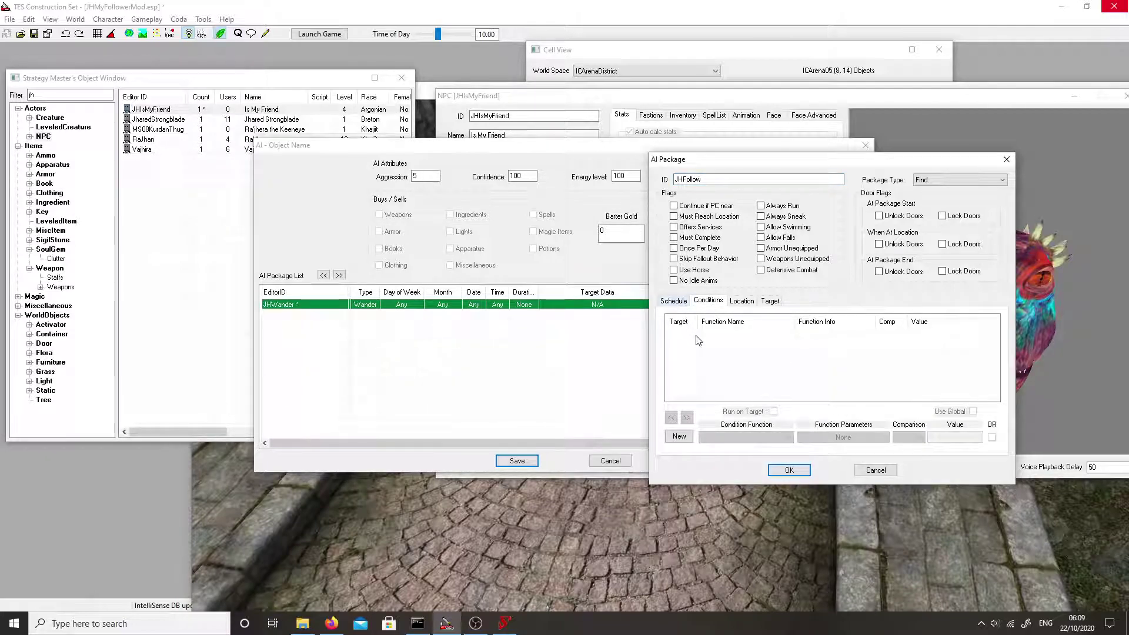
pyautogui.rightClick(699, 341)
pyautogui.press('Escape')
pyautogui.click(789, 470)
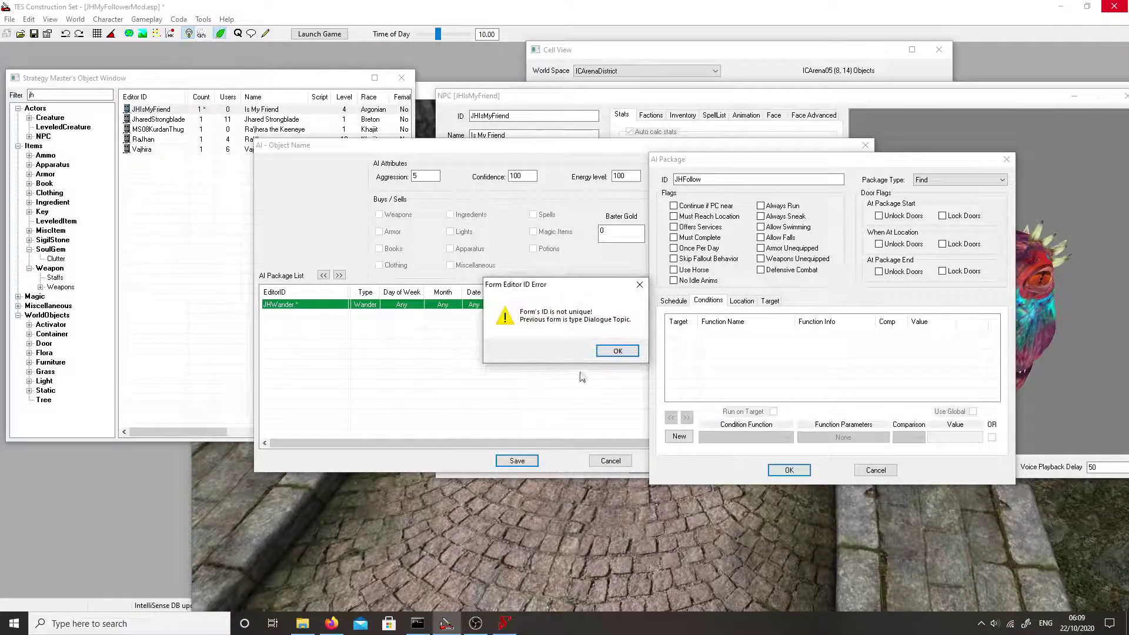
# Step: Dismiss the ID error, change the new package's ID to JHFollowAI, and accept the package
pyautogui.click(612, 352)
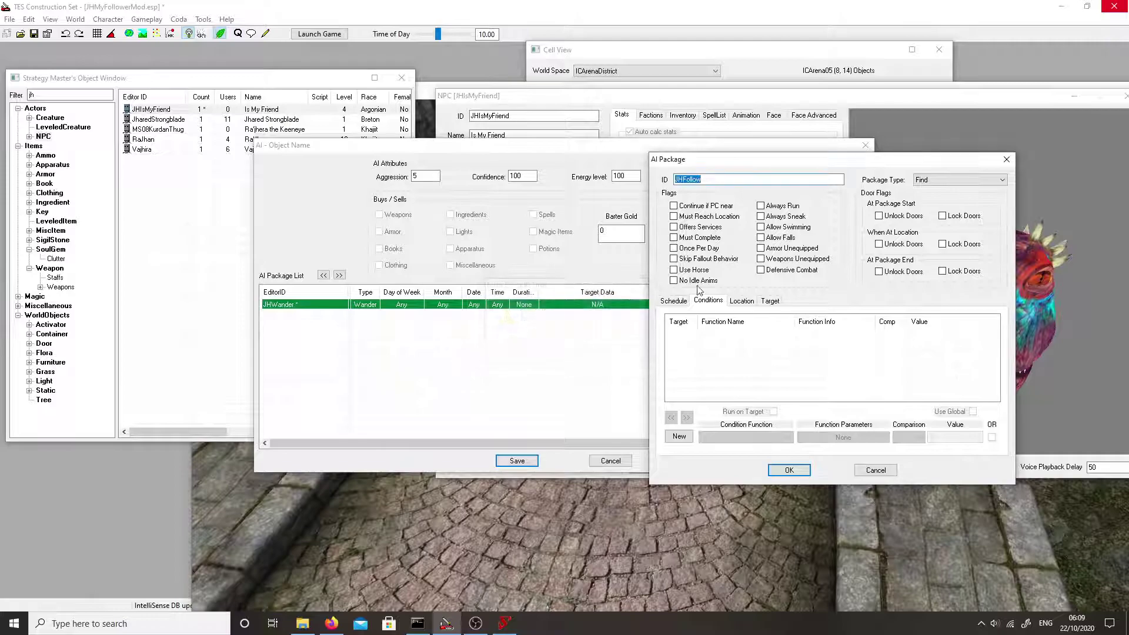
pyautogui.click(750, 182)
pyautogui.click(788, 470)
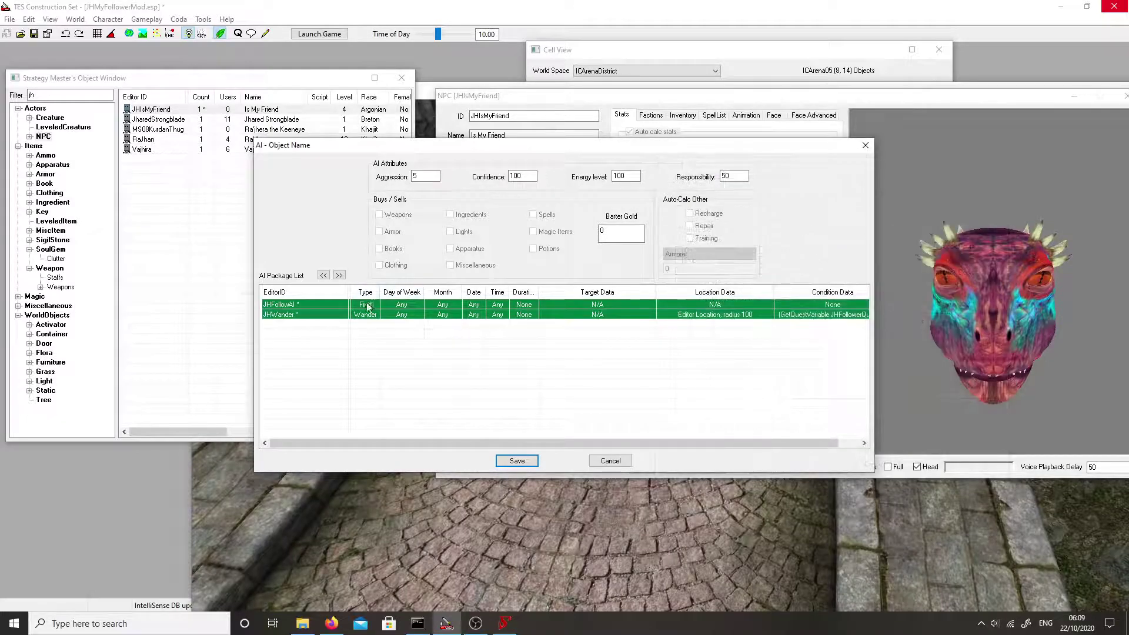
# Step: Copy all conditions from the JHWander package and accept the package
pyautogui.doubleClick(332, 305)
pyautogui.click(789, 469)
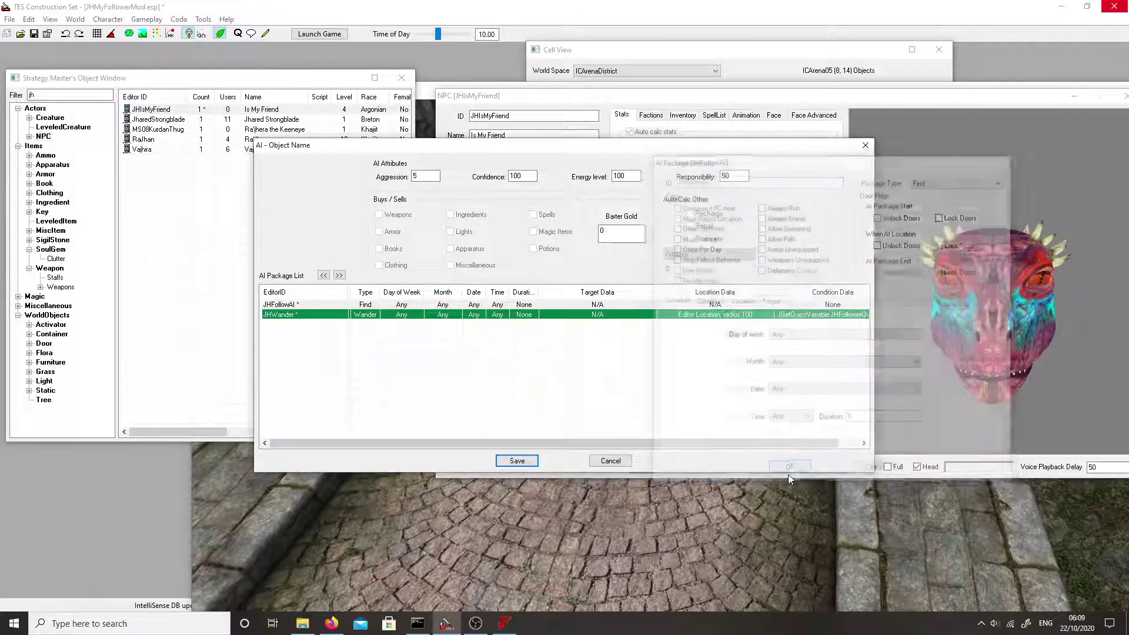
pyautogui.doubleClick(272, 315)
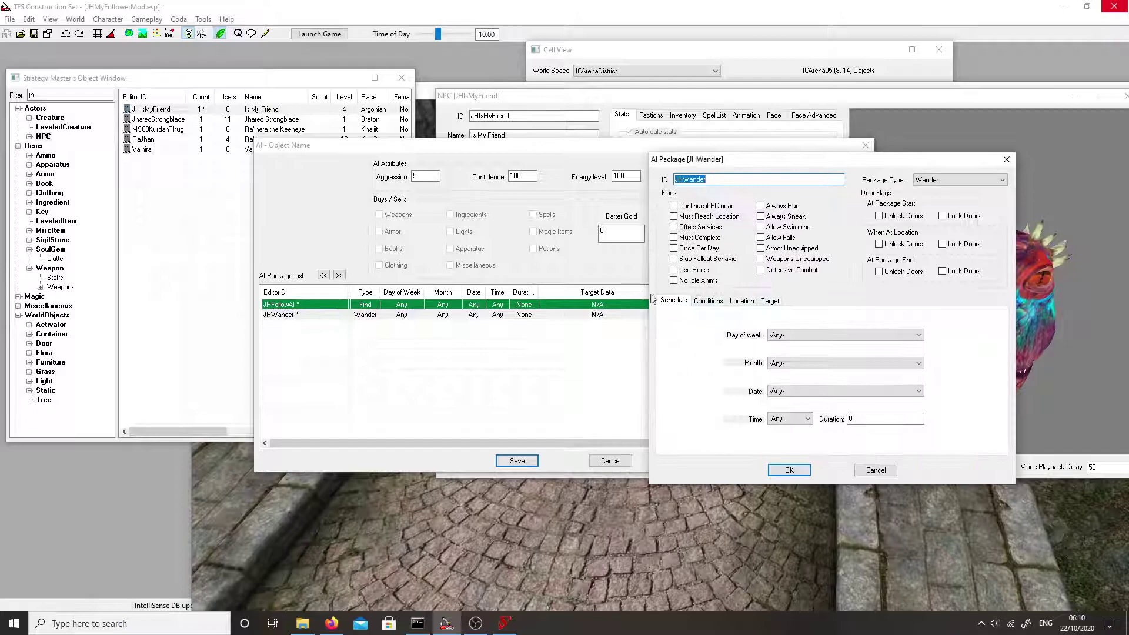
pyautogui.click(704, 303)
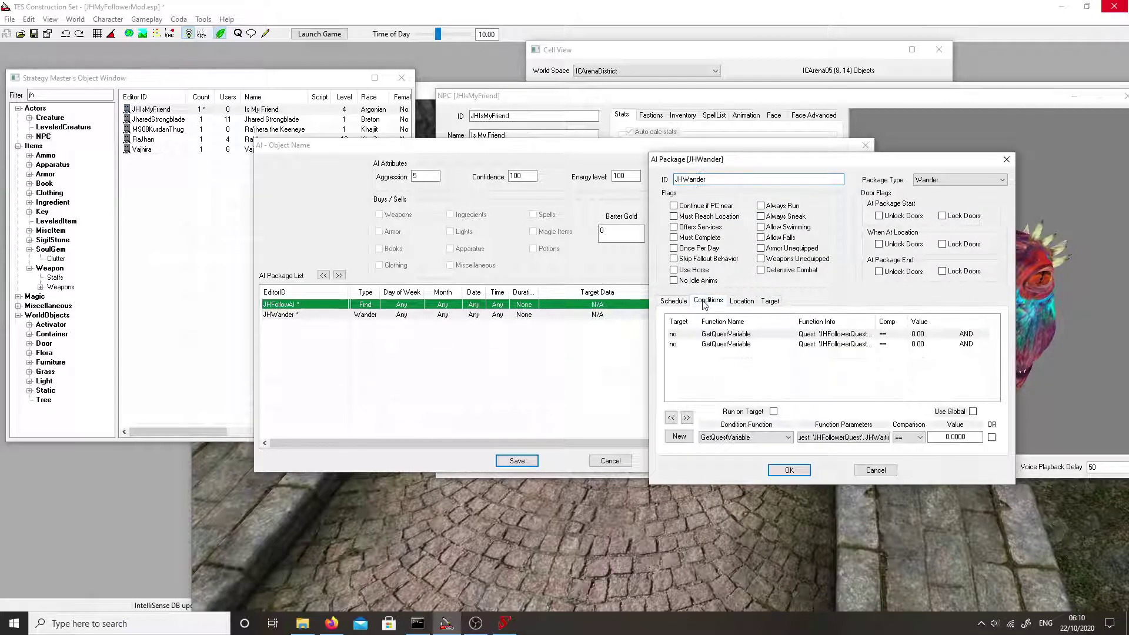
pyautogui.rightClick(713, 343)
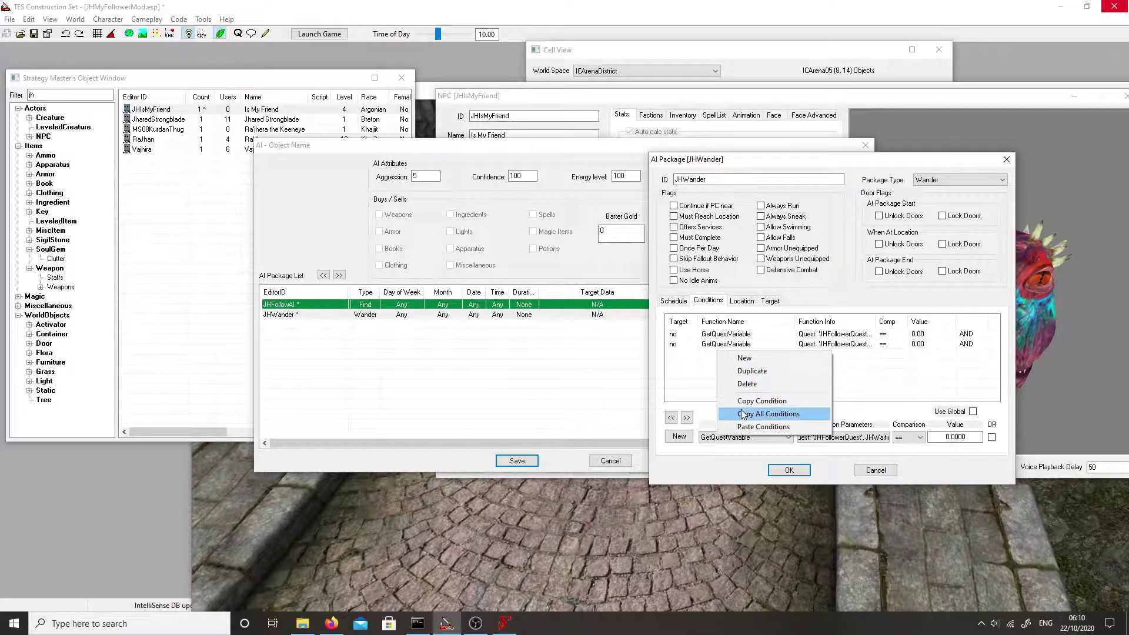
pyautogui.click(746, 411)
pyautogui.click(789, 470)
# Step: Paste the copied conditions into the JHFollowAI package and set its package type to Follow
pyautogui.click(444, 315)
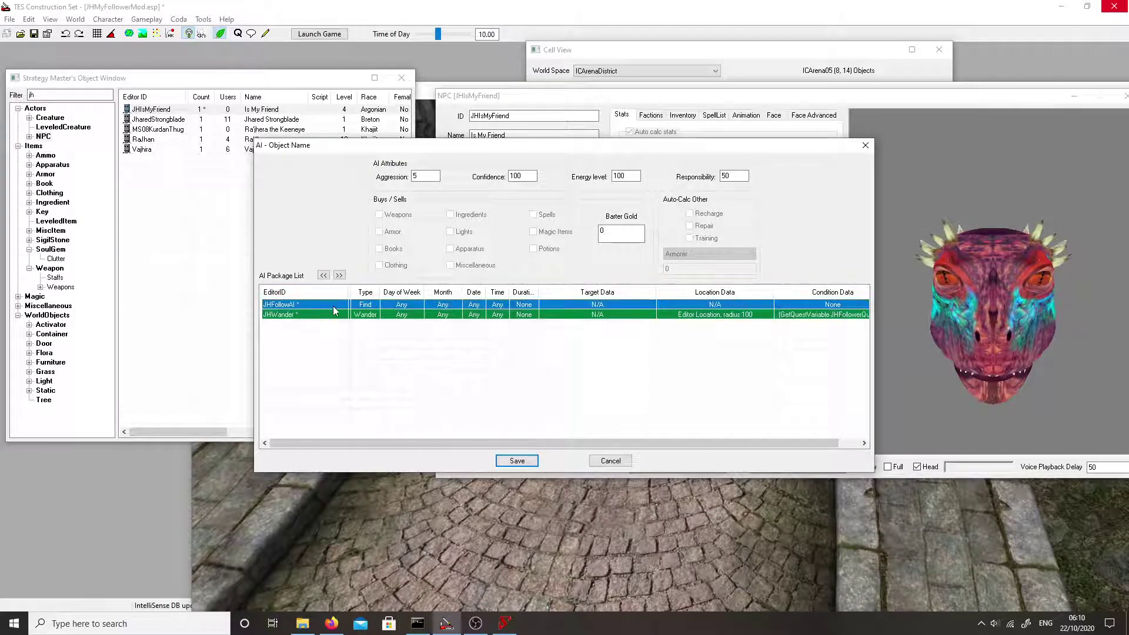
pyautogui.doubleClick(441, 305)
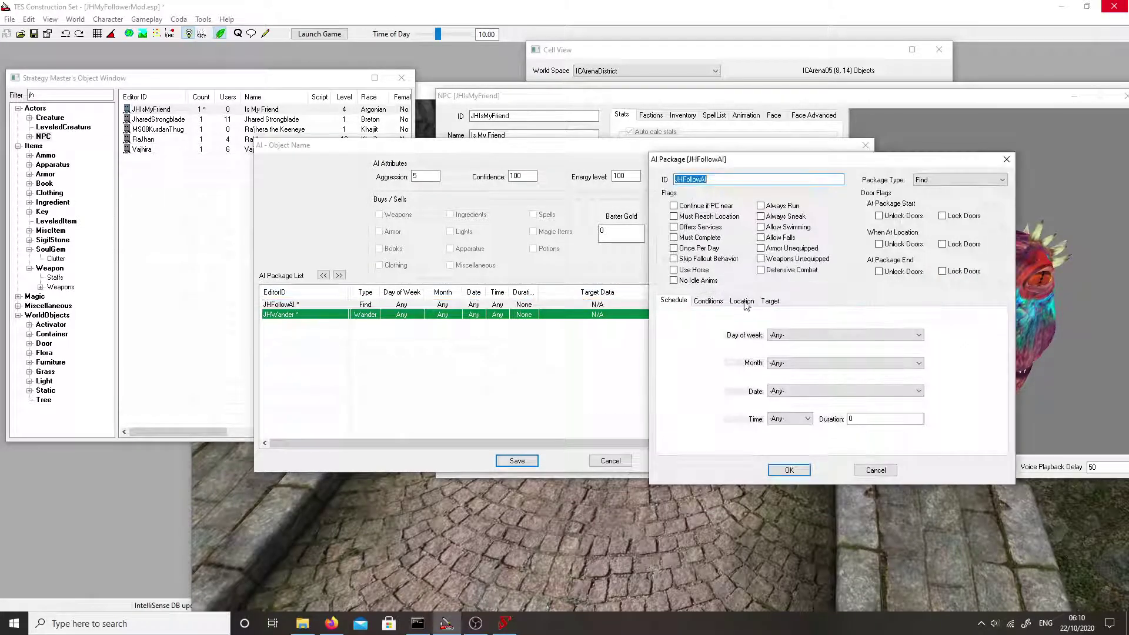
pyautogui.rightClick(742, 331)
pyautogui.click(782, 409)
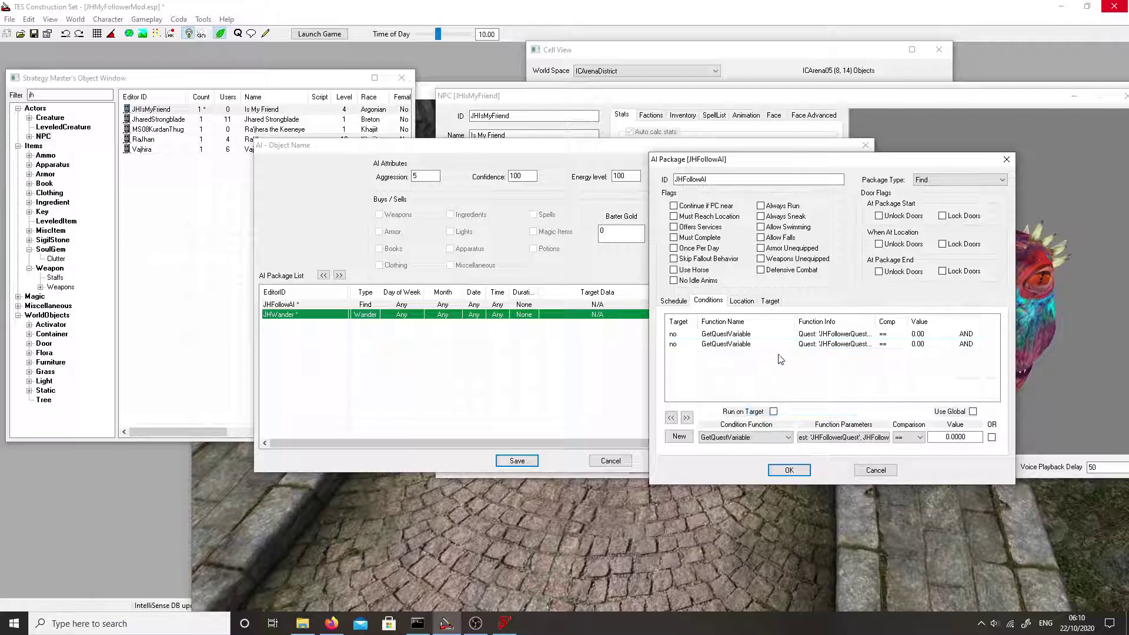
pyautogui.click(970, 180)
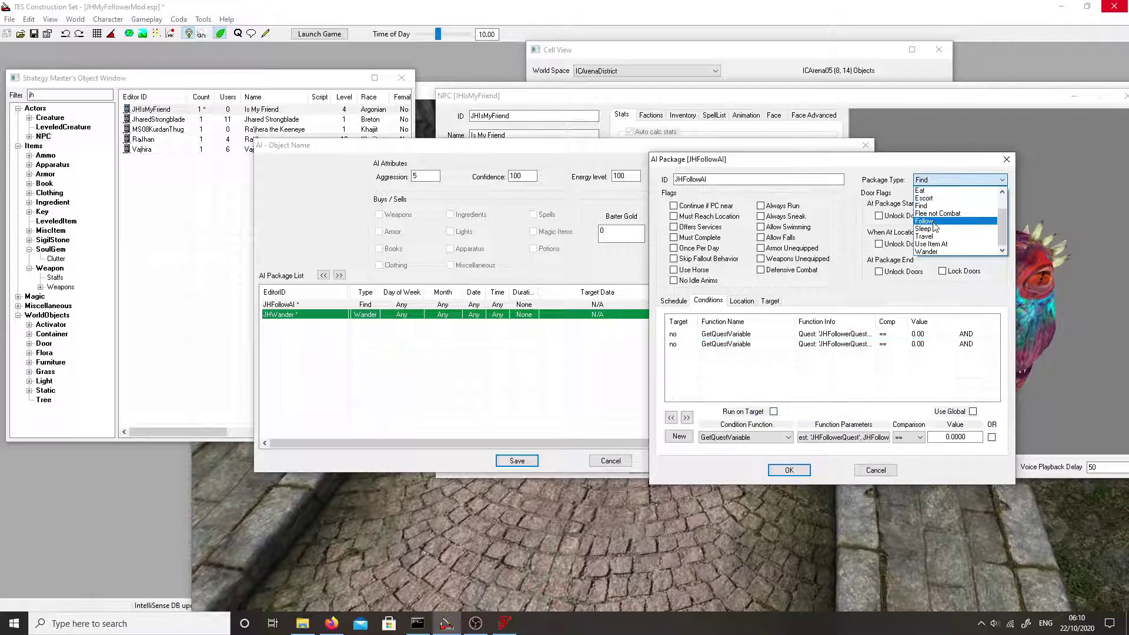
pyautogui.click(934, 227)
# Step: Compare the function parameters of JHFollowAI's two GetQuestVariable conditions to see which quest variable each one tests
pyautogui.click(826, 343)
pyautogui.click(827, 333)
pyautogui.click(821, 350)
pyautogui.click(822, 345)
pyautogui.click(823, 333)
pyautogui.click(820, 344)
pyautogui.click(815, 333)
pyautogui.click(811, 345)
pyautogui.click(815, 335)
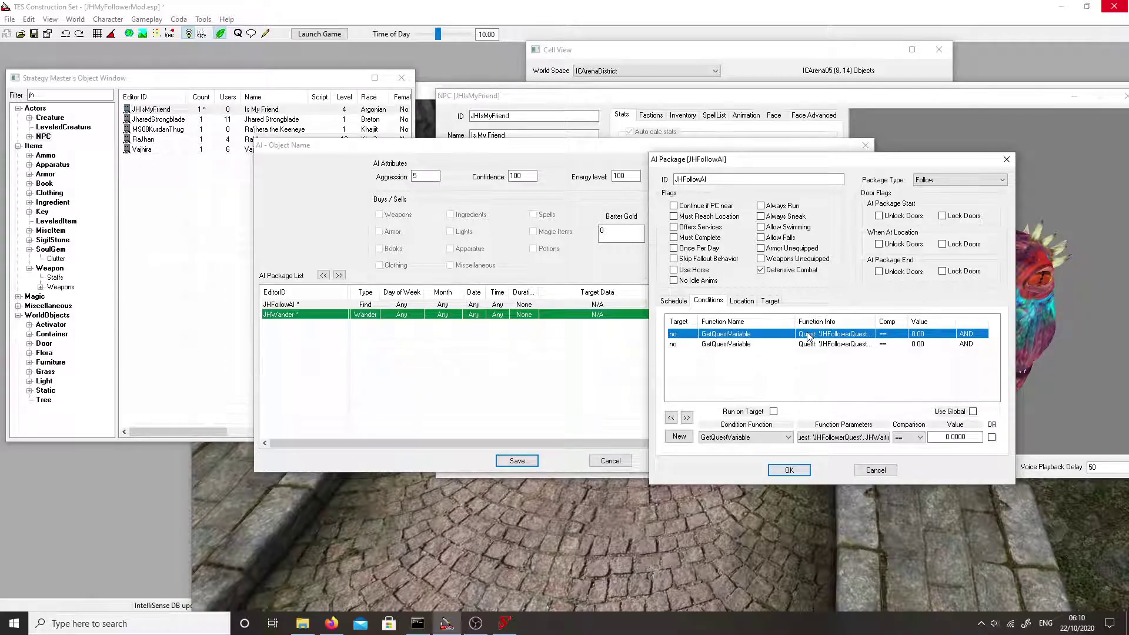
pyautogui.click(789, 345)
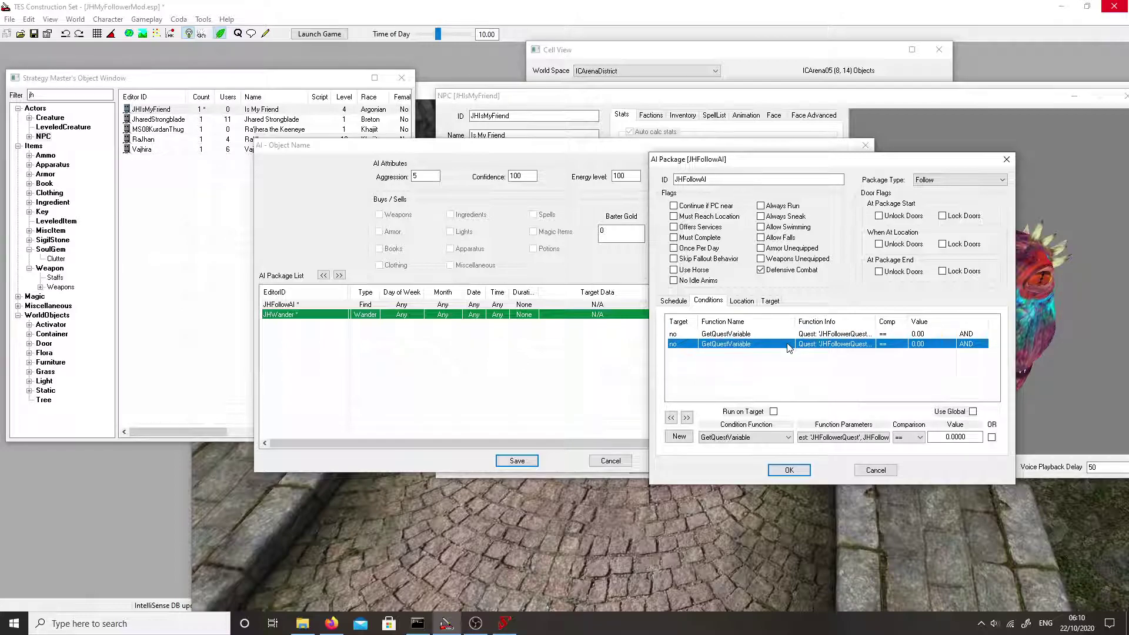
pyautogui.click(789, 334)
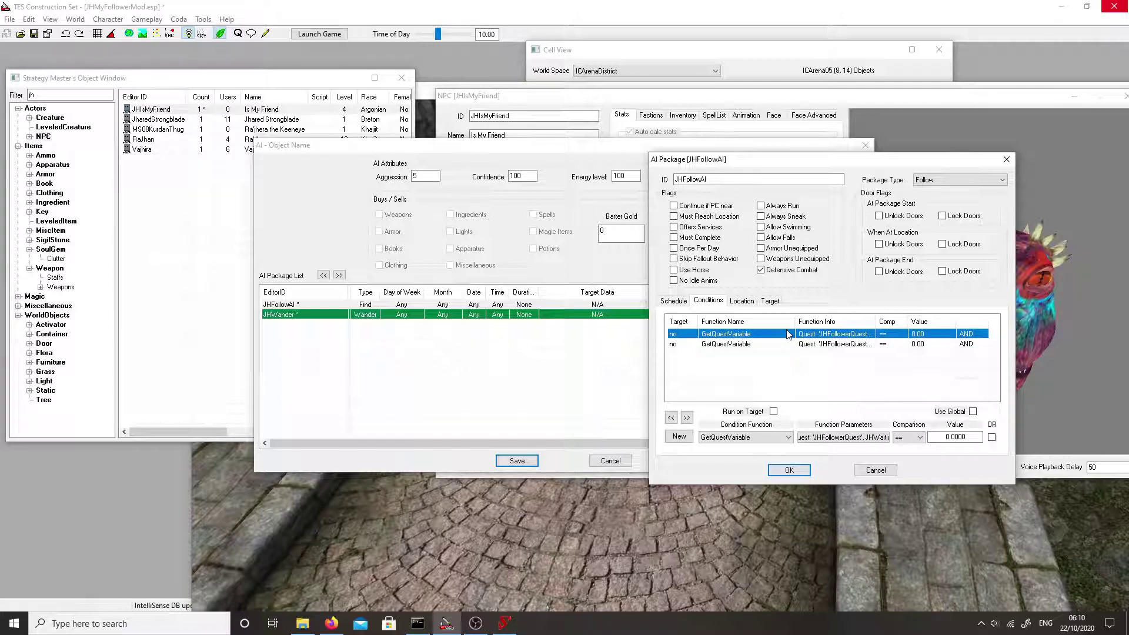
# Step: Set the comparison value of JHFollowAI's second GetQuestVariable condition to 1
pyautogui.click(775, 344)
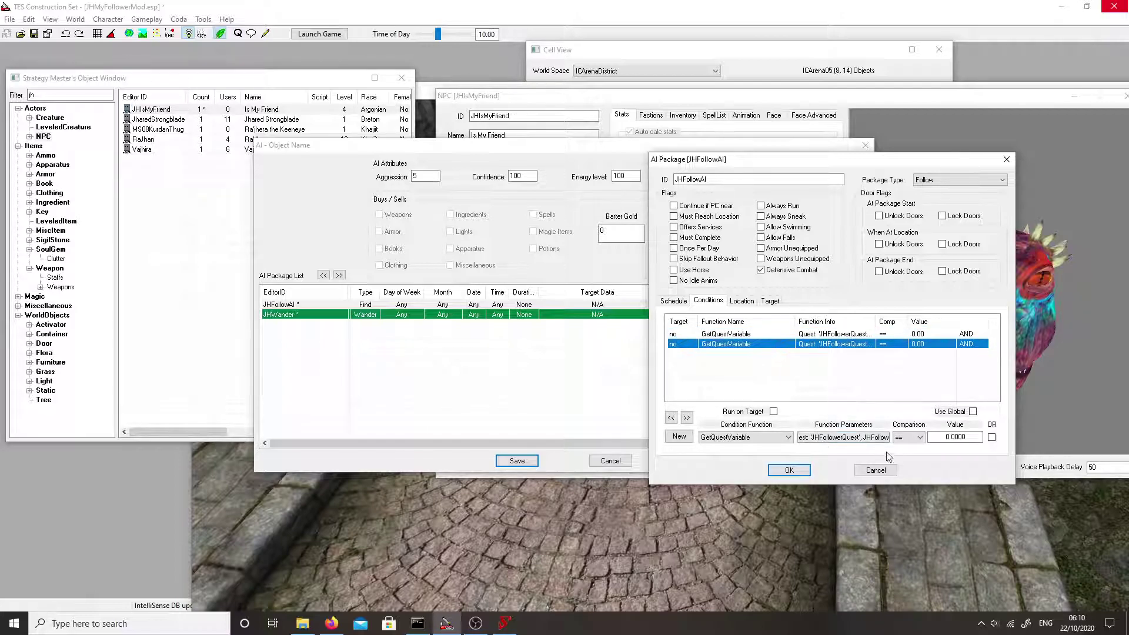
pyautogui.doubleClick(944, 438)
pyautogui.write('1')
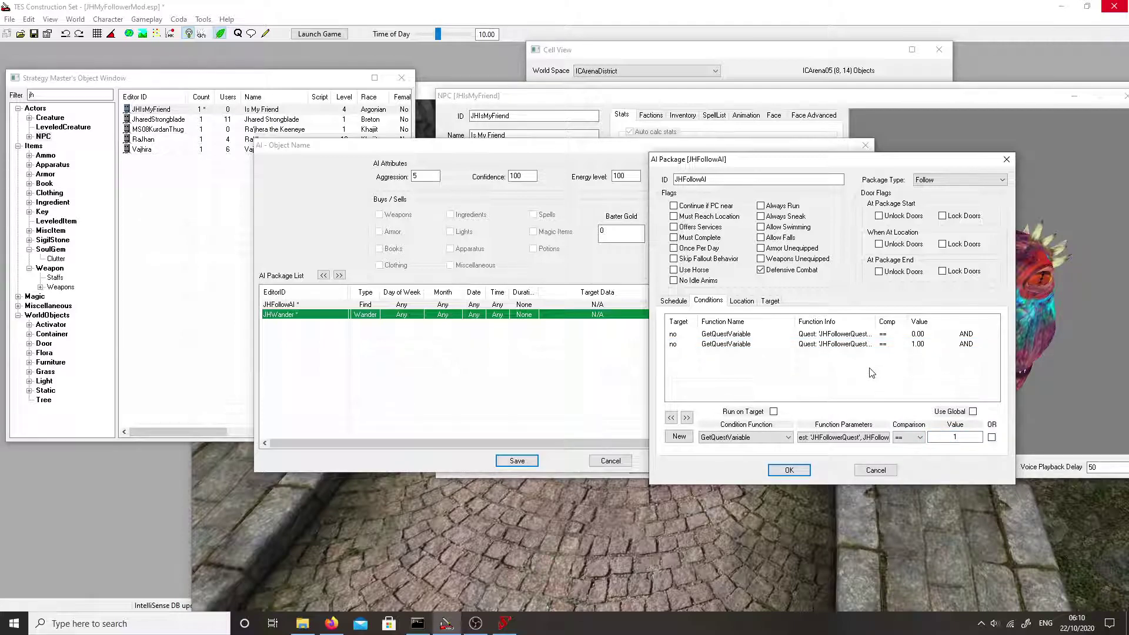
# Step: Set the JHFollowAI package's target to any object with the object ID Player
pyautogui.click(764, 304)
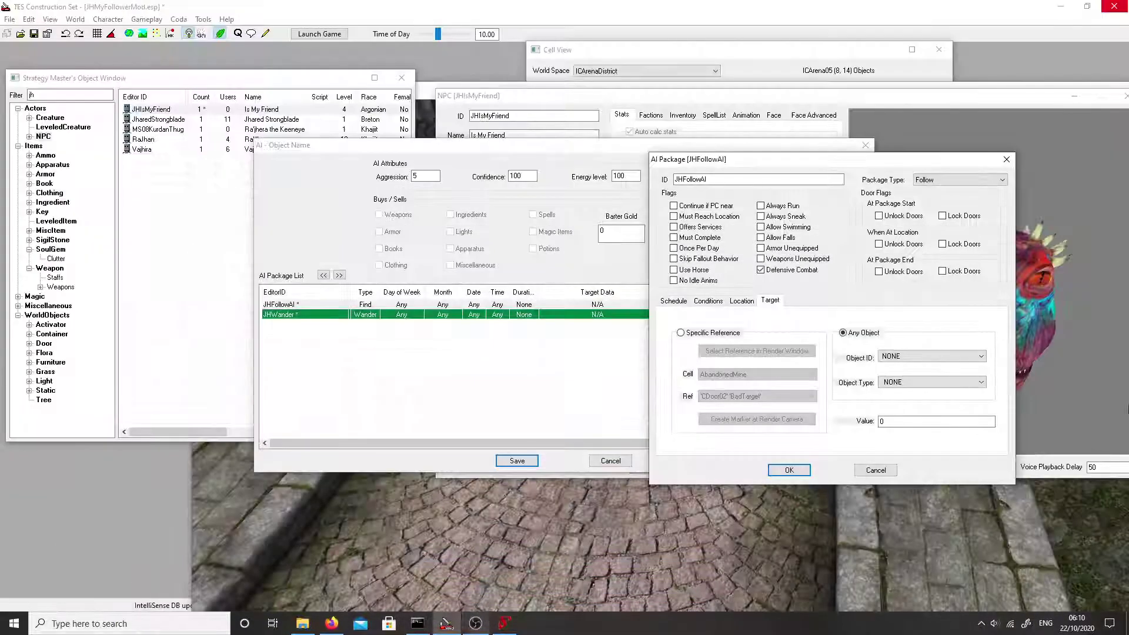
pyautogui.click(976, 356)
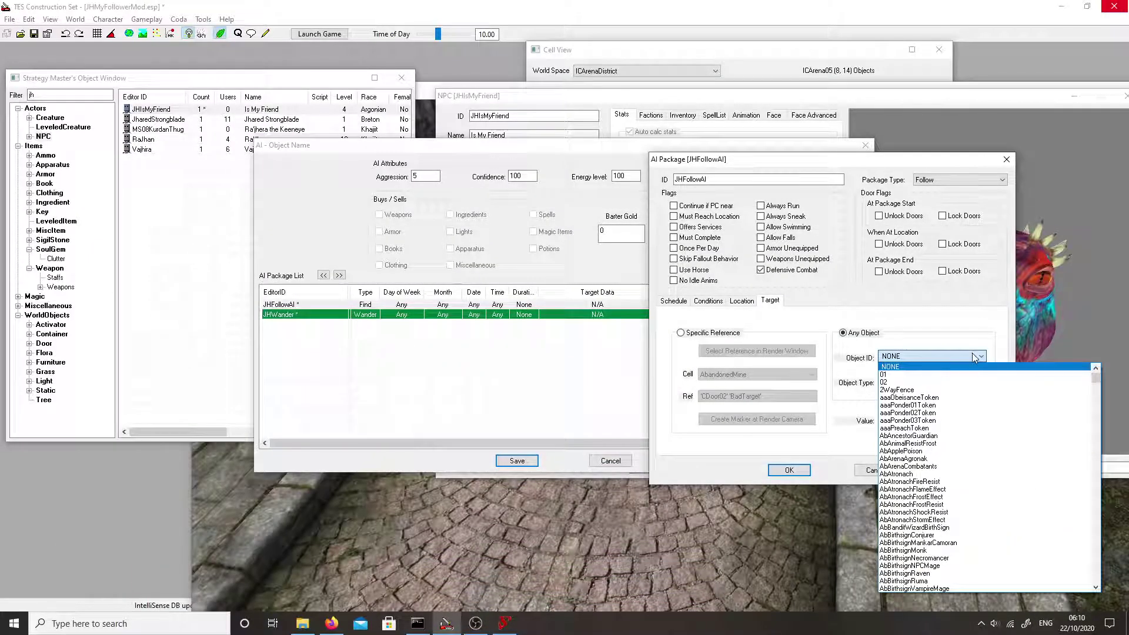
pyautogui.press('p')
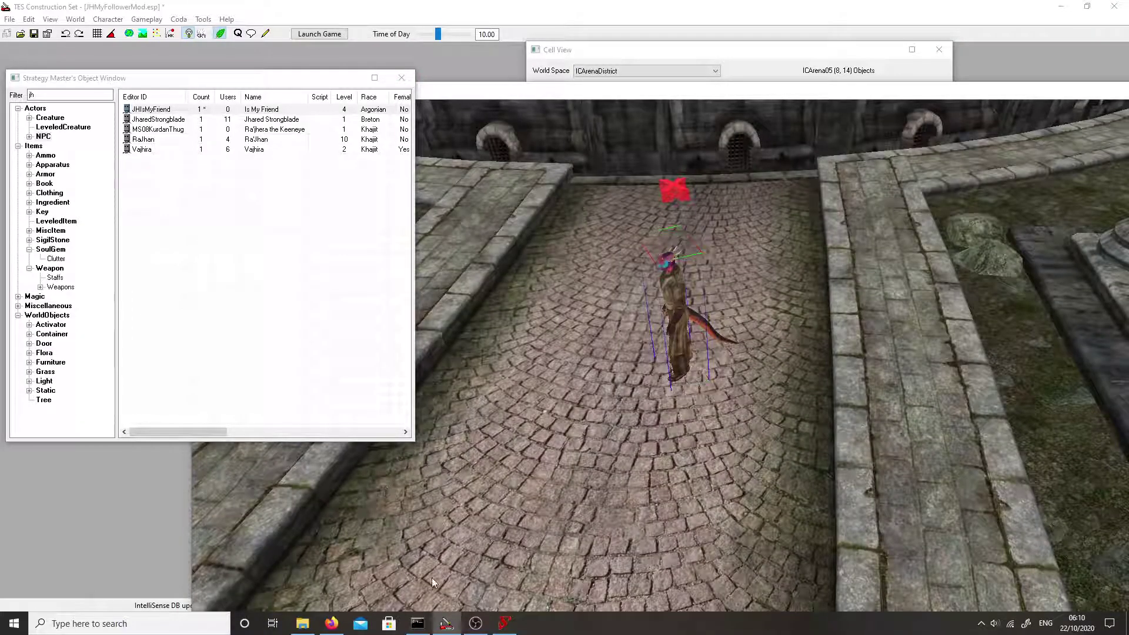
pyautogui.moveTo(489, 89); pyautogui.dragTo(517, 415)
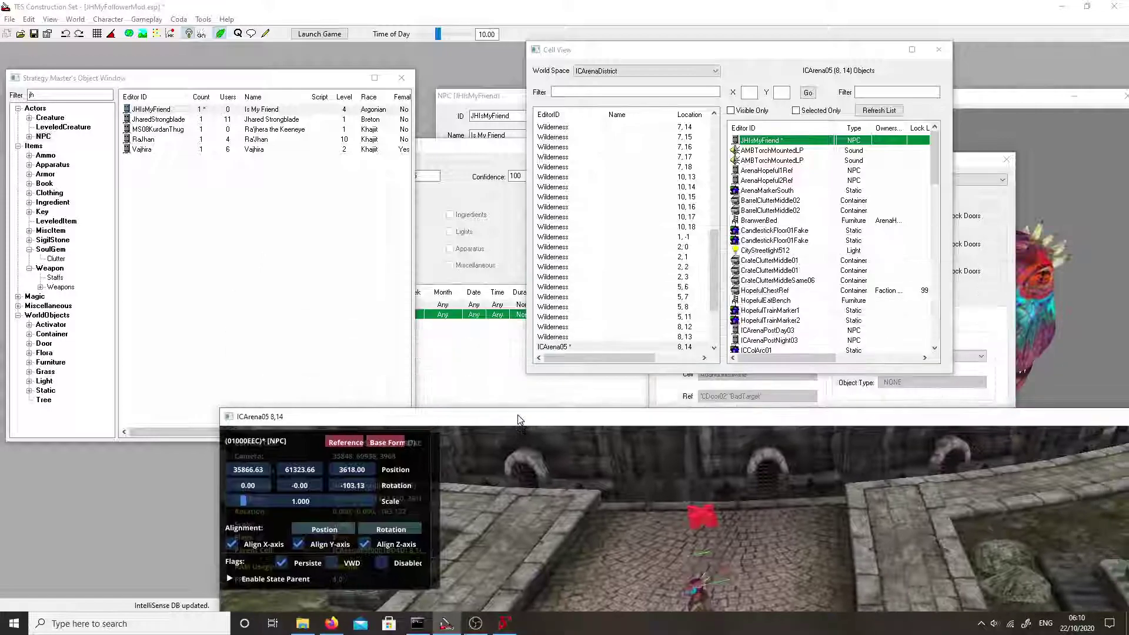
pyautogui.click(507, 153)
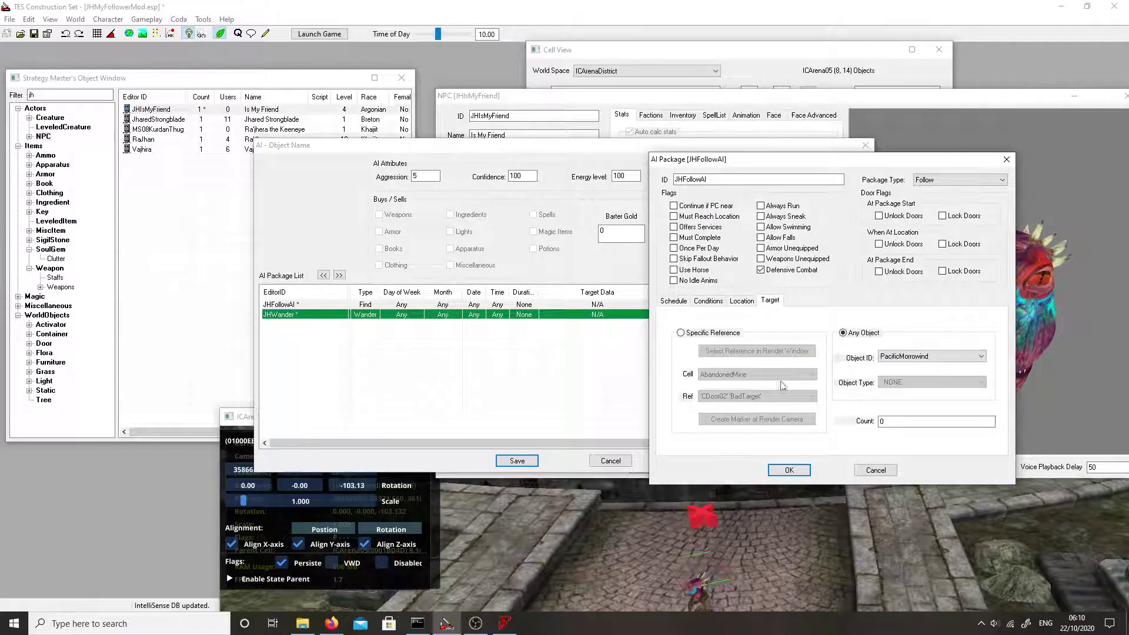
pyautogui.click(891, 356)
pyautogui.scroll(-3, 945, 427)
pyautogui.scroll(-10, 945, 428)
pyautogui.scroll(-10, 955, 421)
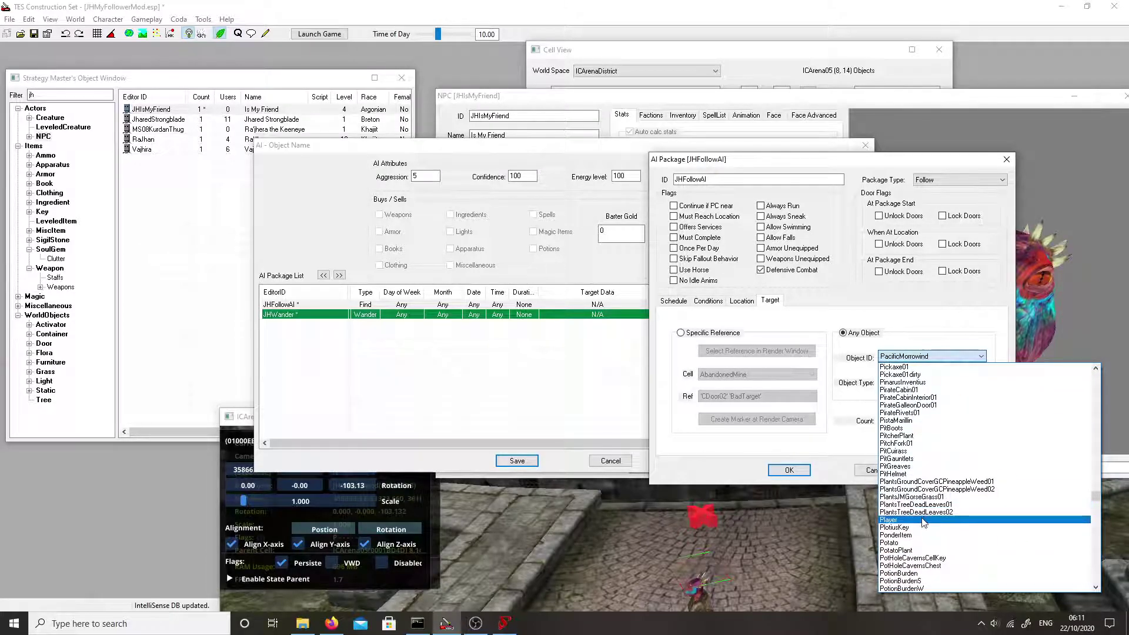
pyautogui.click(924, 520)
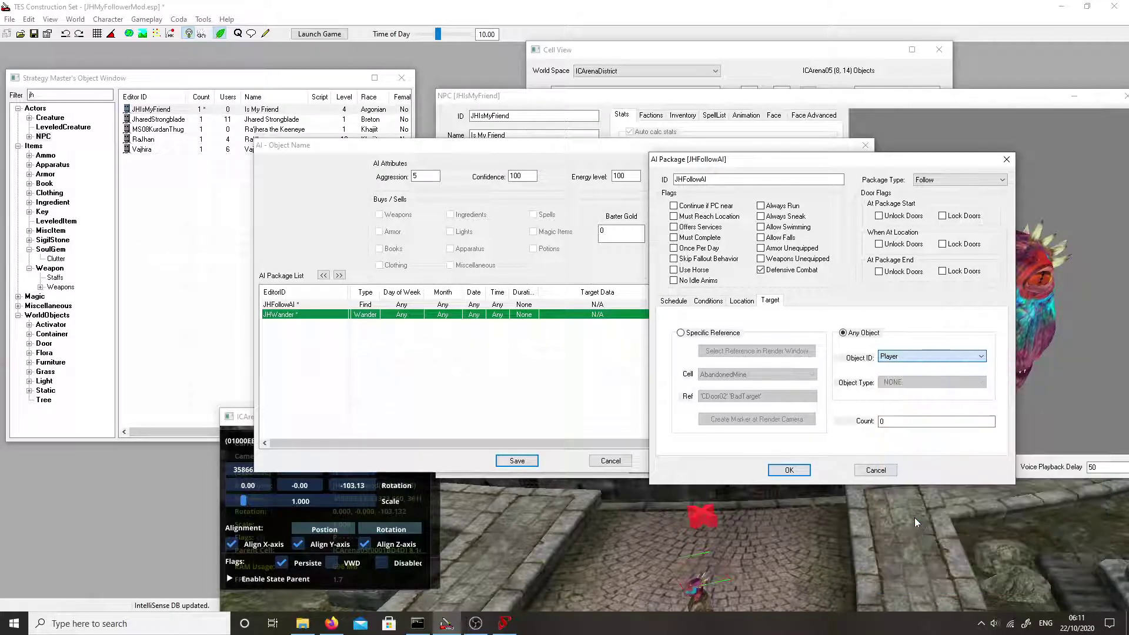
# Step: Set the Player target's count to 100, accept the JHFollowAI package, and reopen it briefly to check its type
pyautogui.doubleClick(899, 422)
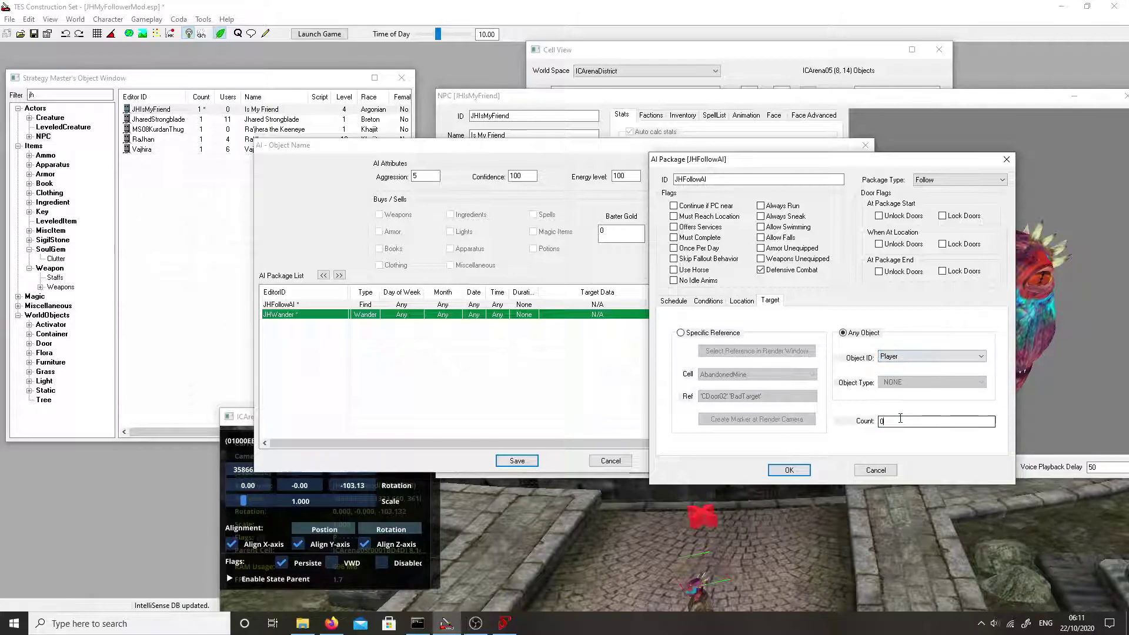
pyautogui.write('100')
pyautogui.click(789, 470)
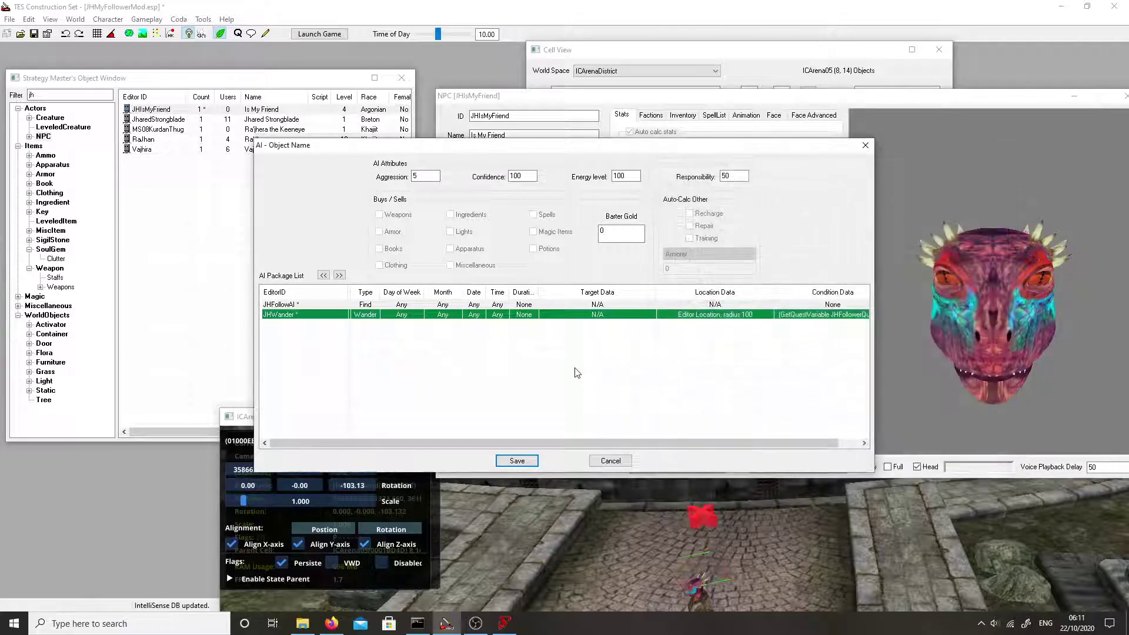
pyautogui.doubleClick(402, 305)
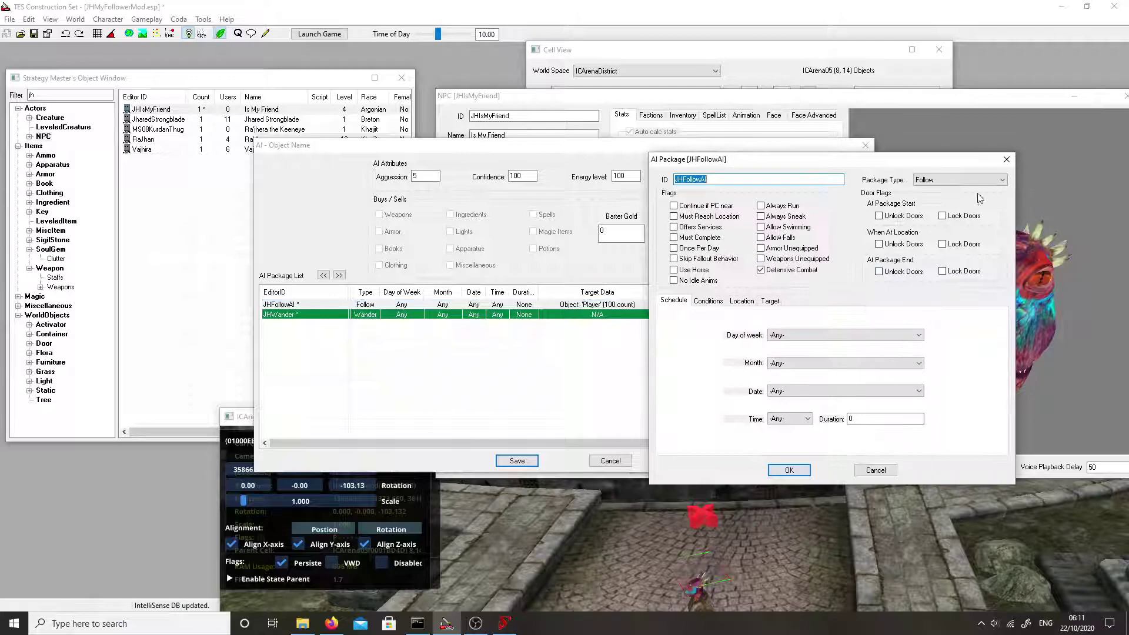
pyautogui.click(788, 470)
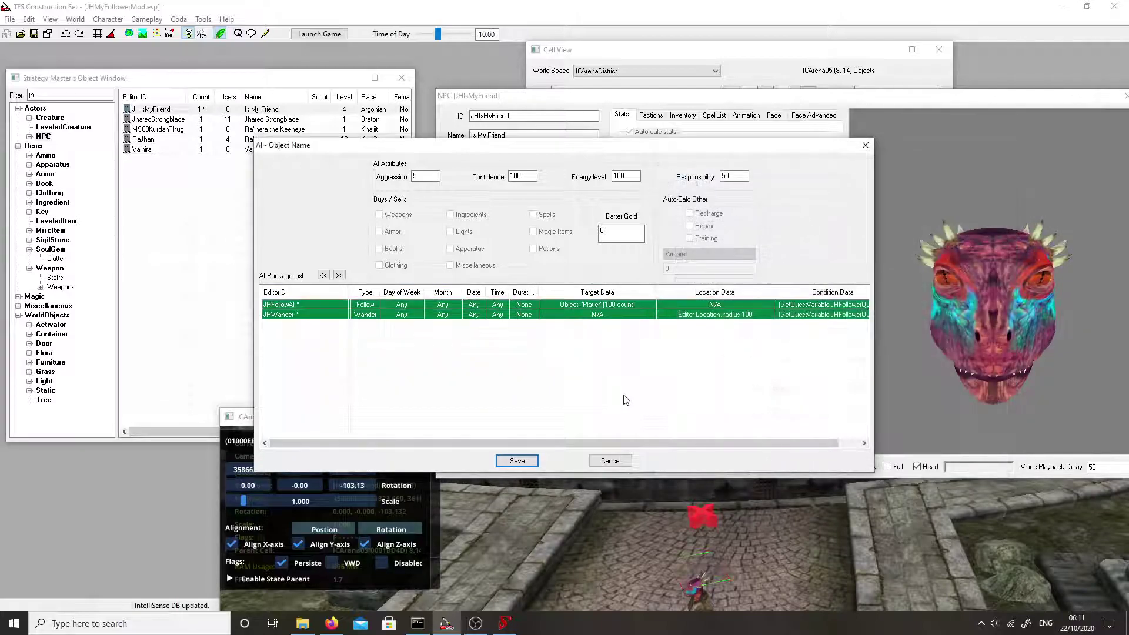
# Step: Save the AI settings and the NPC, then save the plugin file
pyautogui.click(519, 461)
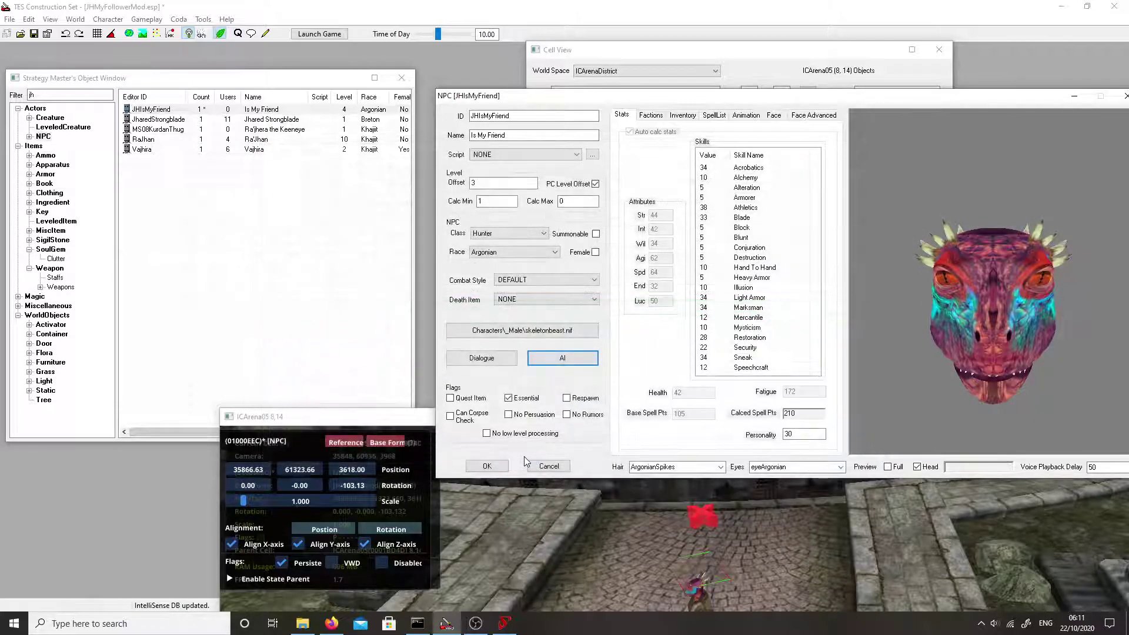
pyautogui.click(492, 465)
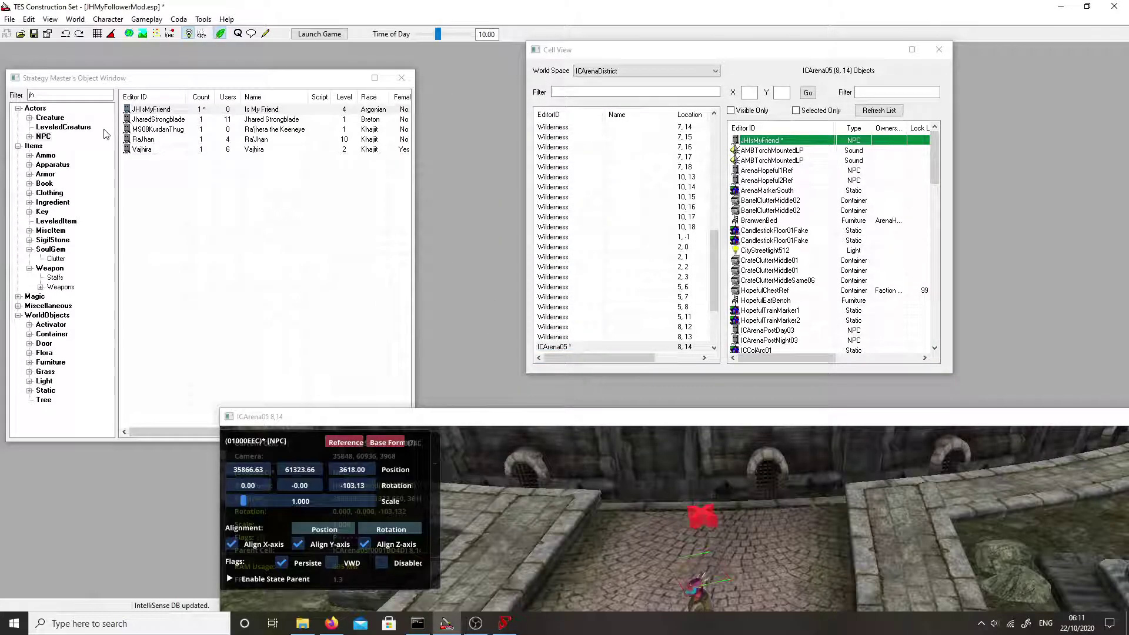
pyautogui.click(34, 34)
pyautogui.moveTo(576, 421); pyautogui.dragTo(509, 216)
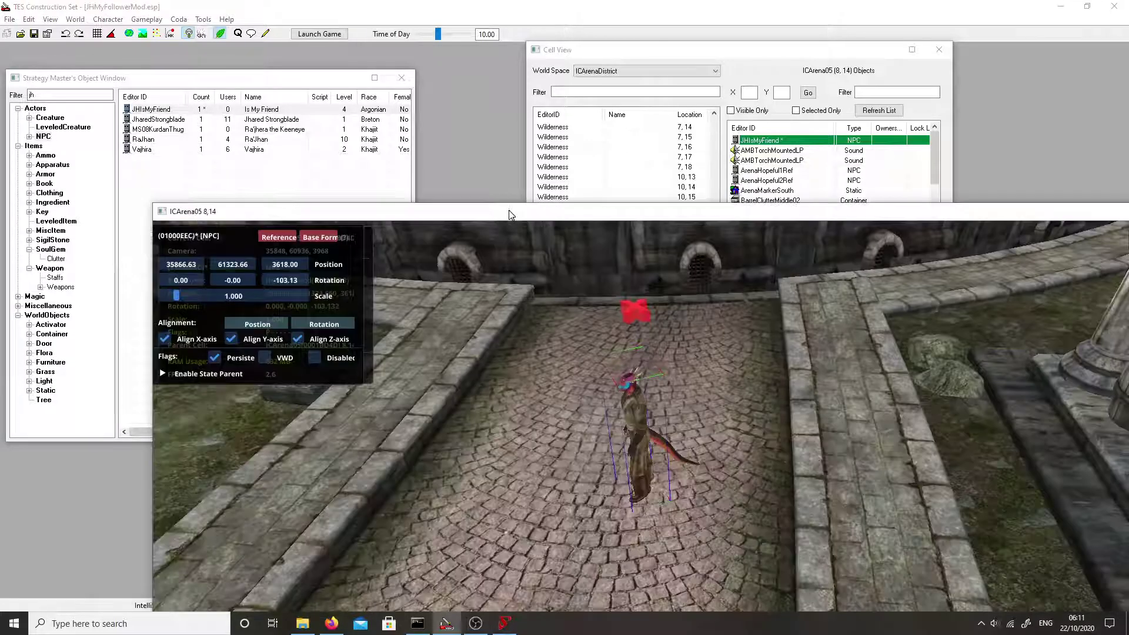
# Step: Open the AI package list of the JHIsMyFriend NPC
pyautogui.click(206, 20)
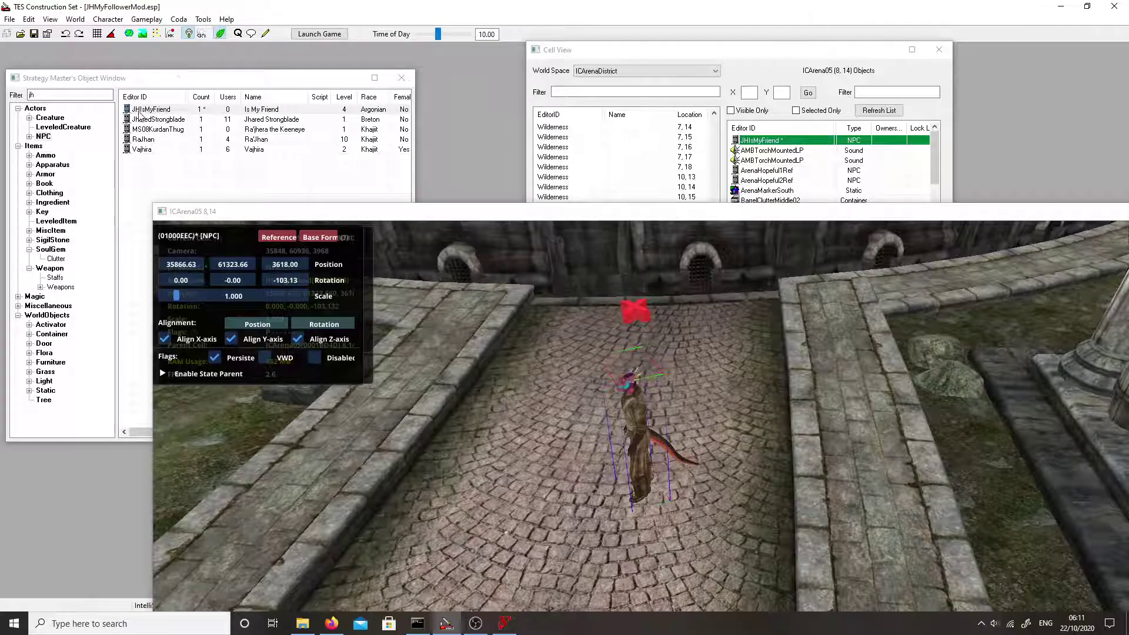
pyautogui.click(140, 113)
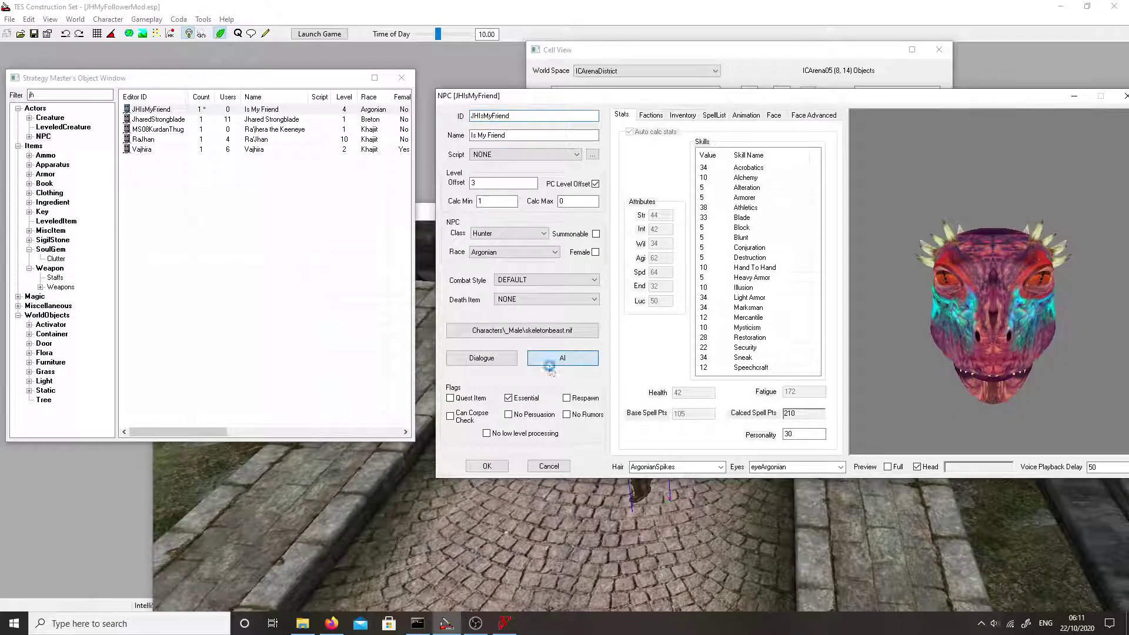
pyautogui.click(566, 358)
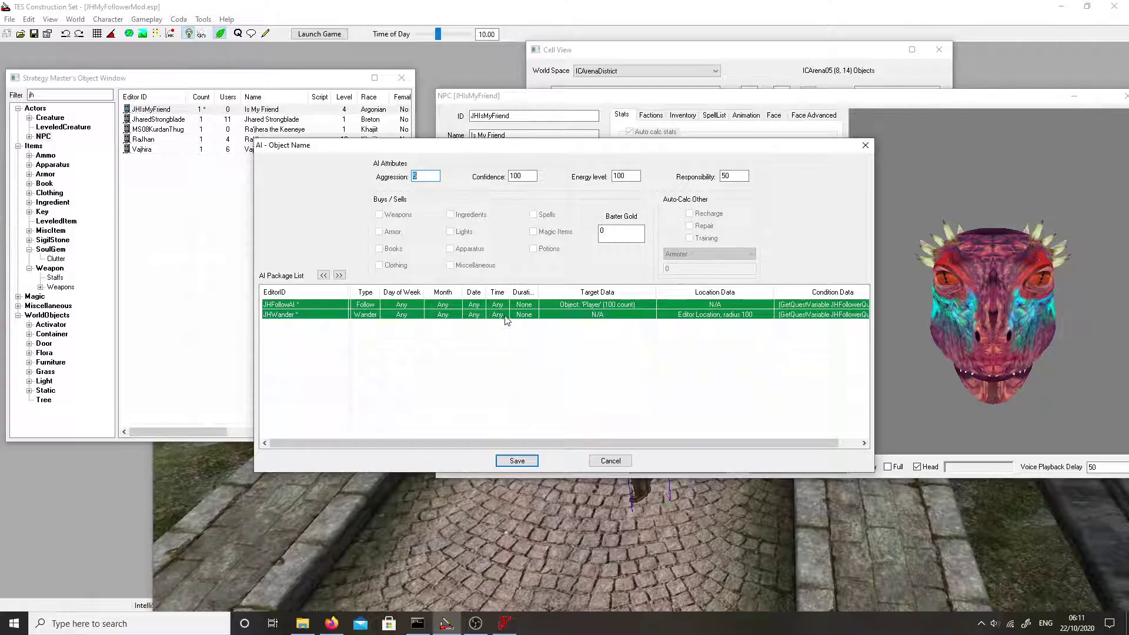
pyautogui.rightClick(311, 330)
pyautogui.click(318, 336)
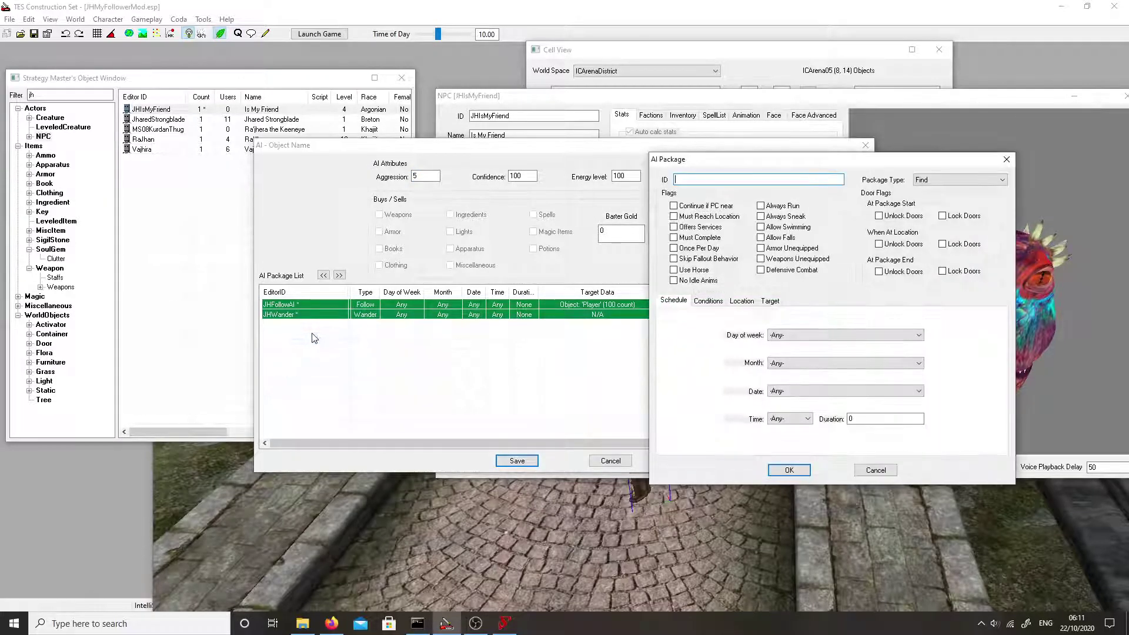
pyautogui.write('JHWaitAI')
pyautogui.click(934, 181)
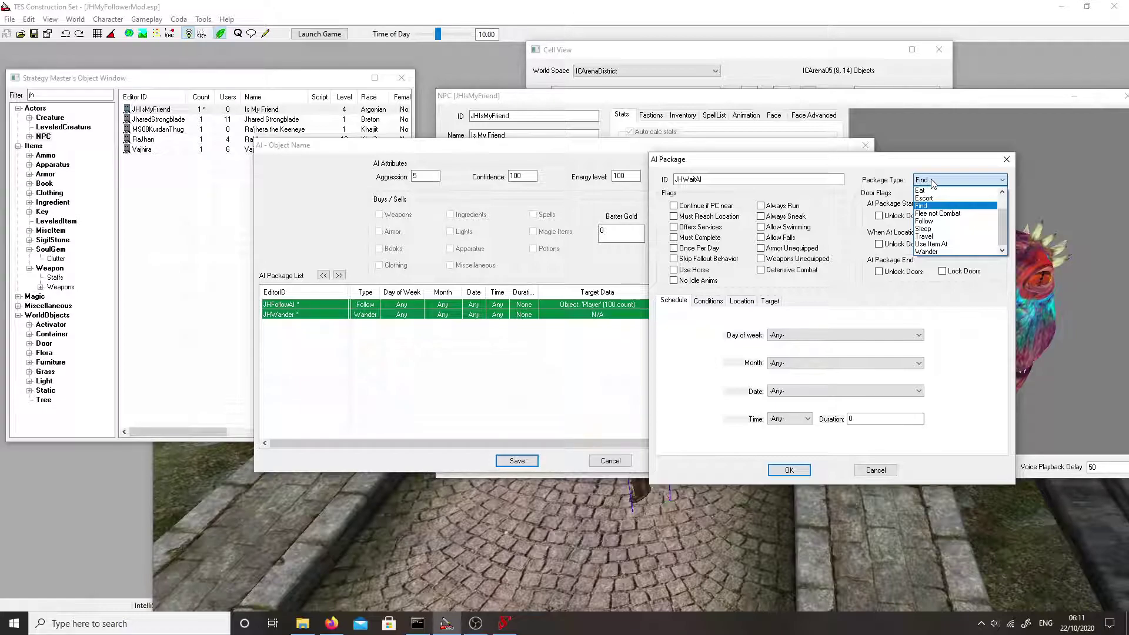
pyautogui.click(932, 182)
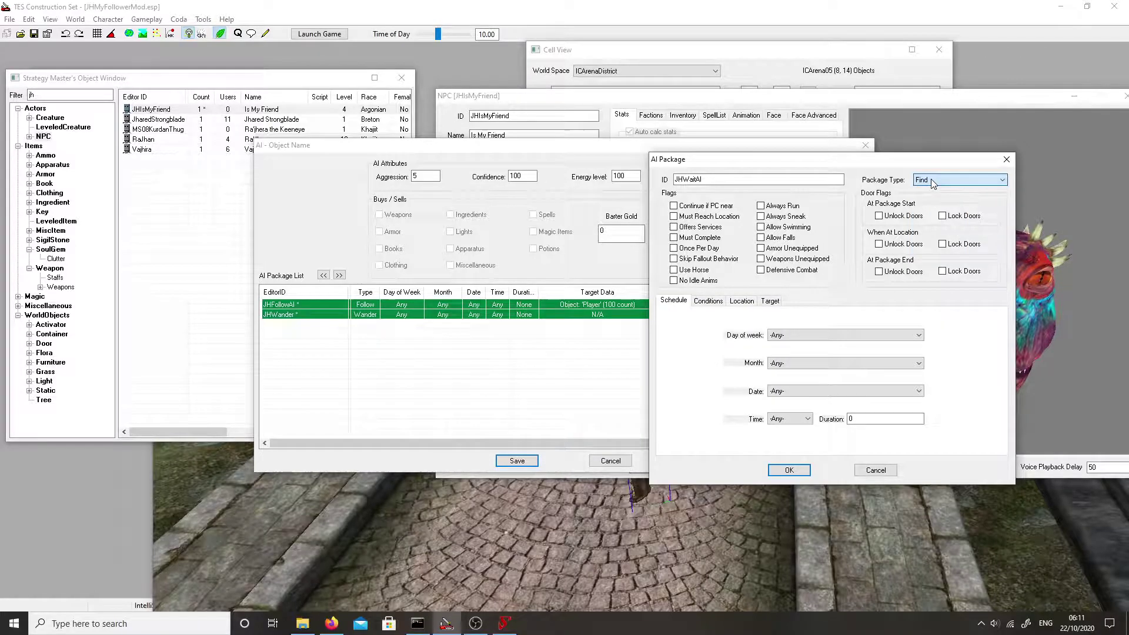
pyautogui.click(876, 471)
# Step: Examine the JHWander package's conditions and close the package without changing it
pyautogui.doubleClick(424, 316)
pyautogui.click(708, 300)
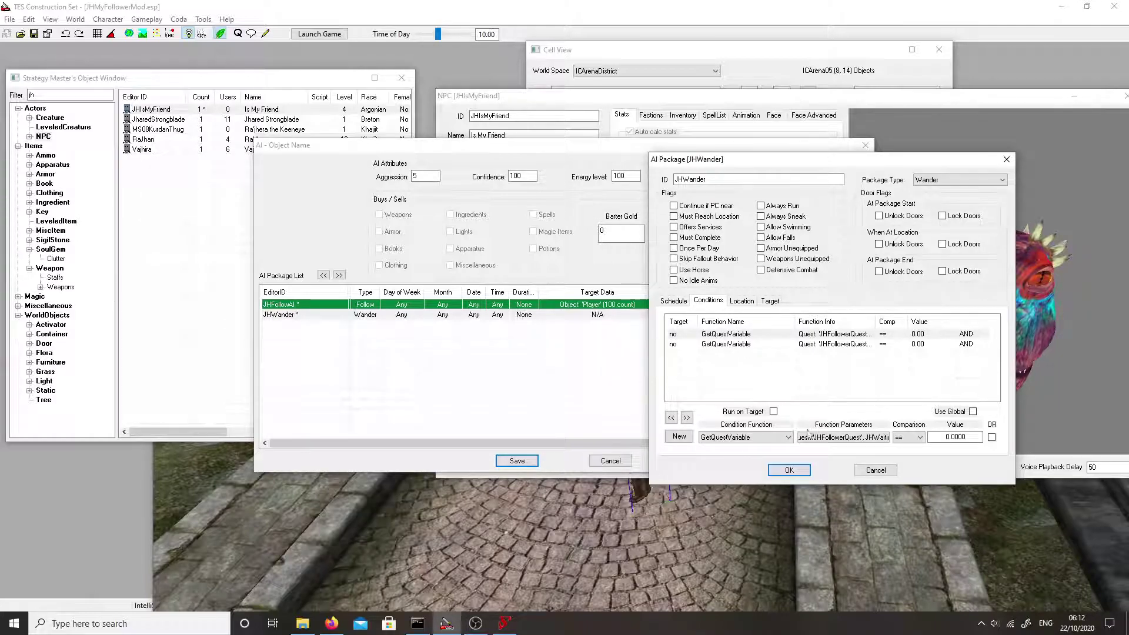
pyautogui.click(866, 472)
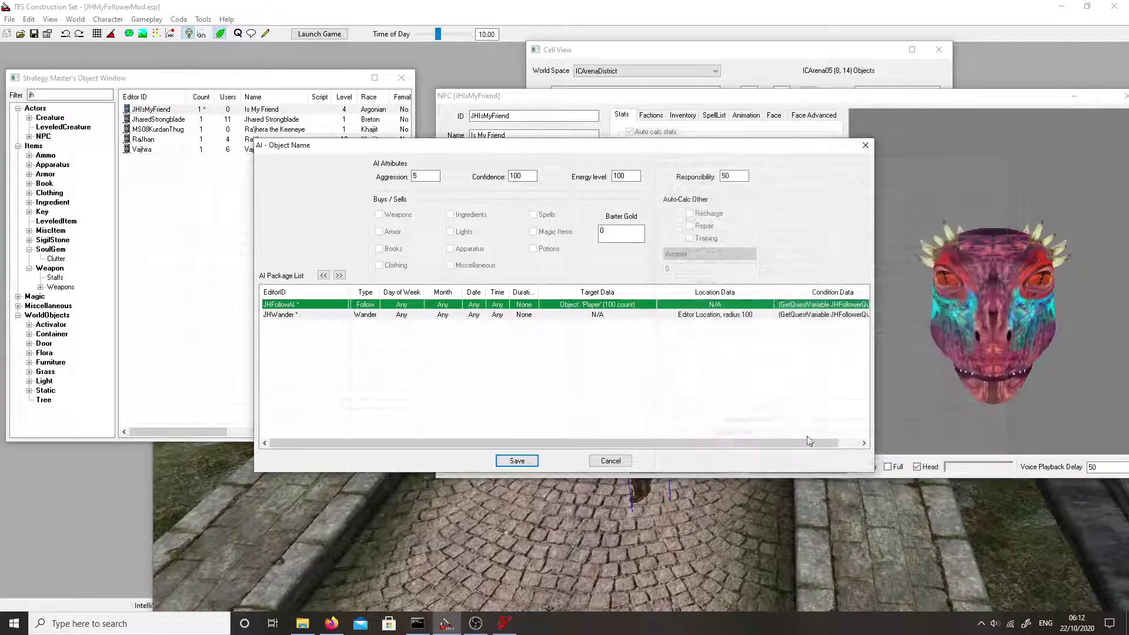
# Step: Examine both GetQuestVariable conditions of the JHFollowAI package, and accept the package, the AI settings and the NPC
pyautogui.click(440, 312)
pyautogui.doubleClick(440, 305)
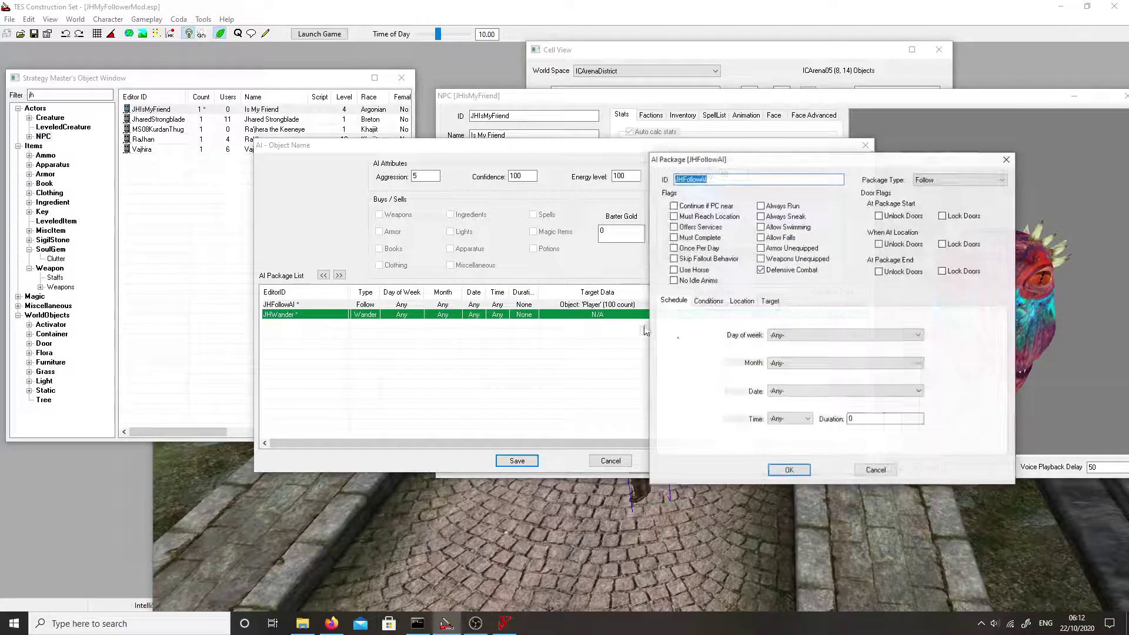
pyautogui.click(706, 301)
pyautogui.click(700, 345)
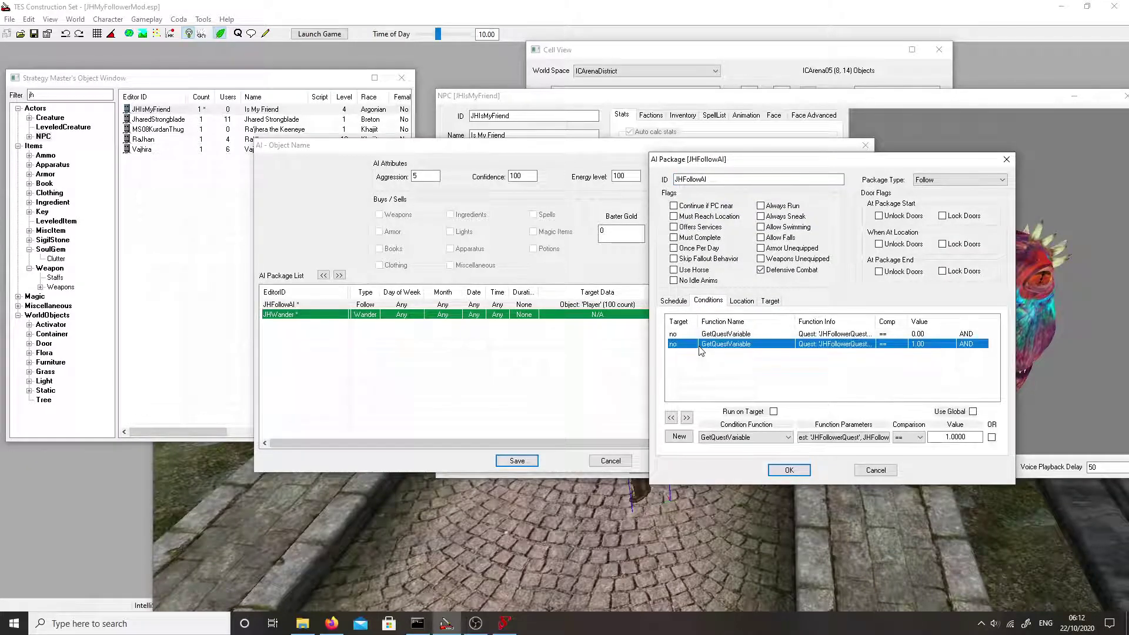
pyautogui.click(686, 334)
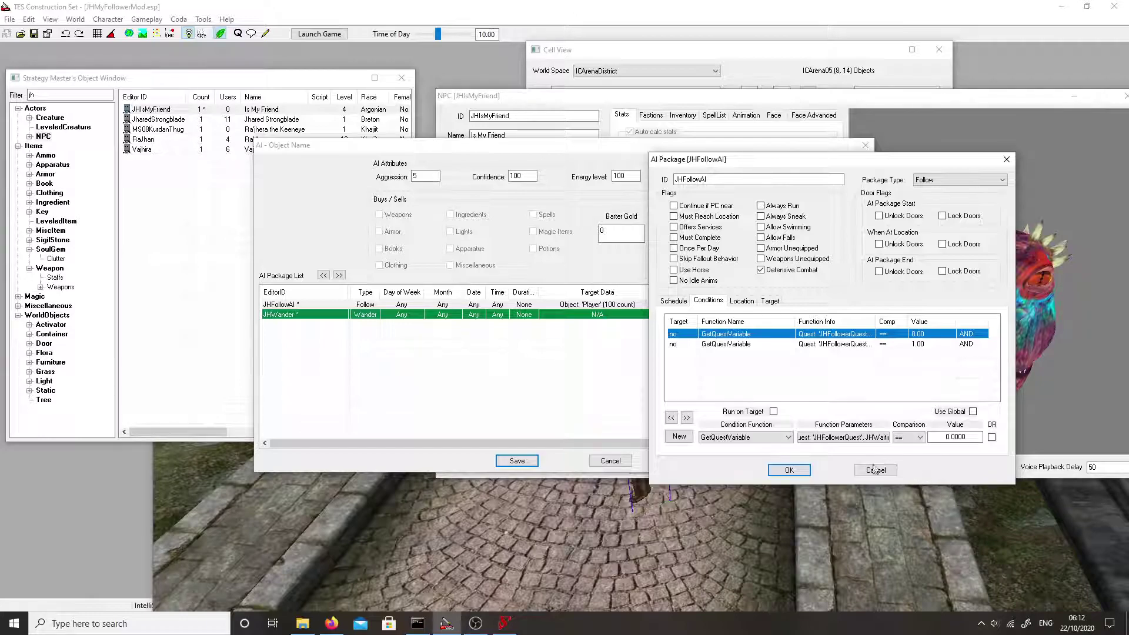
pyautogui.click(789, 469)
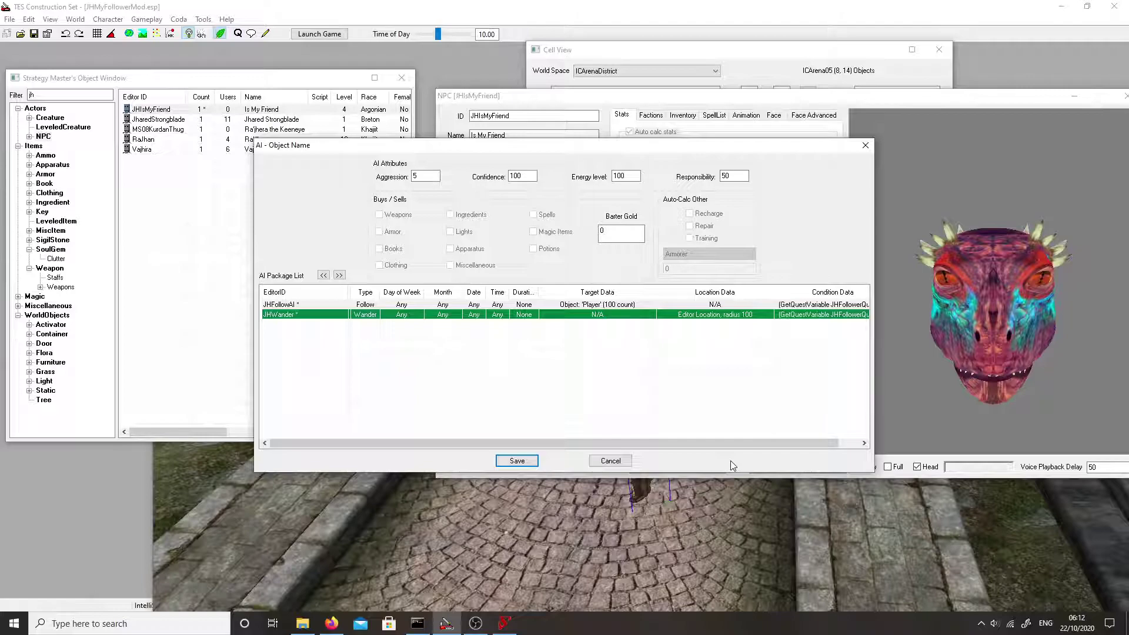
pyautogui.click(502, 461)
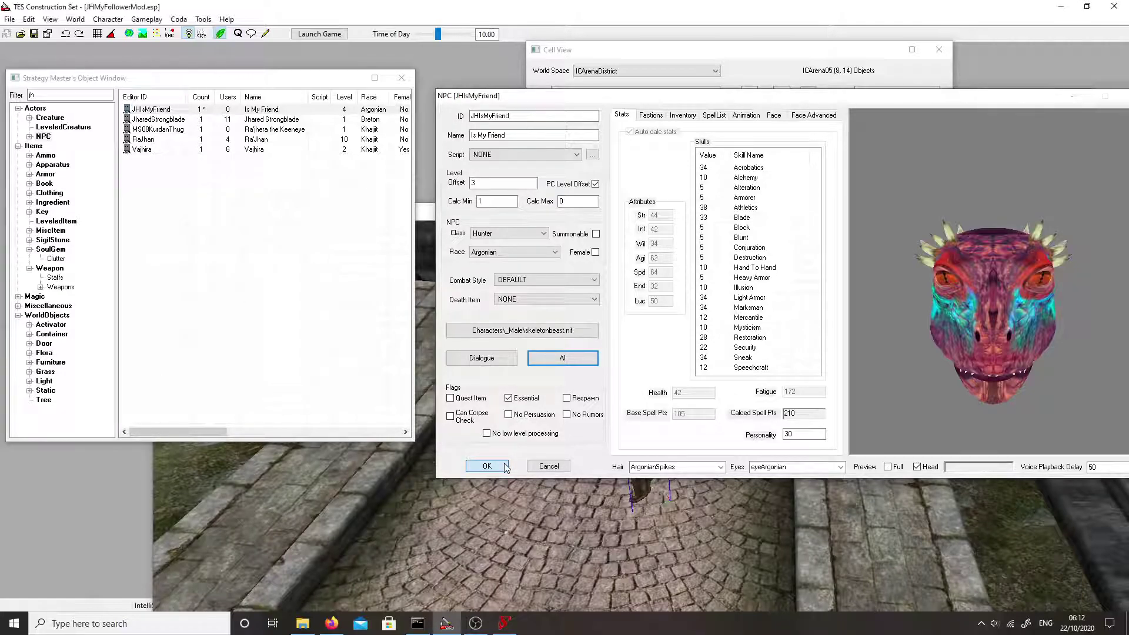
pyautogui.click(504, 465)
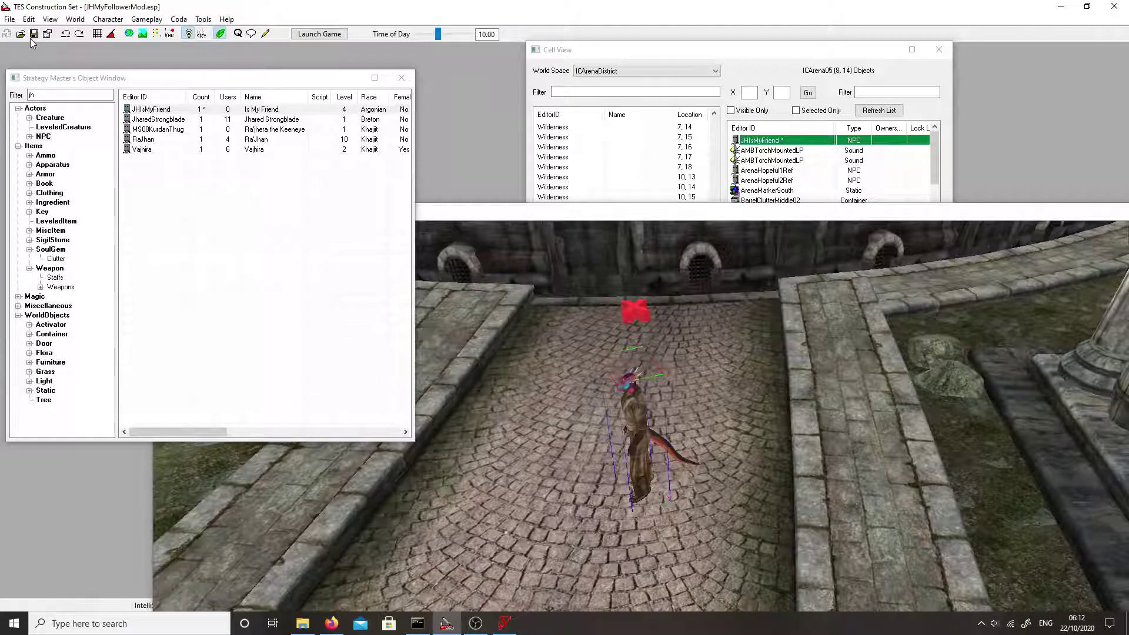
# Step: Switch to Wrye Bash, activate JHMyFollowerMod.esp in the mod list, and minimize the window
pyautogui.click(504, 624)
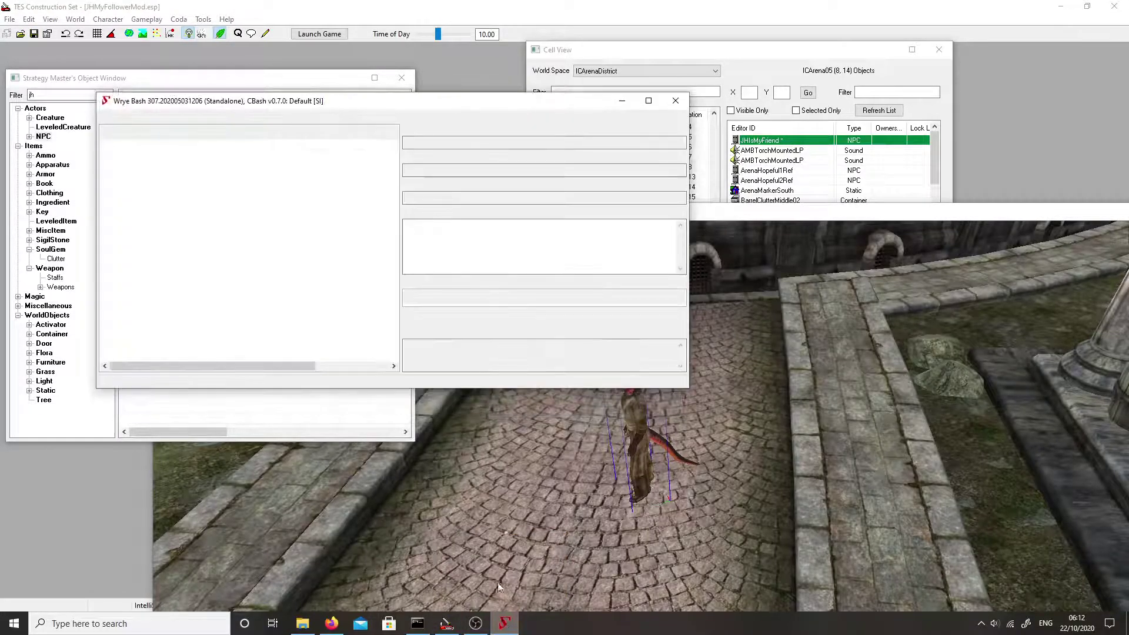
pyautogui.click(505, 624)
pyautogui.click(520, 628)
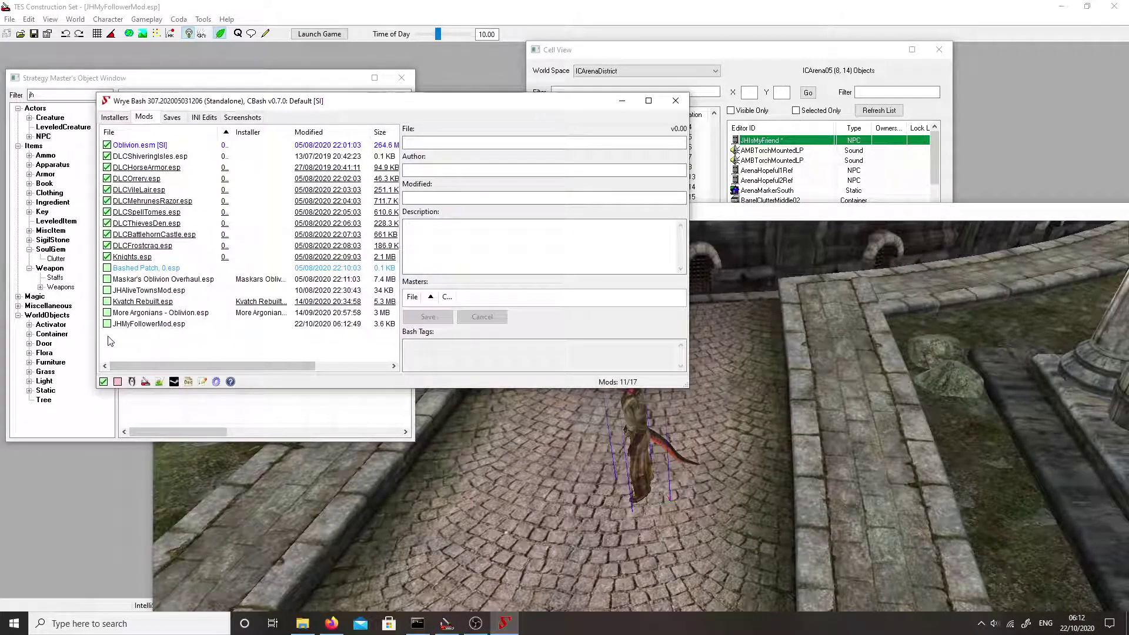
pyautogui.click(107, 324)
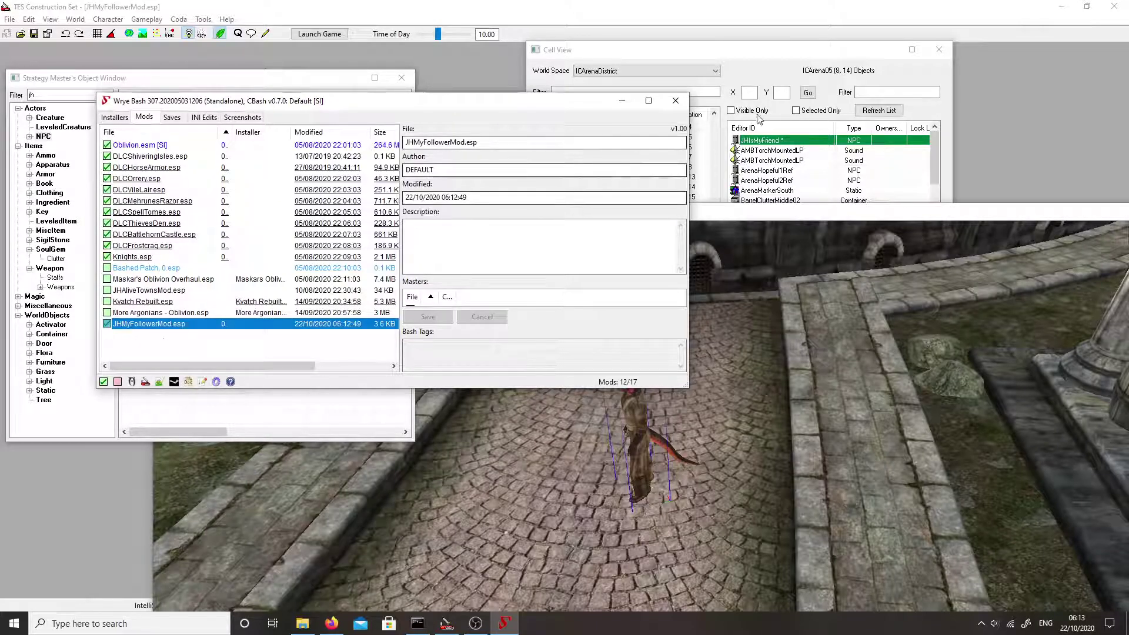
pyautogui.click(624, 108)
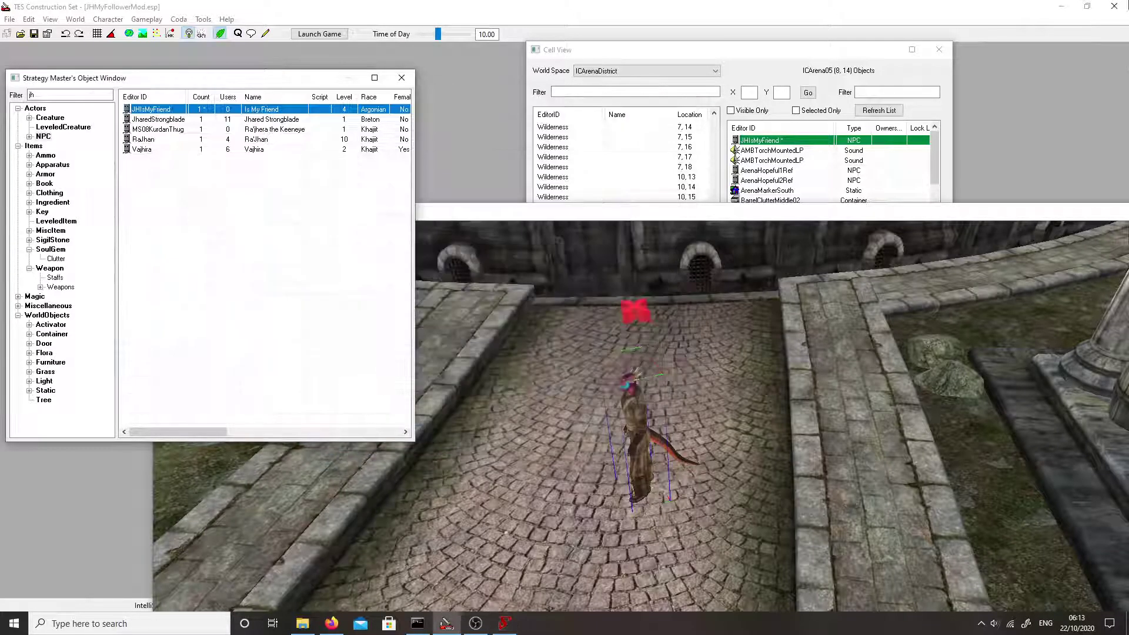
# Step: Launch The Elder Scrolls IV: Oblivion from the desktop and load Save 6696, continuing past the quest message
pyautogui.click(1062, 7)
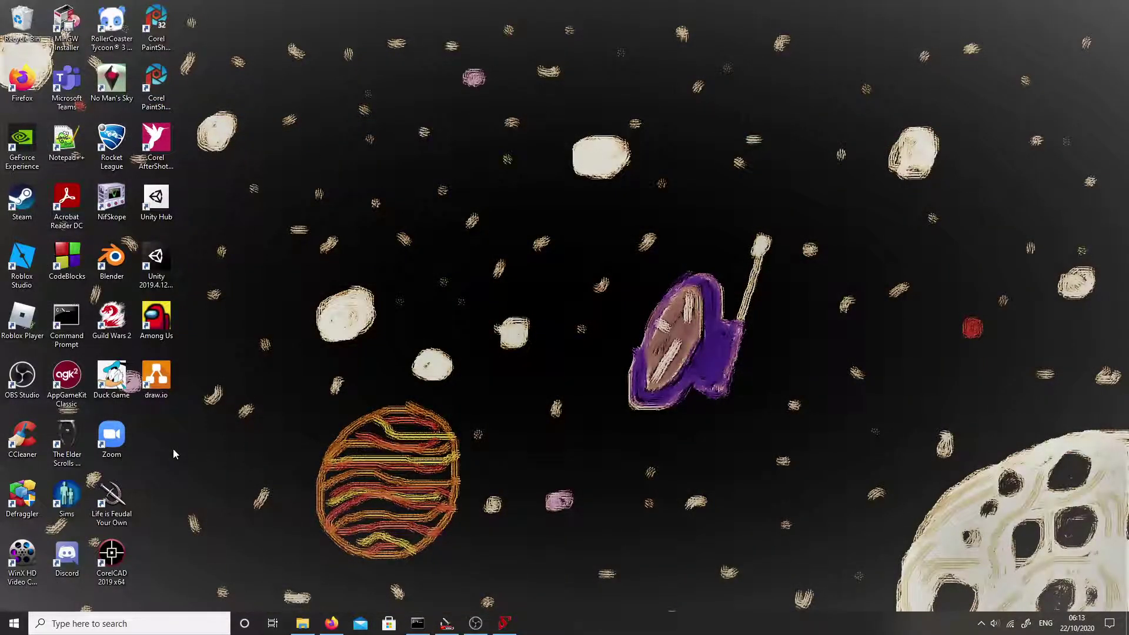
pyautogui.doubleClick(51, 440)
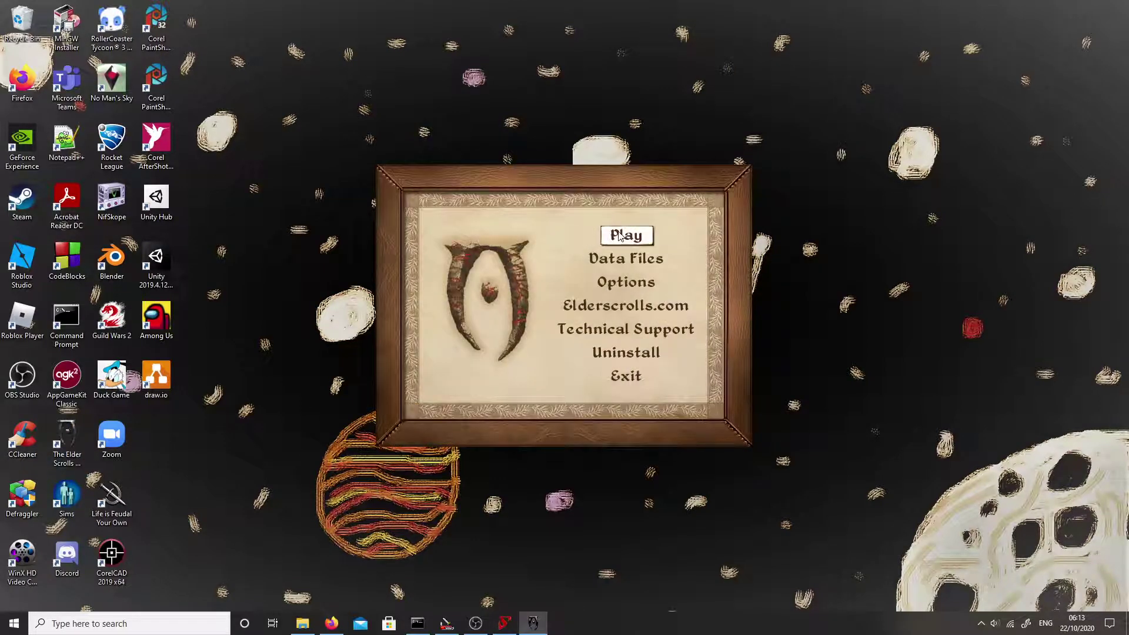
pyautogui.click(622, 235)
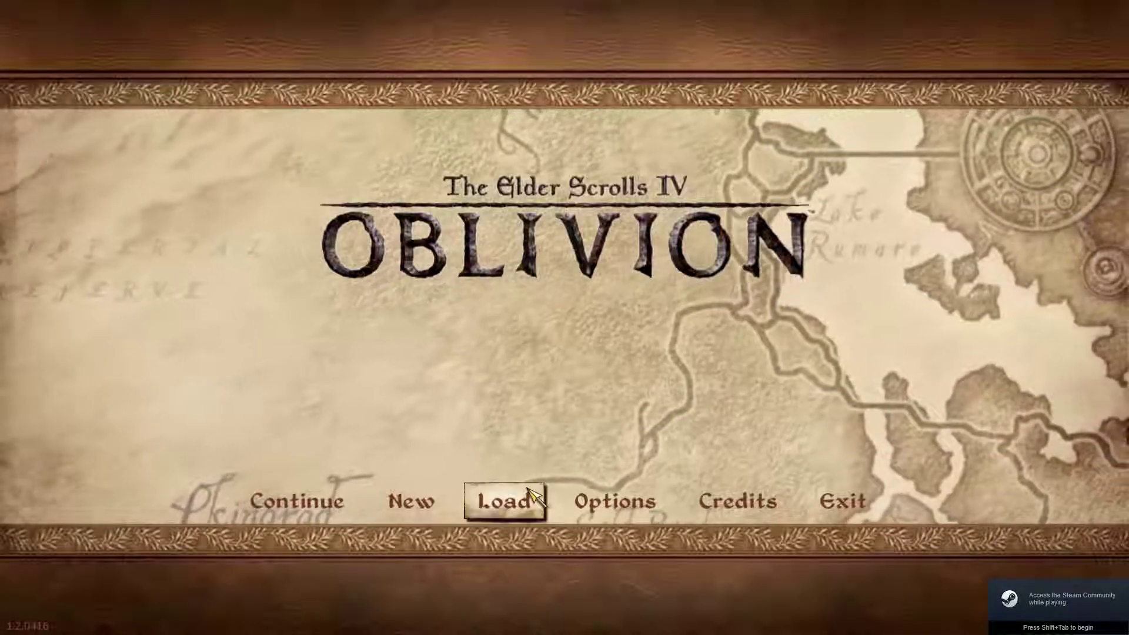
pyautogui.click(526, 498)
pyautogui.click(477, 187)
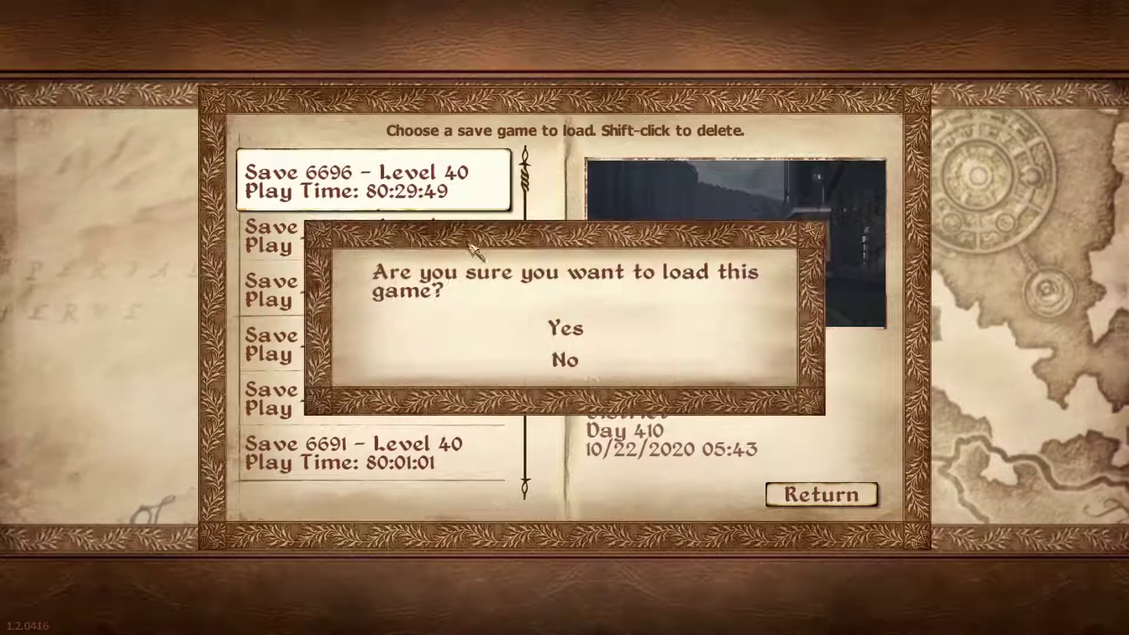
pyautogui.click(561, 327)
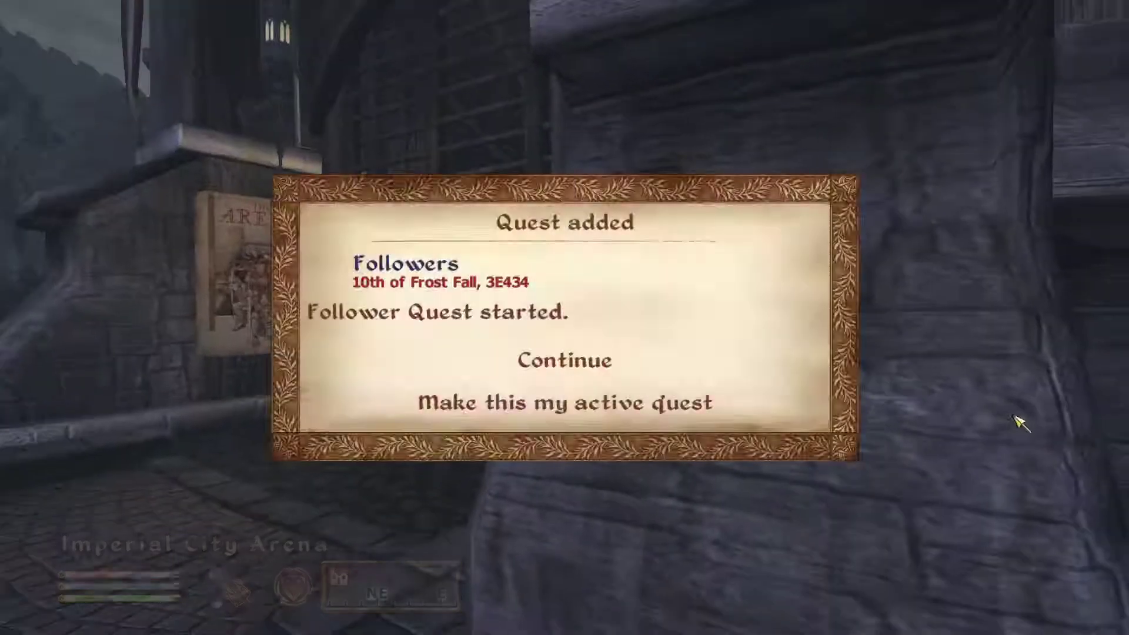
pyautogui.click(564, 359)
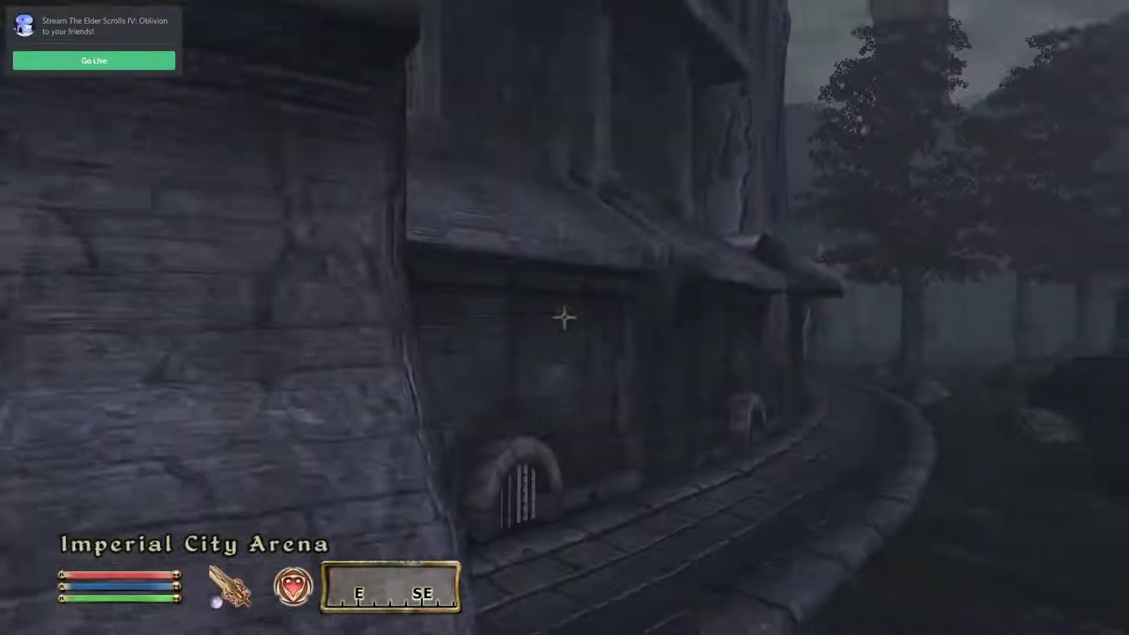
# Step: Walk to the Is My Friend NPC outside the Imperial City Arena and try talking to it
pyautogui.press('w')
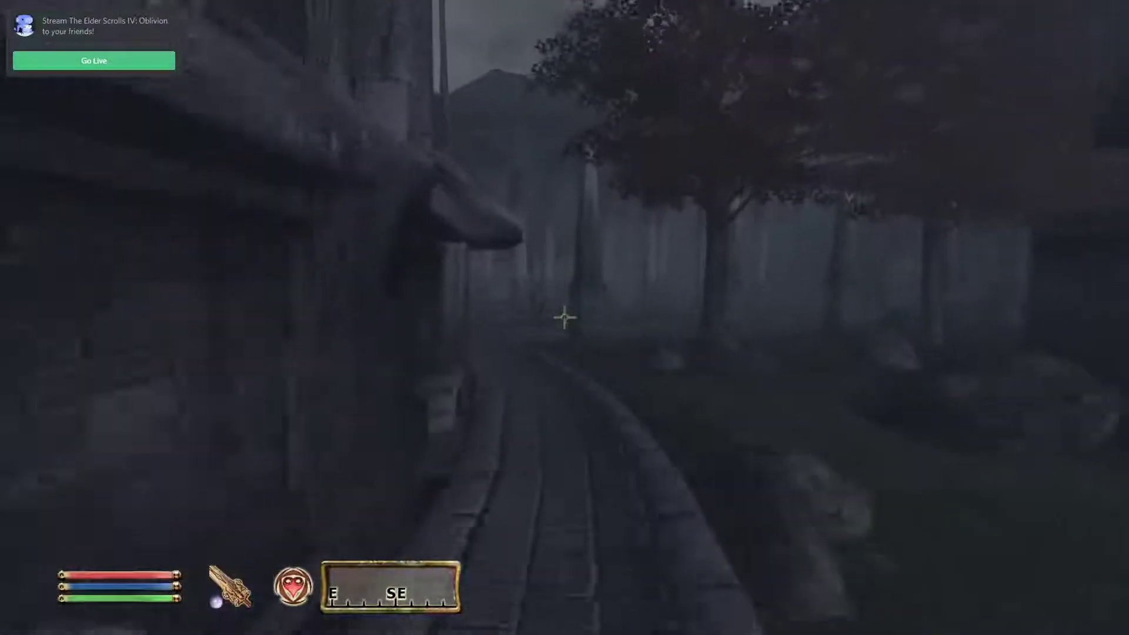
pyautogui.press('w')
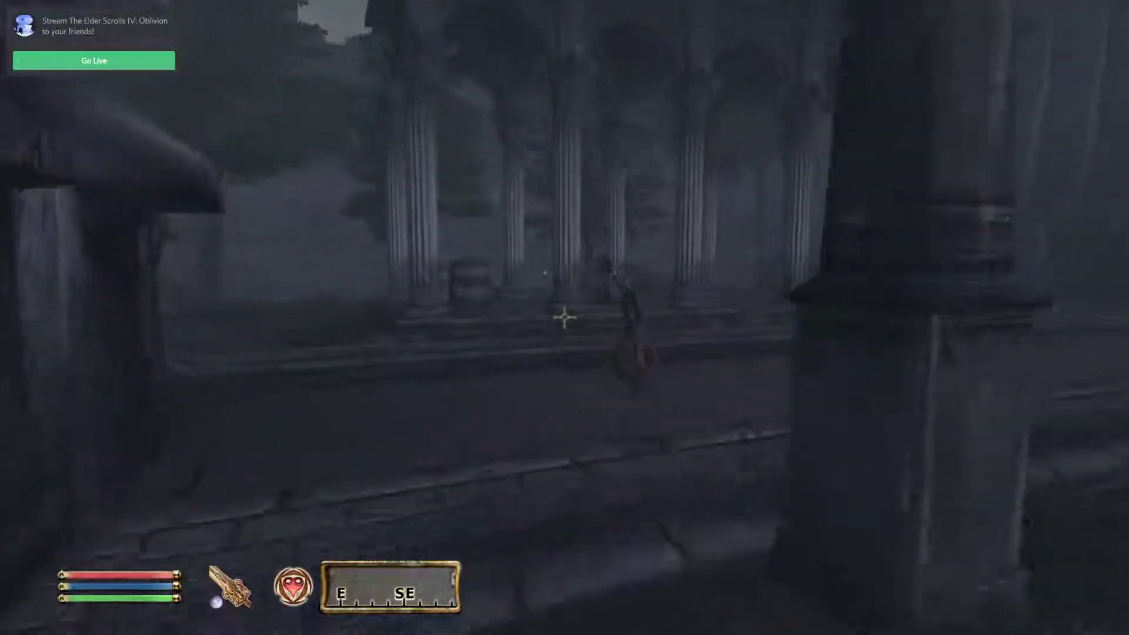
pyautogui.press('w')
pyautogui.press('space')
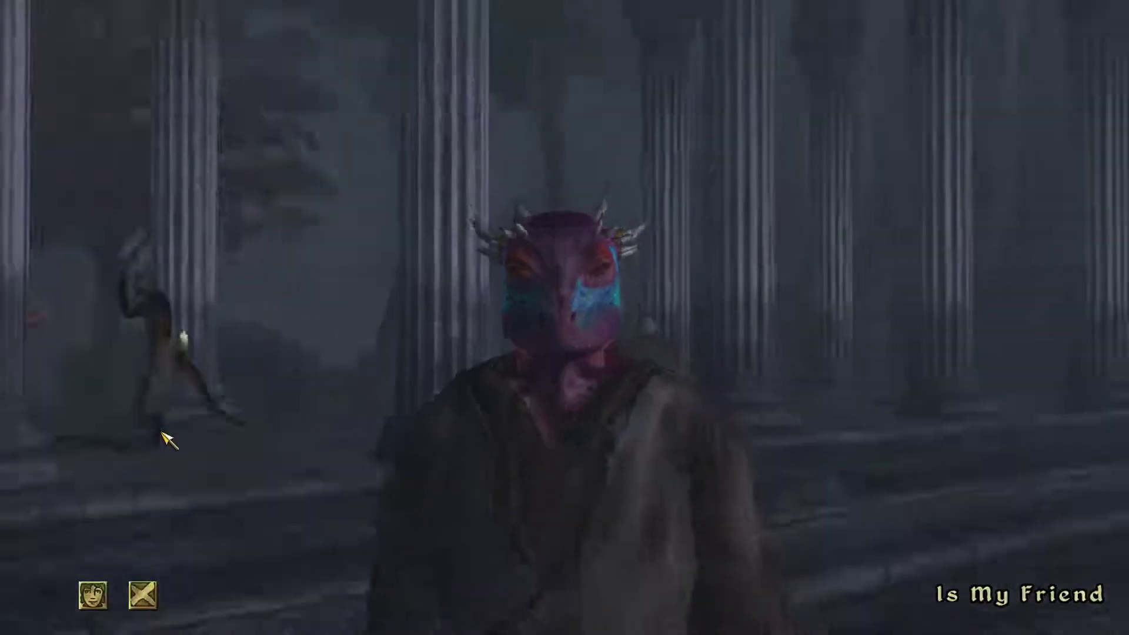
pyautogui.press('w')
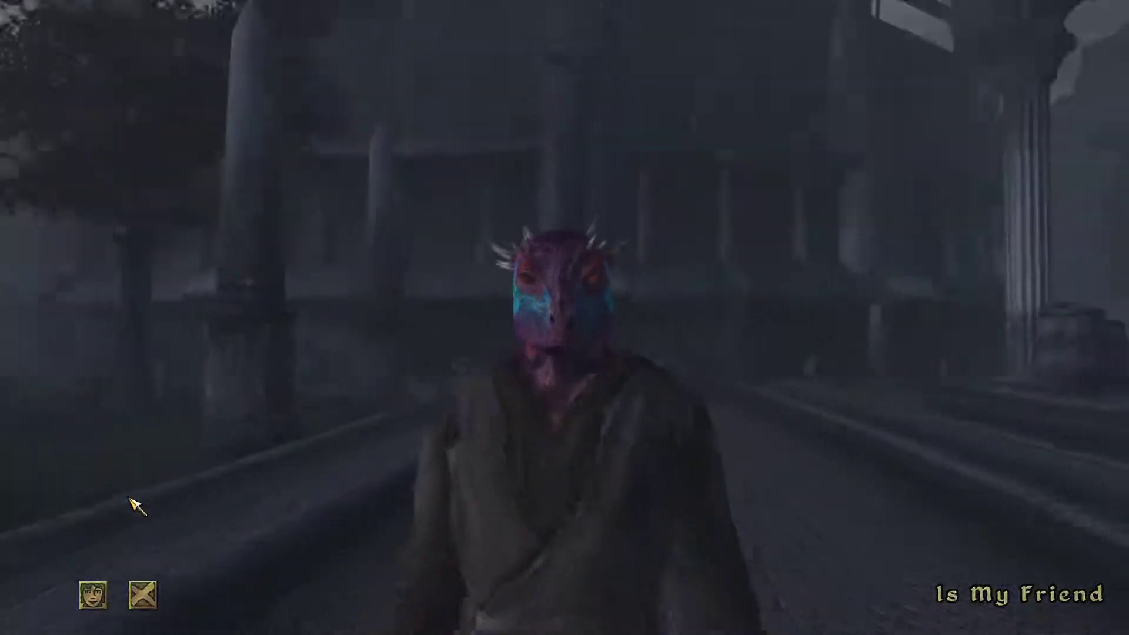
pyautogui.press('s')
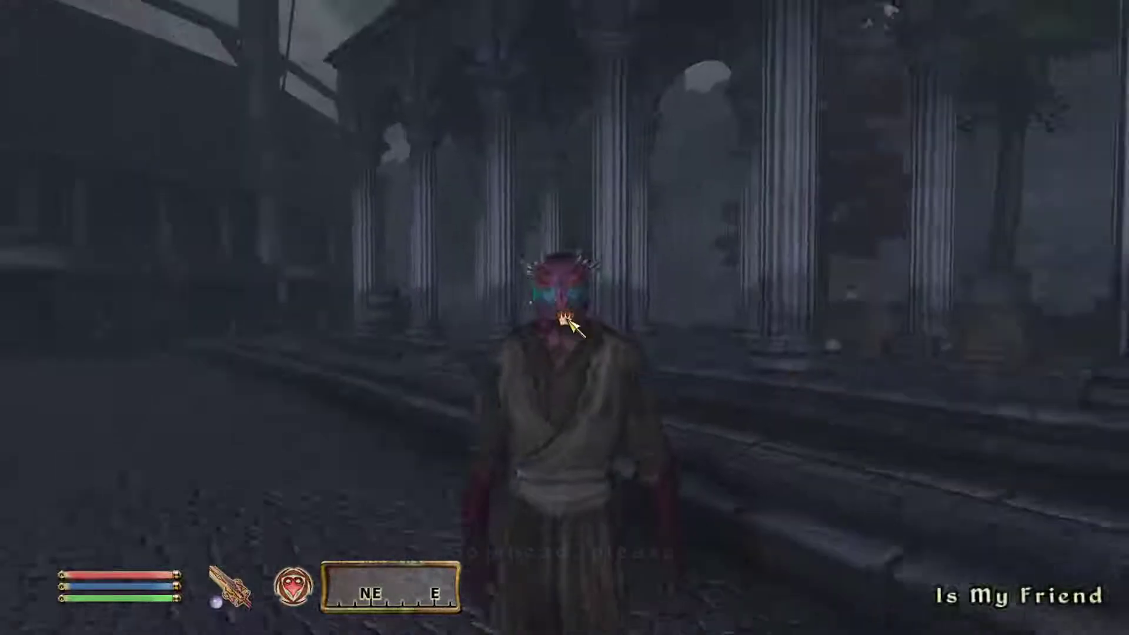
# Step: Choose the Follow topic with Is My Friend and walk around the Arena grounds to test whether the NPC follows
pyautogui.press('space')
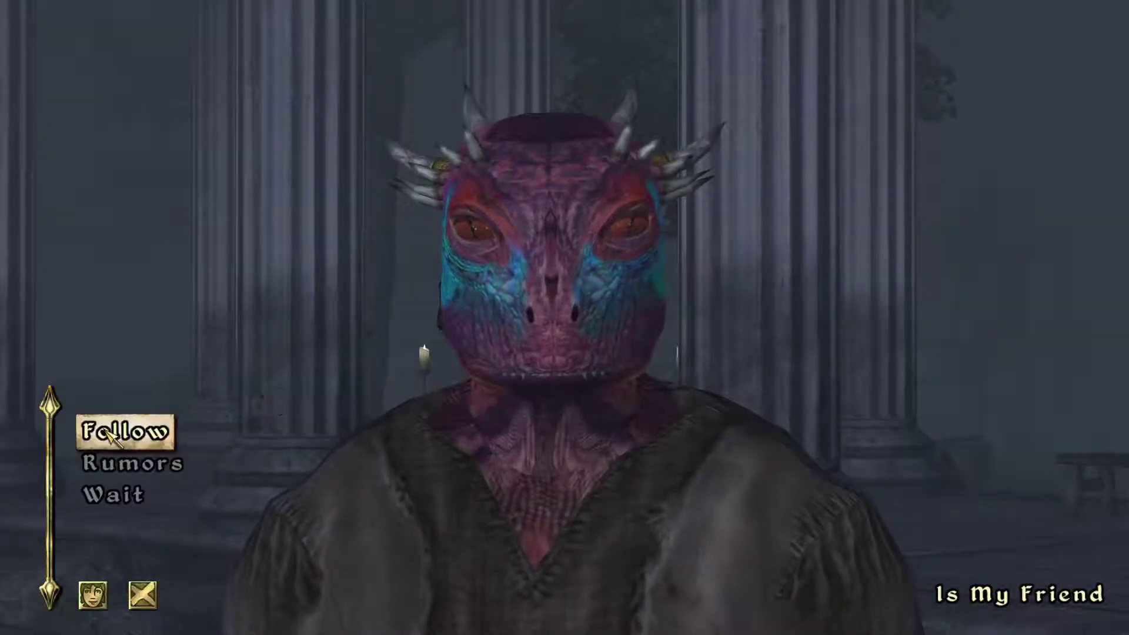
pyautogui.click(108, 433)
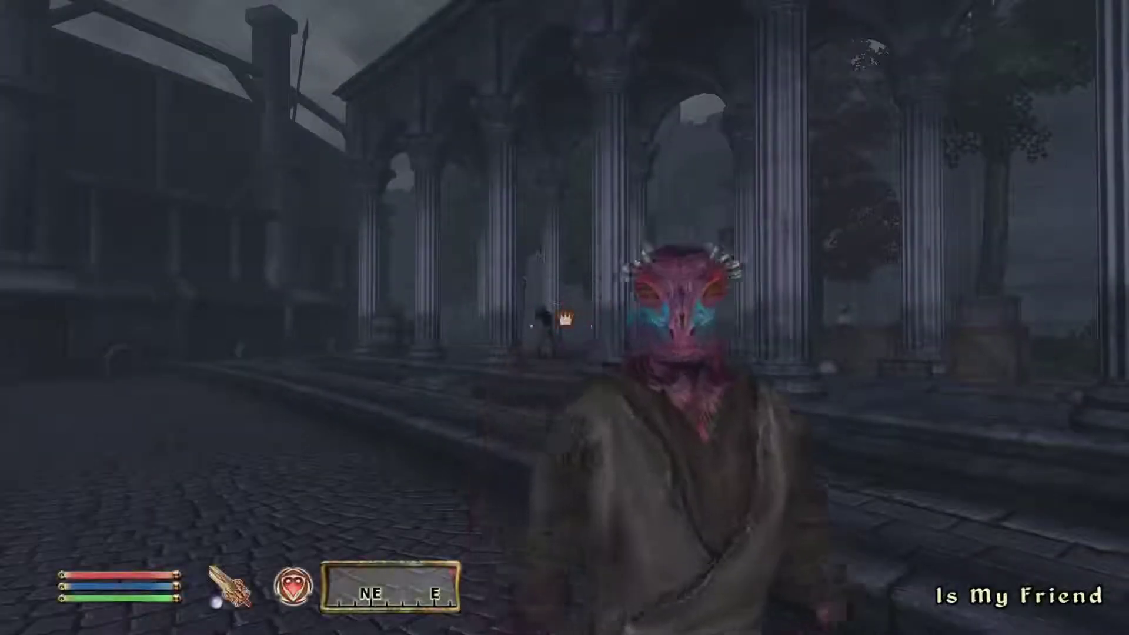
pyautogui.press('s')
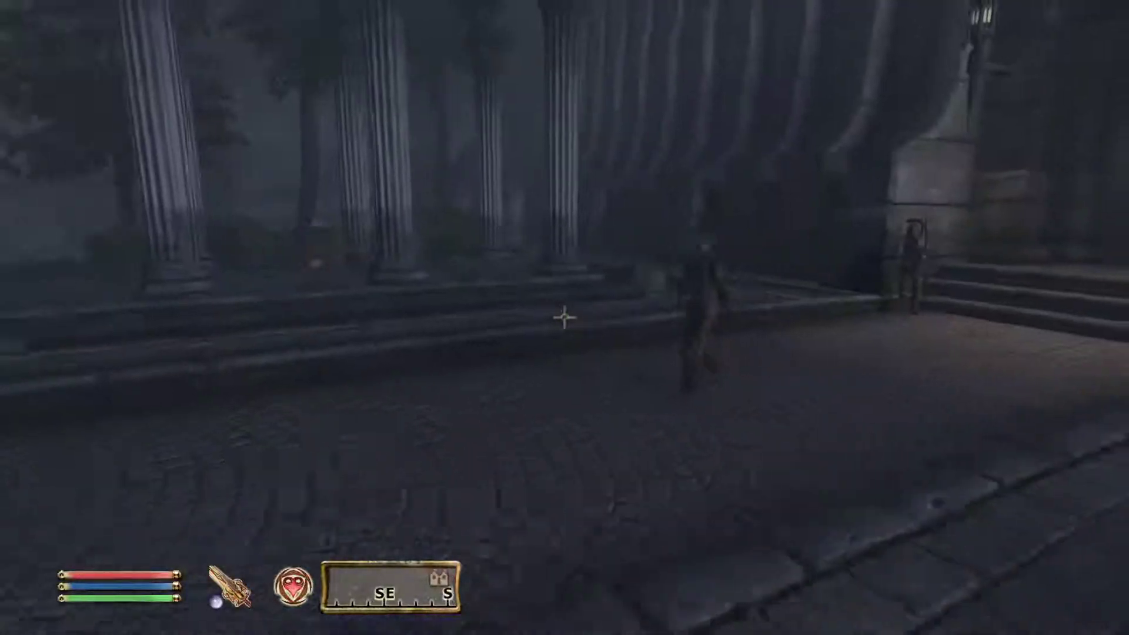
pyautogui.press('w')
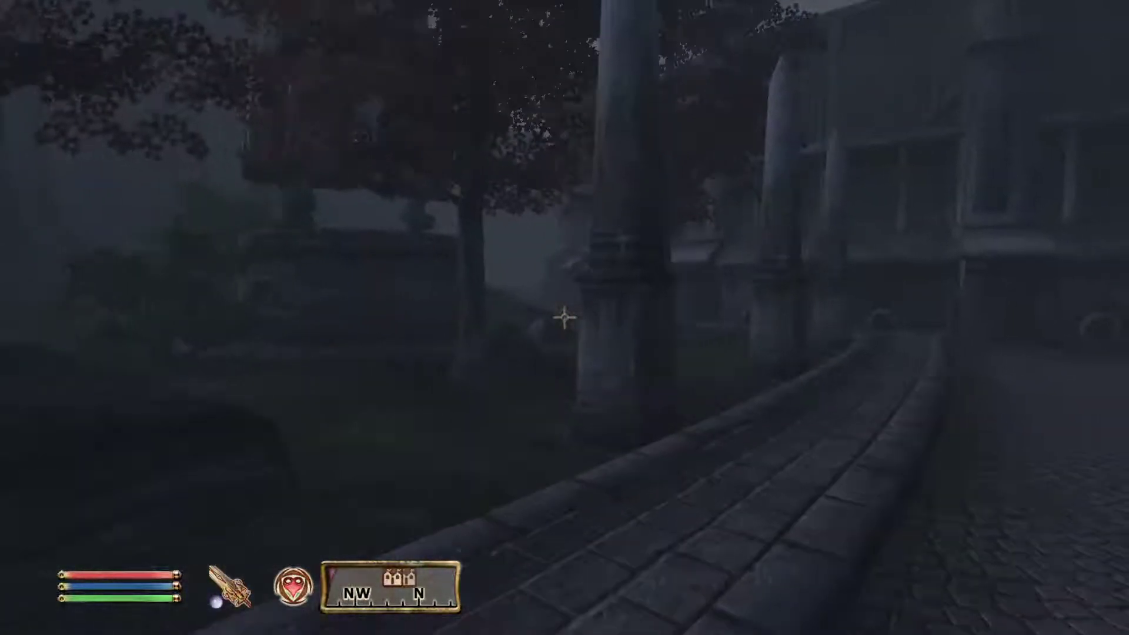
pyautogui.press('w')
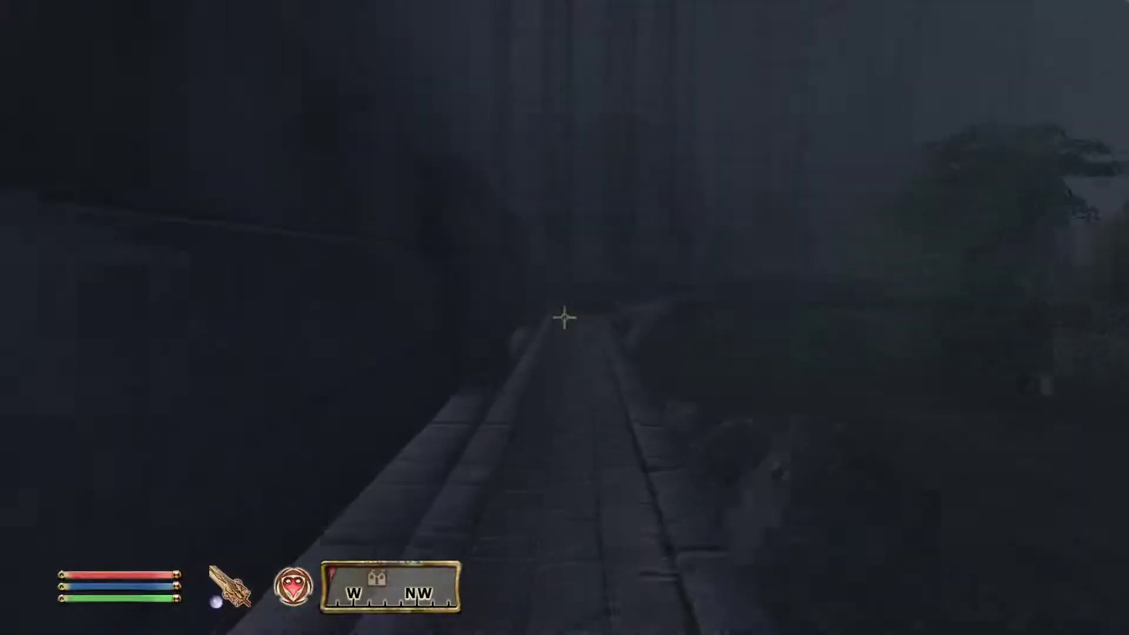
pyautogui.press('w')
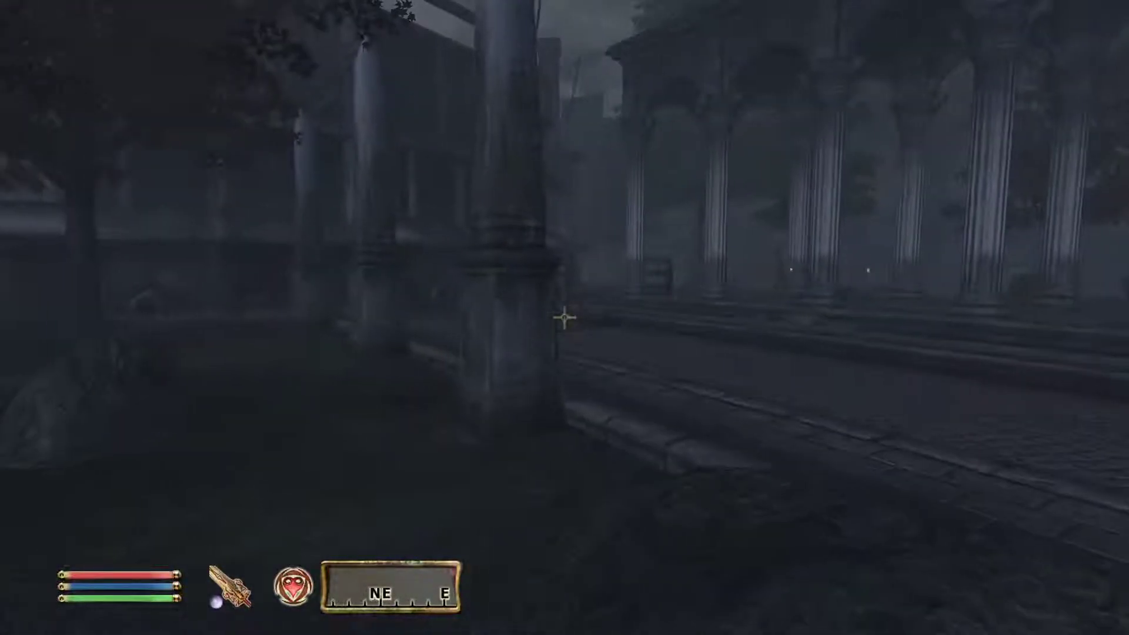
pyautogui.press('w')
pyautogui.press('w')
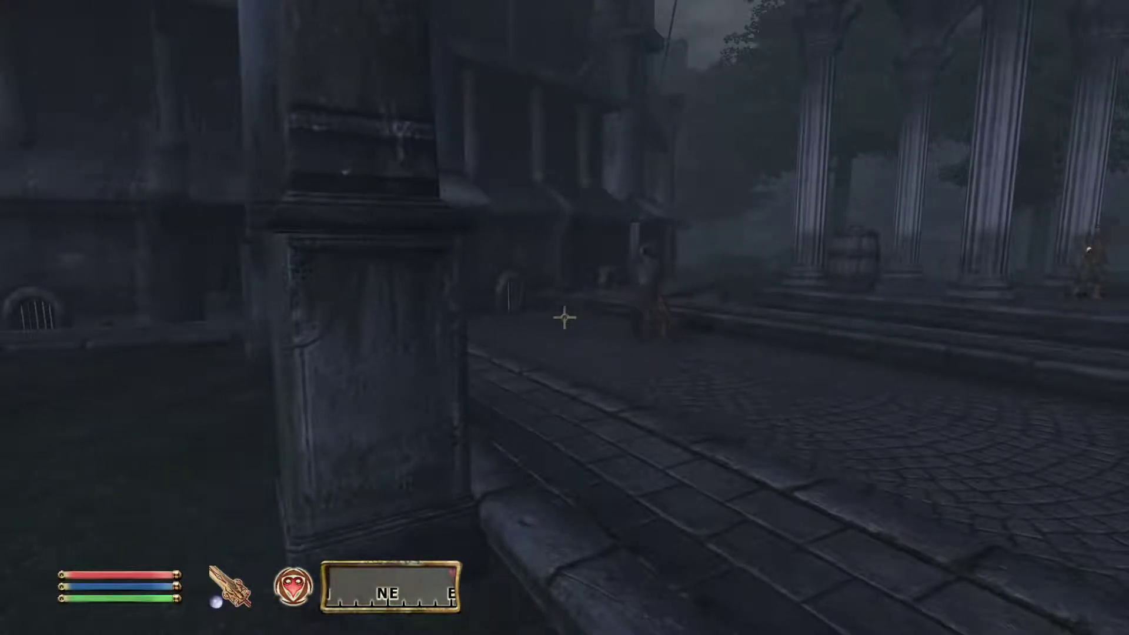
pyautogui.press('w')
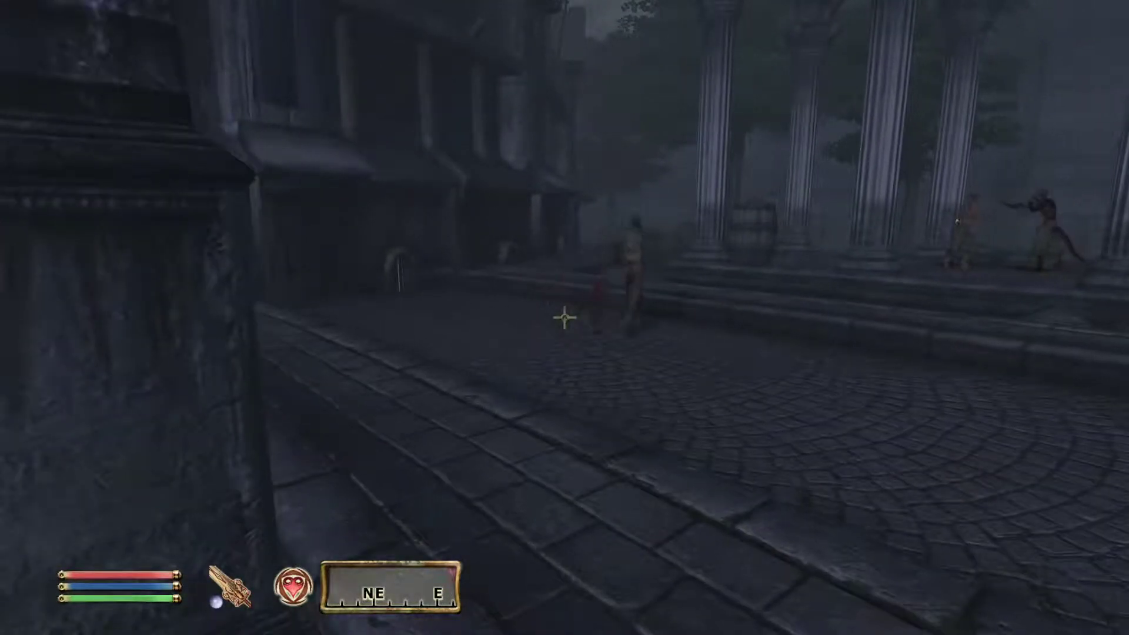
# Step: Quit Oblivion and exit to the desktop
pyautogui.press('Escape')
pyautogui.click(548, 406)
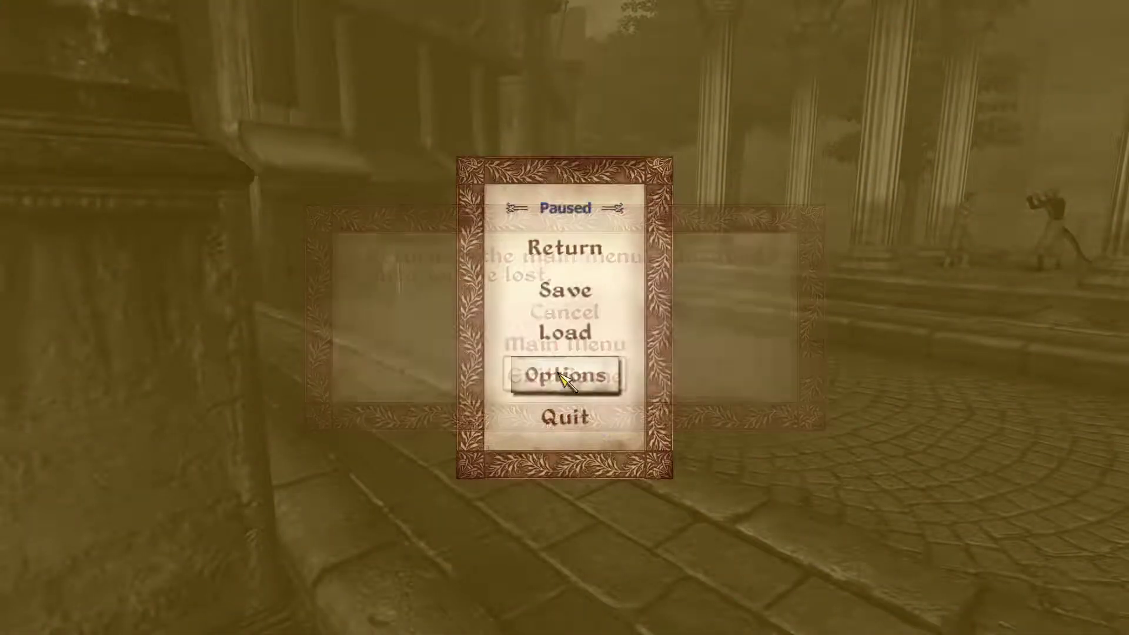
pyautogui.click(557, 376)
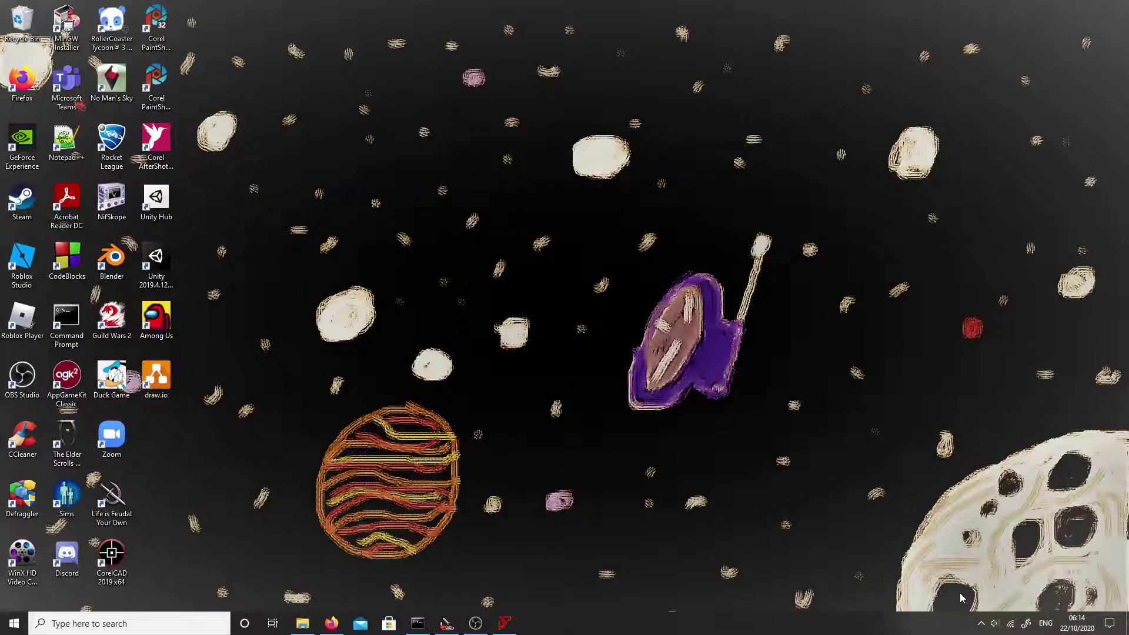
# Step: Switch back to the TES Construction Set and check the quest data of JHFollowerQuest, closing it without changes
pyautogui.click(446, 624)
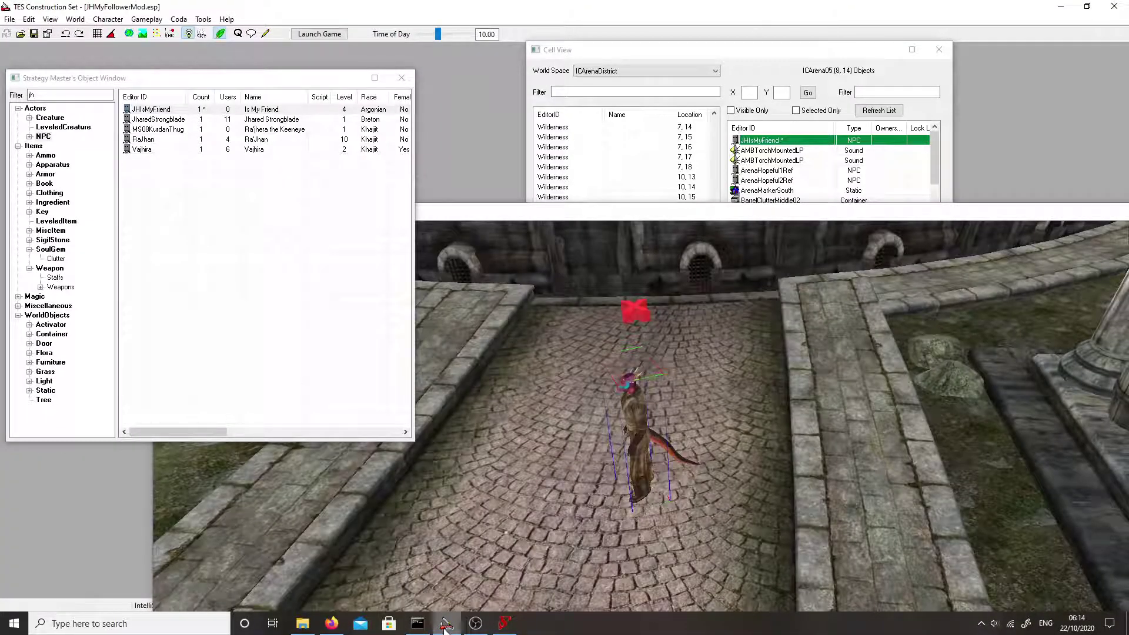
pyautogui.moveTo(464, 625)
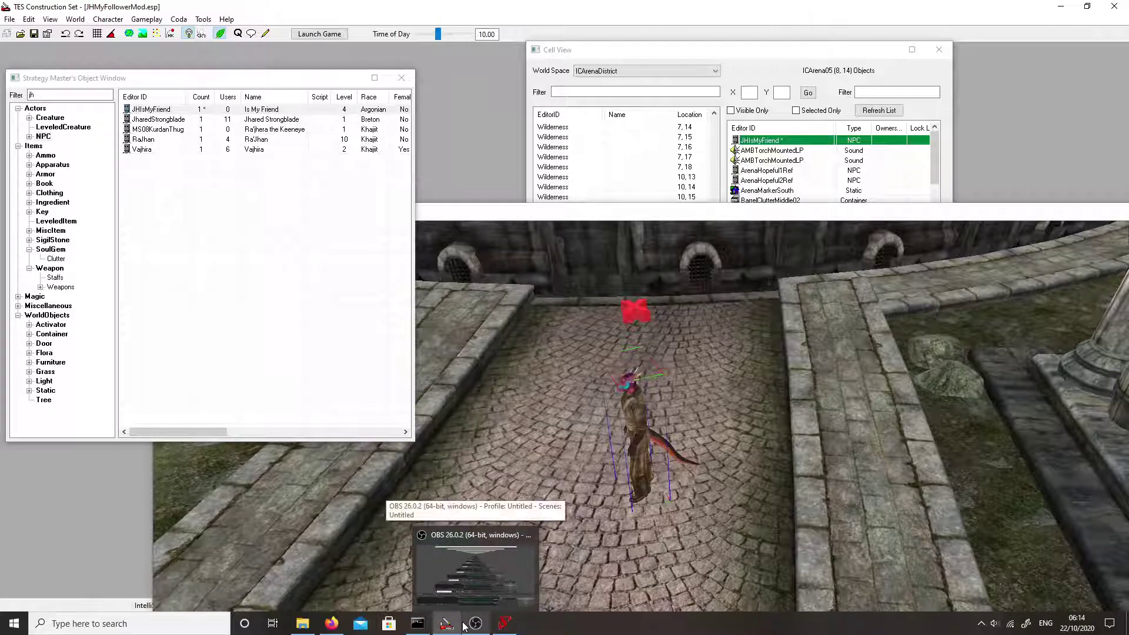
pyautogui.click(237, 34)
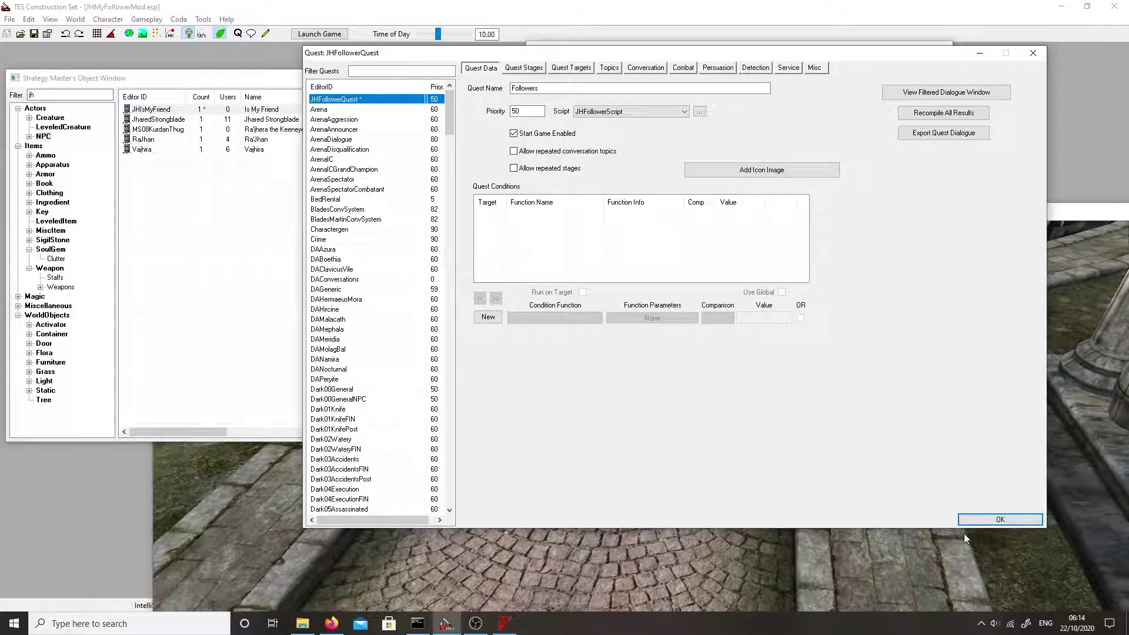
pyautogui.click(990, 523)
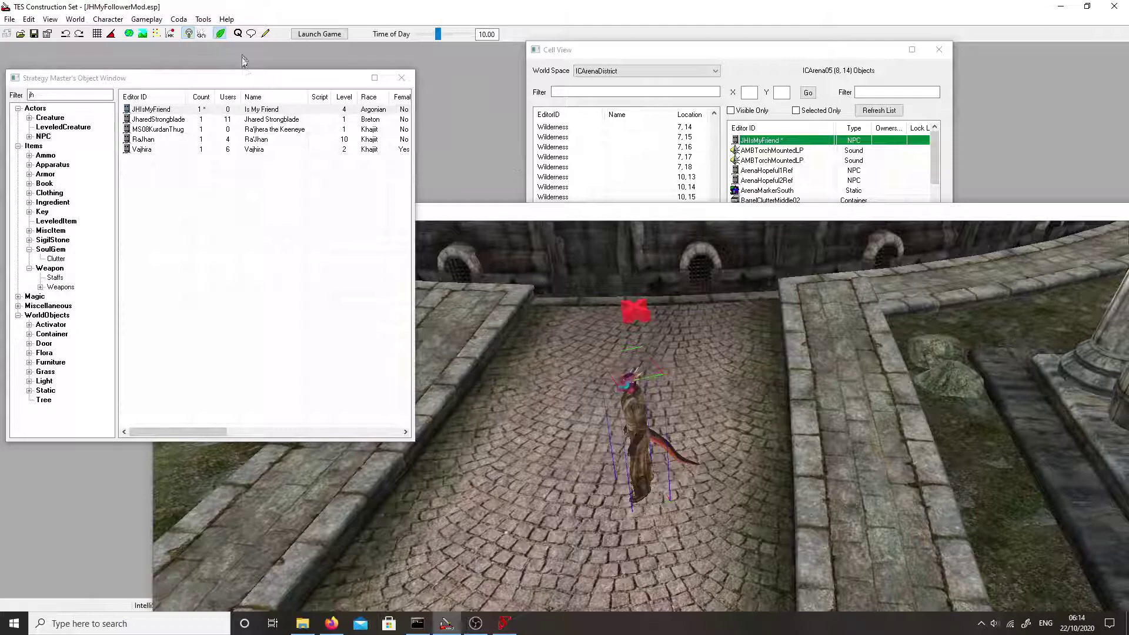
# Step: Open the AI settings of JHIsMyFriend and set the JHWander package's editor location radius to 1000
pyautogui.doubleClick(150, 109)
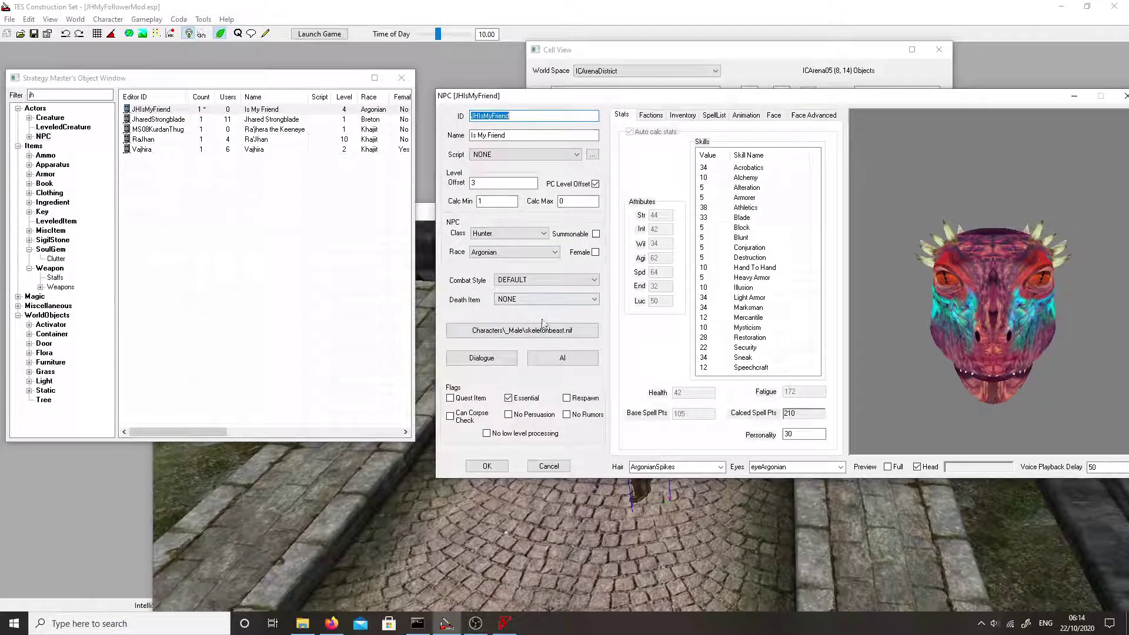
pyautogui.click(541, 355)
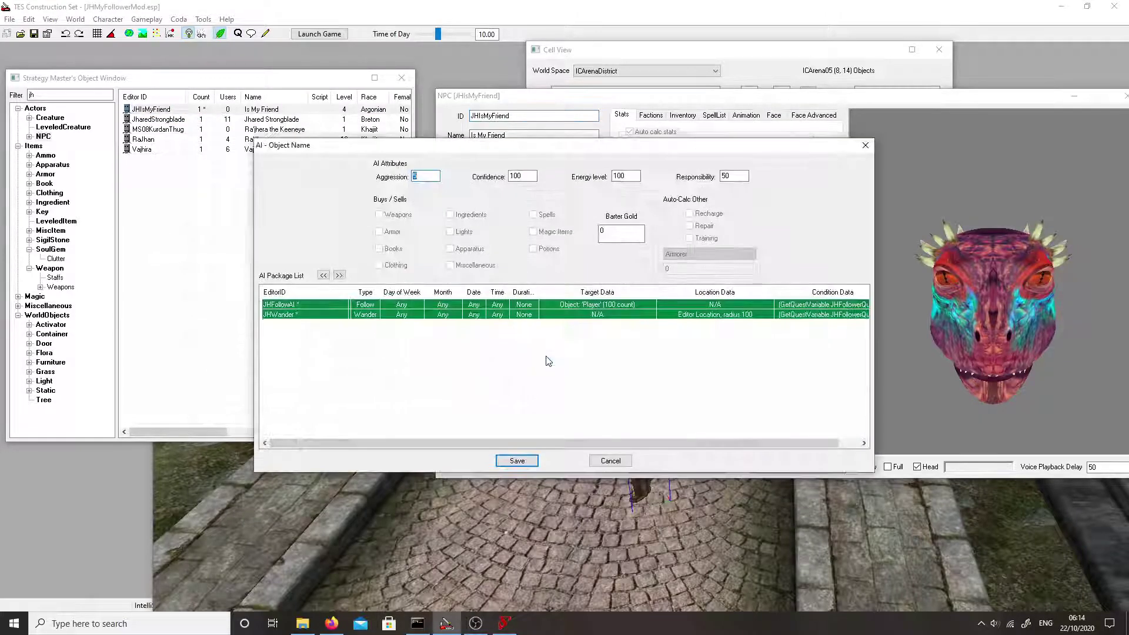
pyautogui.click(382, 315)
pyautogui.click(381, 309)
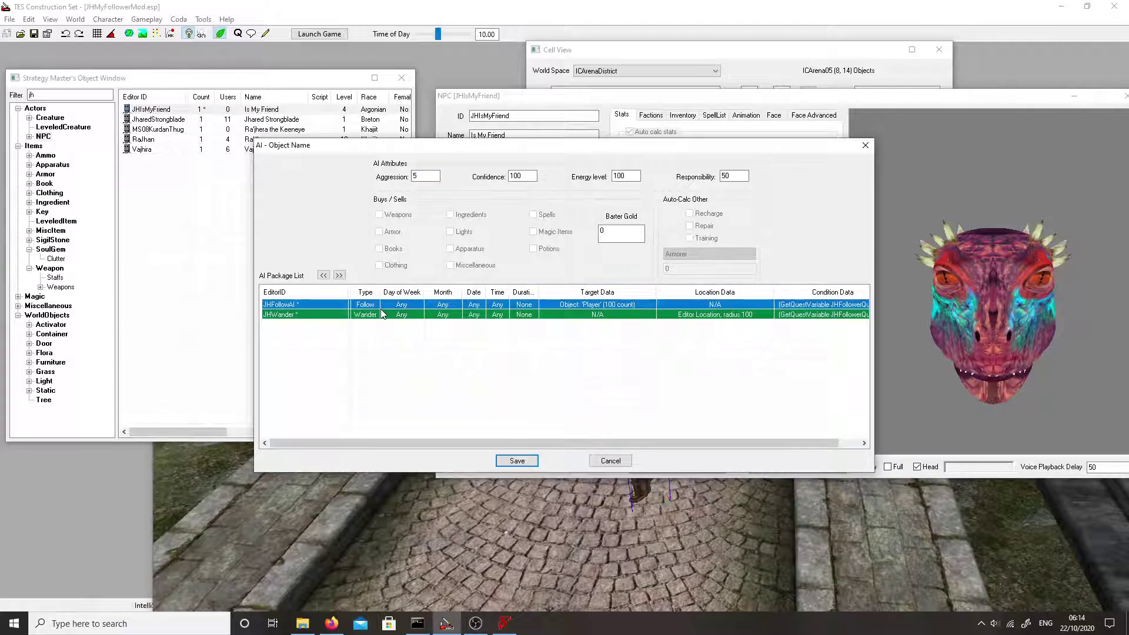
pyautogui.doubleClick(345, 316)
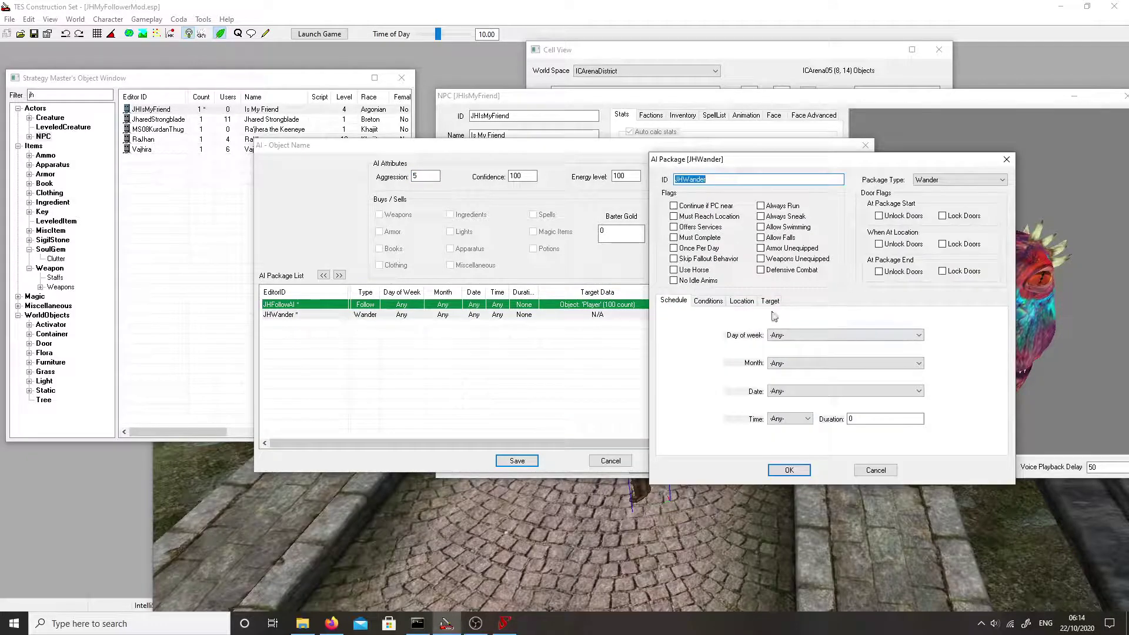
pyautogui.click(741, 301)
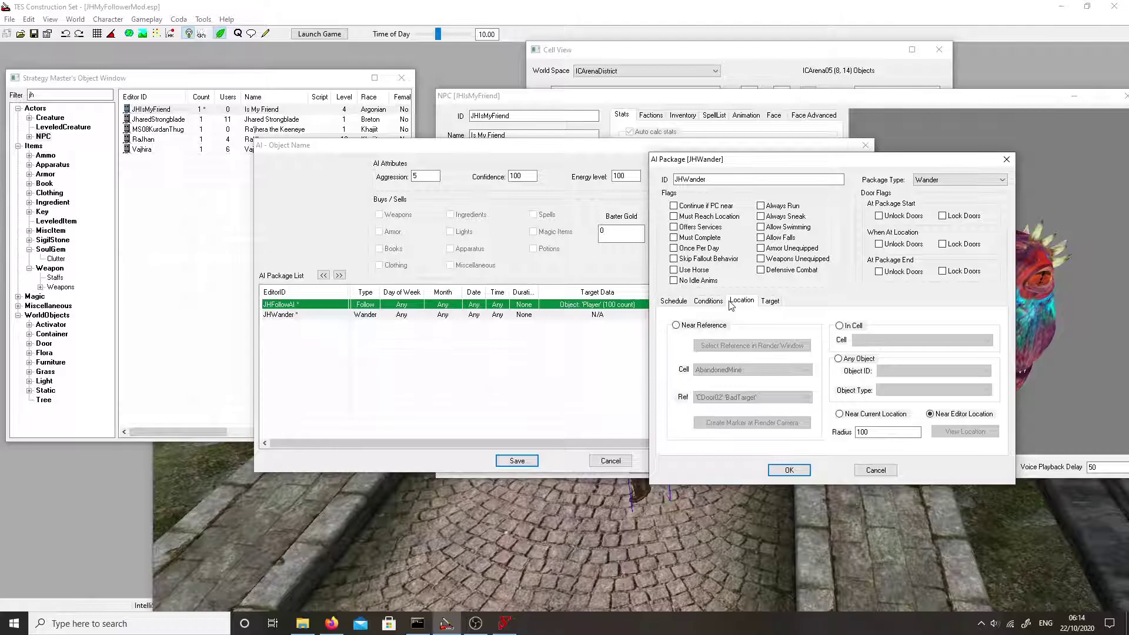
pyautogui.doubleClick(905, 432)
pyautogui.click(903, 431)
pyautogui.write('0')
pyautogui.click(789, 470)
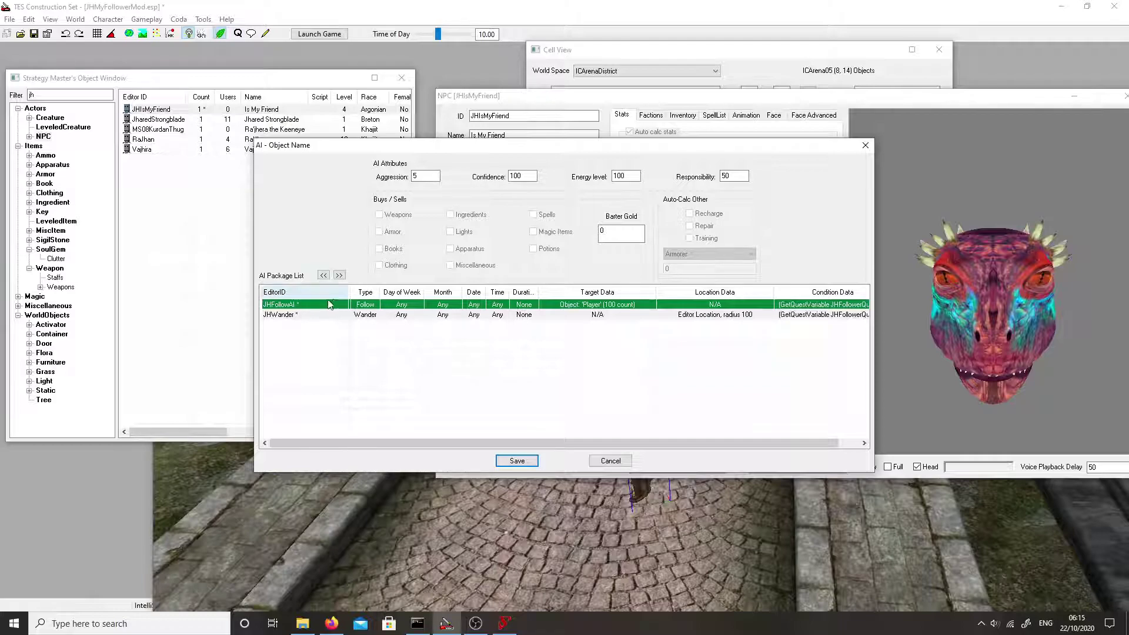
# Step: Add a Wander AI package with ID JHWanderWhereWeAre, located near the current location with a radius of 1000
pyautogui.click(282, 305)
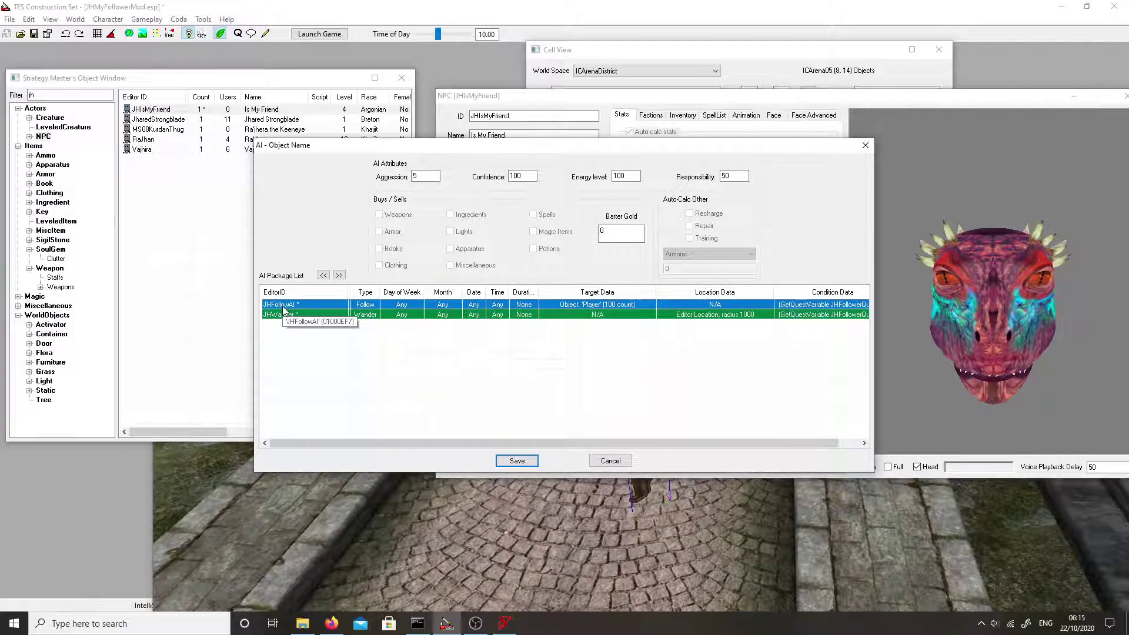
pyautogui.rightClick(302, 338)
pyautogui.click(327, 344)
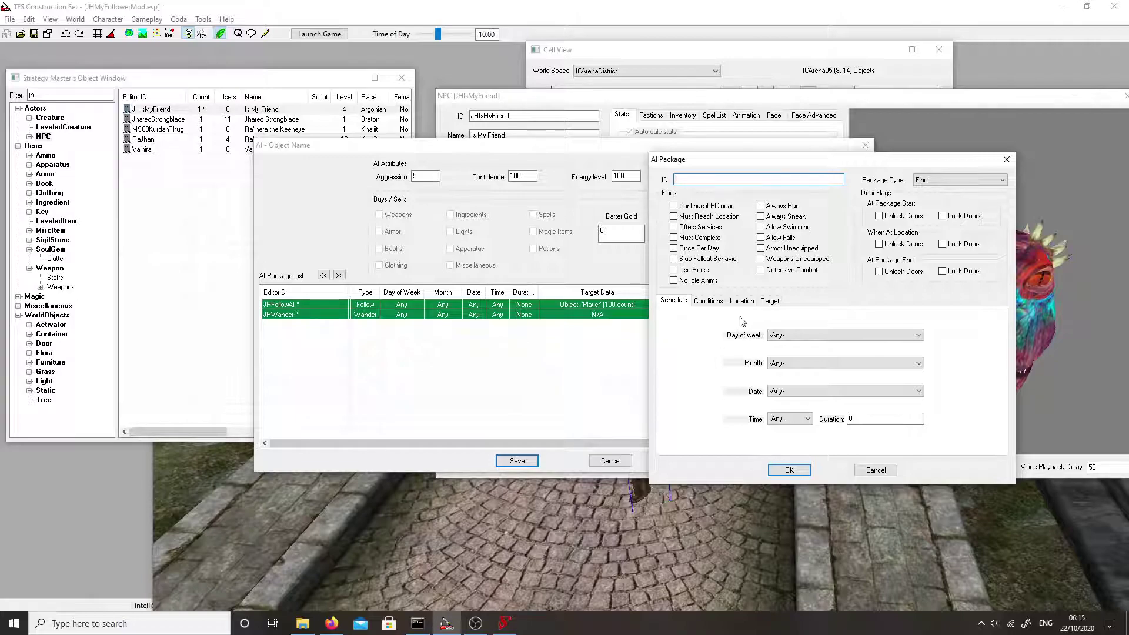
pyautogui.click(742, 301)
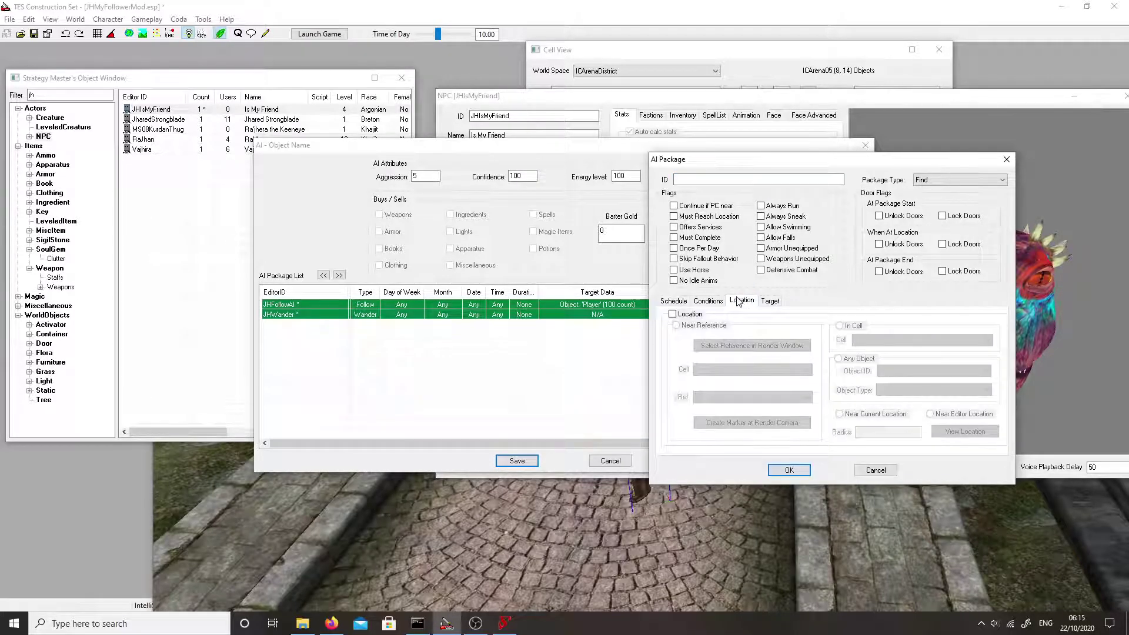
pyautogui.click(696, 182)
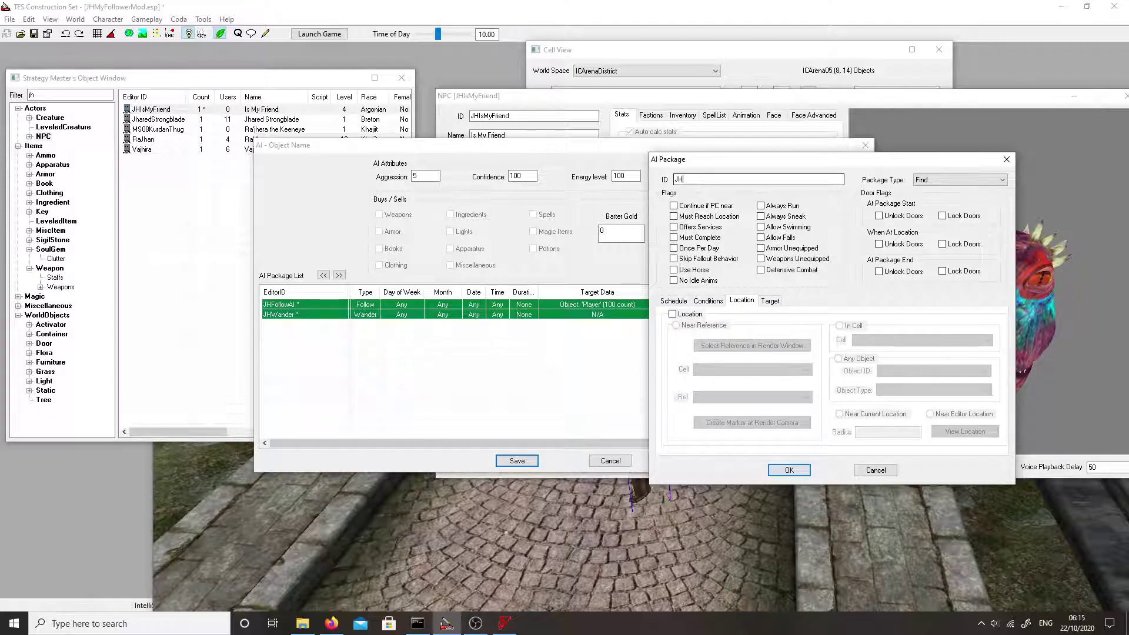
pyautogui.write('JHWNA')
pyautogui.write('derWhereWeAre')
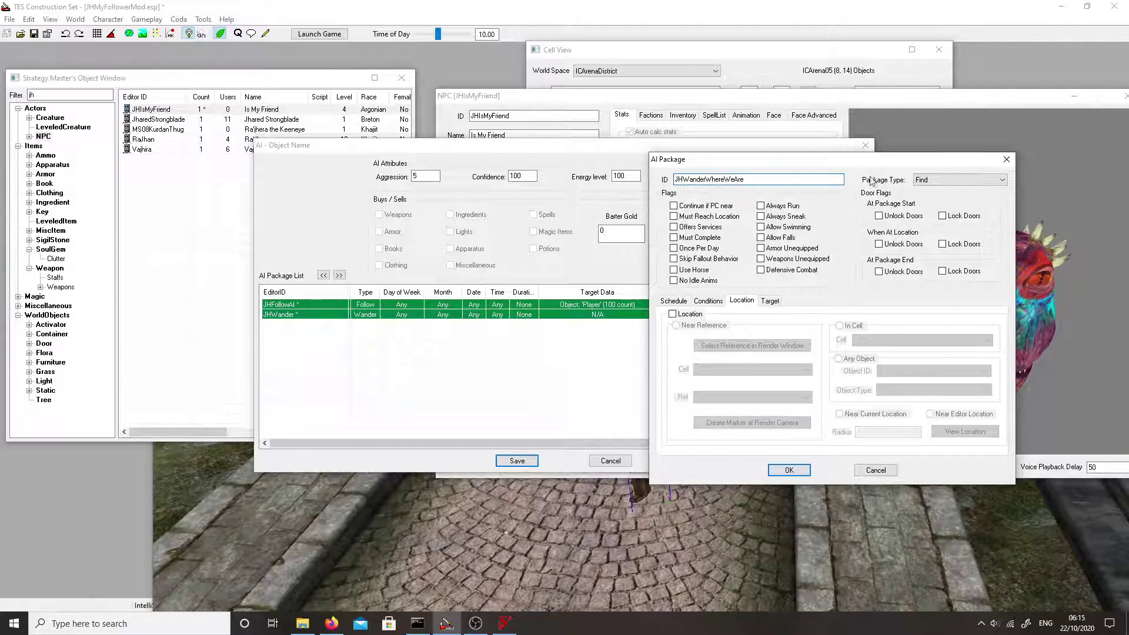
pyautogui.click(942, 181)
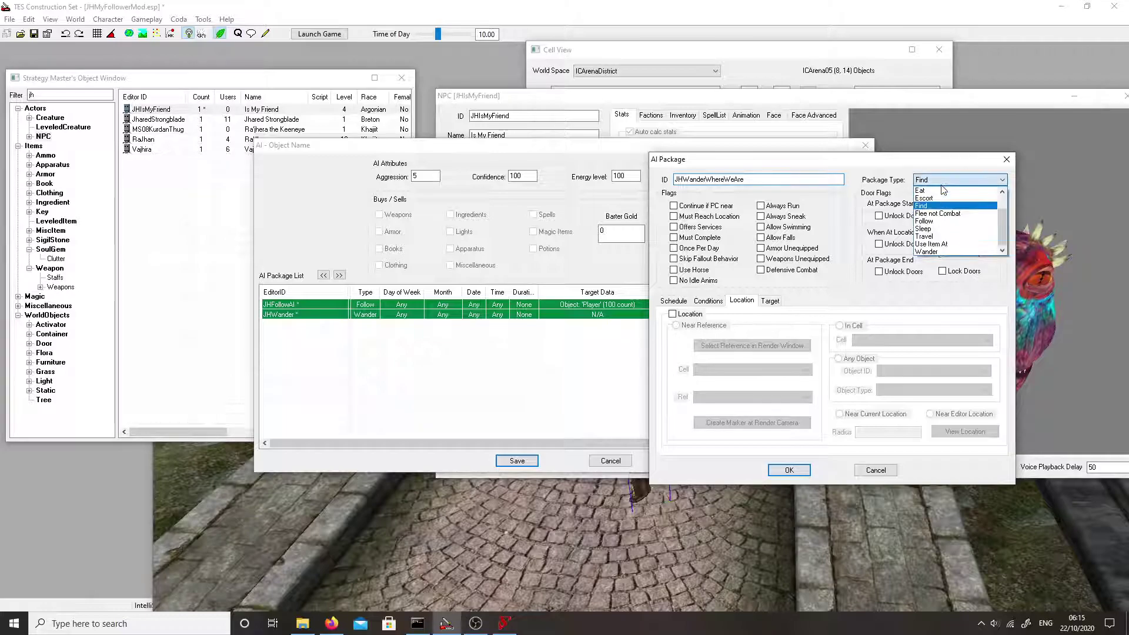
pyautogui.click(934, 251)
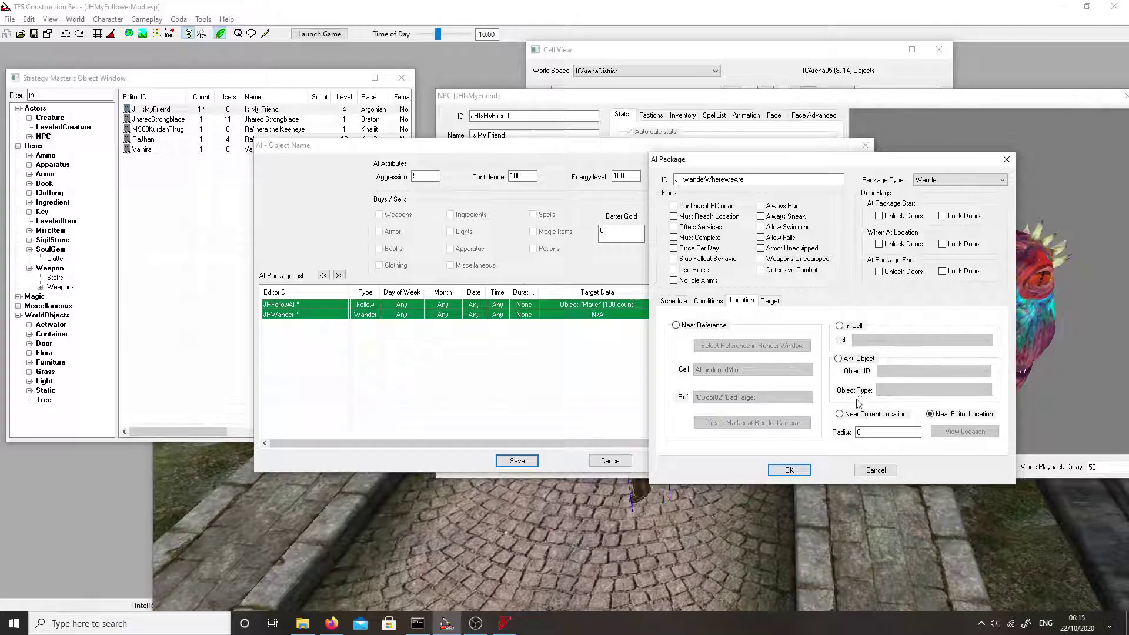
pyautogui.click(840, 415)
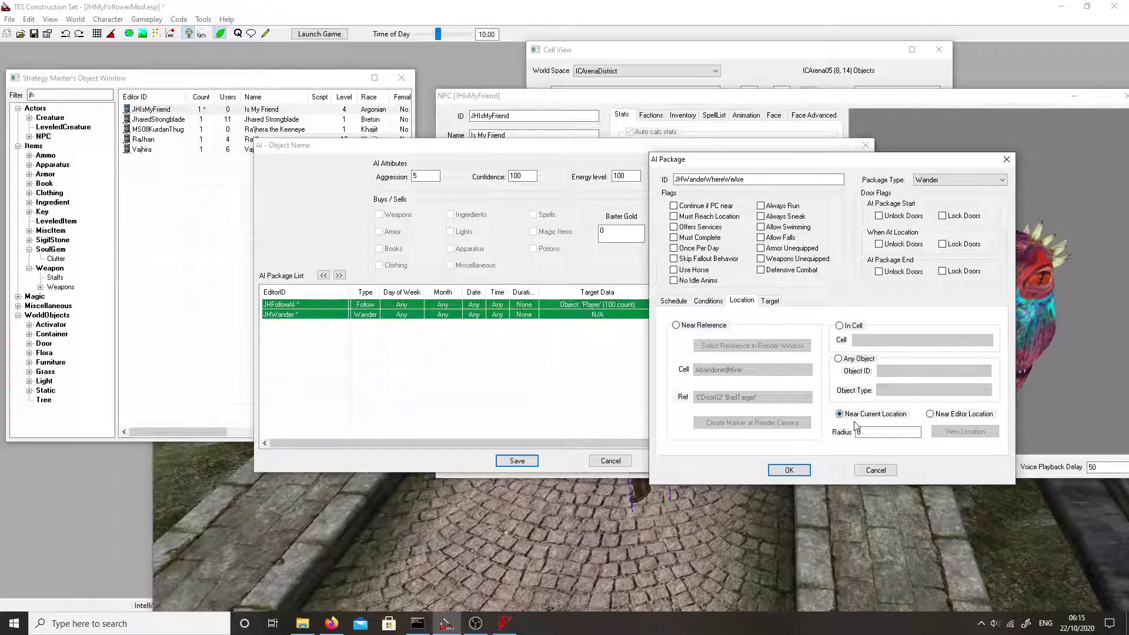
pyautogui.doubleClick(875, 432)
# Step: Paste the copied GetQuestVariable conditions into the new package, set both comparison values to 1, and save the package and NPC
pyautogui.click(708, 300)
pyautogui.rightClick(717, 362)
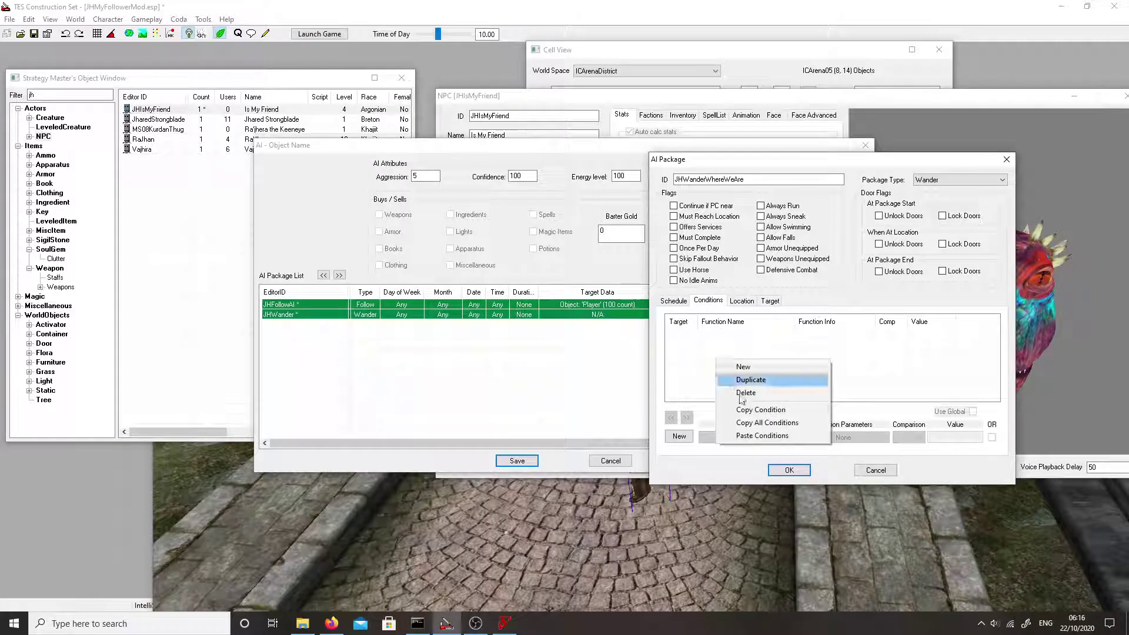
pyautogui.click(759, 436)
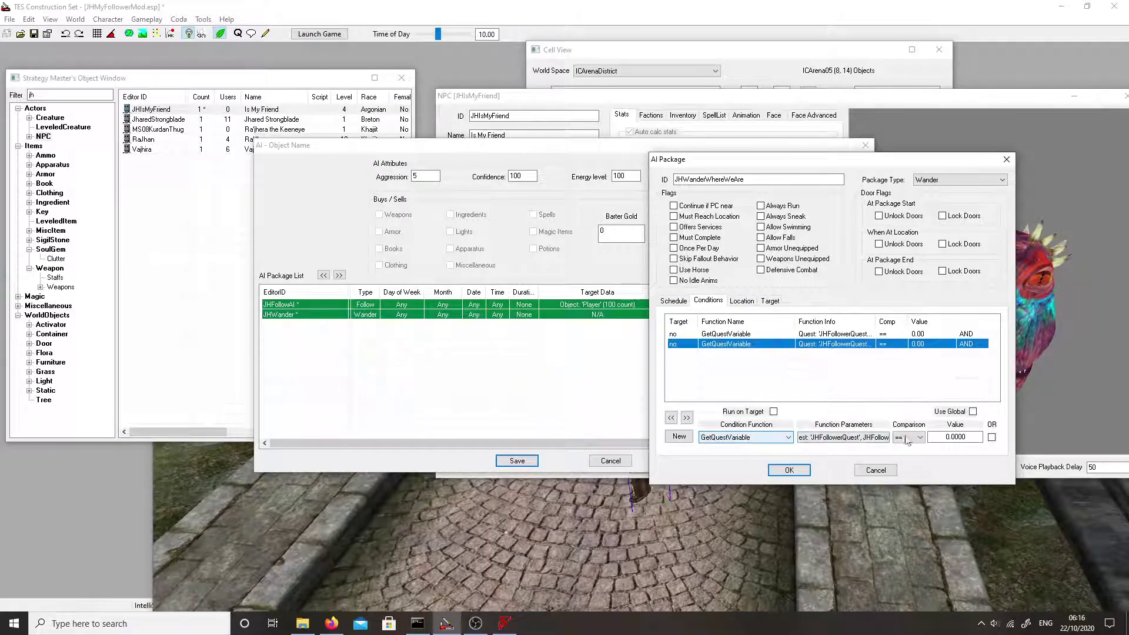
pyautogui.moveTo(970, 438); pyautogui.dragTo(936, 437)
pyautogui.write('1')
pyautogui.click(877, 335)
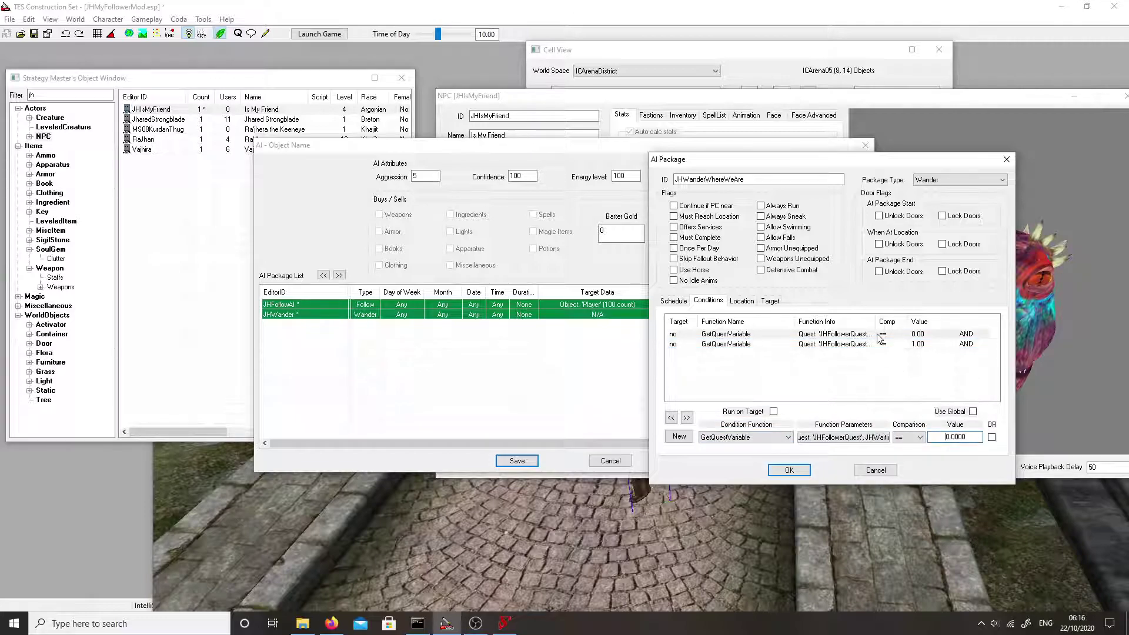
pyautogui.doubleClick(949, 438)
pyautogui.write('1')
pyautogui.click(789, 469)
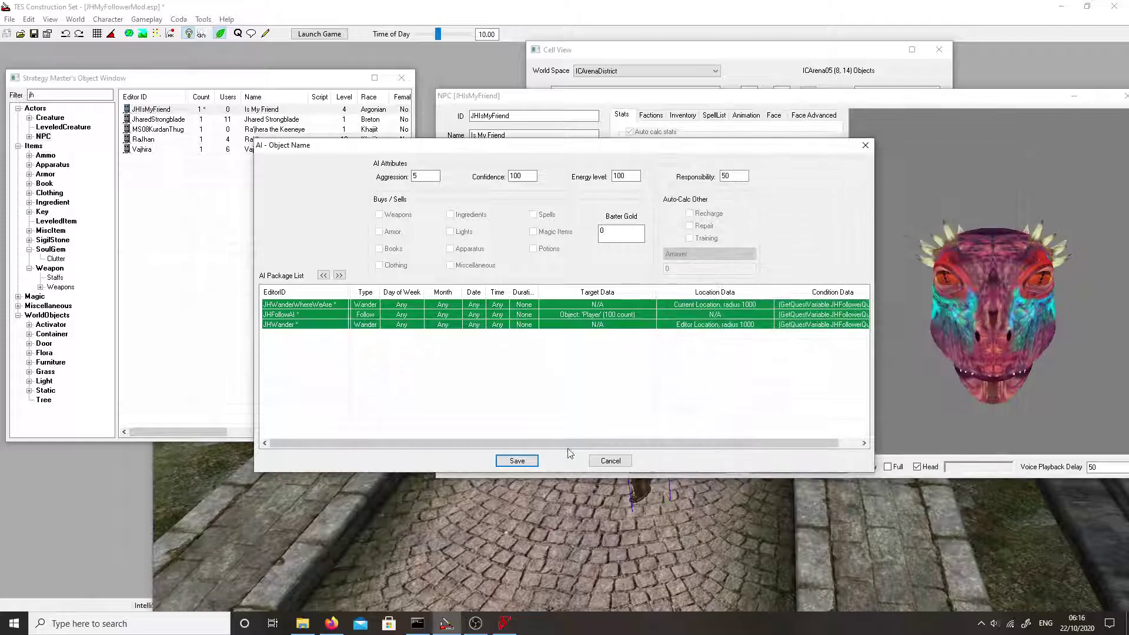
pyautogui.click(513, 464)
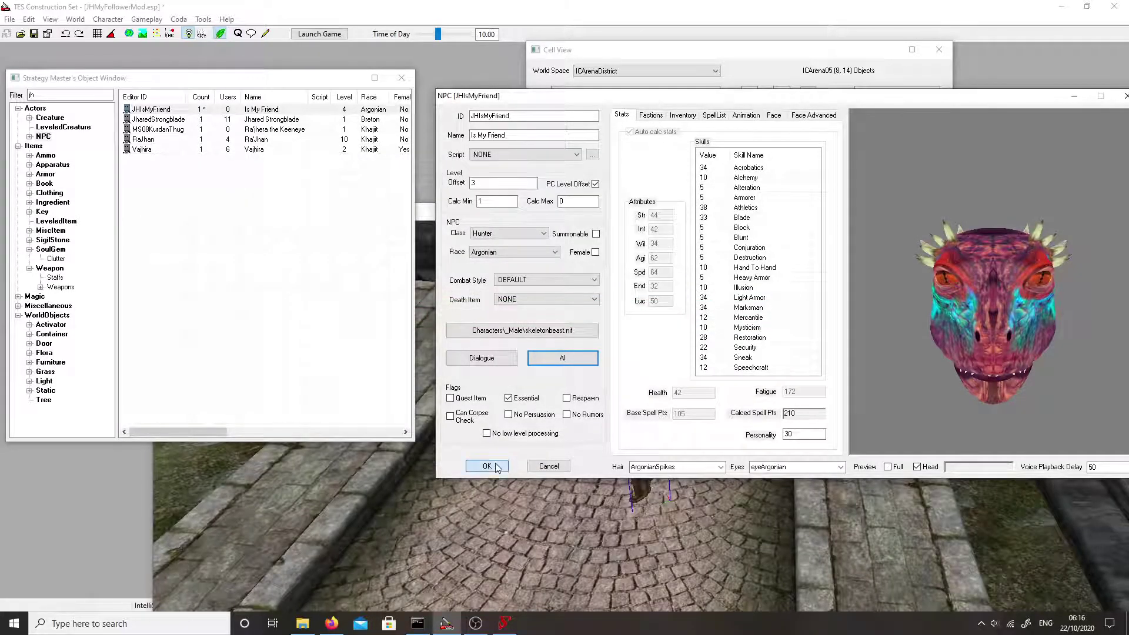
pyautogui.click(487, 466)
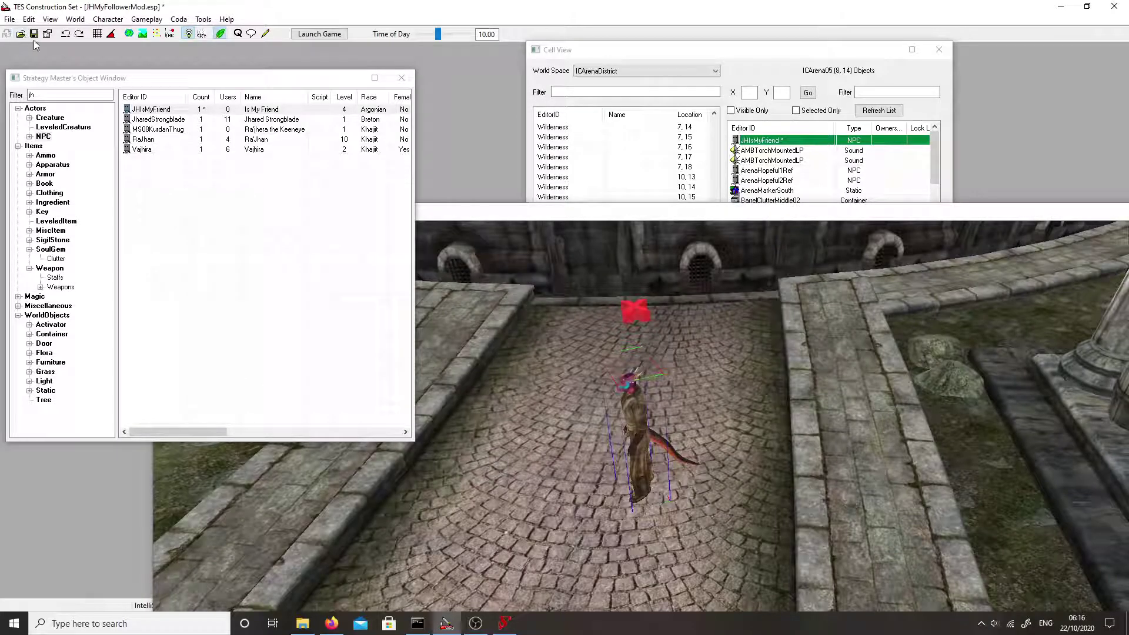
# Step: Switch to The Elder Scrolls IV: Oblivion, load Save 6696 and dismiss the Followers quest notice
pyautogui.click(1061, 7)
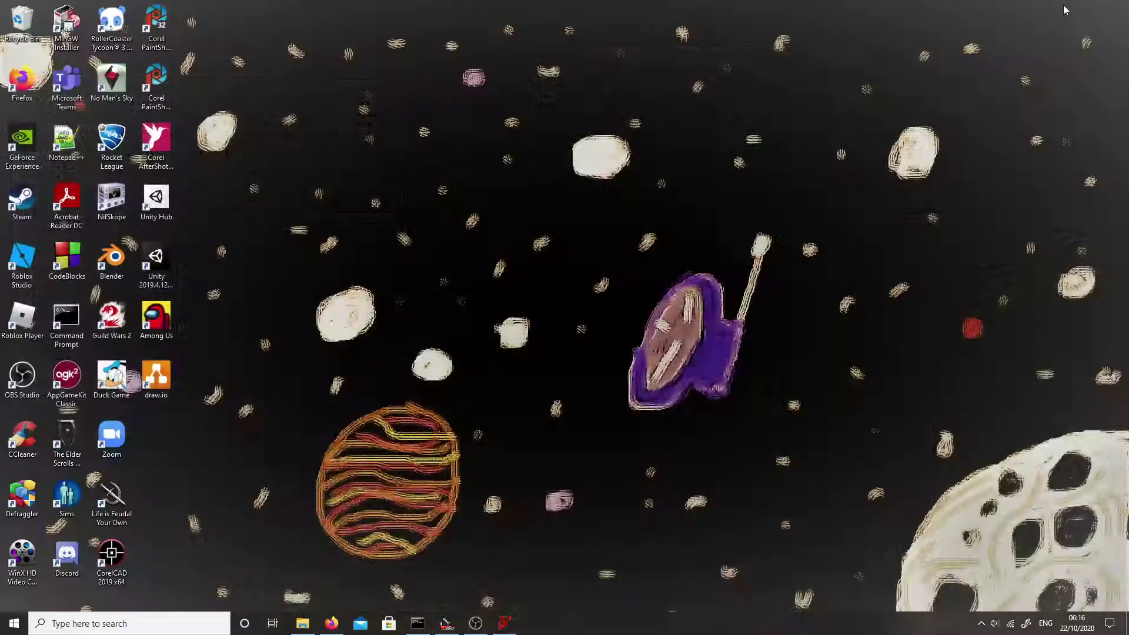
pyautogui.doubleClick(66, 441)
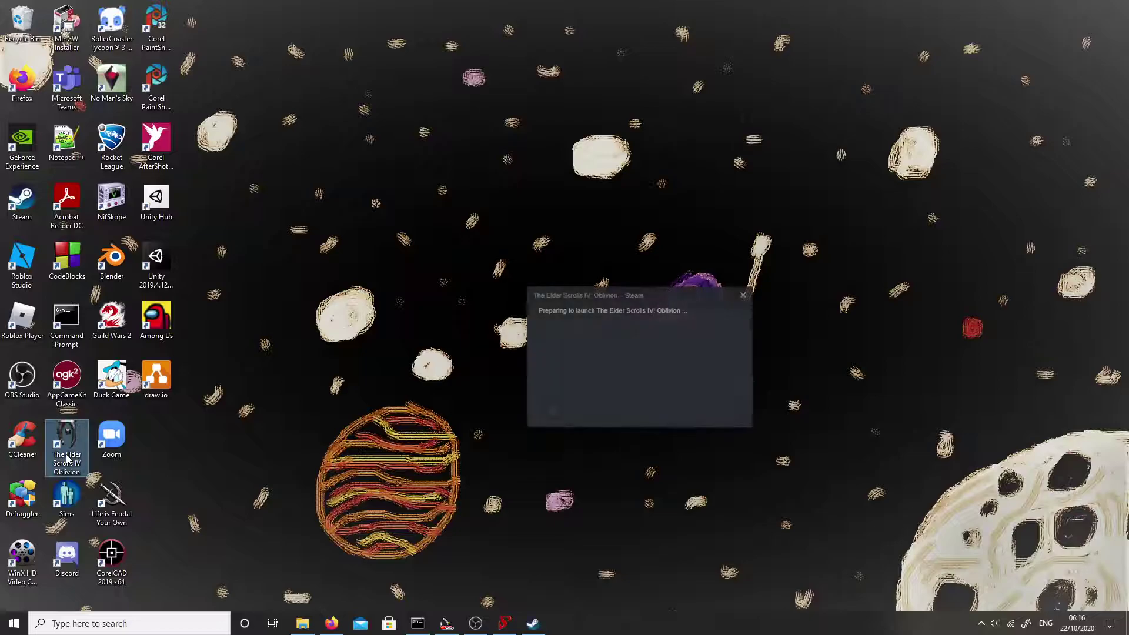
pyautogui.click(603, 235)
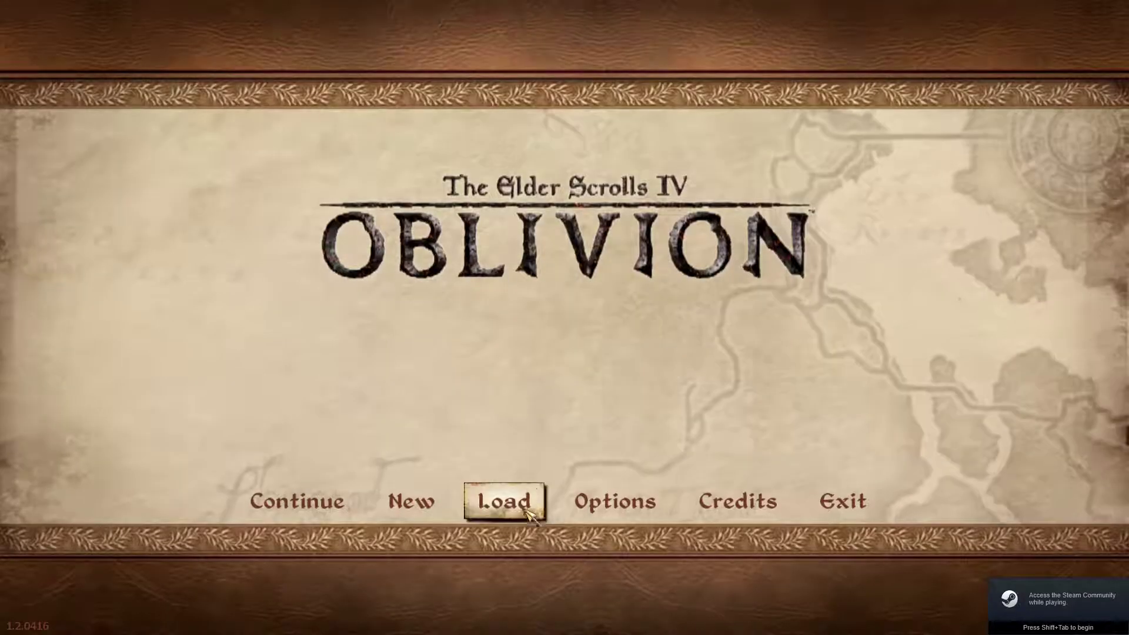
pyautogui.click(504, 500)
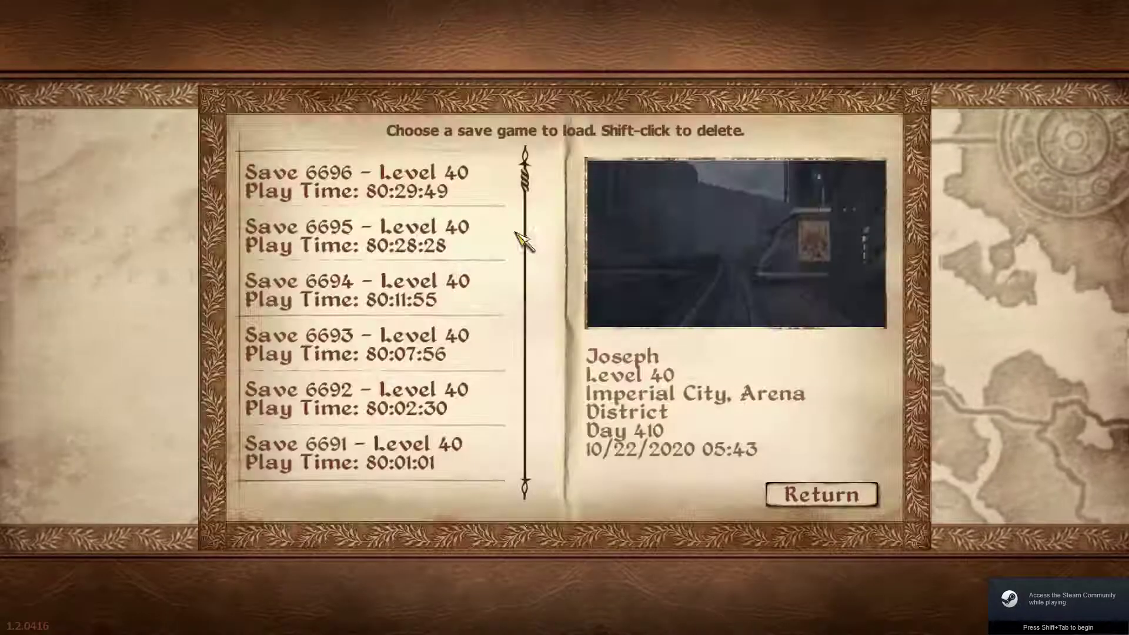
pyautogui.click(449, 189)
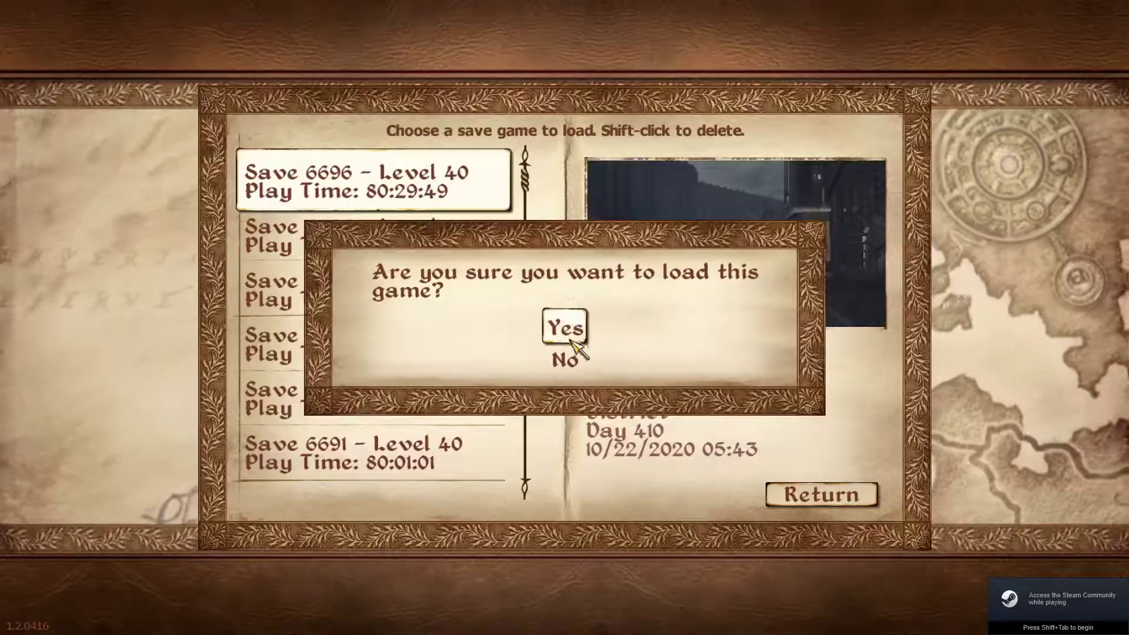
pyautogui.click(565, 325)
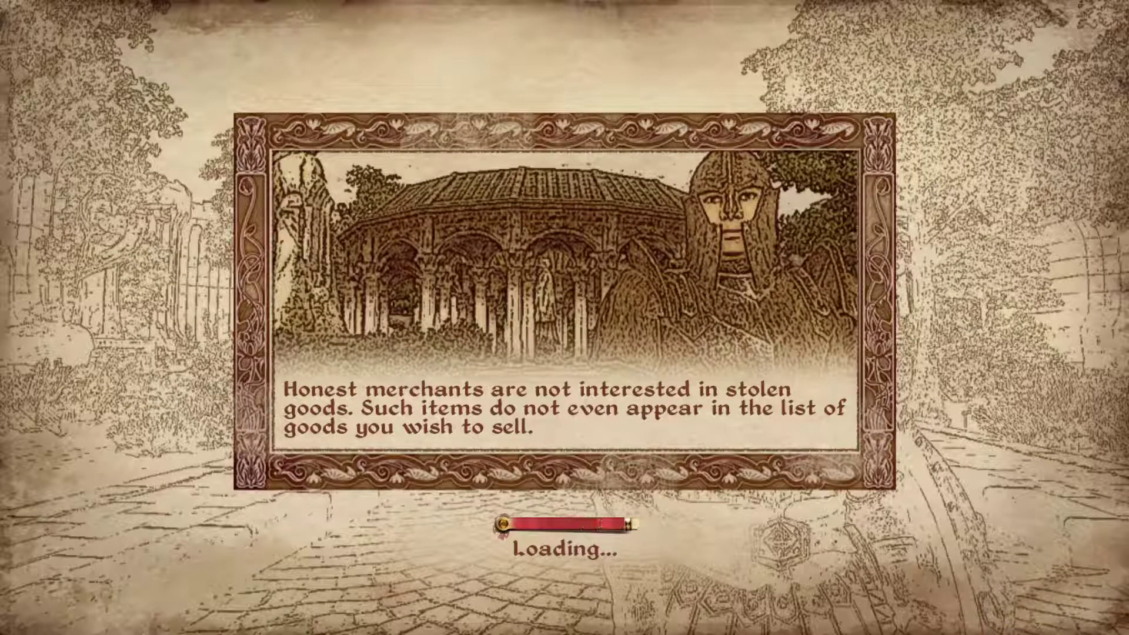
pyautogui.press('w')
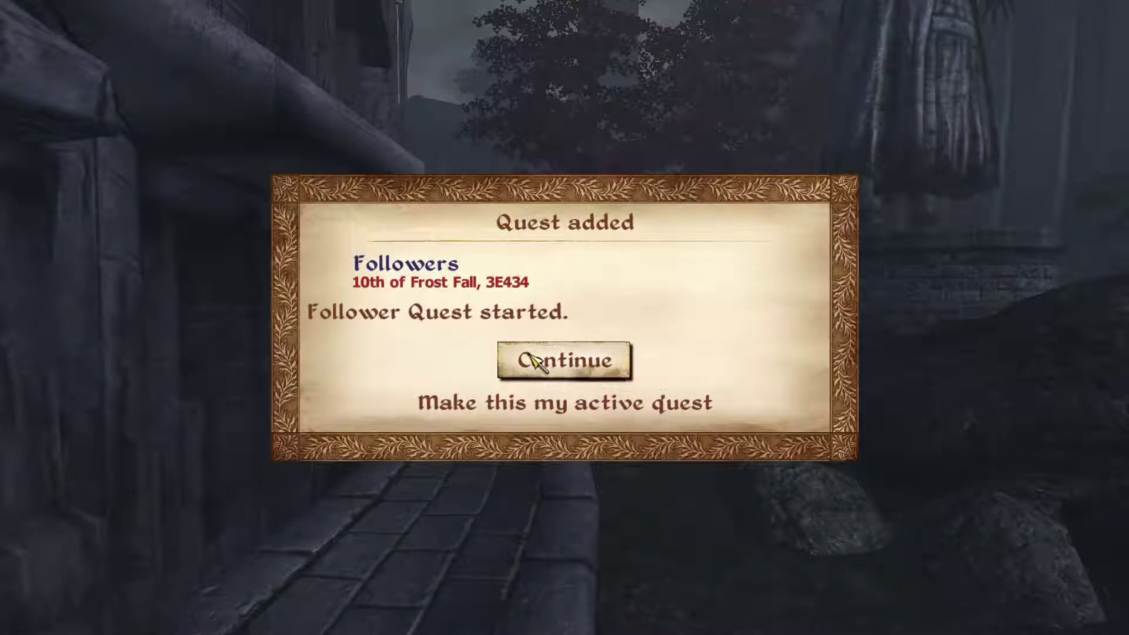
pyautogui.click(536, 362)
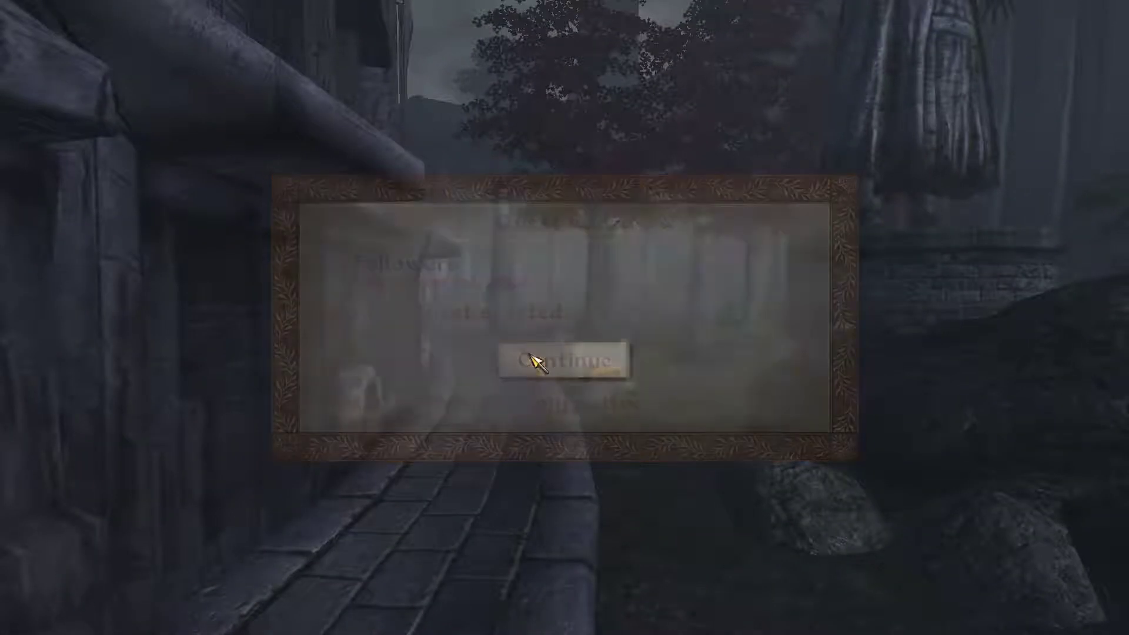
# Step: Walk through the Arena District to the Is My Friend NPC and talk to it
pyautogui.press('w')
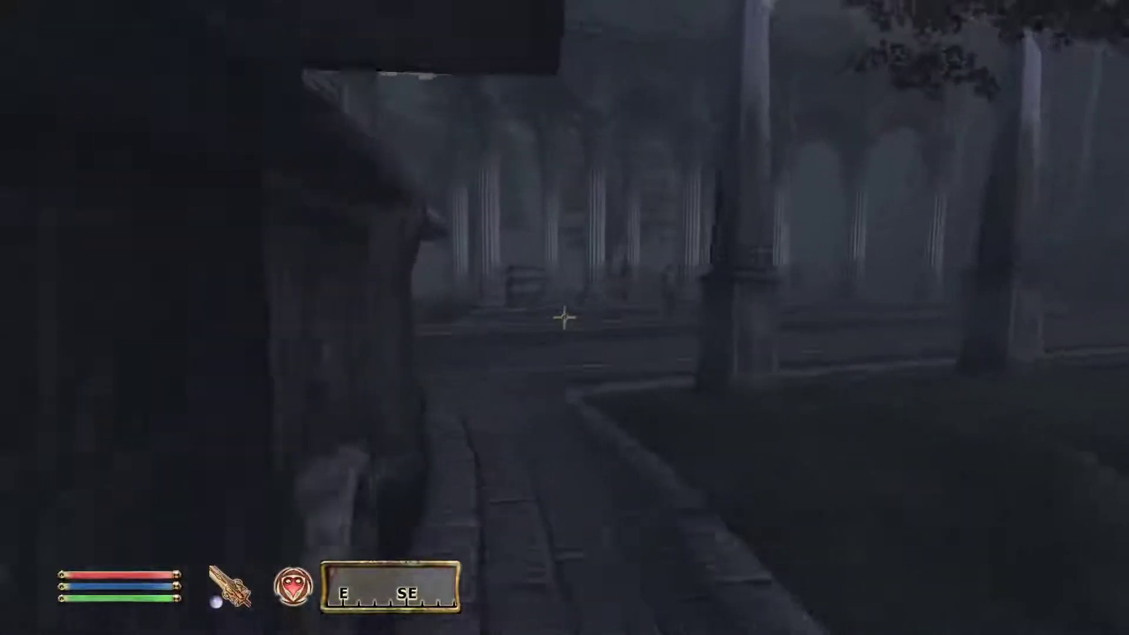
pyautogui.press('w')
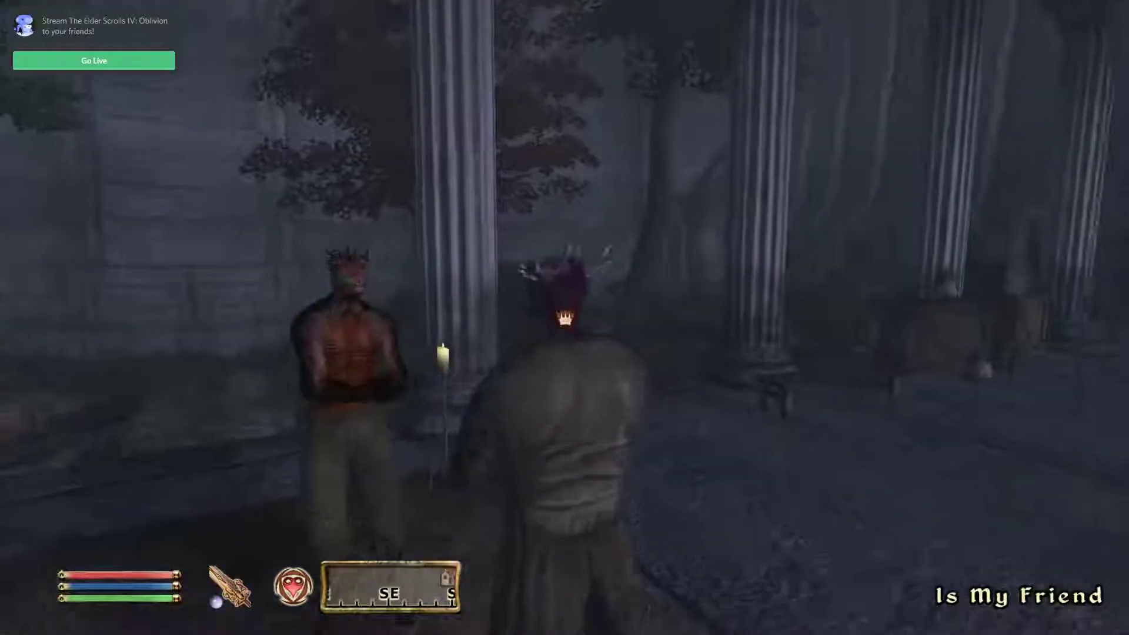
pyautogui.press('space')
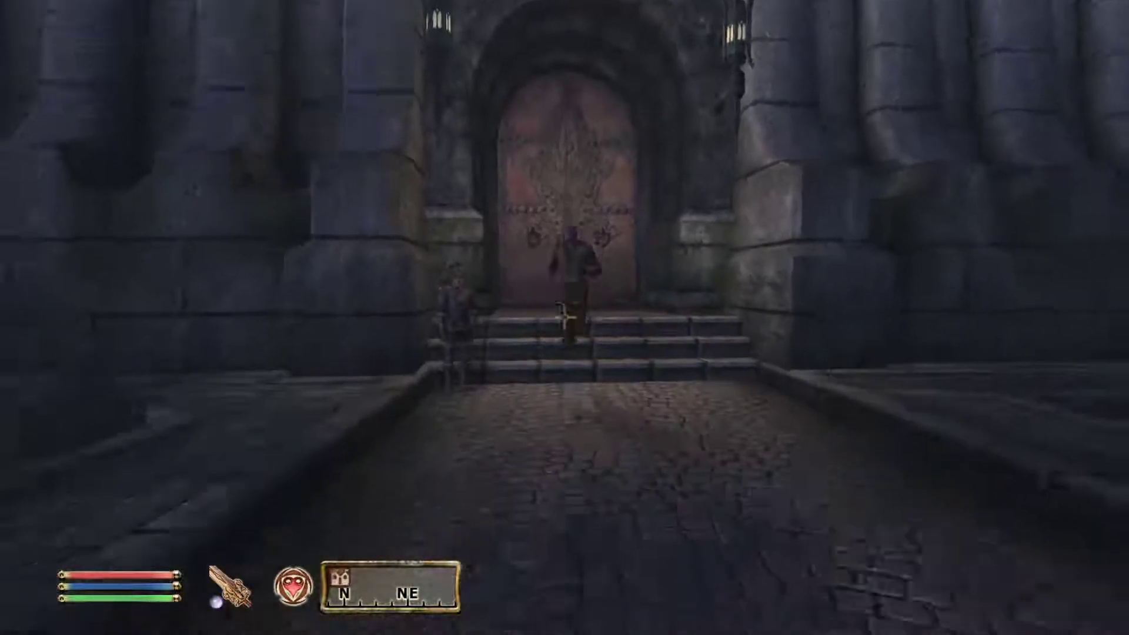
# Step: Test the Wait topic with Is My Friend near the Arena District gate, and choose Follow to resume following
pyautogui.press('s')
pyautogui.press('space')
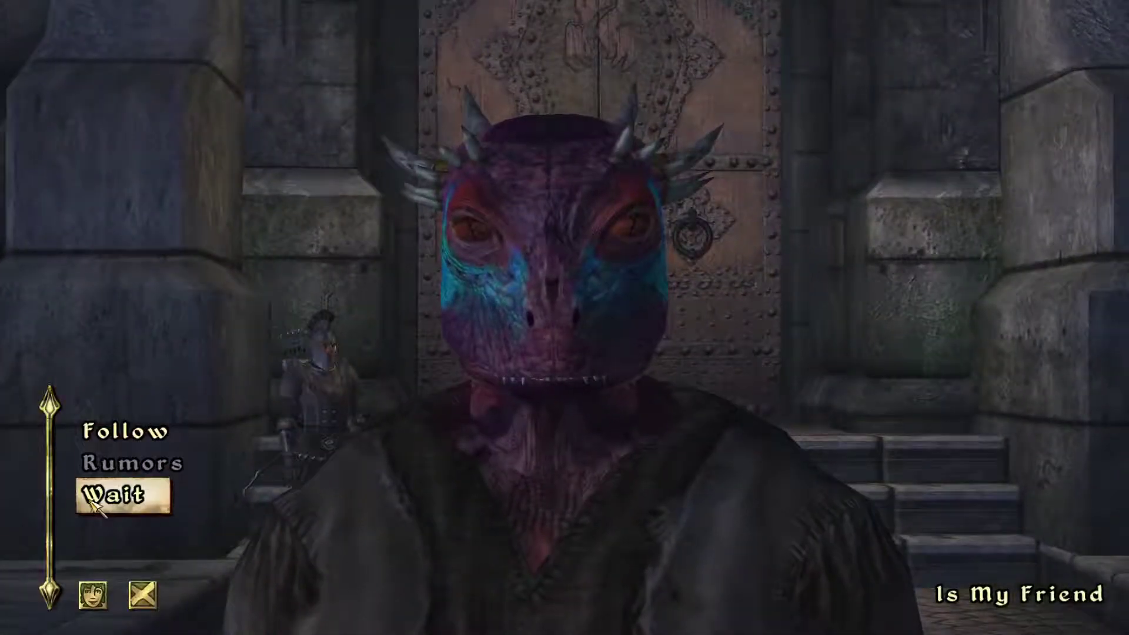
pyautogui.click(94, 496)
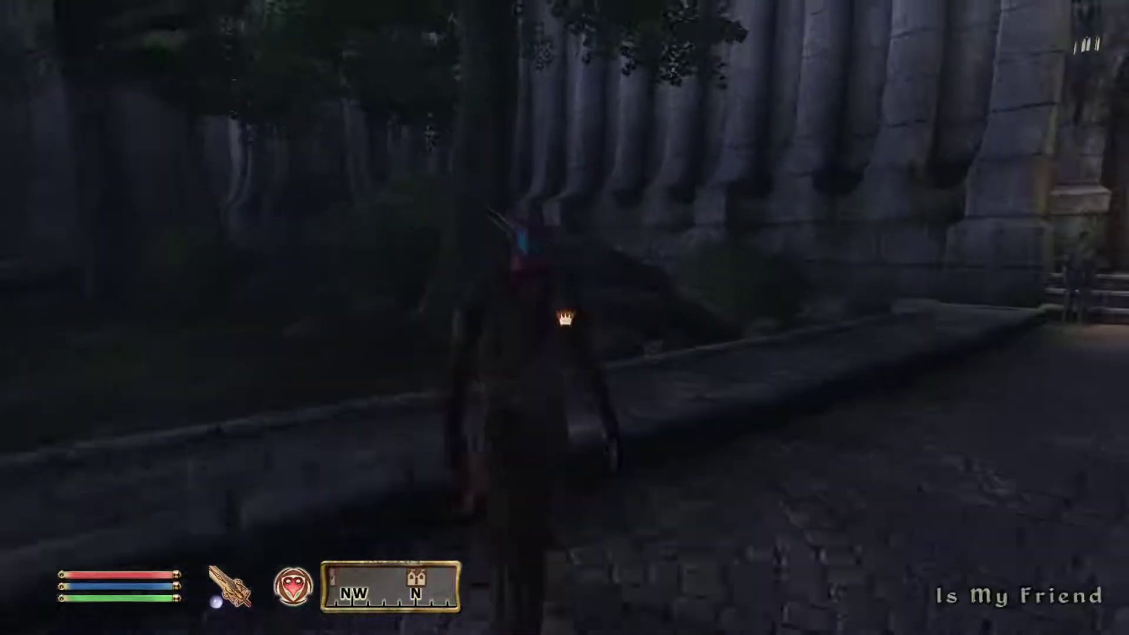
pyautogui.press('space')
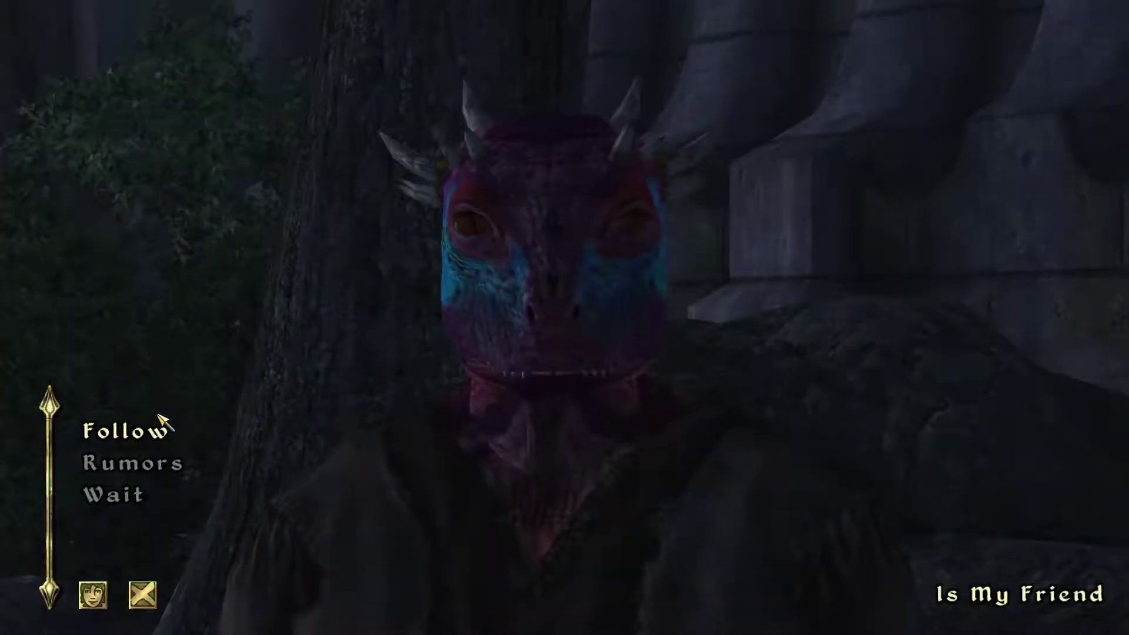
pyautogui.click(158, 414)
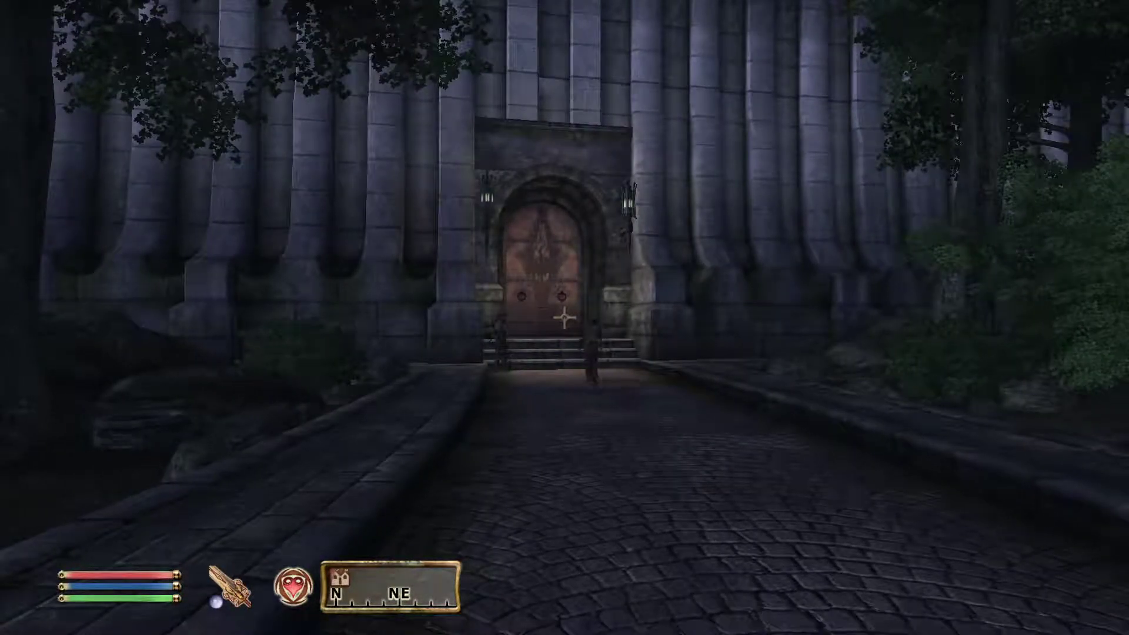
# Step: Walk to the large city gate and go through it to test whether Is My Friend follows into the next area
pyautogui.press('Escape')
pyautogui.click(552, 249)
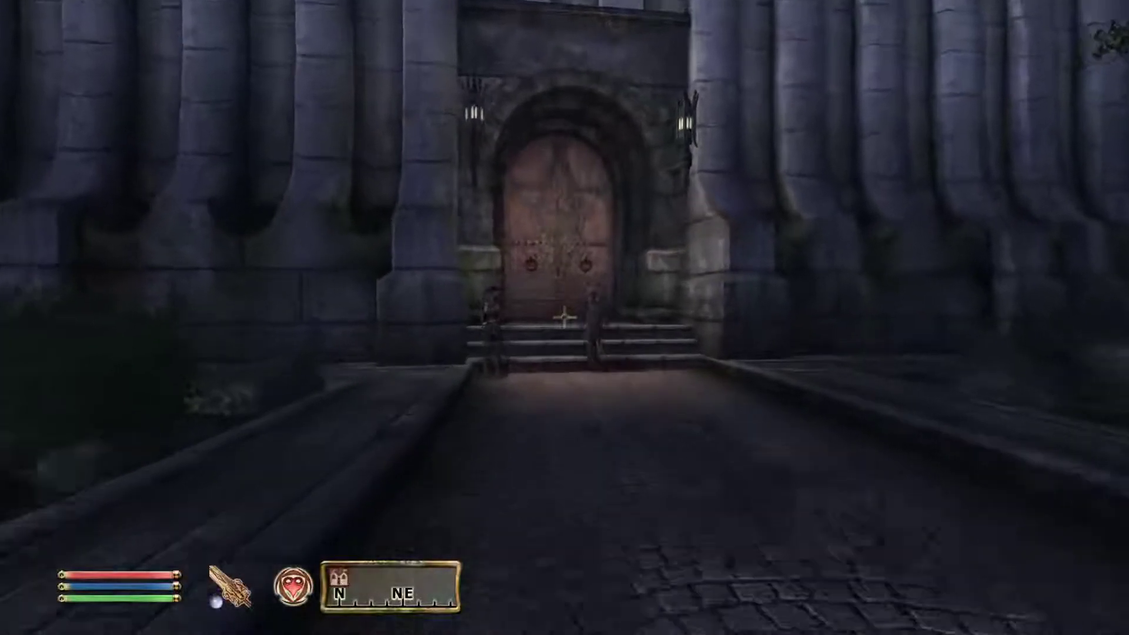
pyautogui.press('w')
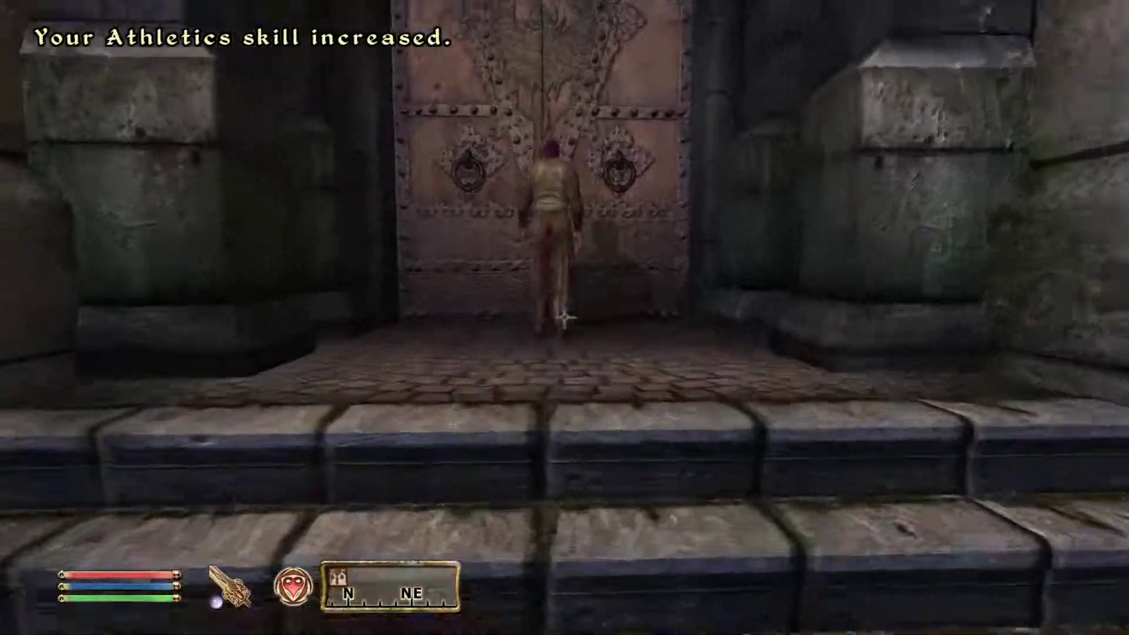
pyautogui.press('space')
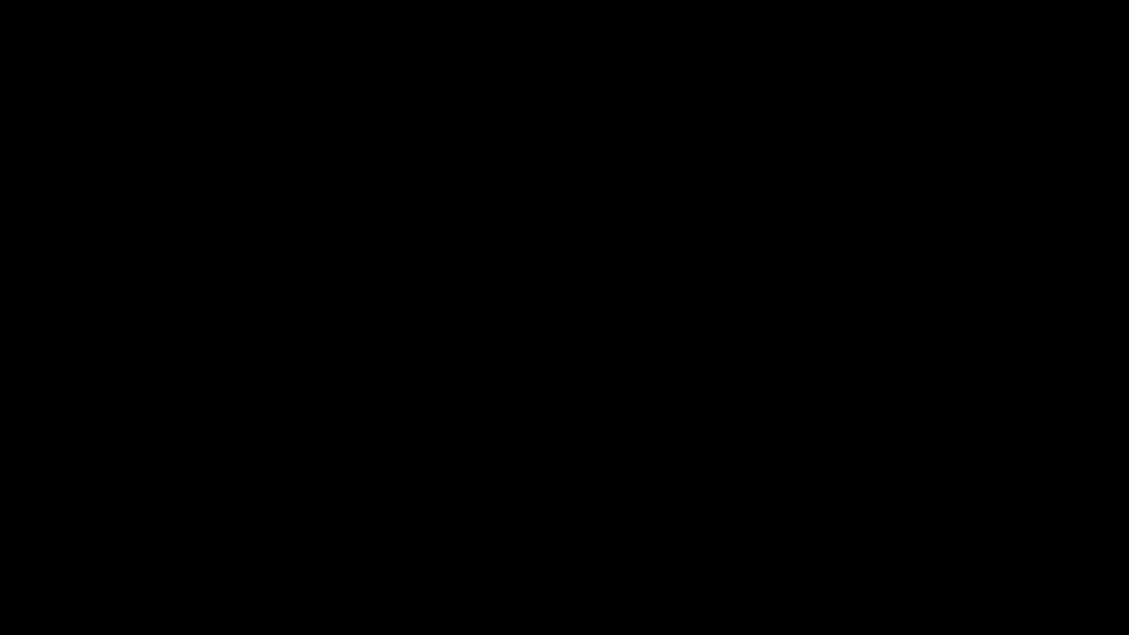
pyautogui.press('w')
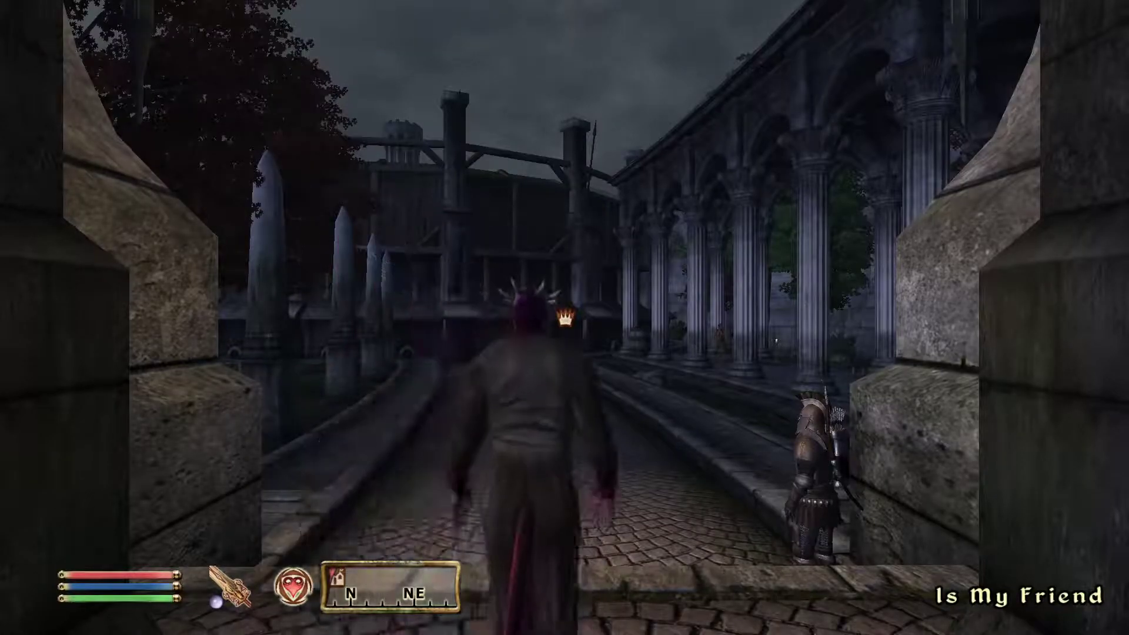
pyautogui.press('Escape')
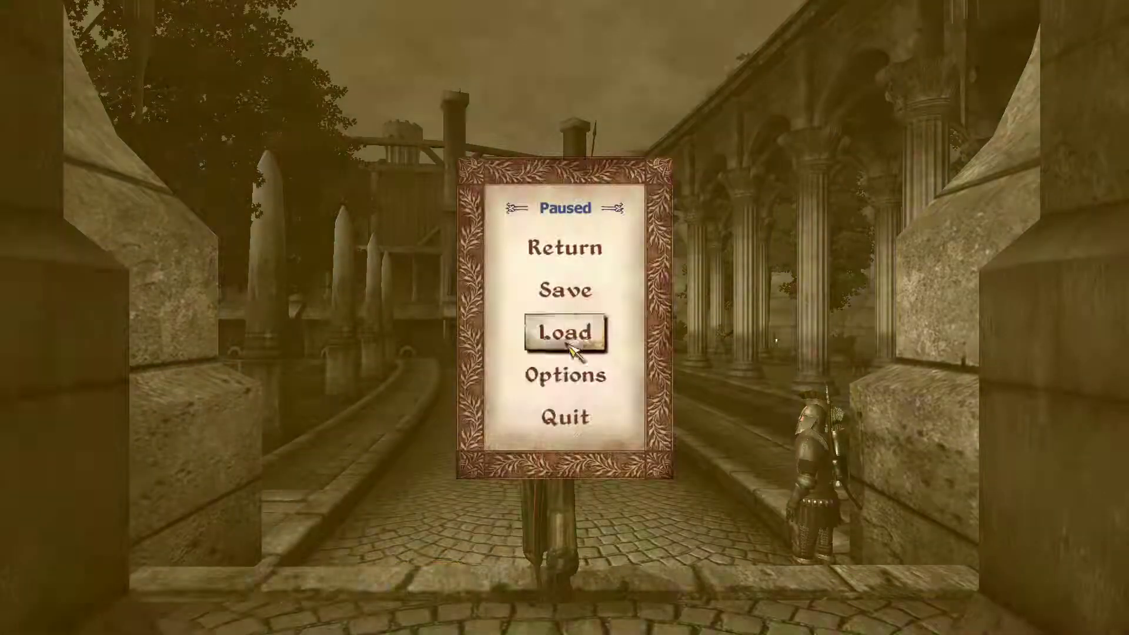
pyautogui.click(606, 244)
pyautogui.press('w')
# Step: Quit the game to the desktop and switch to the TES Construction Set with JHMyFollowerMod.esp
pyautogui.press('Escape')
pyautogui.click(559, 416)
pyautogui.click(554, 382)
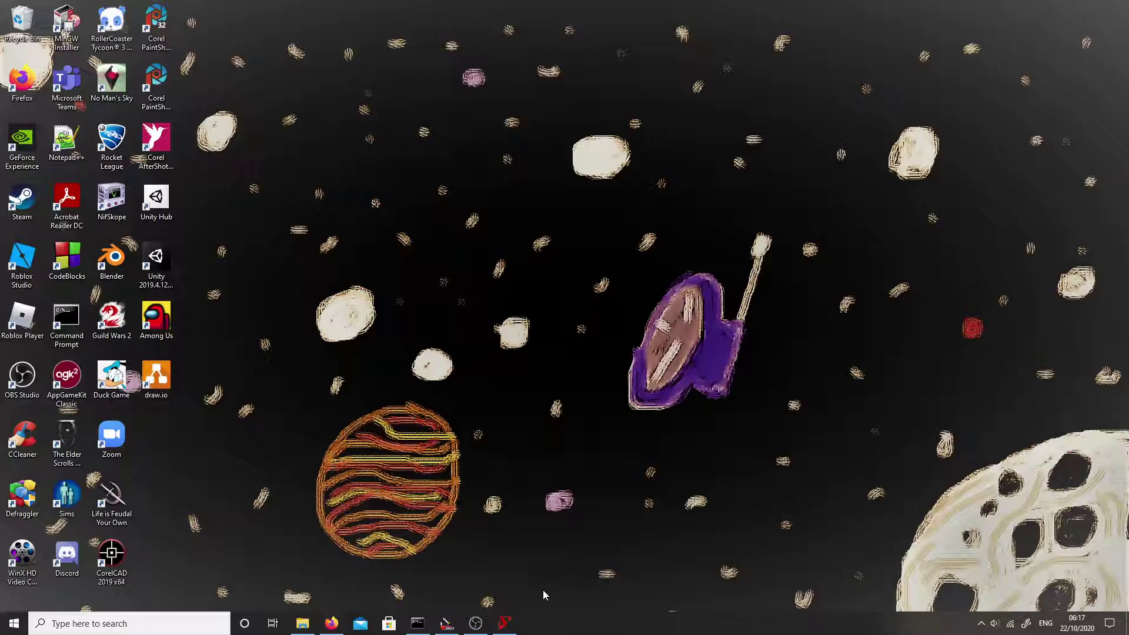
pyautogui.click(446, 627)
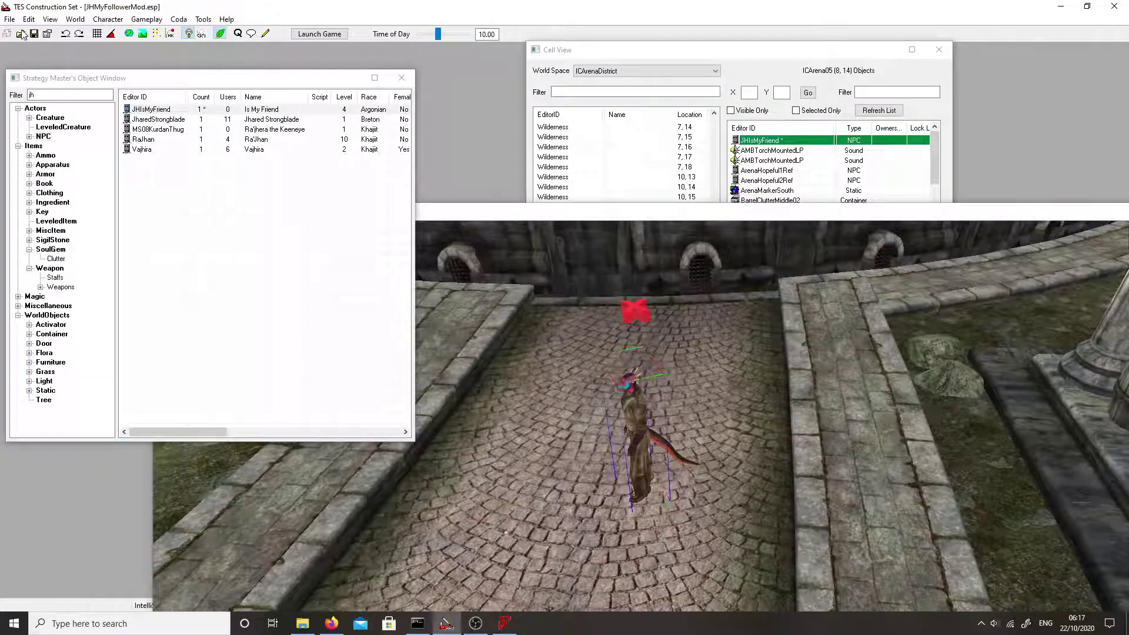